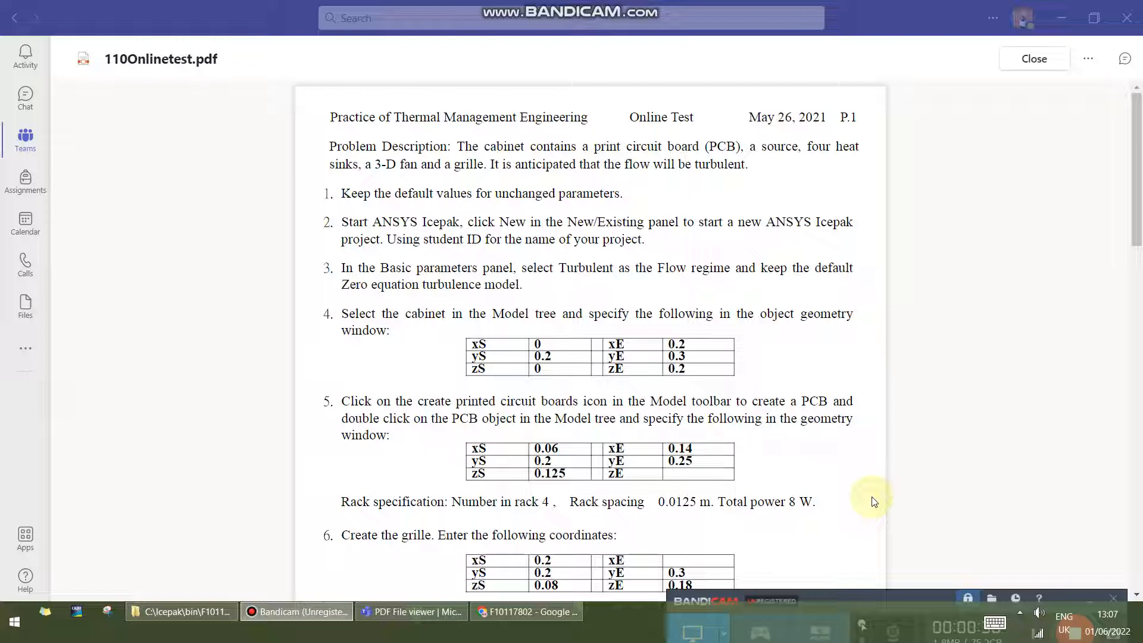
Start Icepak and create a new project, entering the student's first name as the project name
{"action": "left_click", "coordinate": [1065, 6]}
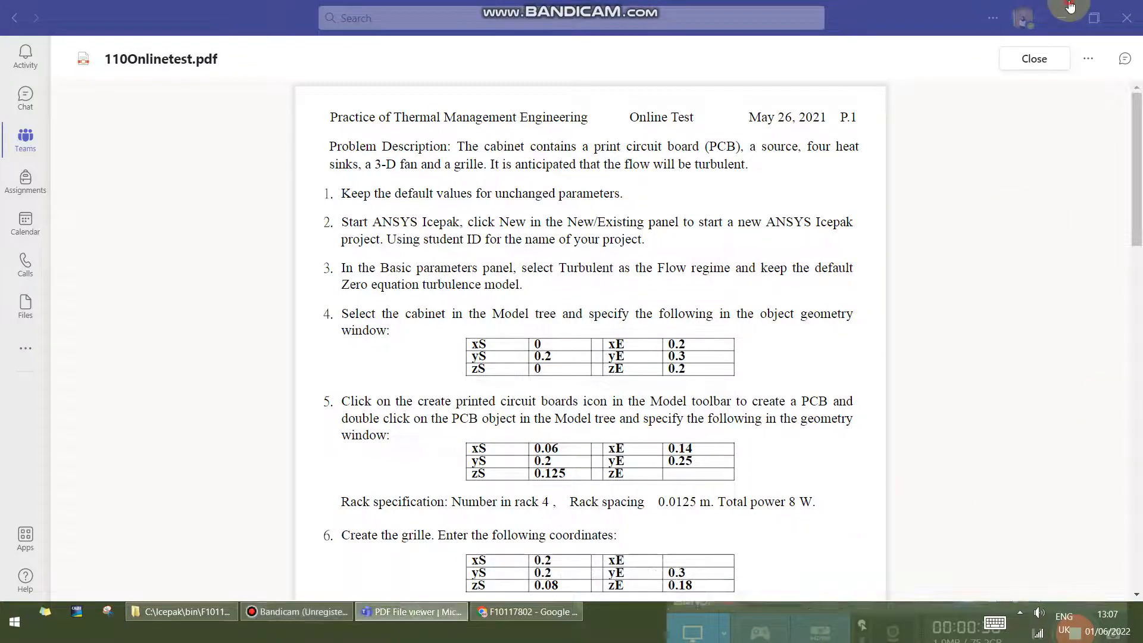
{"action": "left_click", "coordinate": [1075, 10]}
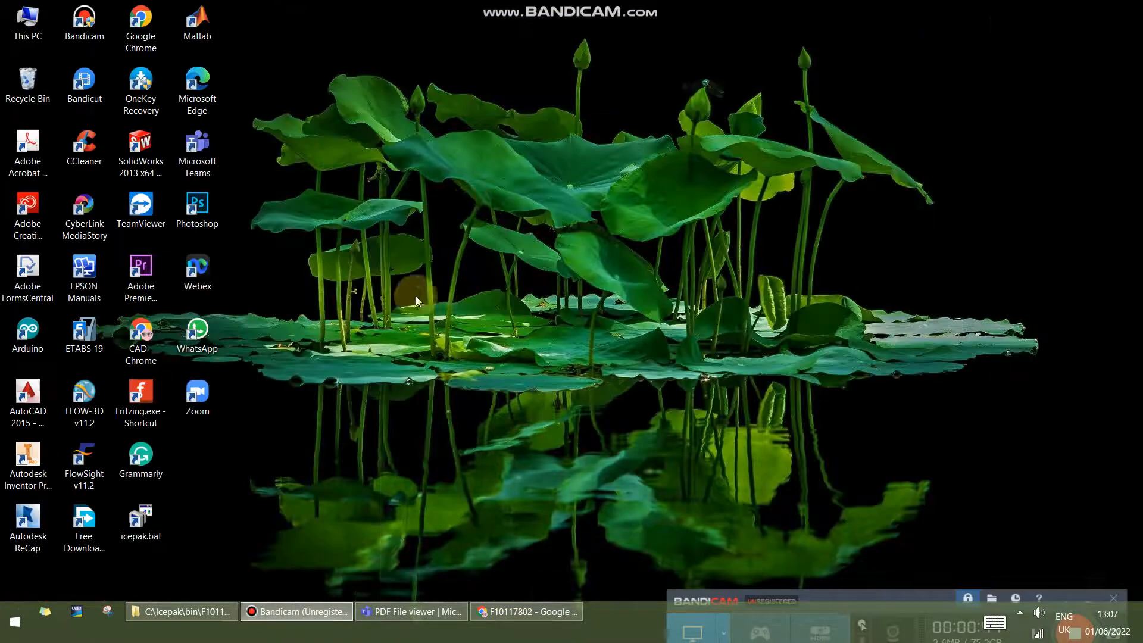
{"action": "double_click", "coordinate": [165, 510]}
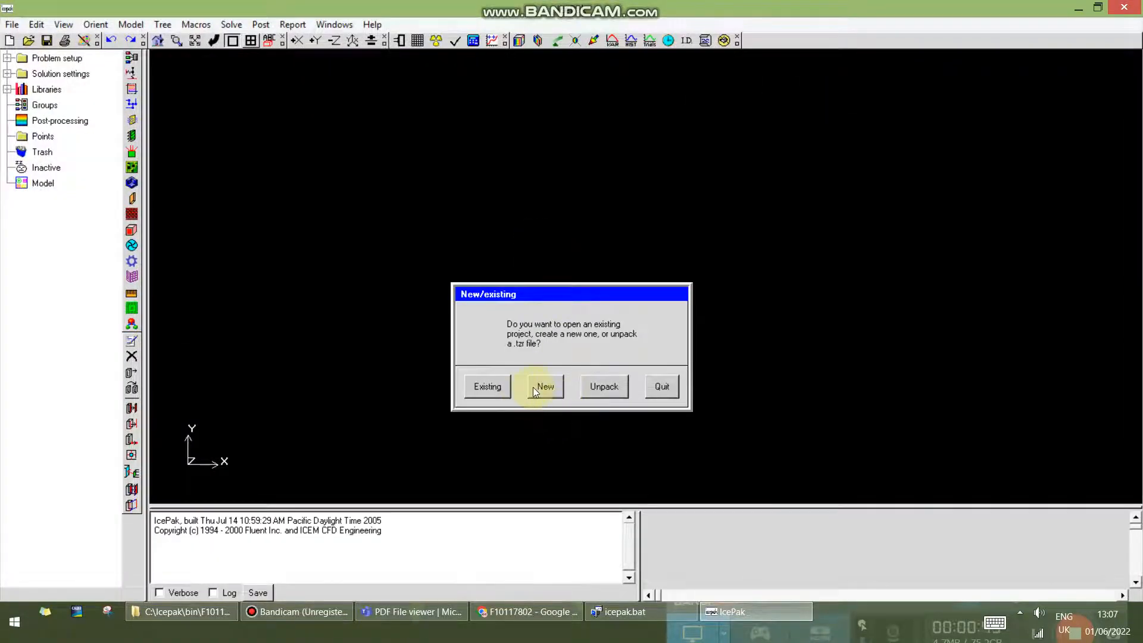
{"action": "left_click", "coordinate": [533, 387]}
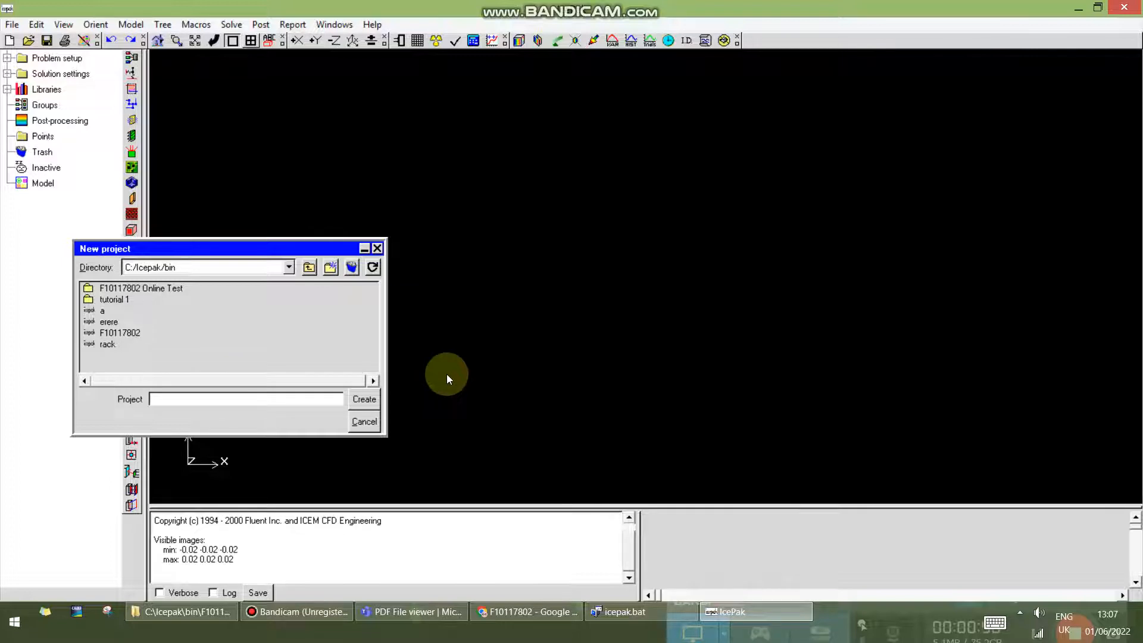
{"action": "left_click", "coordinate": [209, 395]}
{"action": "type", "text": "sherina"}
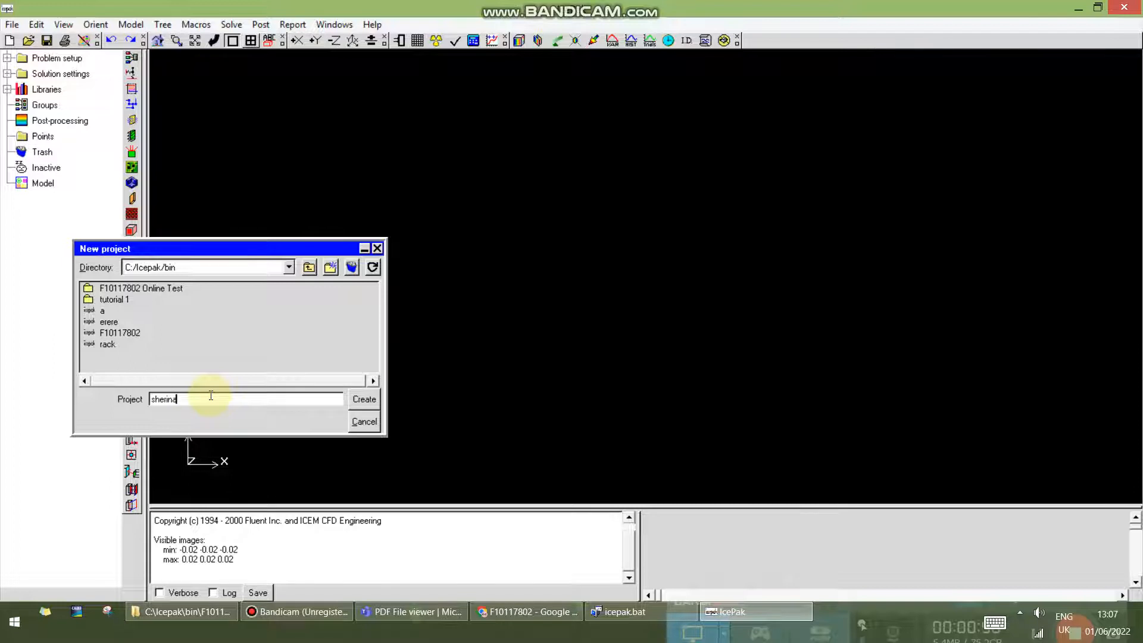
{"action": "left_click", "coordinate": [362, 398]}
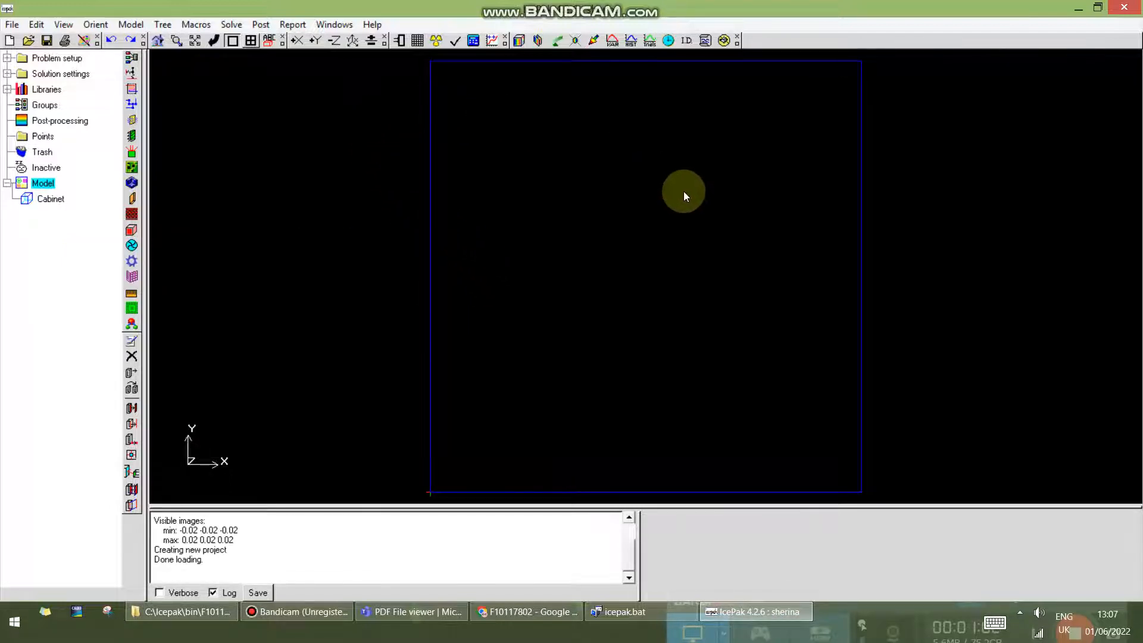
{"action": "left_click", "coordinate": [353, 46]}
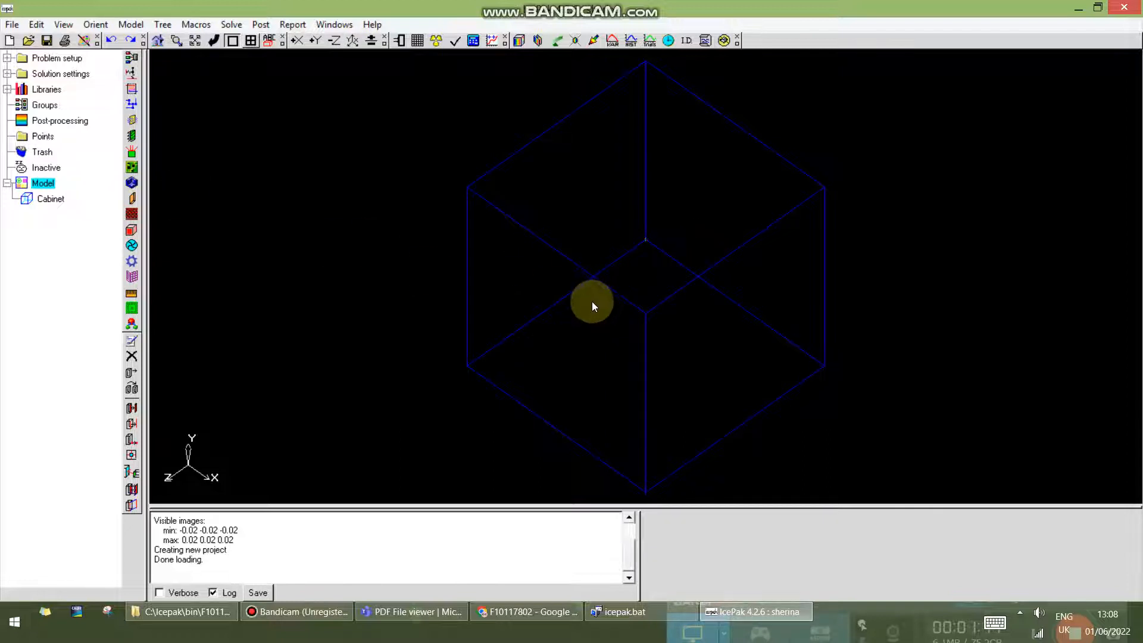
Check the assignment instructions and set the flow regime to Turbulent with the Zero equation model in the basic parameters
{"action": "left_click", "coordinate": [448, 613]}
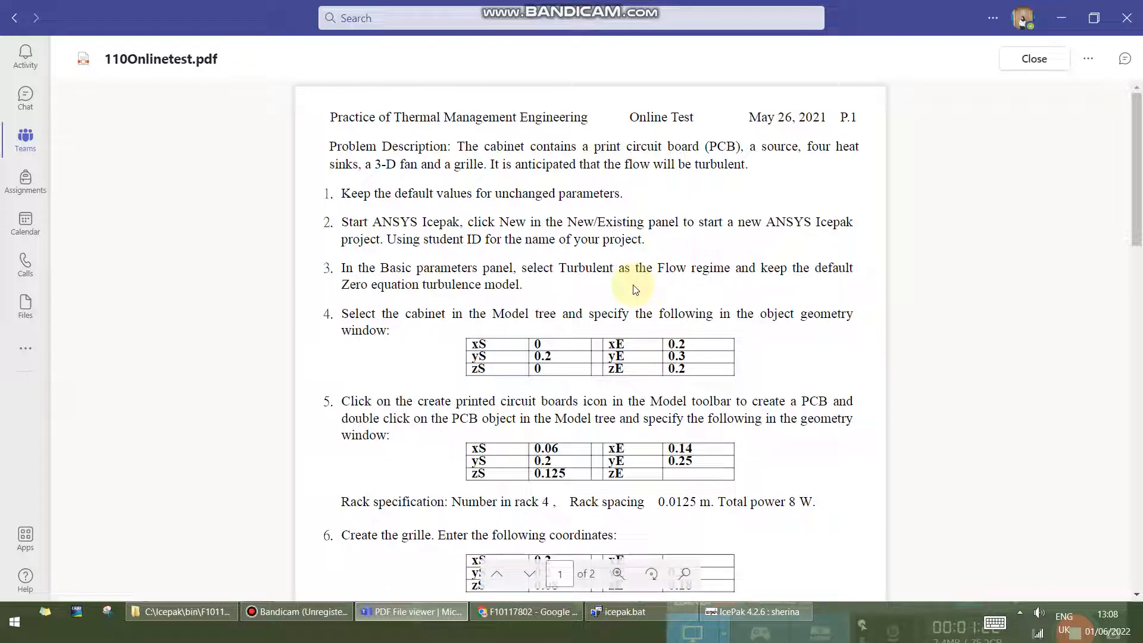
{"action": "left_click", "coordinate": [726, 618]}
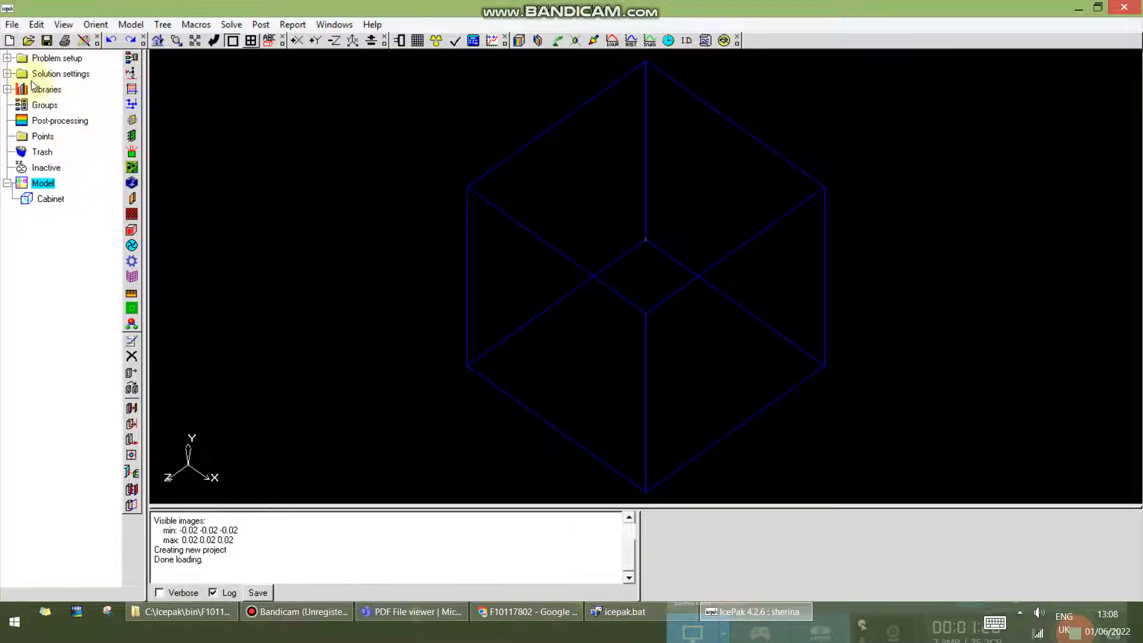
{"action": "left_click", "coordinate": [7, 57]}
{"action": "left_click", "coordinate": [8, 121]}
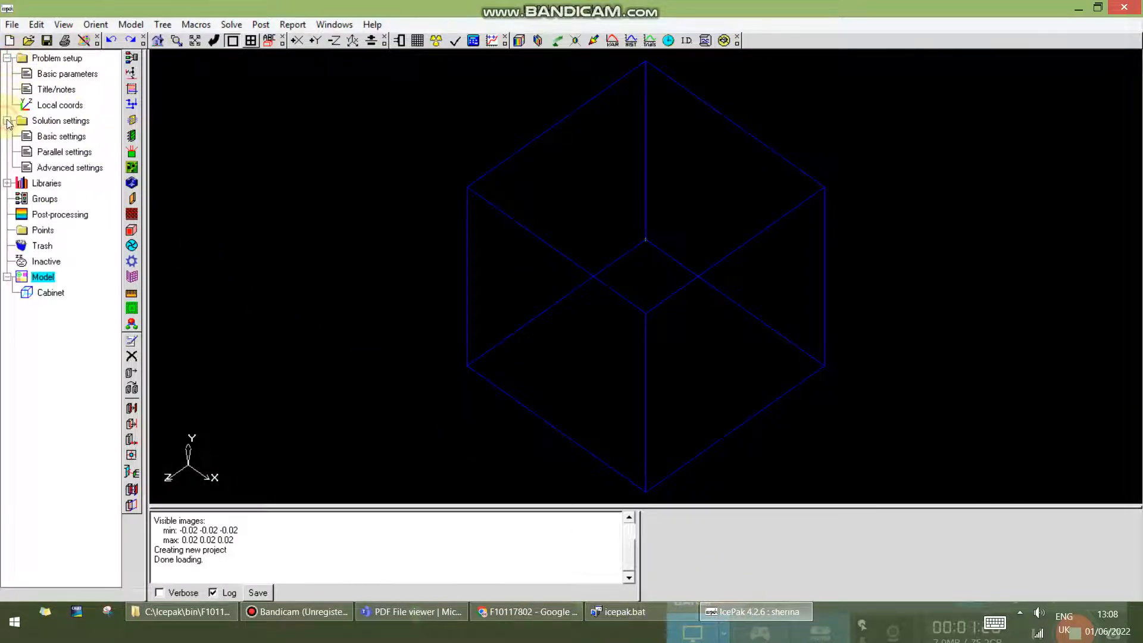
{"action": "left_click", "coordinate": [431, 614]}
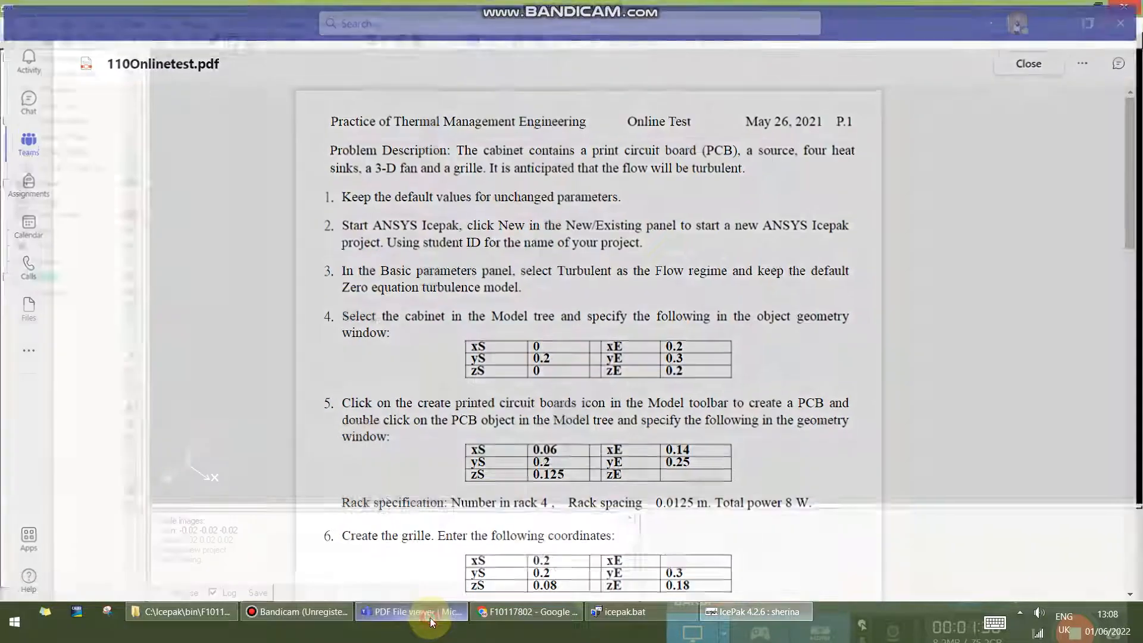
{"action": "left_click", "coordinate": [430, 617]}
{"action": "left_click", "coordinate": [65, 74]}
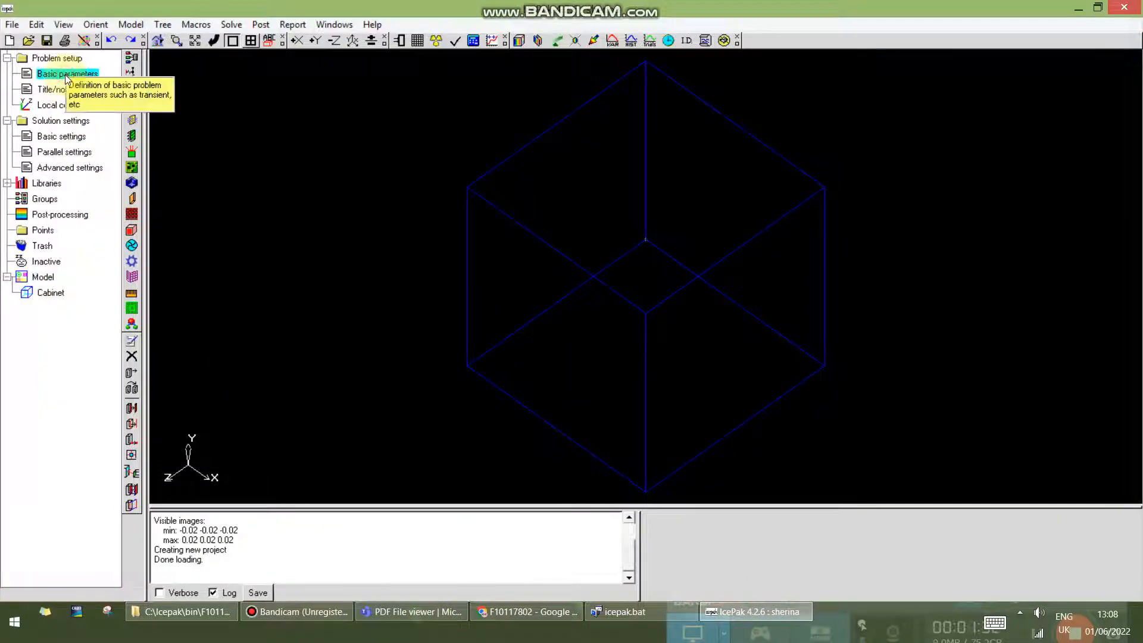
{"action": "double_click", "coordinate": [66, 74]}
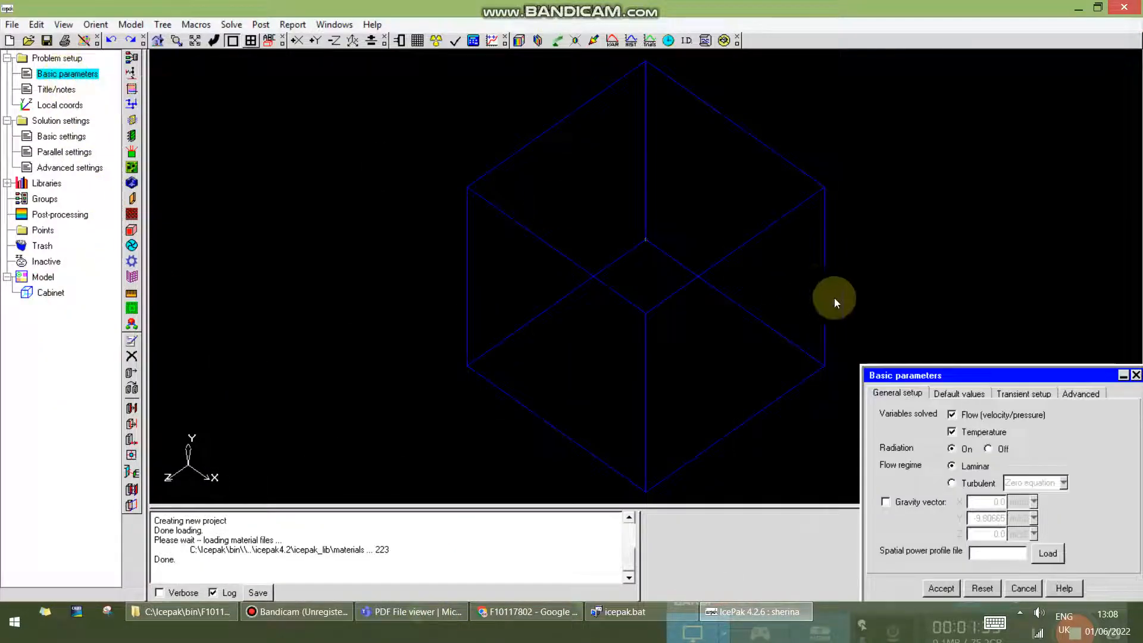
{"action": "left_click_drag", "start_coordinate": [957, 373], "coordinate": [870, 281]}
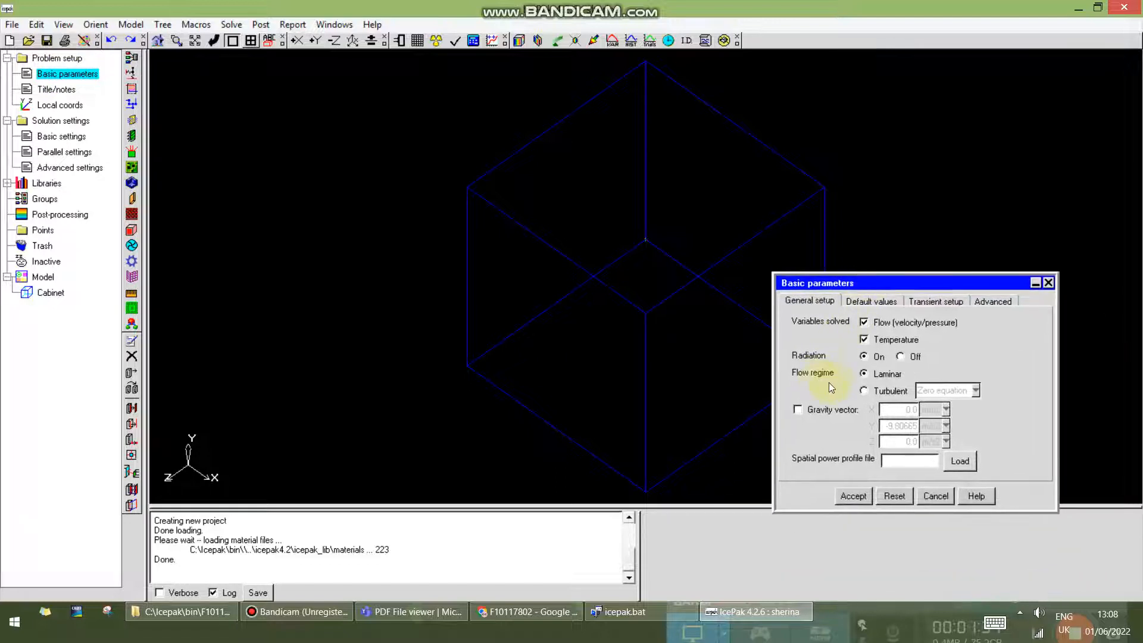
{"action": "left_click", "coordinate": [869, 391]}
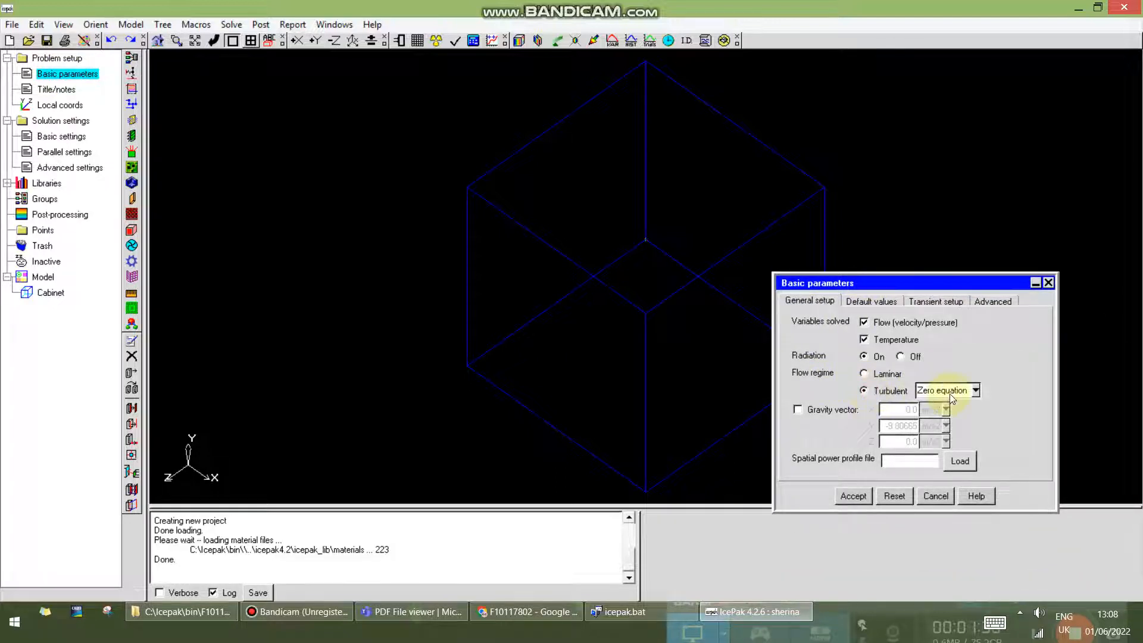
{"action": "left_click", "coordinate": [862, 496]}
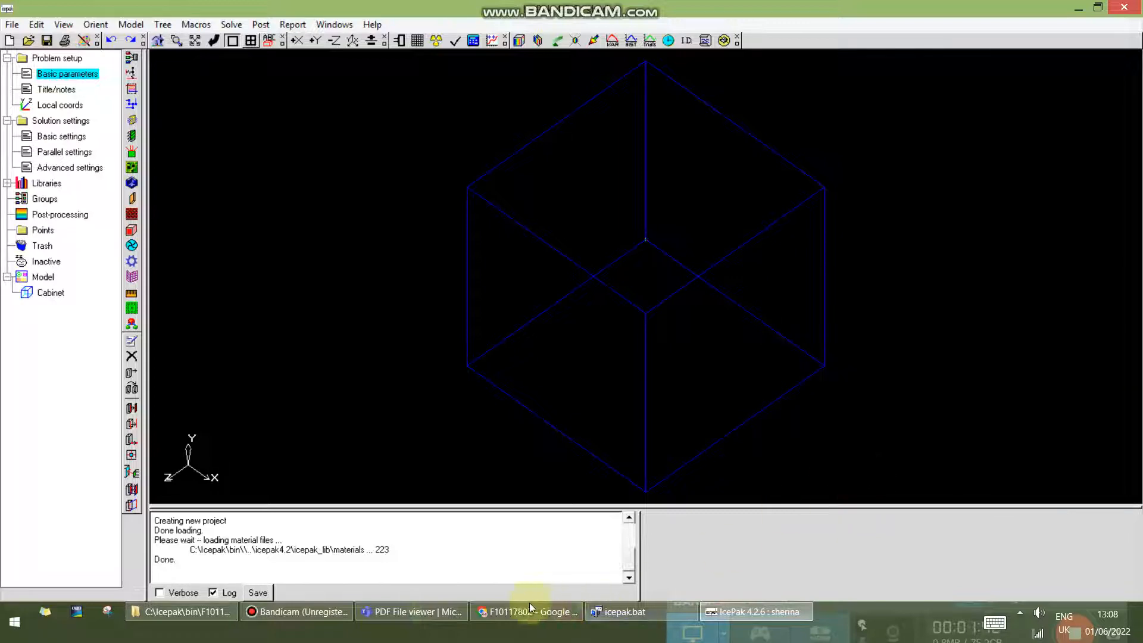
{"action": "left_click", "coordinate": [446, 611]}
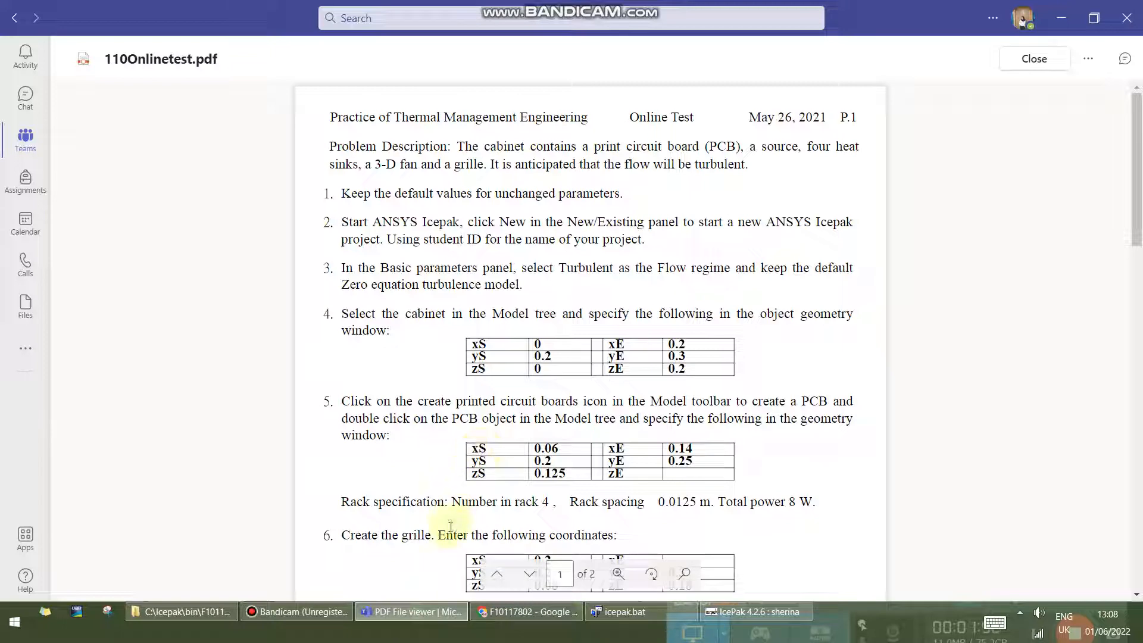
{"action": "left_click", "coordinate": [411, 613]}
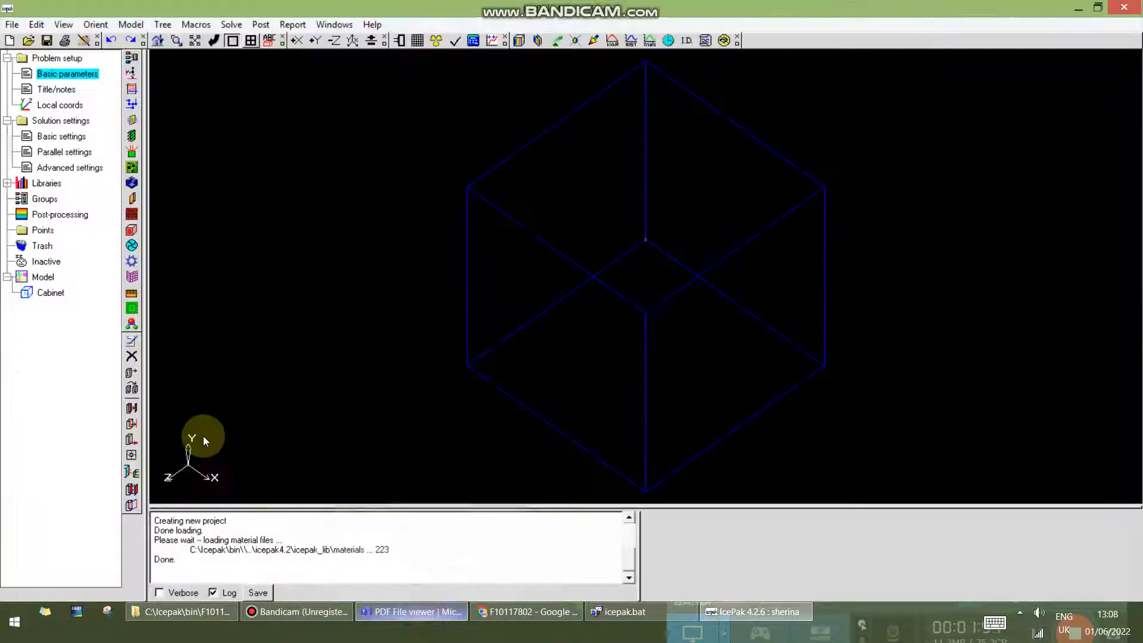
{"action": "left_click", "coordinate": [57, 295]}
{"action": "double_click", "coordinate": [57, 294]}
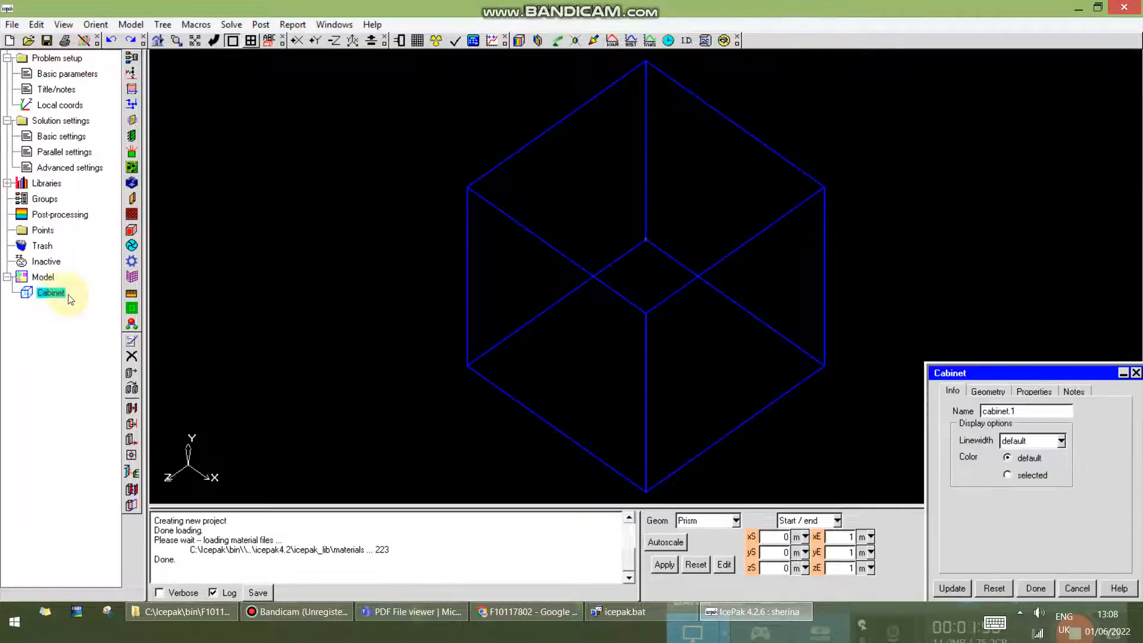
{"action": "left_click_drag", "start_coordinate": [1085, 363], "coordinate": [878, 317]}
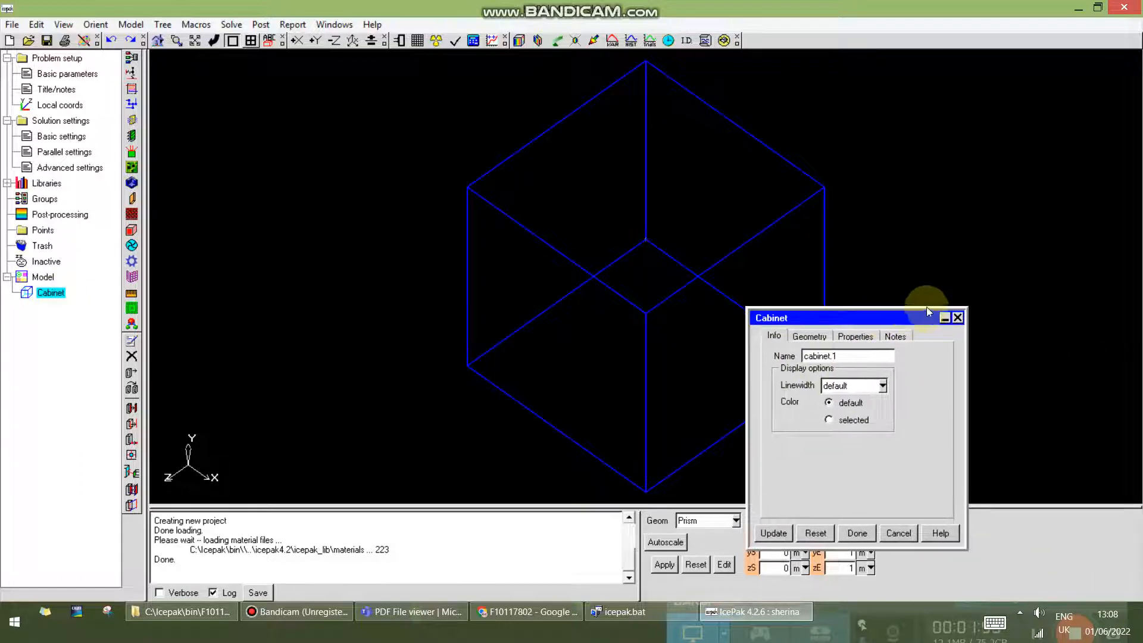
{"action": "left_click", "coordinate": [955, 318]}
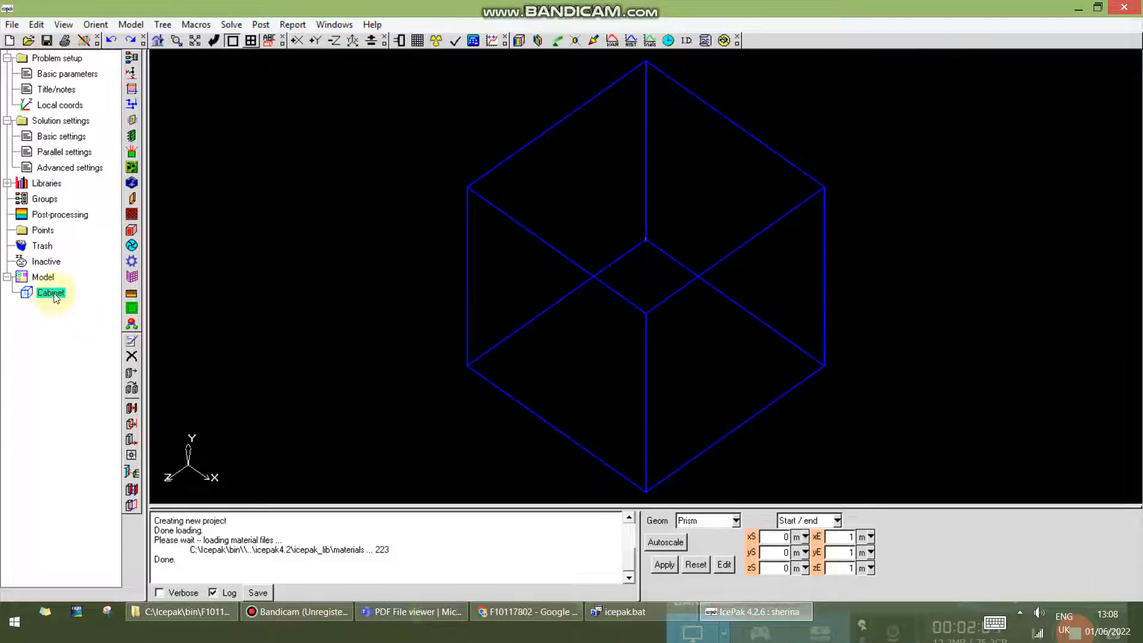
Edit the cabinet's geometry following the assignment table, setting its yS coordinate to 0.2 m
{"action": "left_click", "coordinate": [133, 344]}
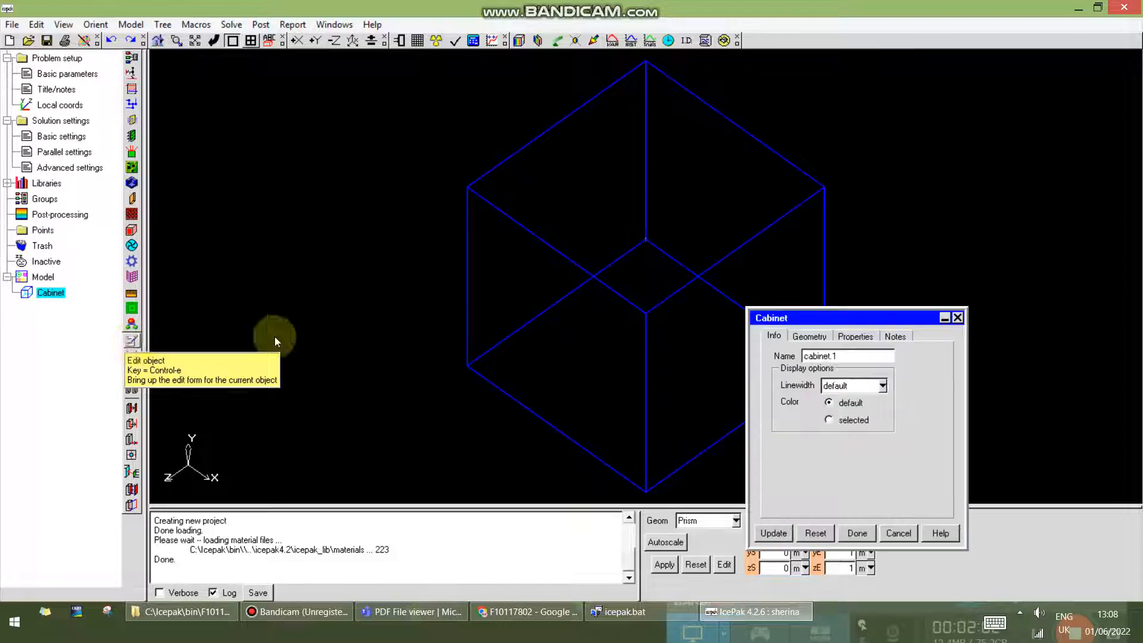
{"action": "left_click", "coordinate": [809, 336]}
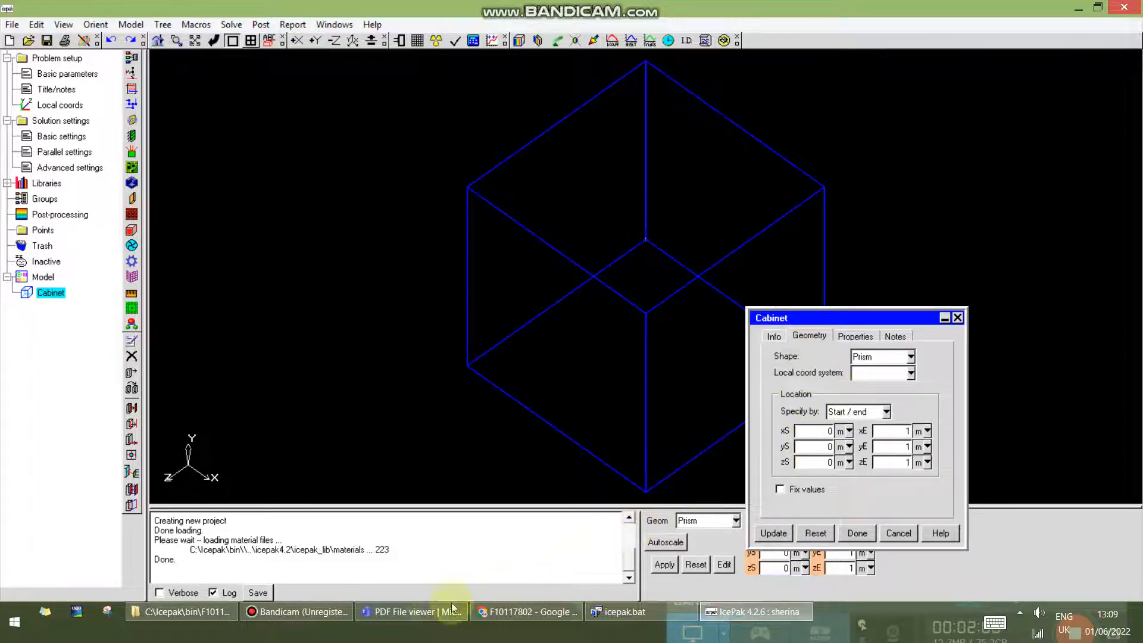
{"action": "left_click", "coordinate": [420, 615]}
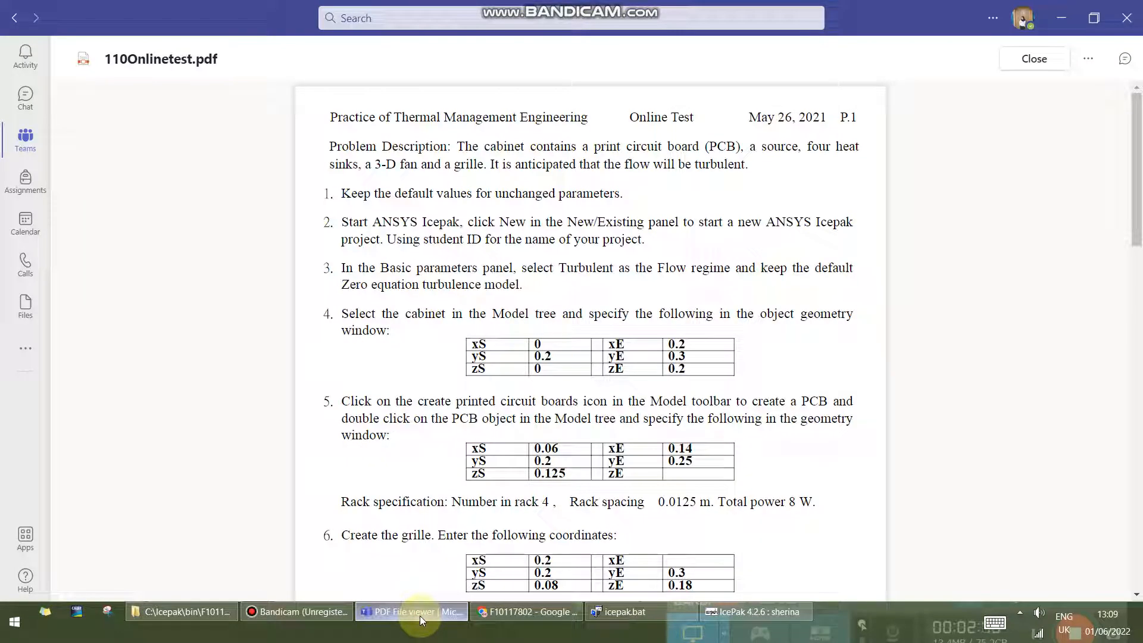
{"action": "left_click", "coordinate": [420, 615]}
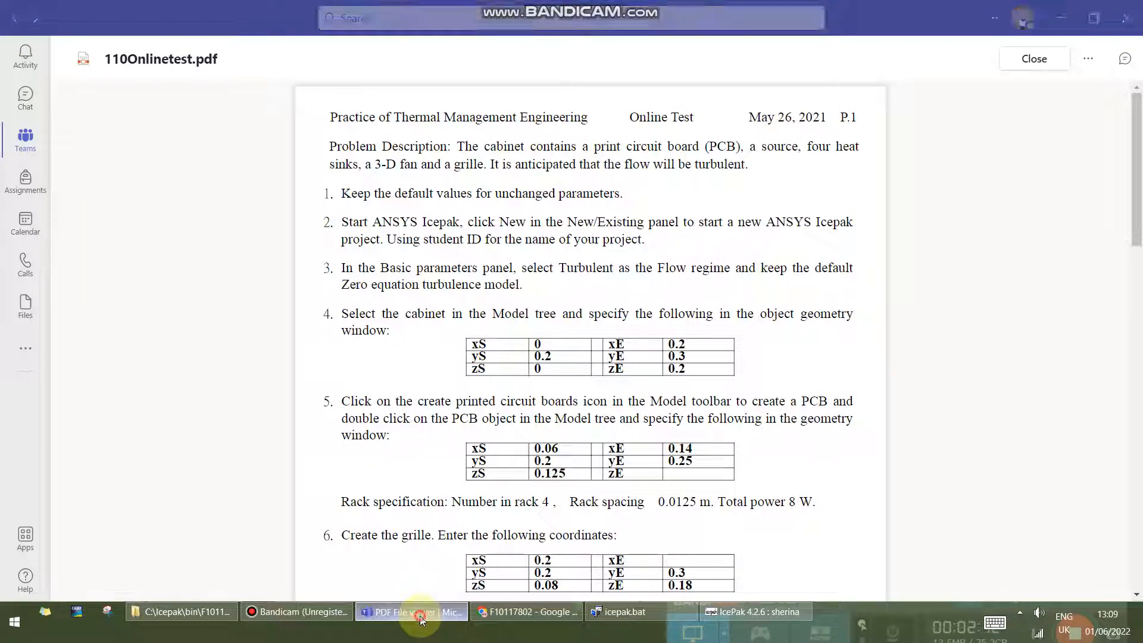
{"action": "left_click", "coordinate": [828, 448]}
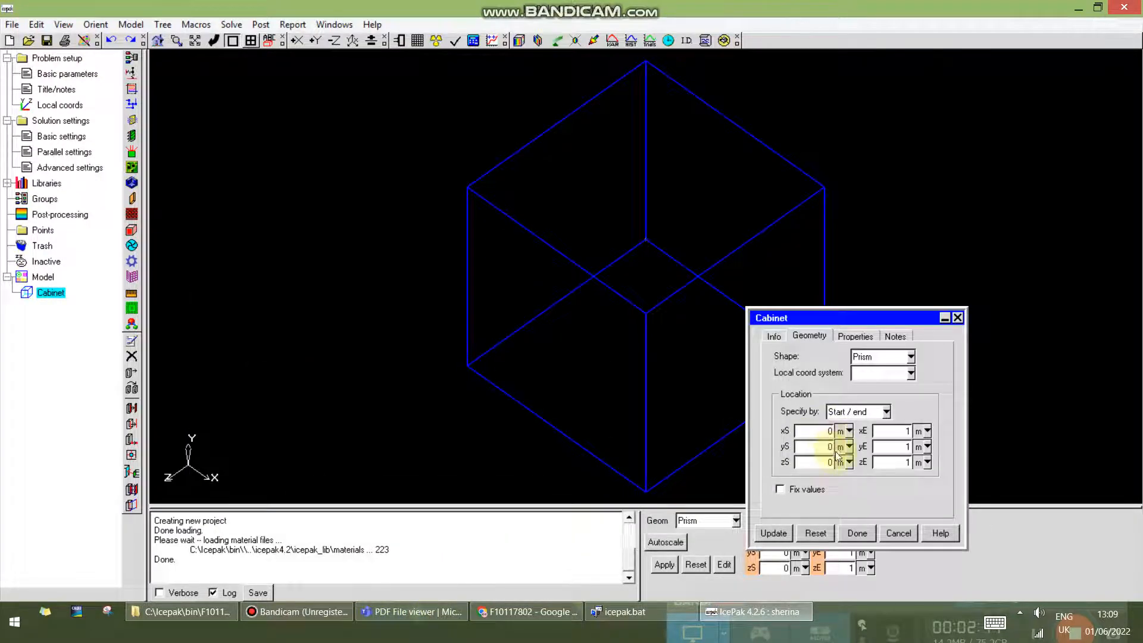
{"action": "type", "text": ".2"}
{"action": "left_click", "coordinate": [390, 614]}
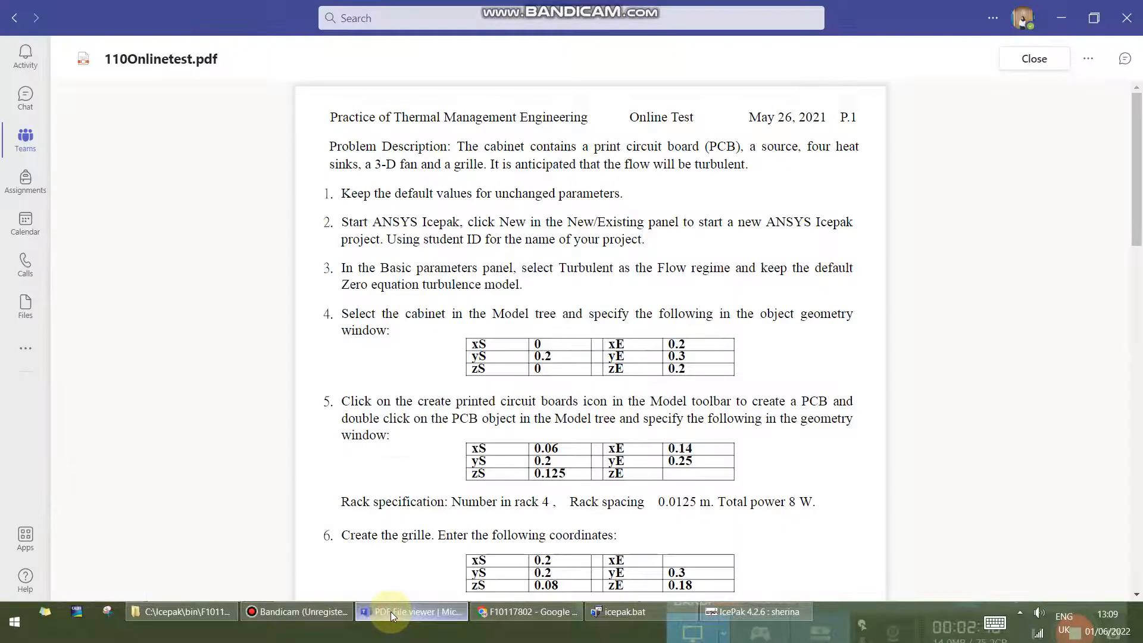
{"action": "left_click", "coordinate": [391, 612]}
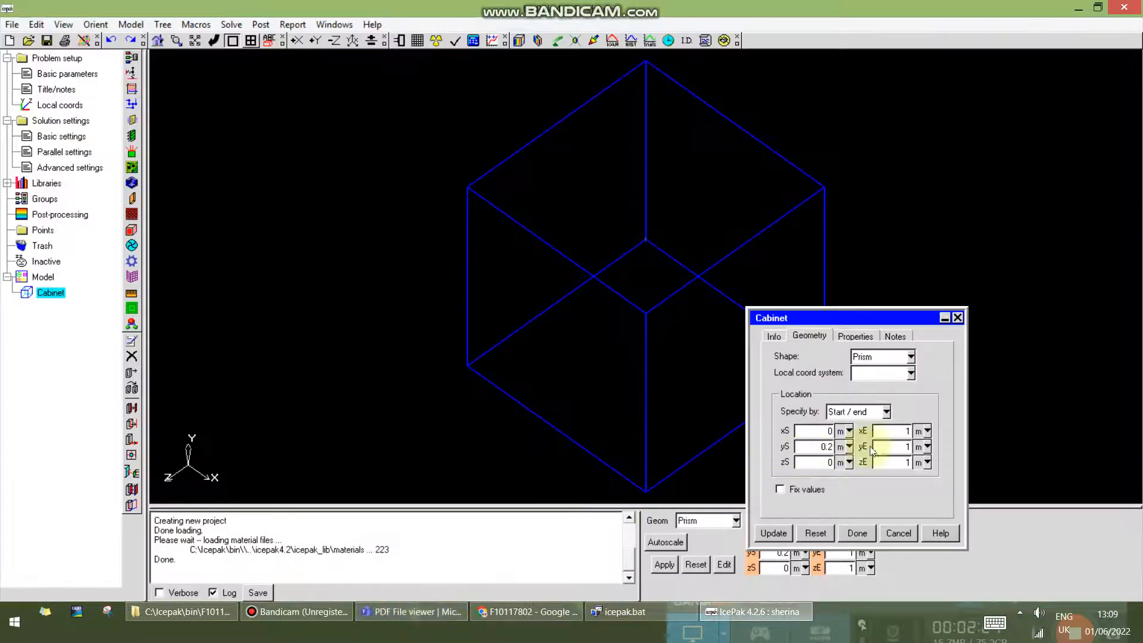
Set the cabinet's xE to 0.2 m, yE to 0.3 m and zE to 0.2 m, and apply the geometry
{"action": "left_click", "coordinate": [912, 433]}
{"action": "type", "text": "0"}
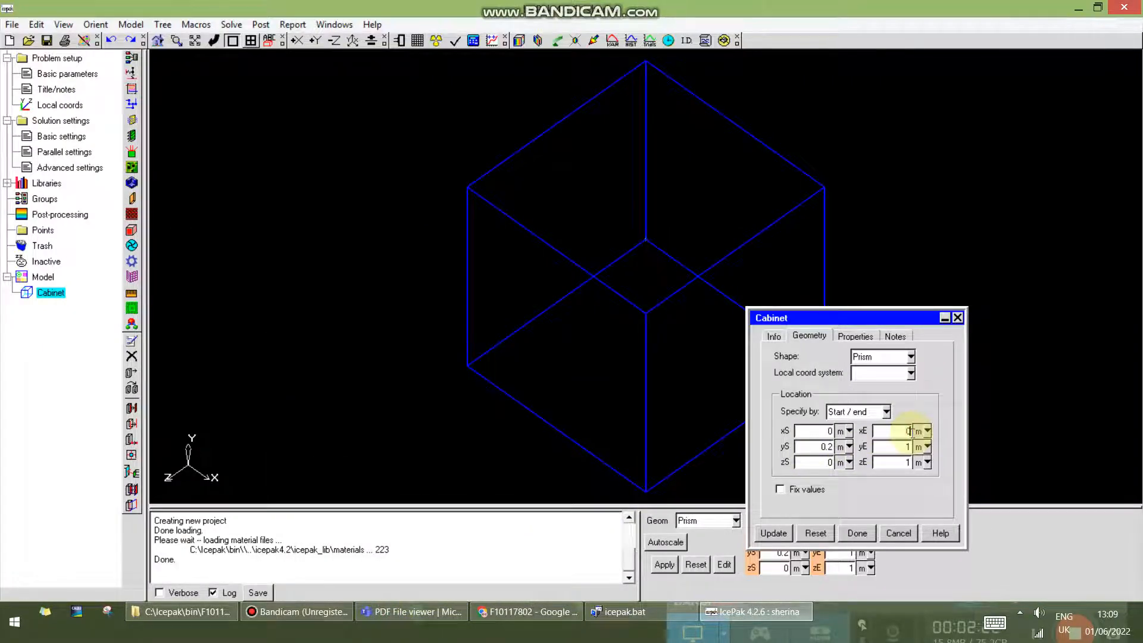
{"action": "type", "text": ".2"}
{"action": "type", "text": "0.3"}
{"action": "key", "text": "Tab"}
{"action": "type", "text": "0.2"}
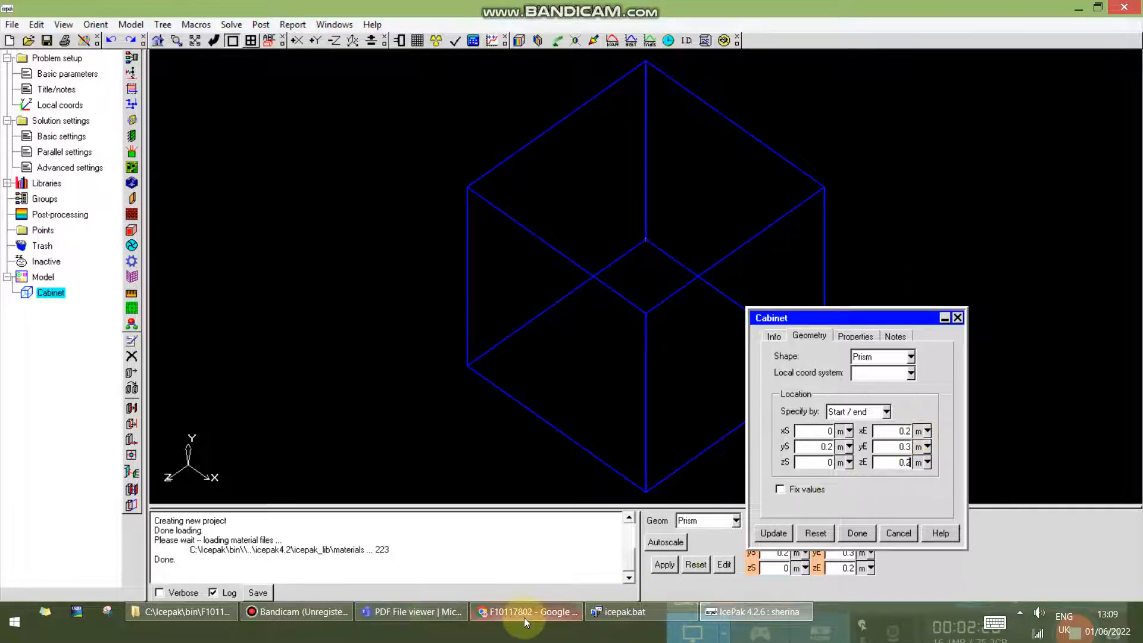
{"action": "left_click", "coordinate": [783, 534]}
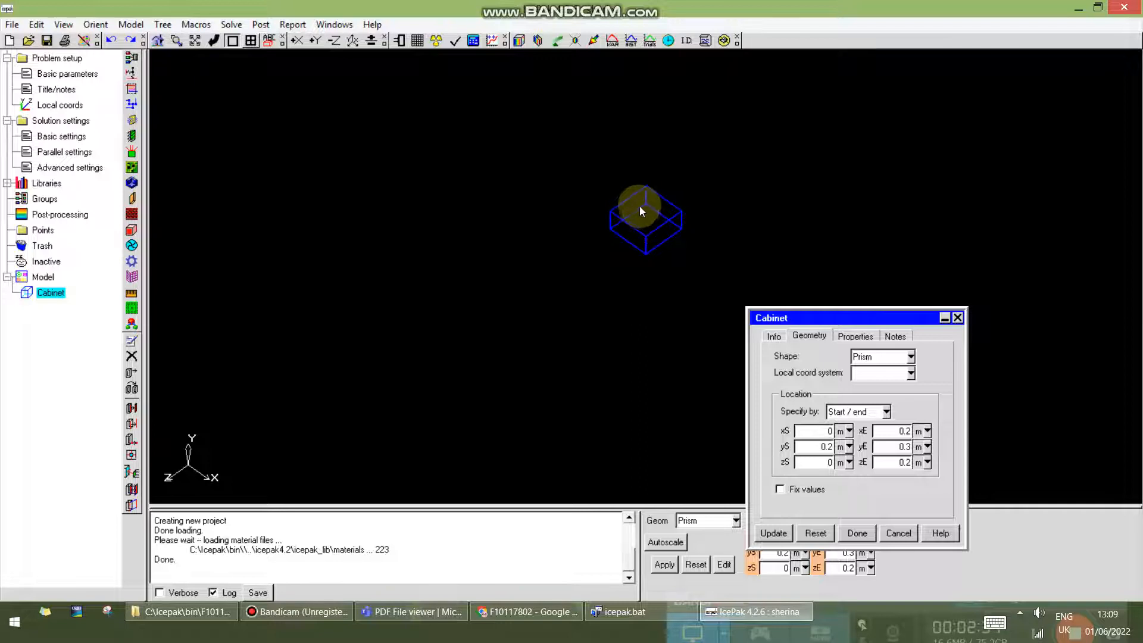
{"action": "left_click", "coordinate": [349, 41]}
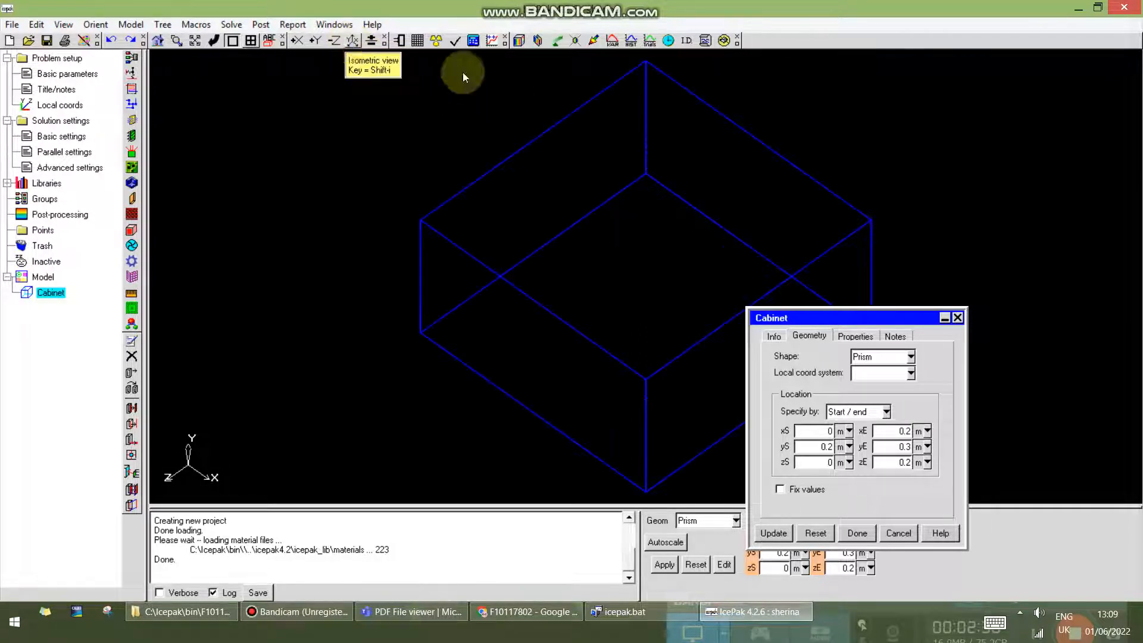
{"action": "left_click_drag", "start_coordinate": [828, 319], "coordinate": [900, 315]}
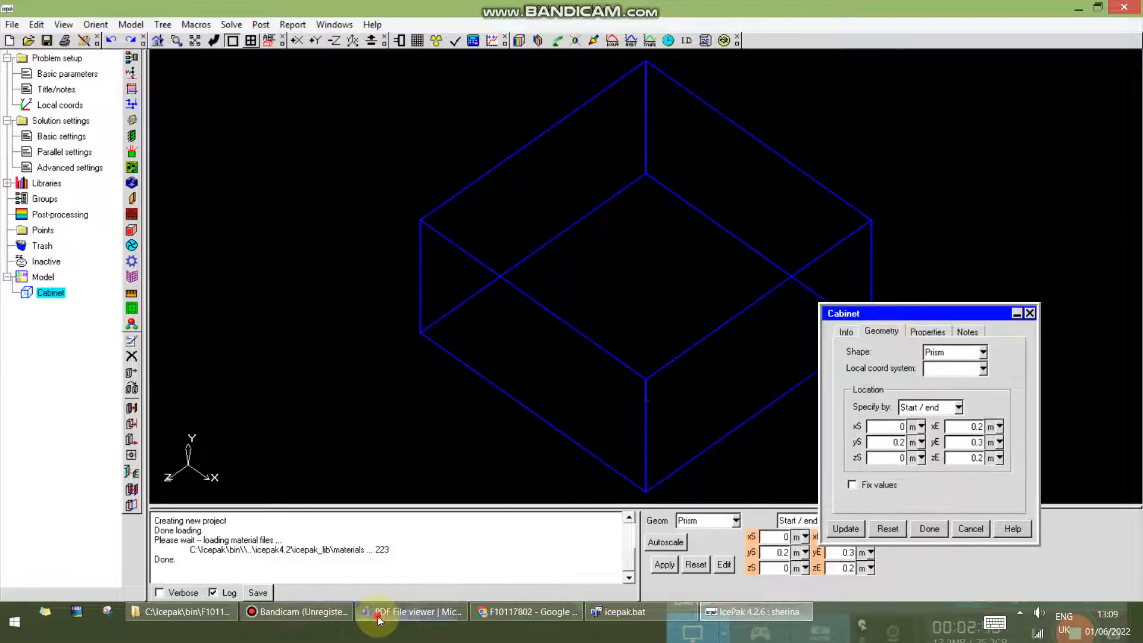
{"action": "left_click", "coordinate": [377, 618]}
{"action": "left_click", "coordinate": [383, 609]}
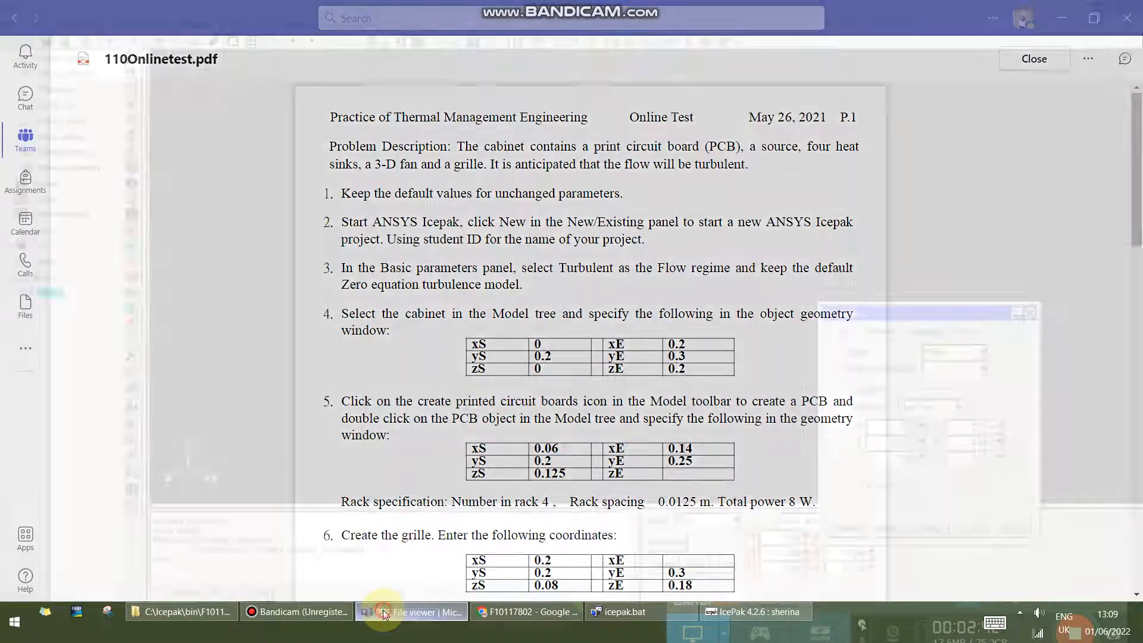
{"action": "left_click", "coordinate": [931, 529]}
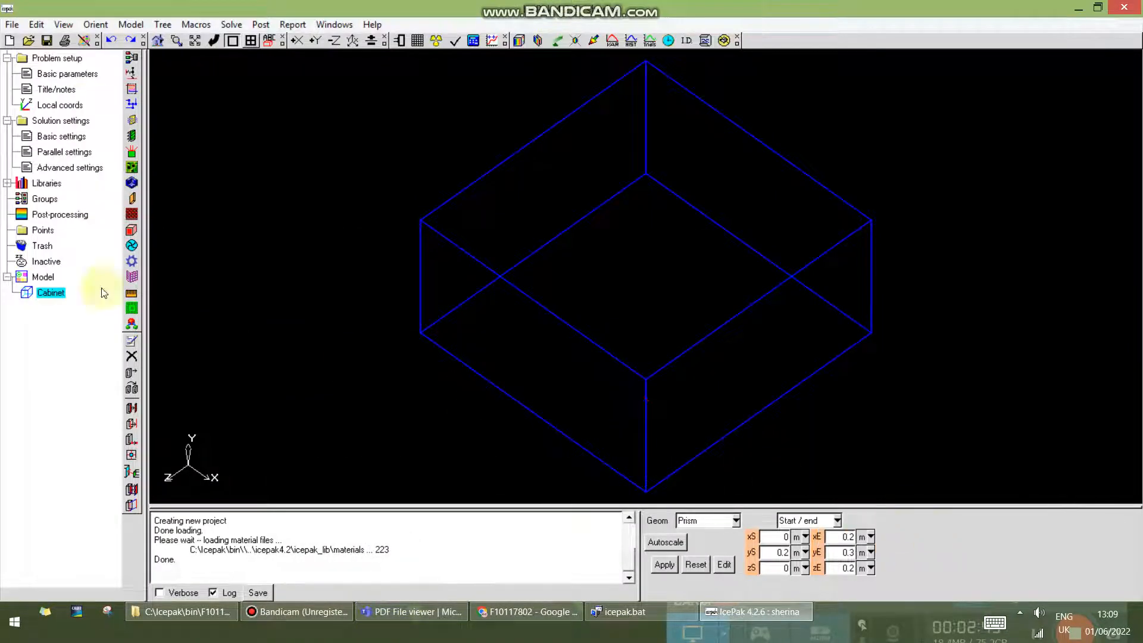
Check the assignment's PCB instructions, create a printed circuit board and open its geometry settings
{"action": "left_click", "coordinate": [381, 613]}
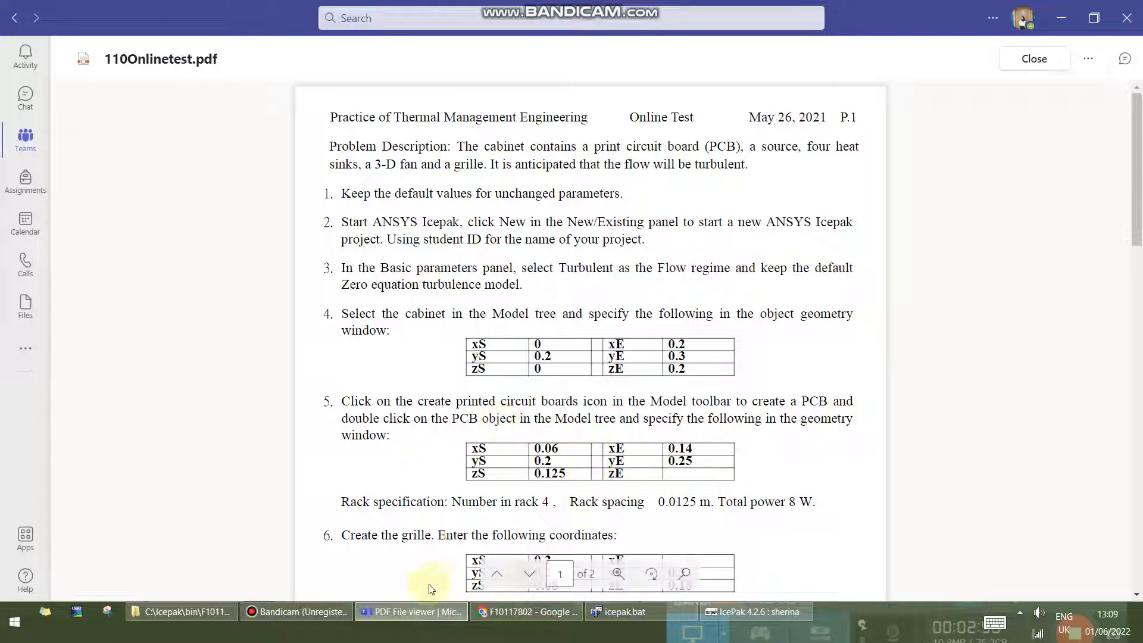
{"action": "left_click", "coordinate": [730, 612]}
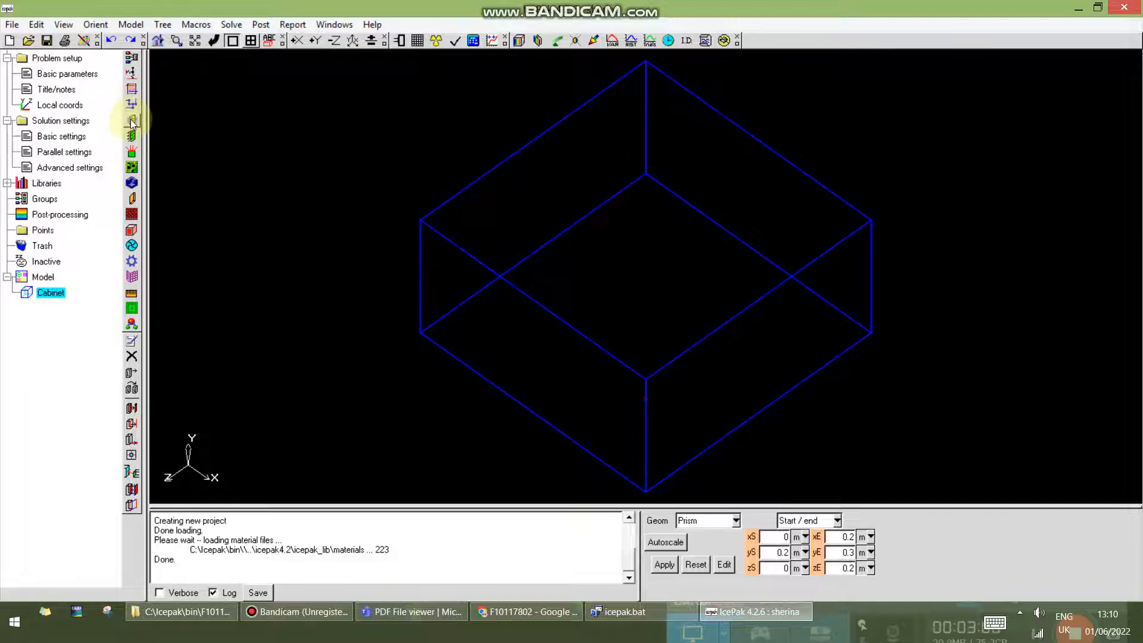
{"action": "left_click", "coordinate": [132, 166]}
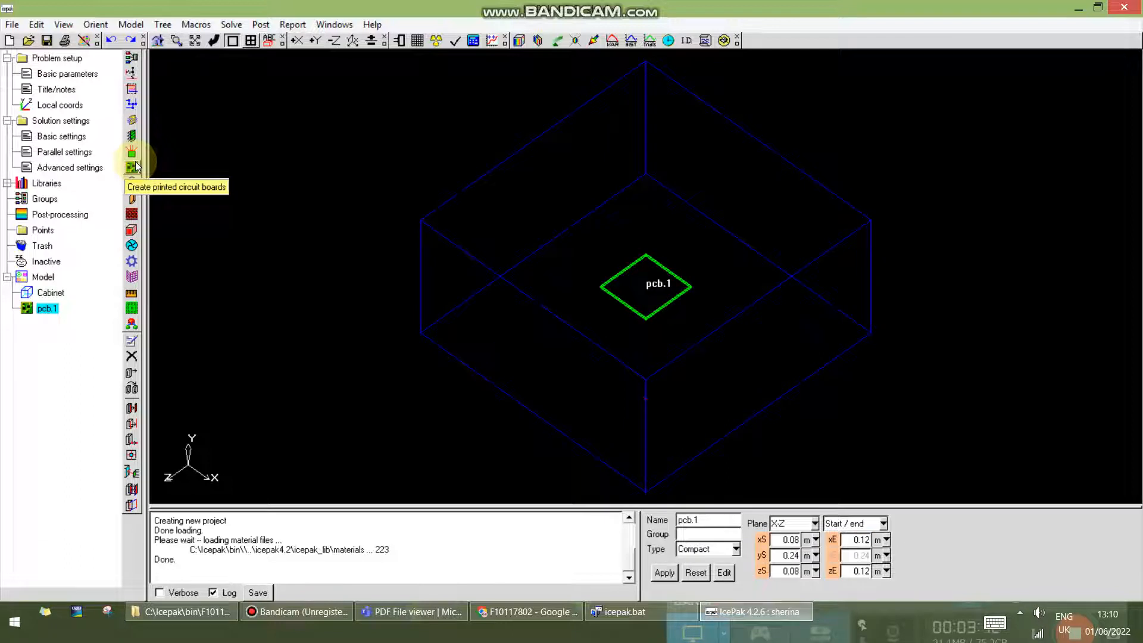
{"action": "double_click", "coordinate": [47, 308]}
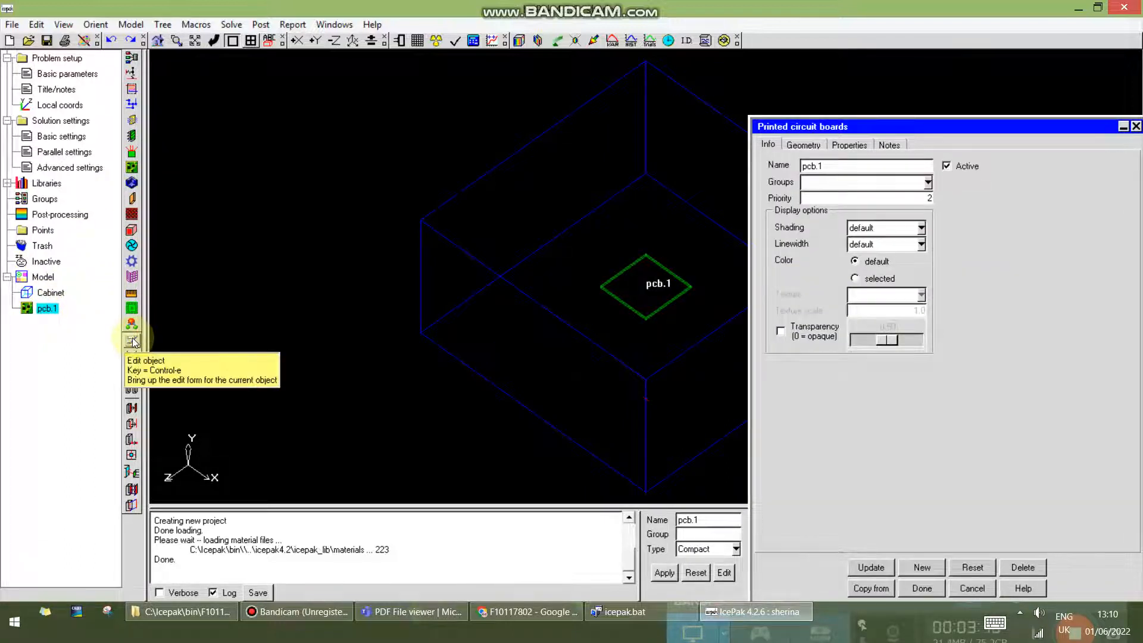
{"action": "left_click", "coordinate": [803, 144]}
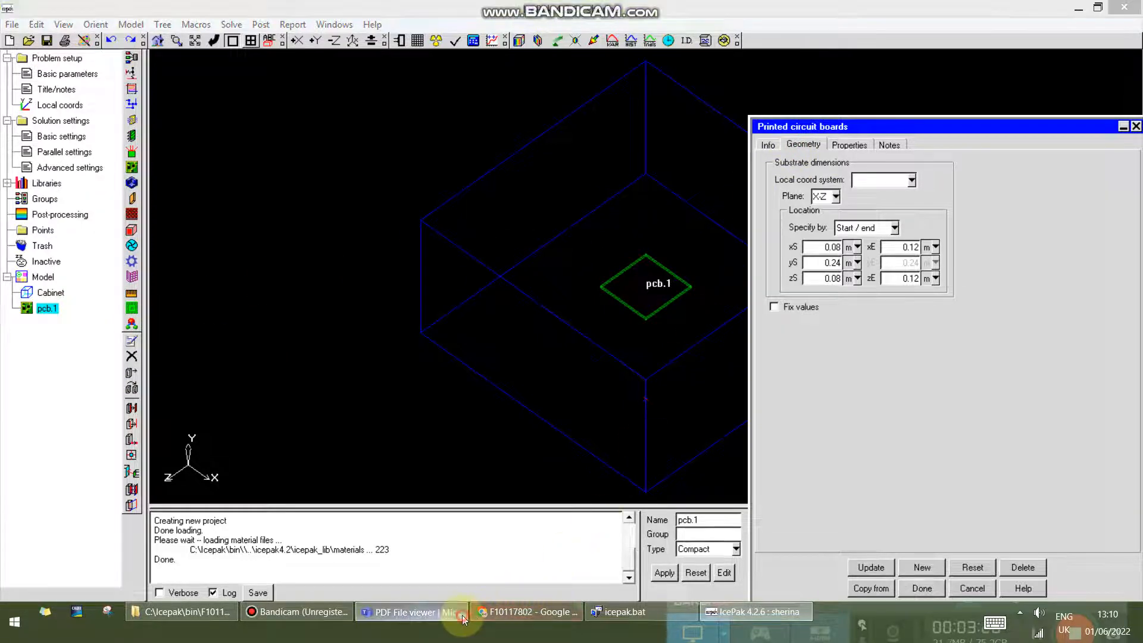
Consult the assignment's PCB coordinate table and set the board's plane to X-Y
{"action": "left_click", "coordinate": [463, 617]}
{"action": "left_click", "coordinate": [462, 616]}
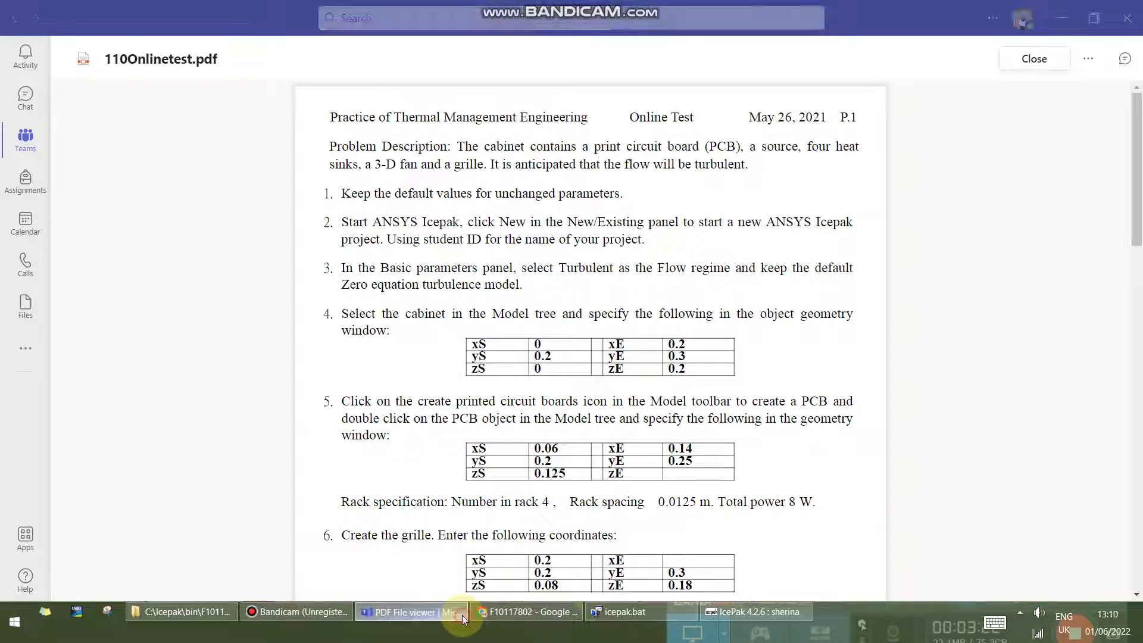
{"action": "left_click", "coordinate": [463, 617]}
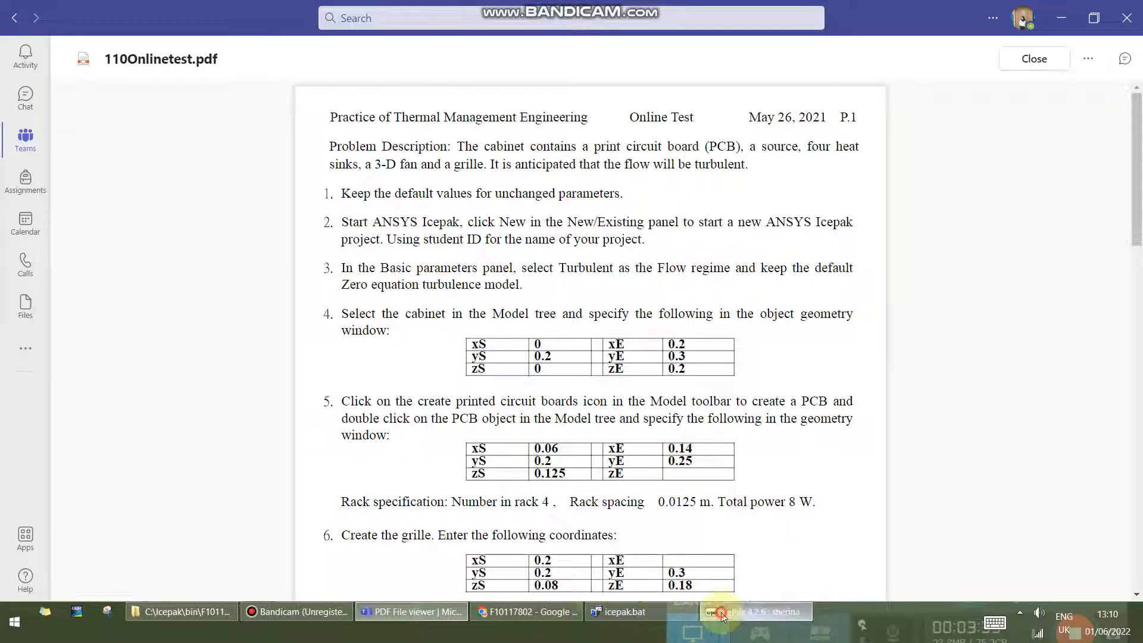
{"action": "left_click", "coordinate": [754, 611]}
{"action": "left_click", "coordinate": [836, 196]}
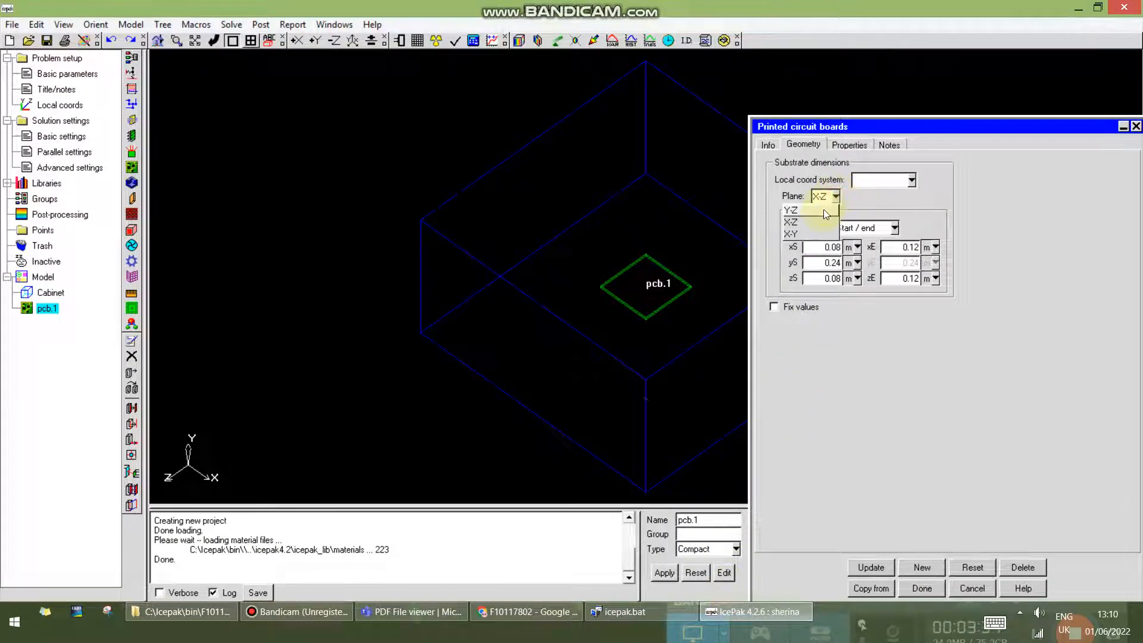
{"action": "left_click", "coordinate": [791, 209]}
{"action": "left_click", "coordinate": [836, 196]}
{"action": "left_click", "coordinate": [790, 234]}
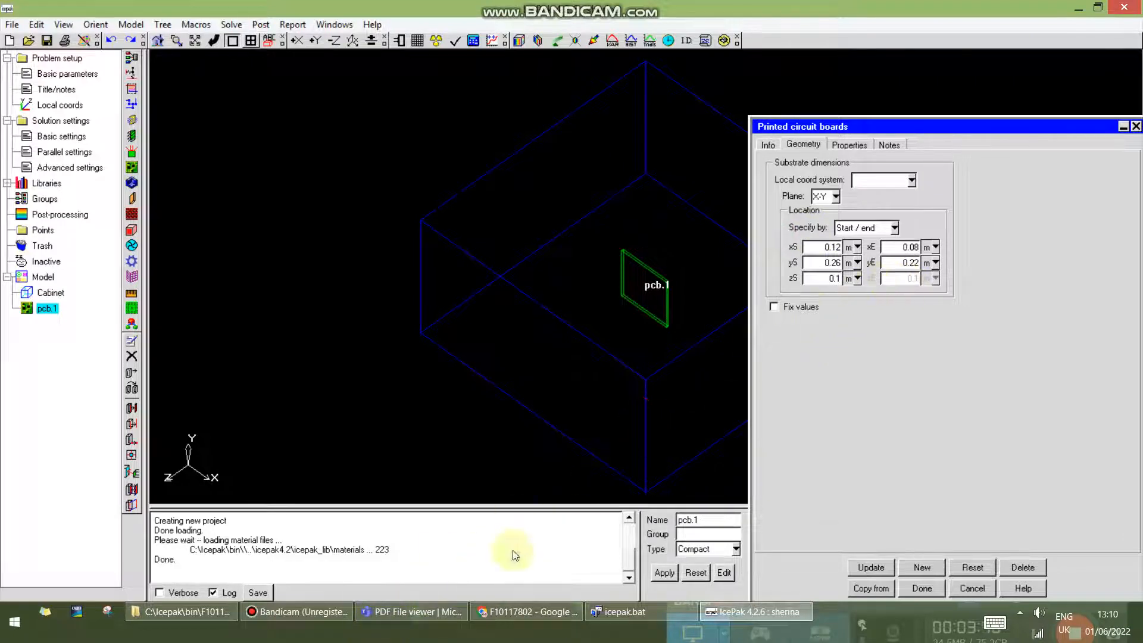
Set the PCB's start coordinates from the assignment table: xS 0.06 m, yS 0.2 m and zS 0.125 m
{"action": "left_click", "coordinate": [440, 609]}
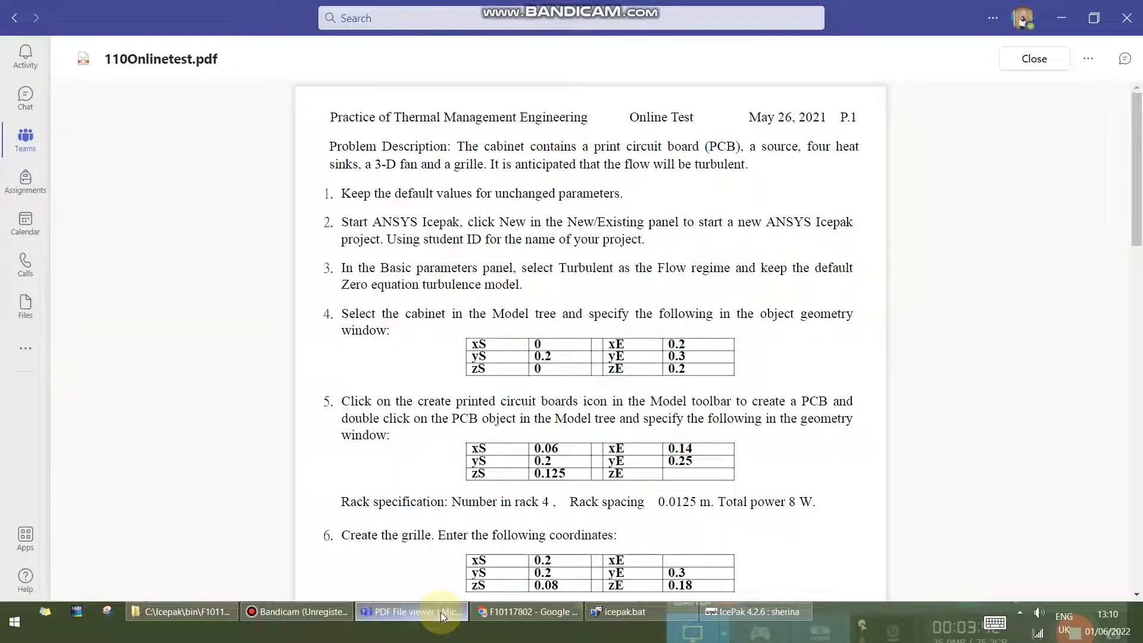
{"action": "left_click", "coordinate": [441, 613]}
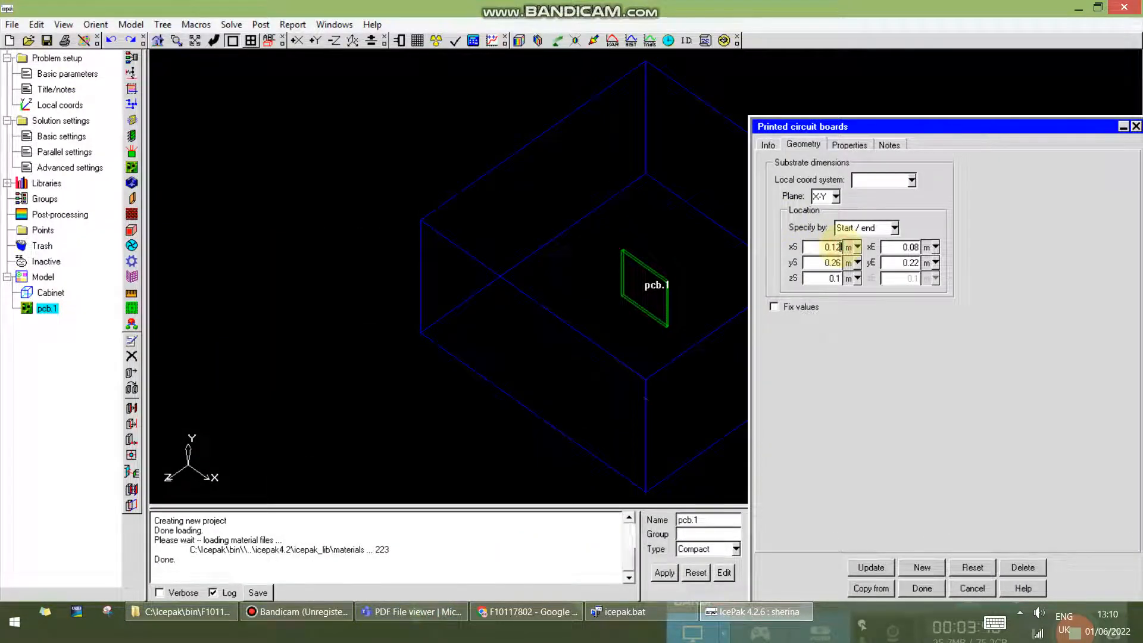
{"action": "key", "text": "BackSpace"}
{"action": "key", "text": "BackSpace"}
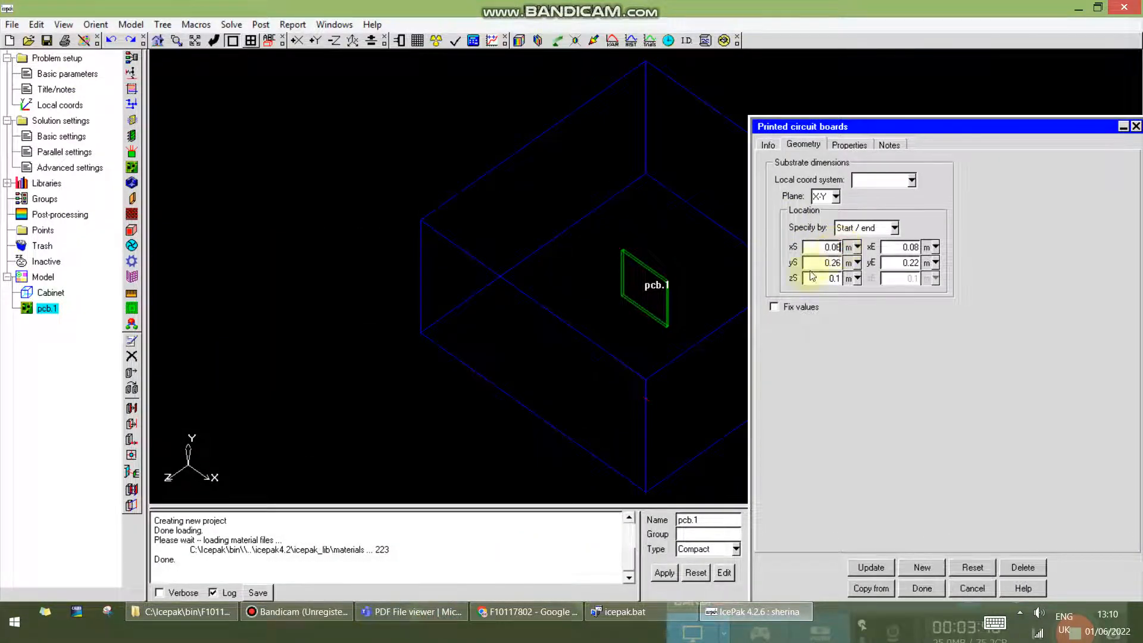
{"action": "left_click", "coordinate": [374, 611]}
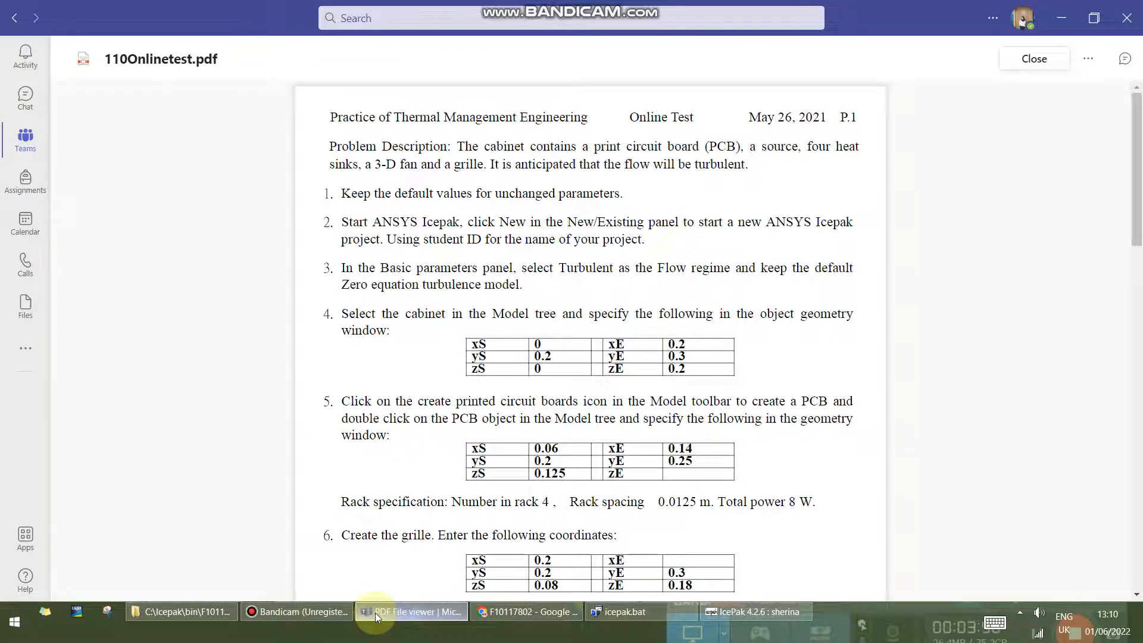
{"action": "left_click", "coordinate": [375, 612]}
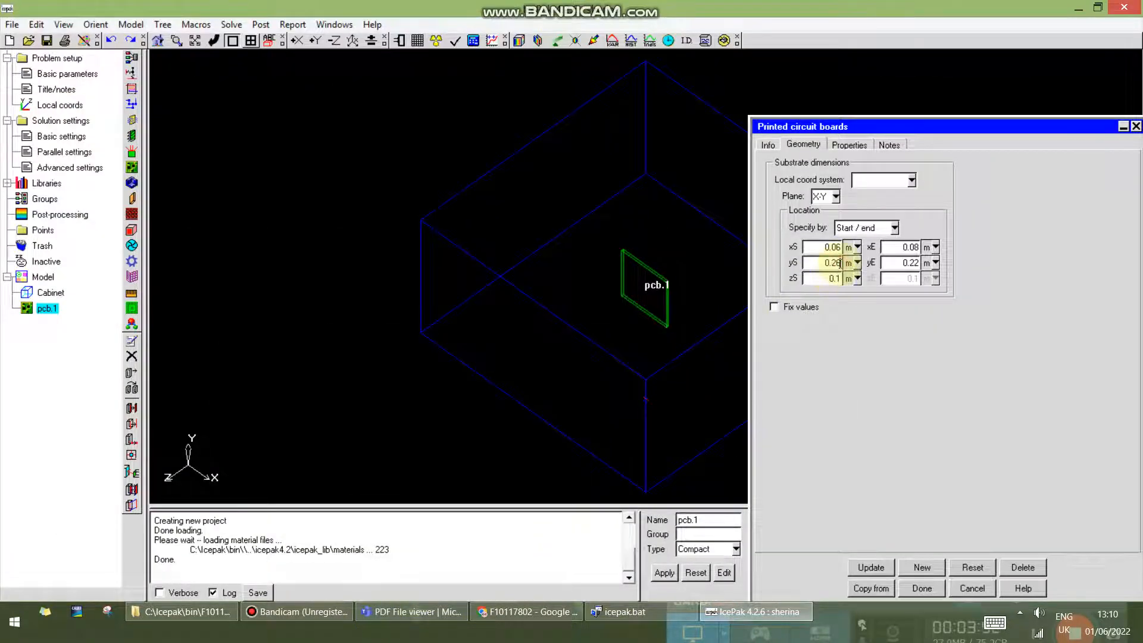
{"action": "key", "text": "BackSpace"}
{"action": "type", "text": "25"}
{"action": "left_click", "coordinate": [395, 616]}
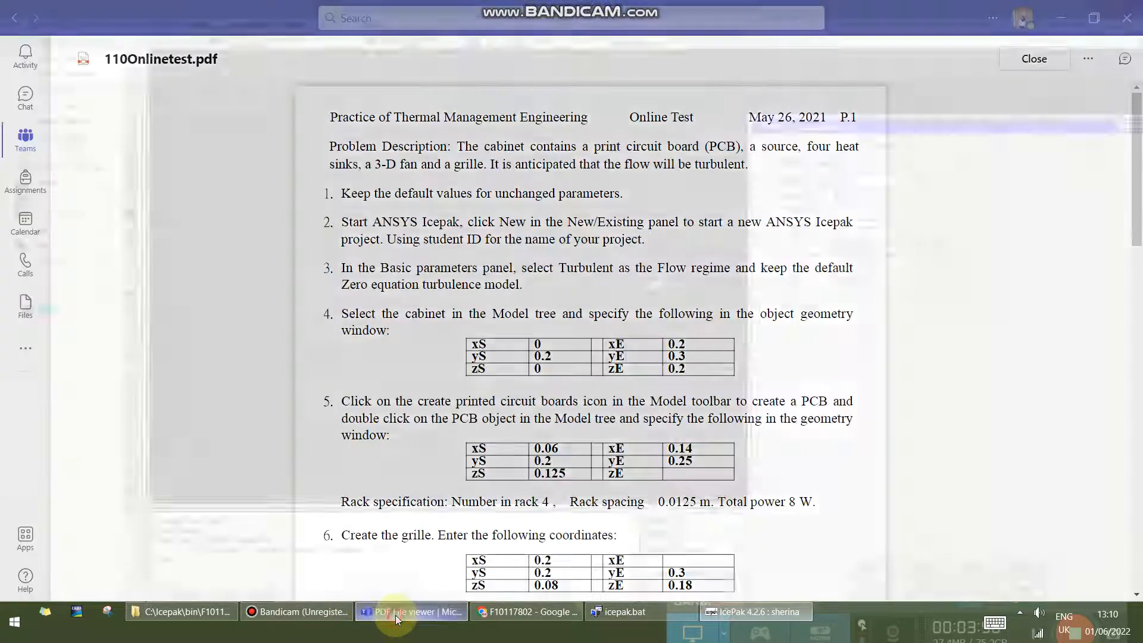
{"action": "left_click", "coordinate": [395, 616]}
{"action": "left_click", "coordinate": [396, 615]}
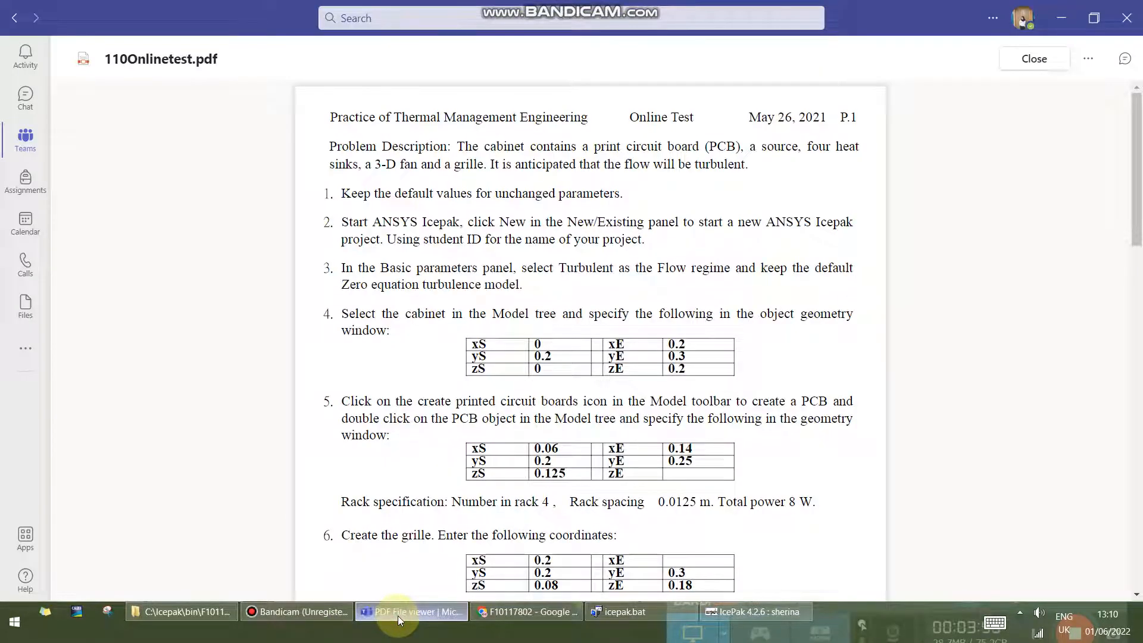
{"action": "left_click", "coordinate": [398, 616]}
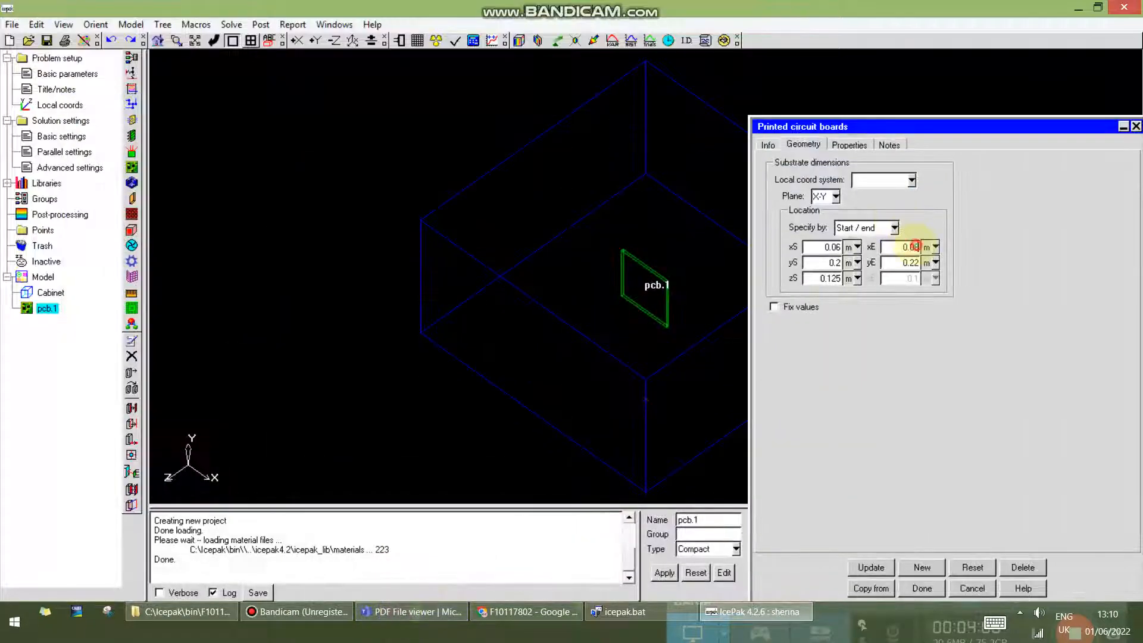
Set the PCB's end coordinates to xE 0.14 m and yE 0.25 m, following the assignment table
{"action": "left_click", "coordinate": [915, 247]}
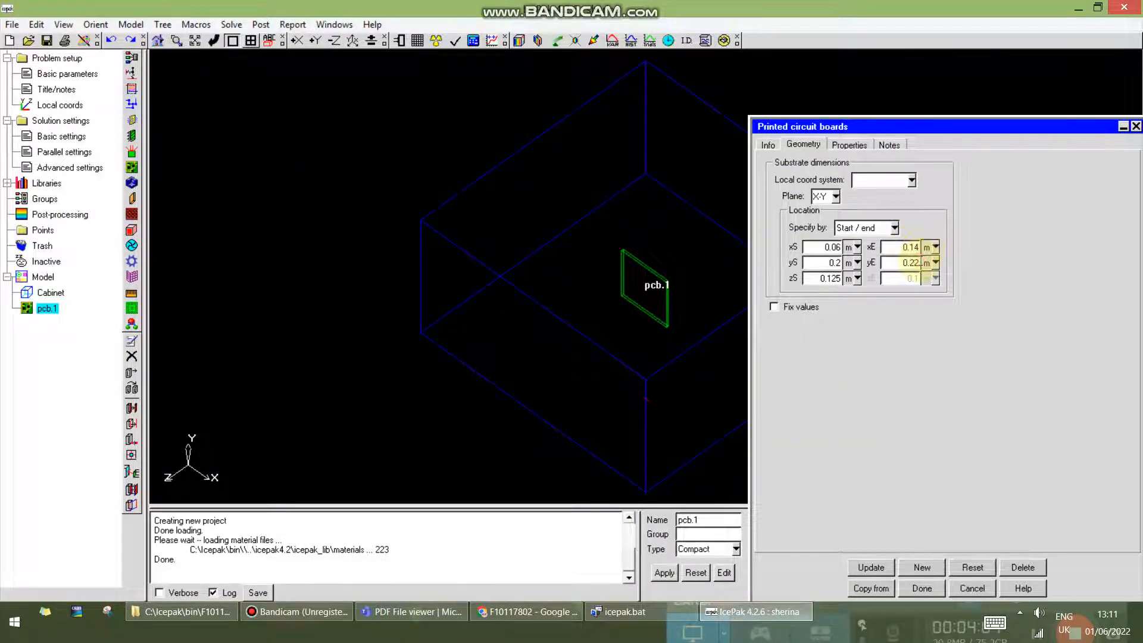
{"action": "left_click", "coordinate": [457, 615]}
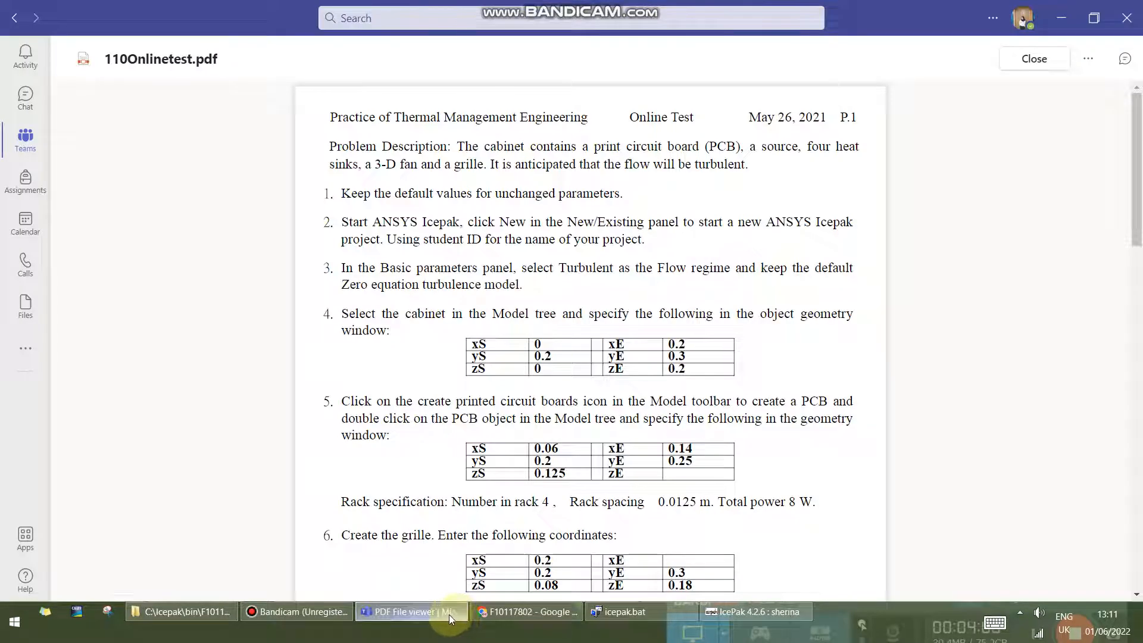
{"action": "left_click", "coordinate": [448, 614]}
{"action": "left_click", "coordinate": [446, 613]}
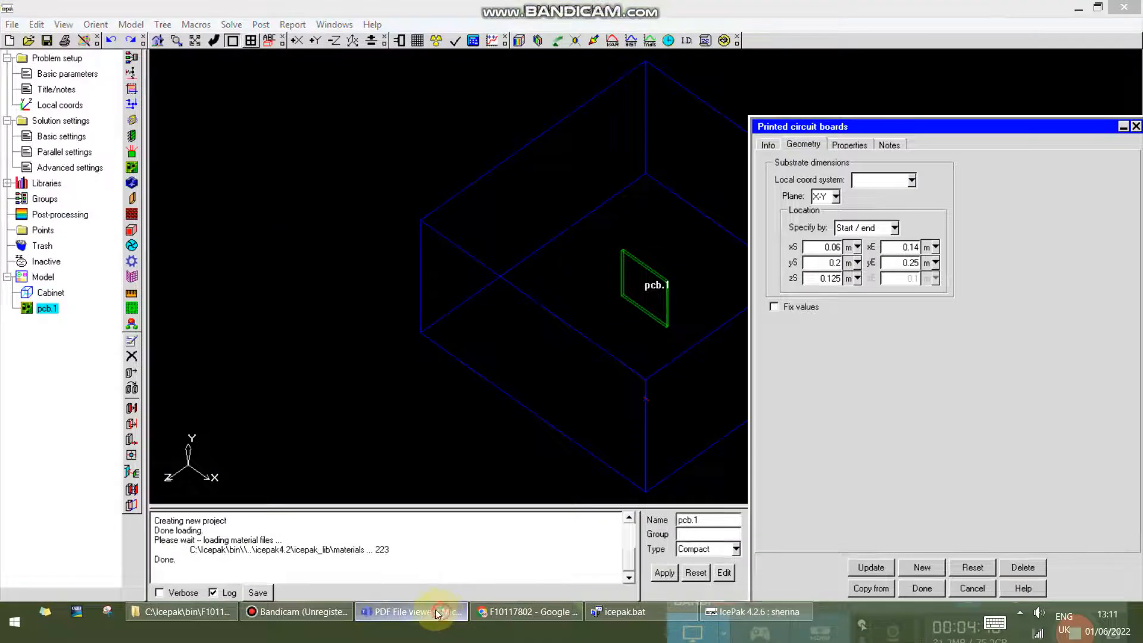
Check the assignment's rack specification and set the PCB to 4 in the rack with 0.0125 m rack spacing
{"action": "left_click_drag", "start_coordinate": [343, 505], "coordinate": [813, 503]}
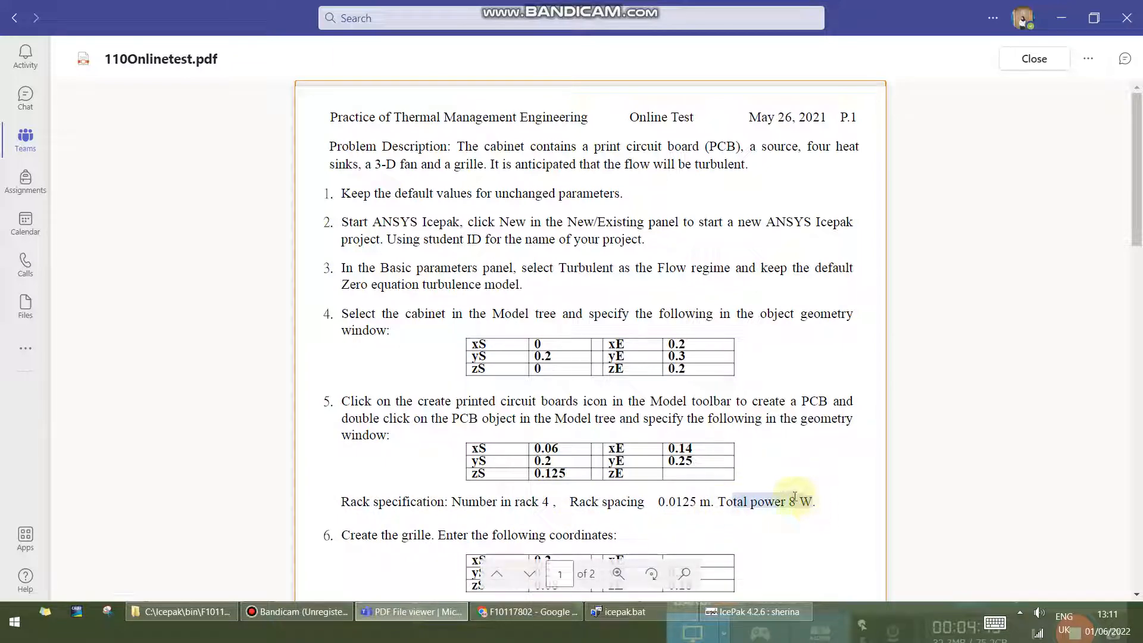
{"action": "left_click", "coordinate": [756, 611]}
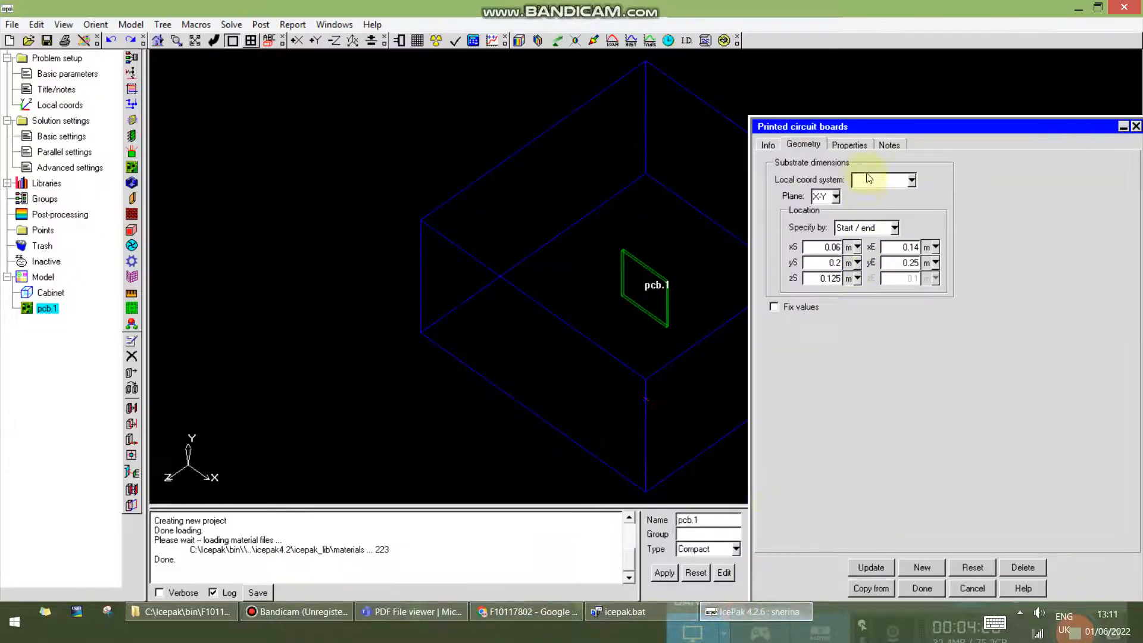
{"action": "left_click", "coordinate": [850, 145]}
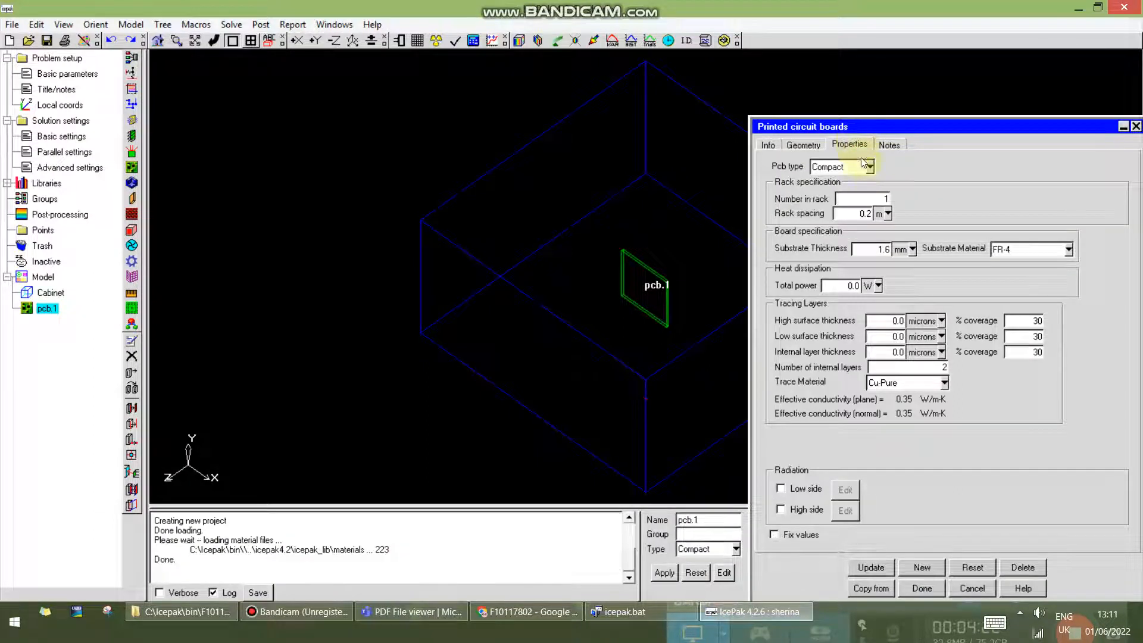
{"action": "double_click", "coordinate": [878, 196]}
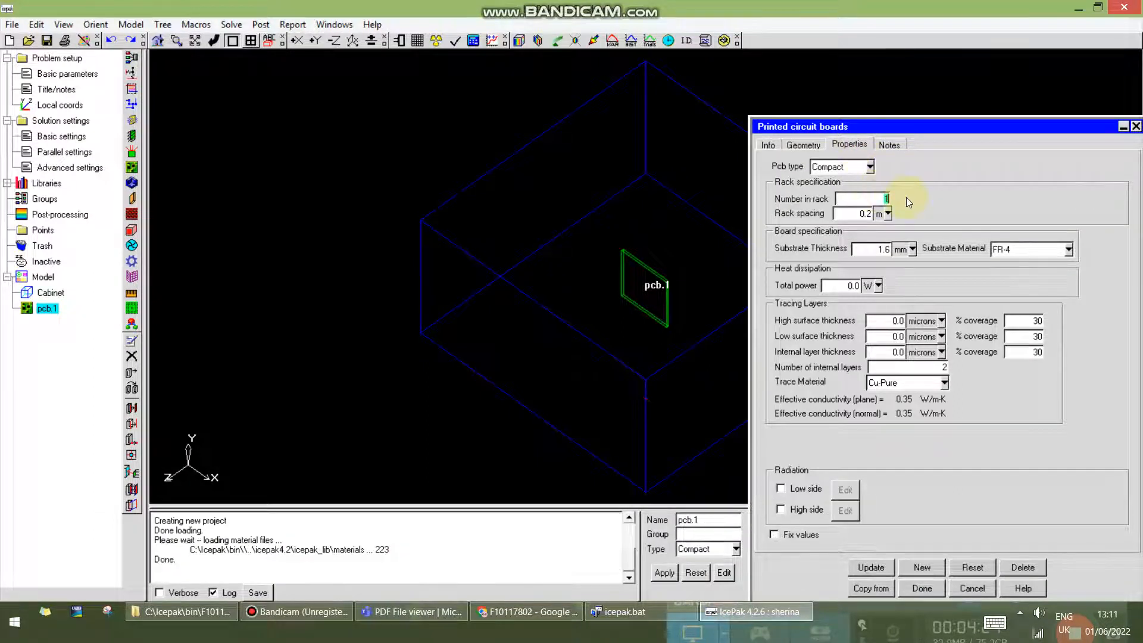
{"action": "type", "text": "4"}
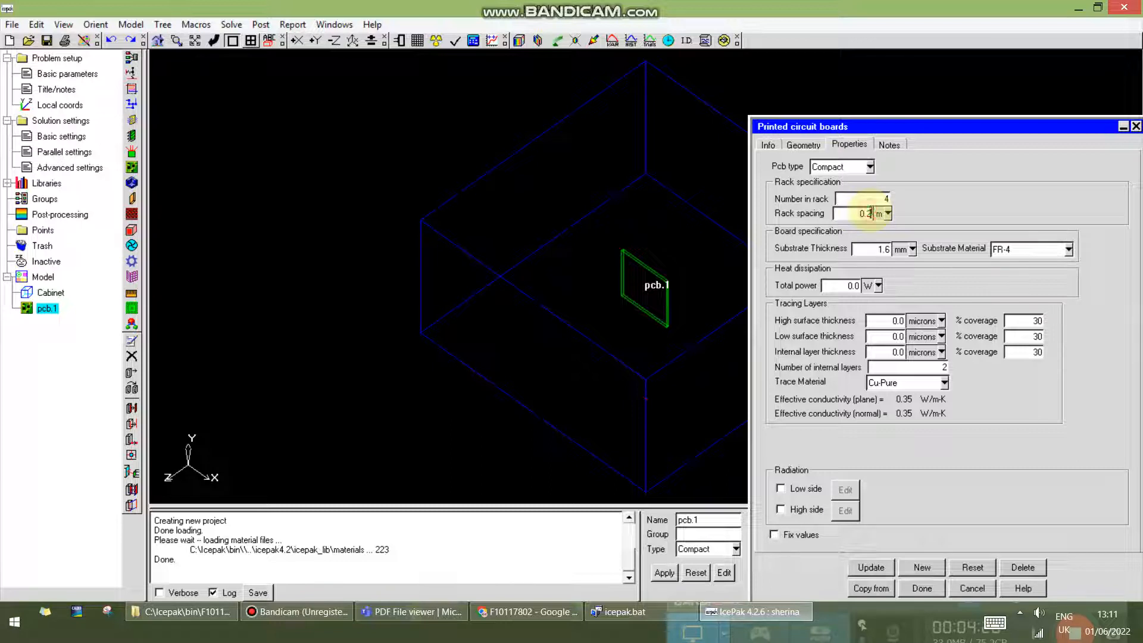
{"action": "left_click", "coordinate": [871, 212]}
{"action": "type", "text": "0.0125"}
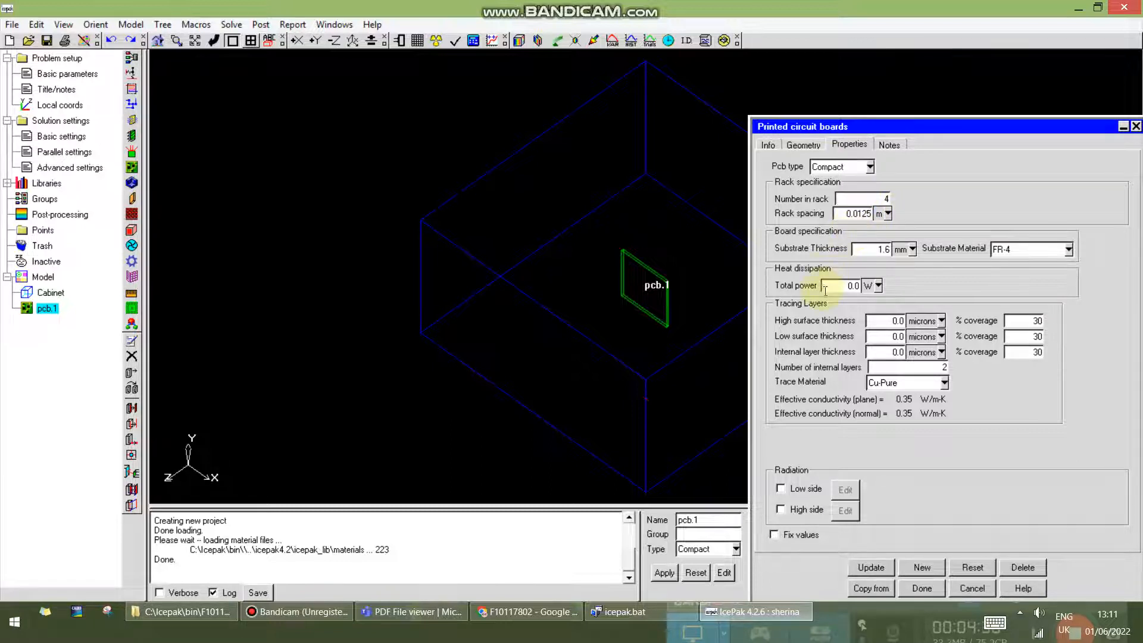
Set the PCB's total power to 8 W, update the board and close its settings
{"action": "left_click_drag", "start_coordinate": [848, 285], "coordinate": [897, 284]}
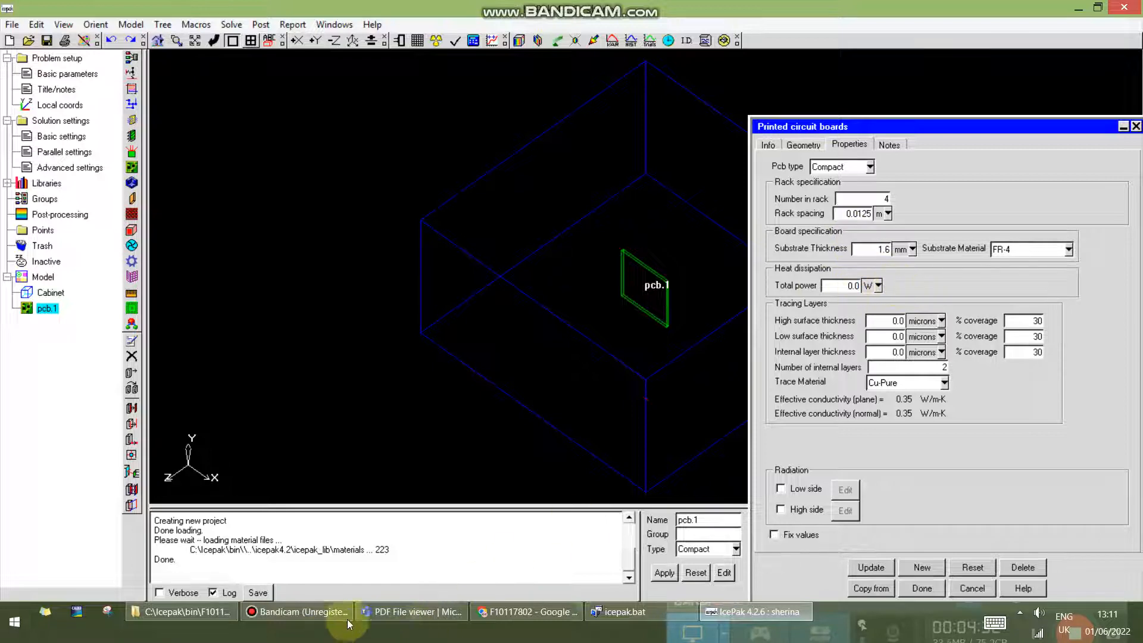
{"action": "left_click", "coordinate": [411, 611]}
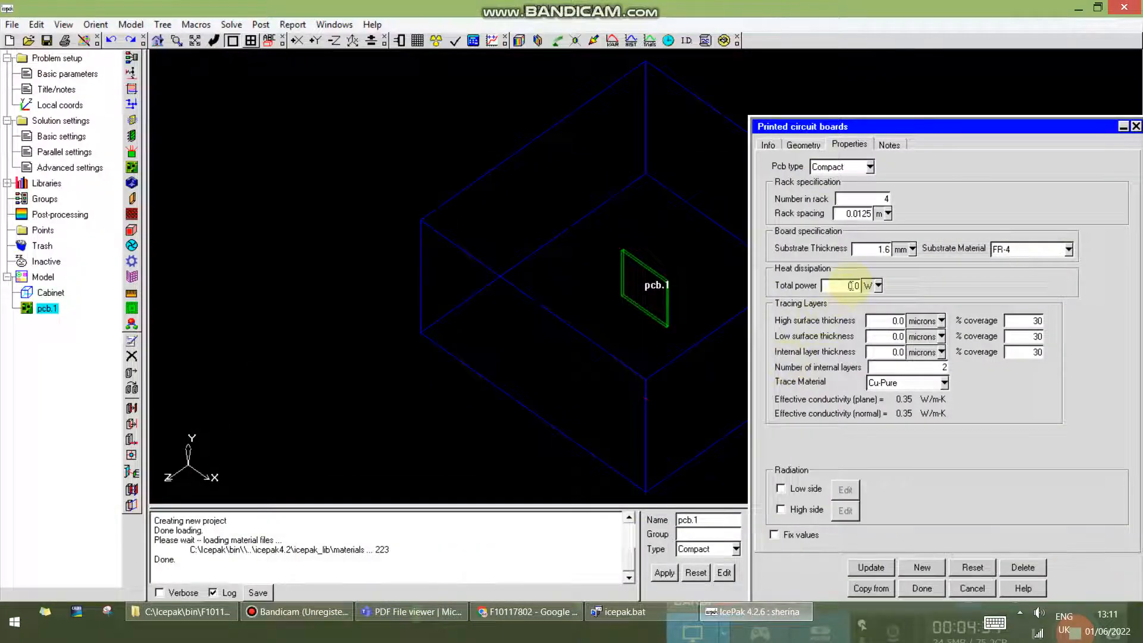
{"action": "left_click_drag", "start_coordinate": [851, 285], "coordinate": [867, 288]}
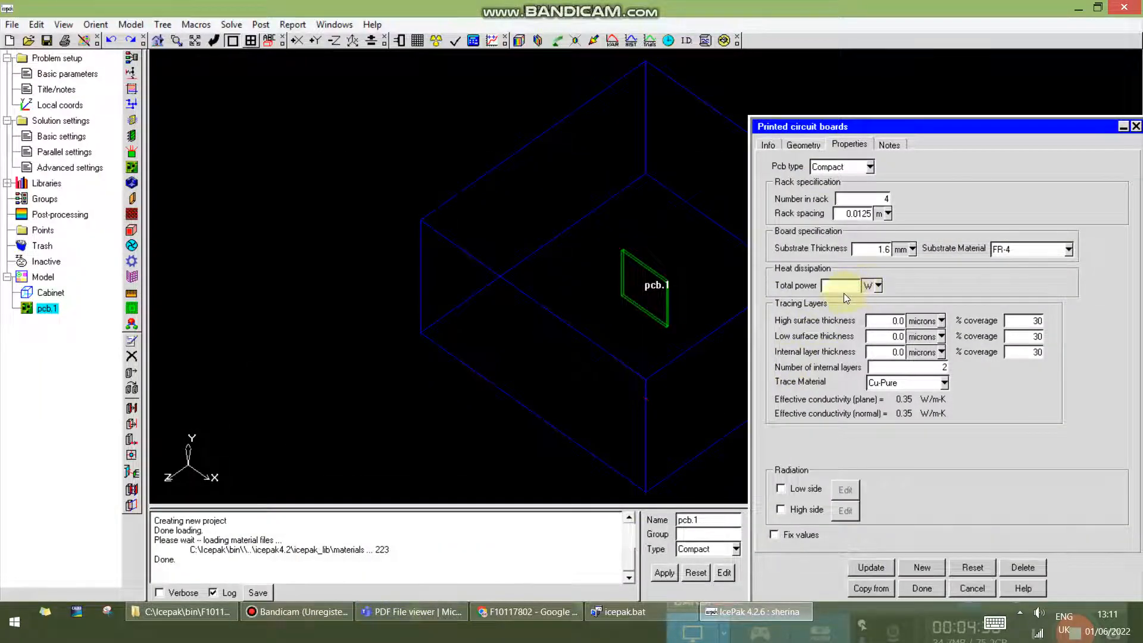
{"action": "type", "text": "8"}
{"action": "left_click", "coordinate": [871, 570]}
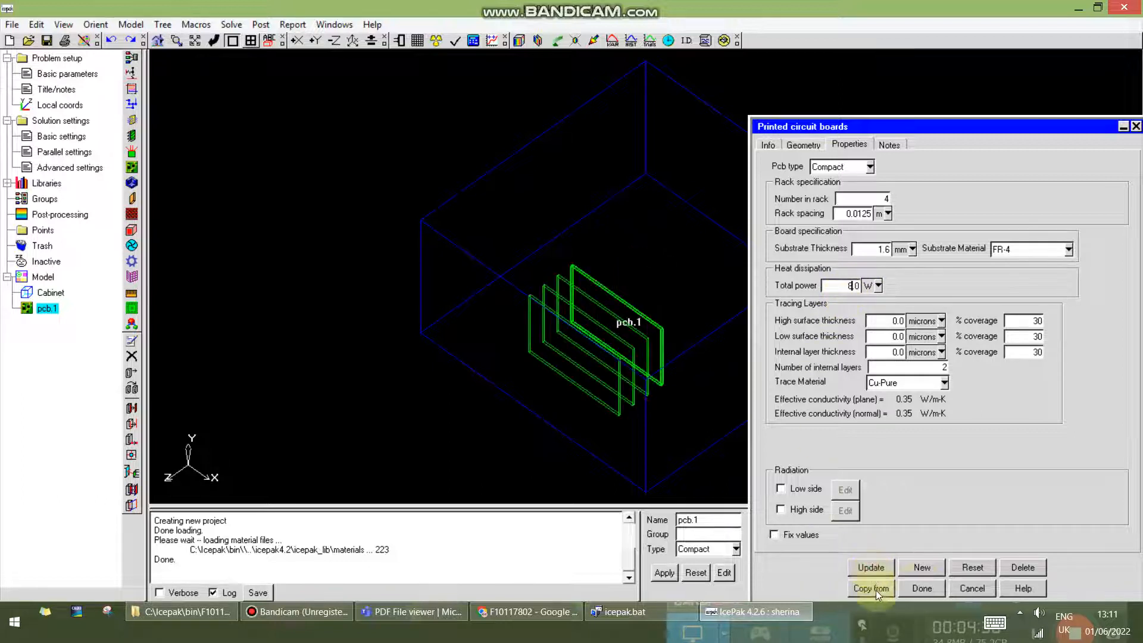
{"action": "left_click", "coordinate": [919, 586]}
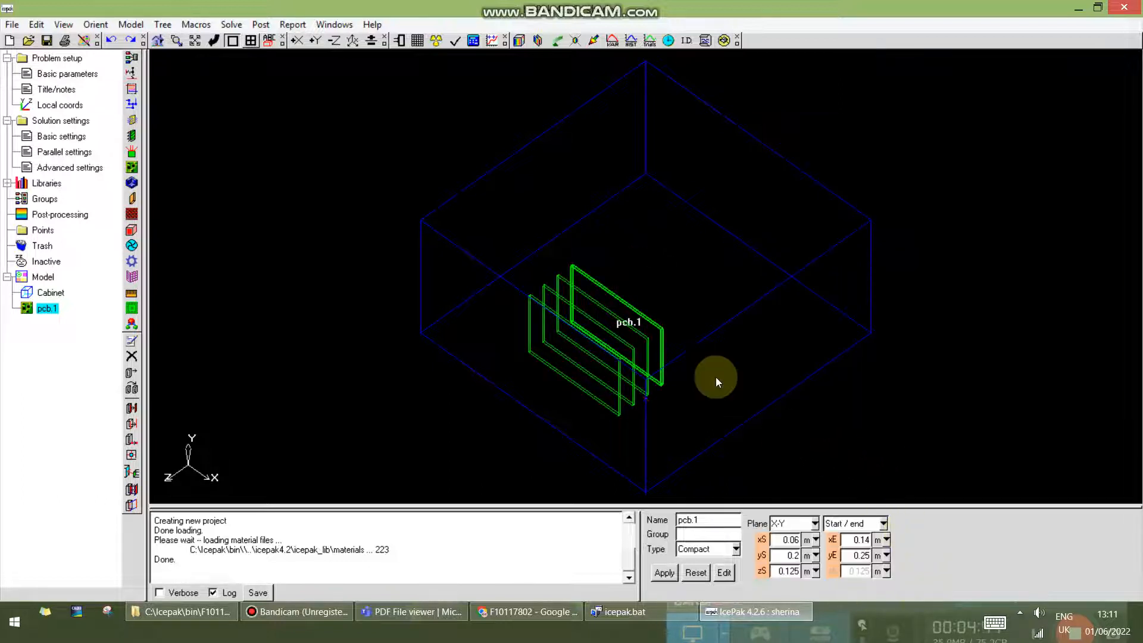
Check the assignment's grille instructions, create a grille and open it for editing
{"action": "left_click", "coordinate": [434, 612]}
{"action": "scroll", "coordinate": [463, 409], "scroll_direction": "down", "scroll_amount": 3}
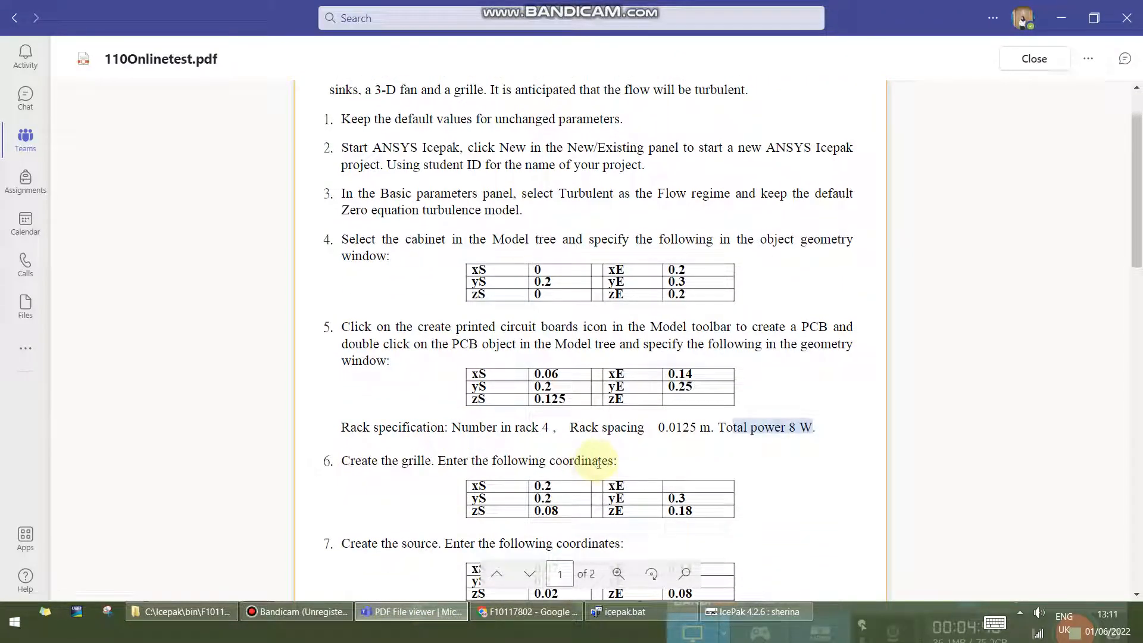
{"action": "left_click", "coordinate": [724, 607]}
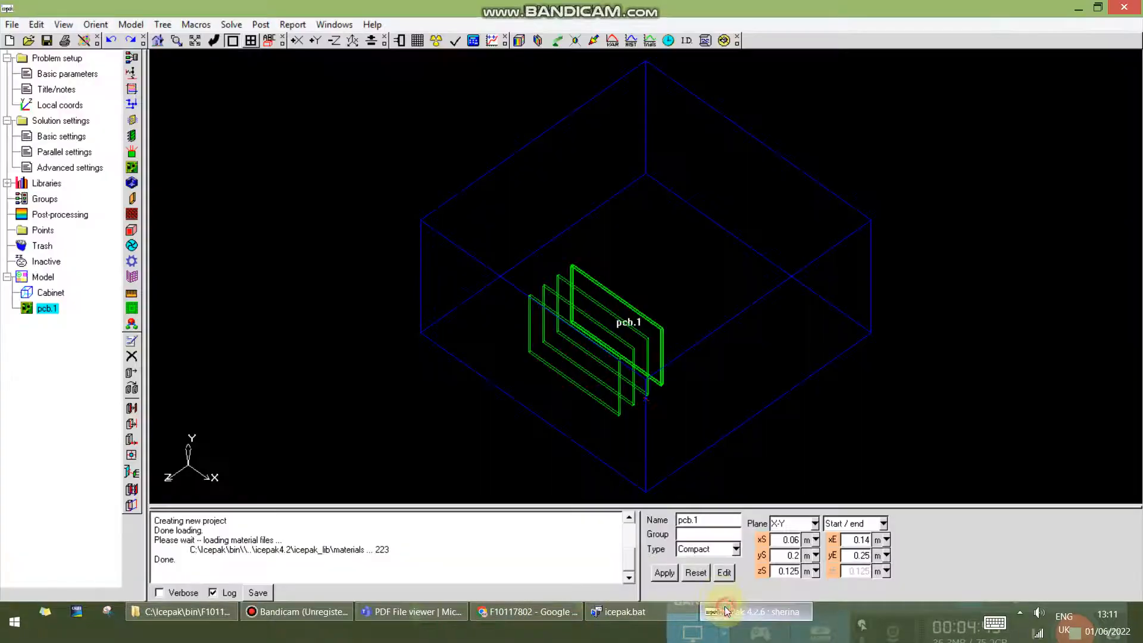
{"action": "left_click", "coordinate": [136, 141]}
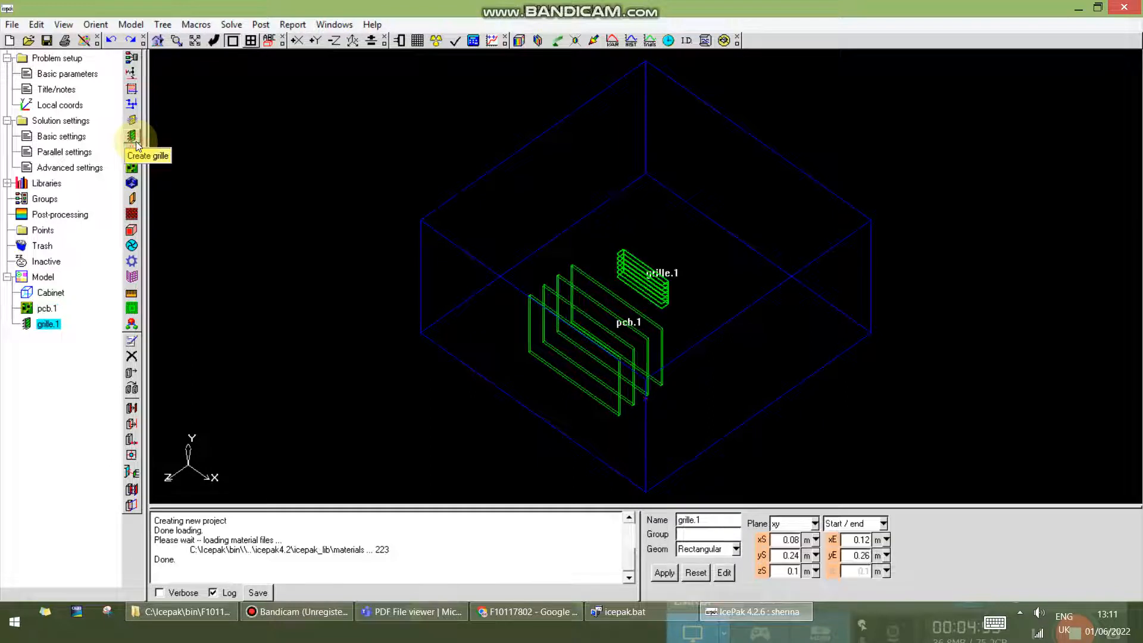
{"action": "double_click", "coordinate": [55, 326]}
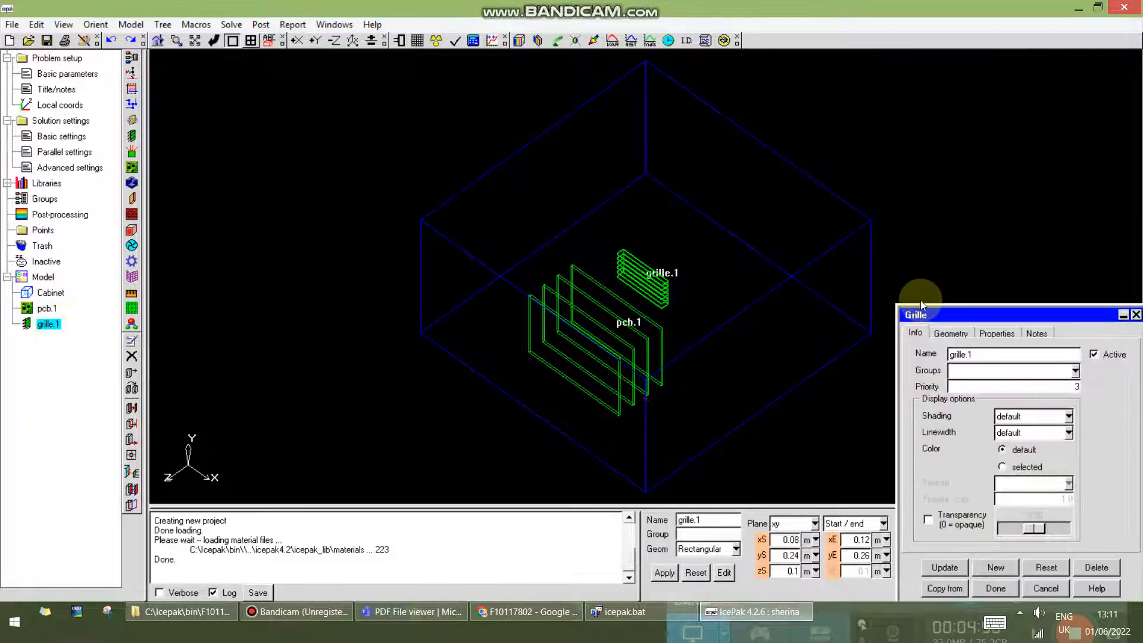
Check the grille coordinates in the assignment PDF and set the grille's plane to Y-Z in its geometry settings
{"action": "left_click_drag", "start_coordinate": [921, 310], "coordinate": [888, 282]}
{"action": "left_click", "coordinate": [916, 303]}
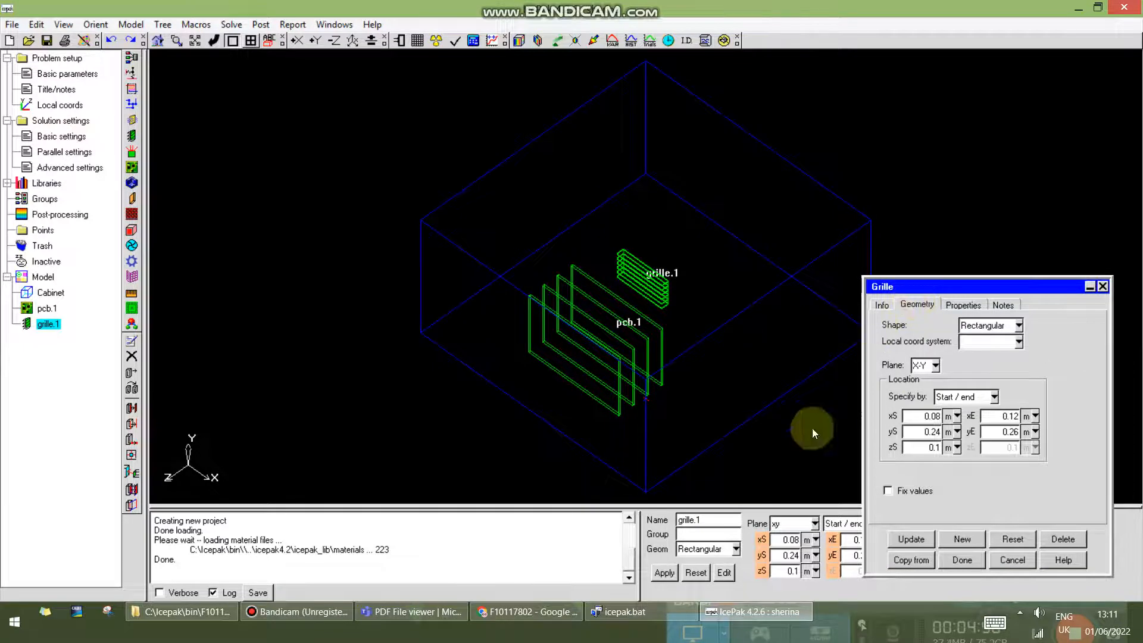
{"action": "left_click", "coordinate": [435, 613]}
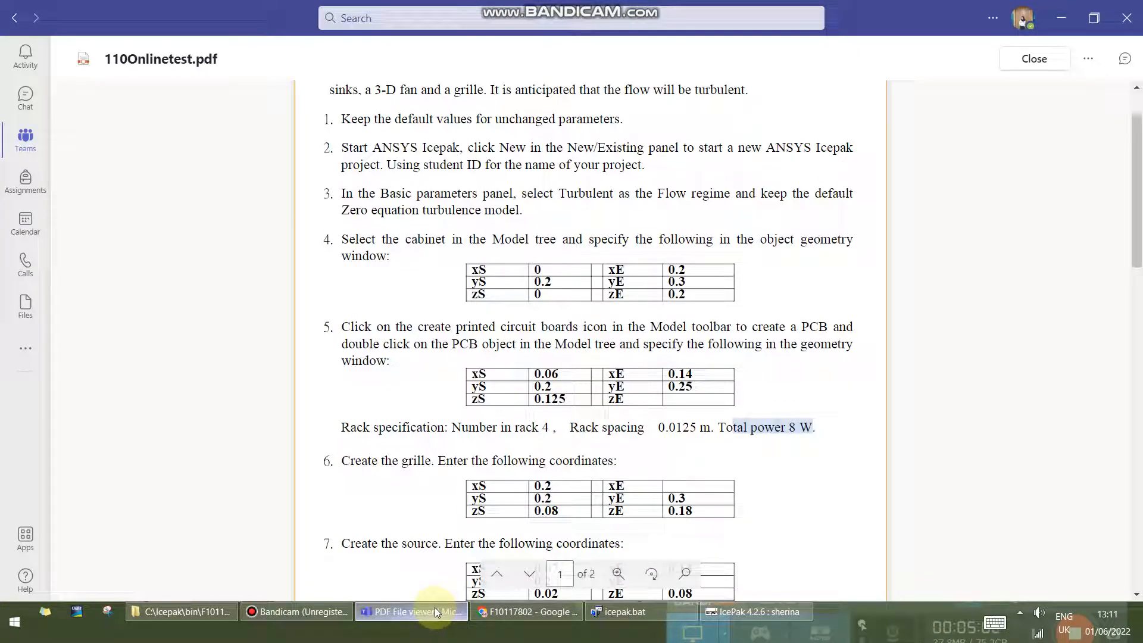
{"action": "left_click", "coordinate": [435, 611]}
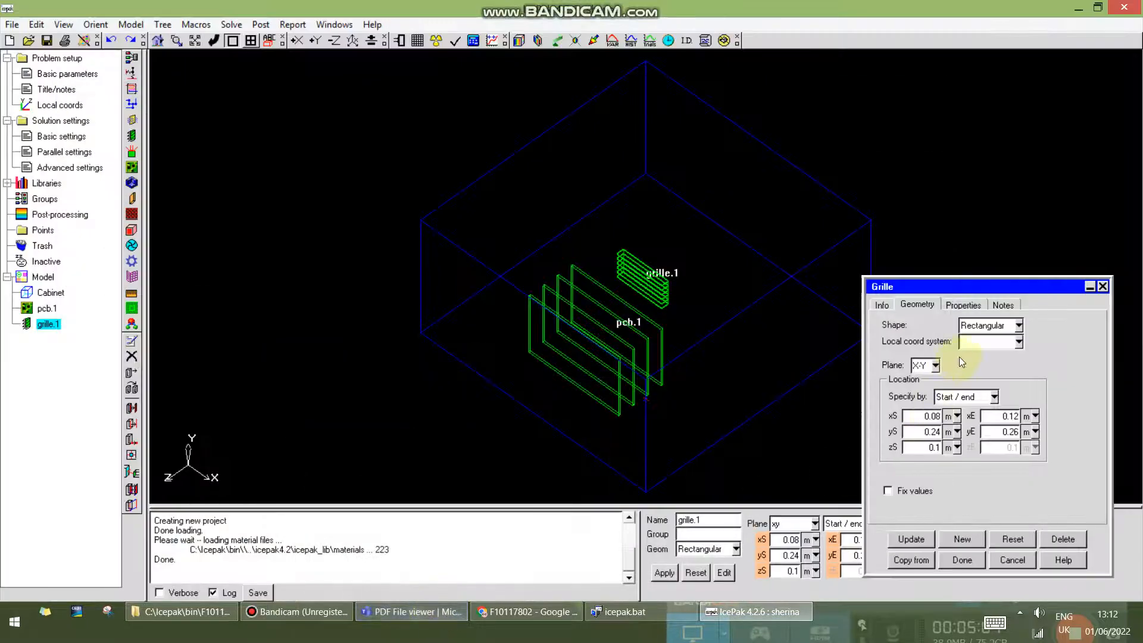
{"action": "left_click", "coordinate": [936, 366]}
{"action": "left_click", "coordinate": [916, 380]}
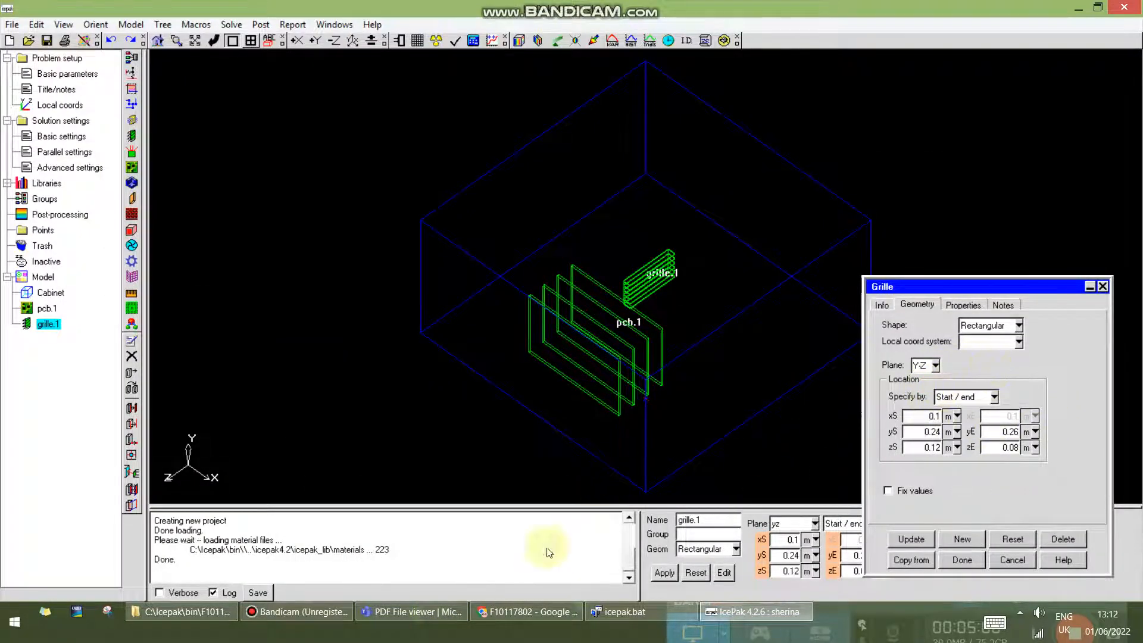
Set the grille's start coordinates to xS 0.2 m, yS 0.2 m and zS 0.08 m, following the assignment table
{"action": "left_click", "coordinate": [428, 620]}
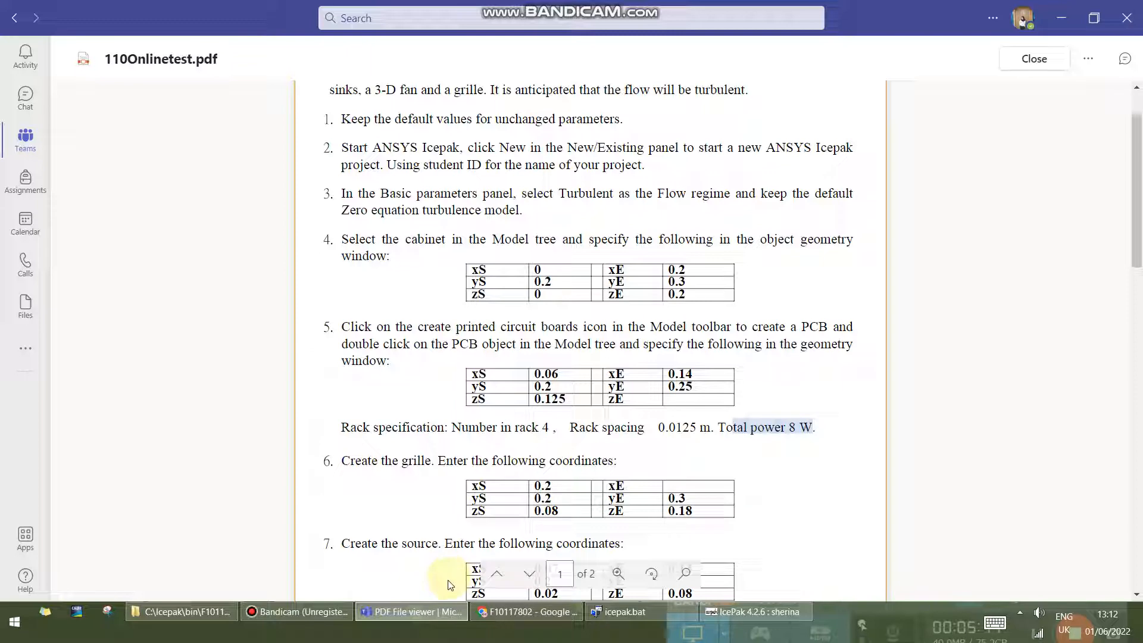
{"action": "left_click", "coordinate": [428, 610]}
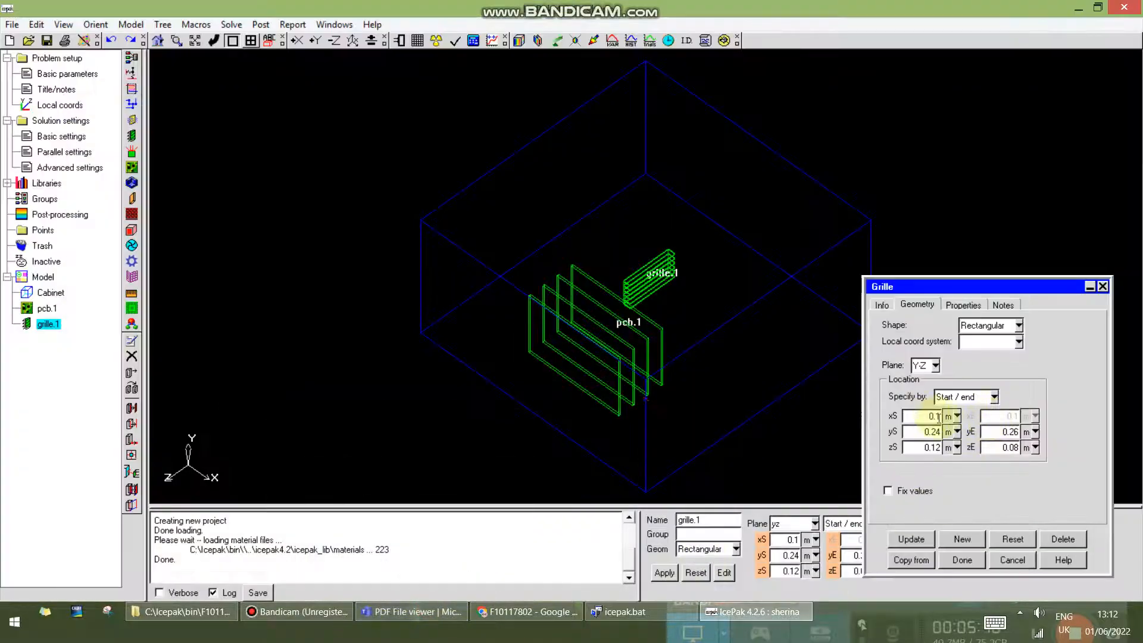
{"action": "key", "text": "Tab"}
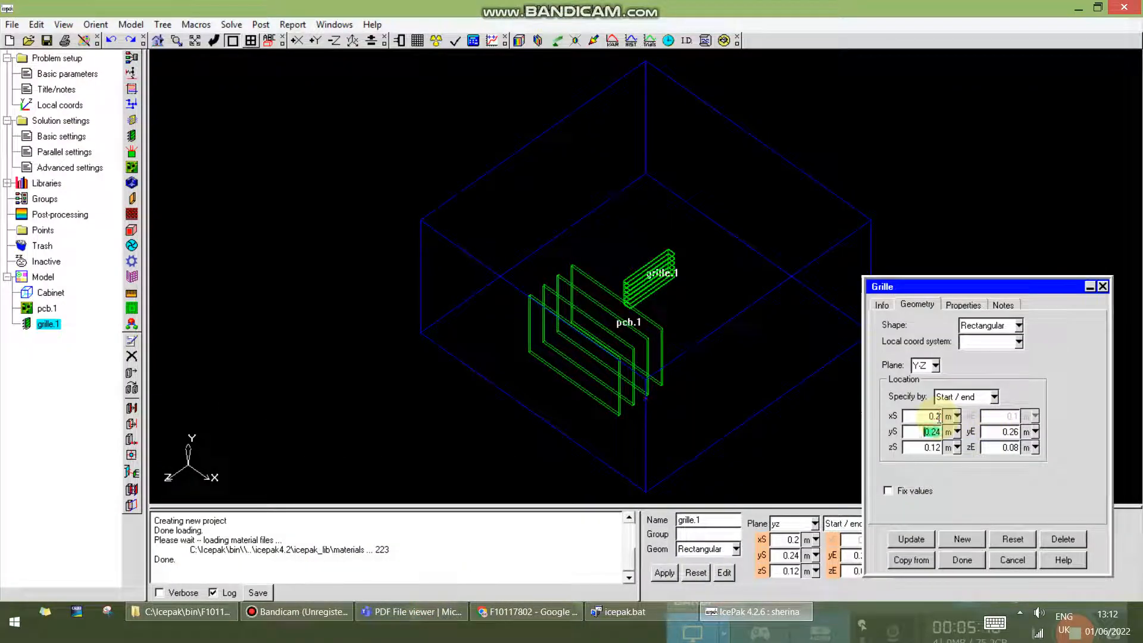
{"action": "type", "text": "0.08"}
Set the grille's end coordinates to yE 0.3 m and zE 0.18 m, update it, recheck the assignment and close the grille settings
{"action": "left_click", "coordinate": [447, 613]}
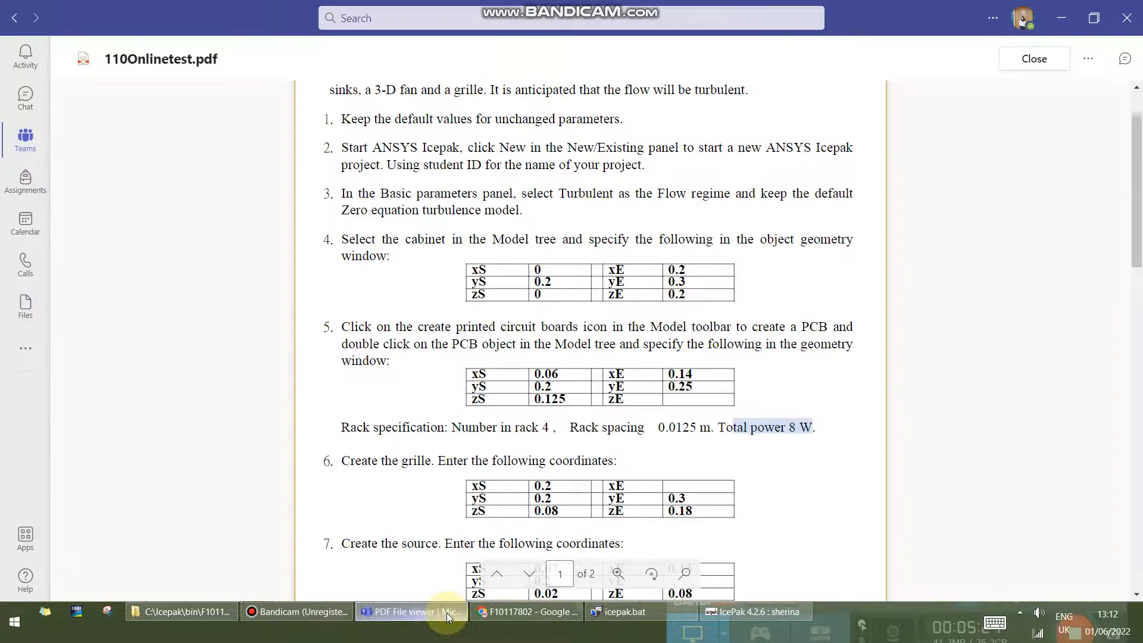
{"action": "left_click", "coordinate": [447, 613]}
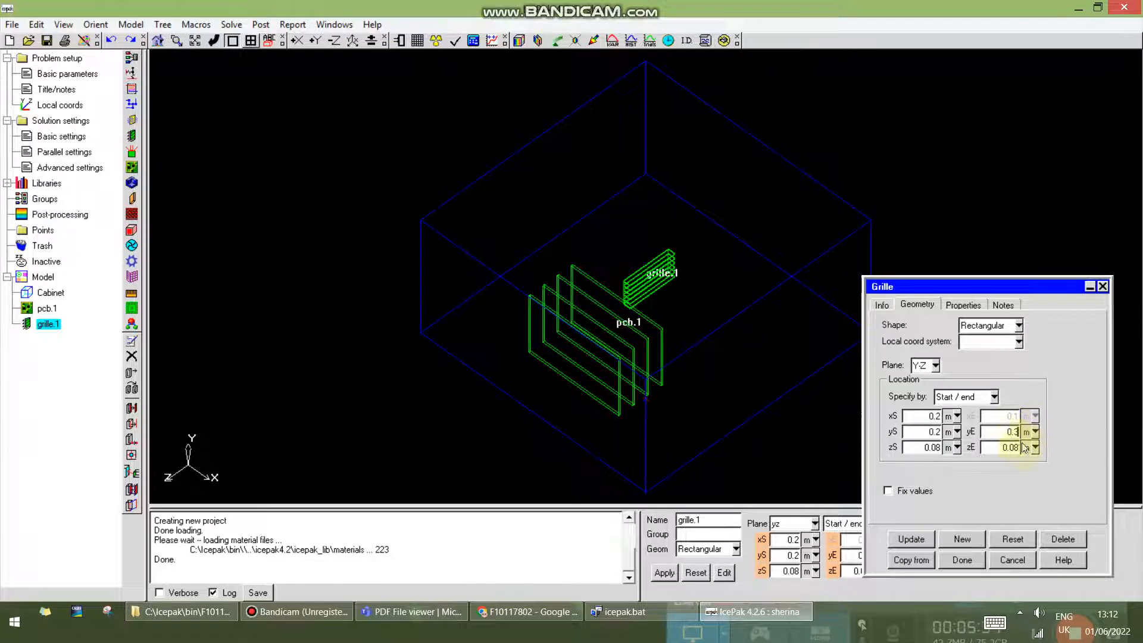
{"action": "left_click", "coordinate": [1018, 450]}
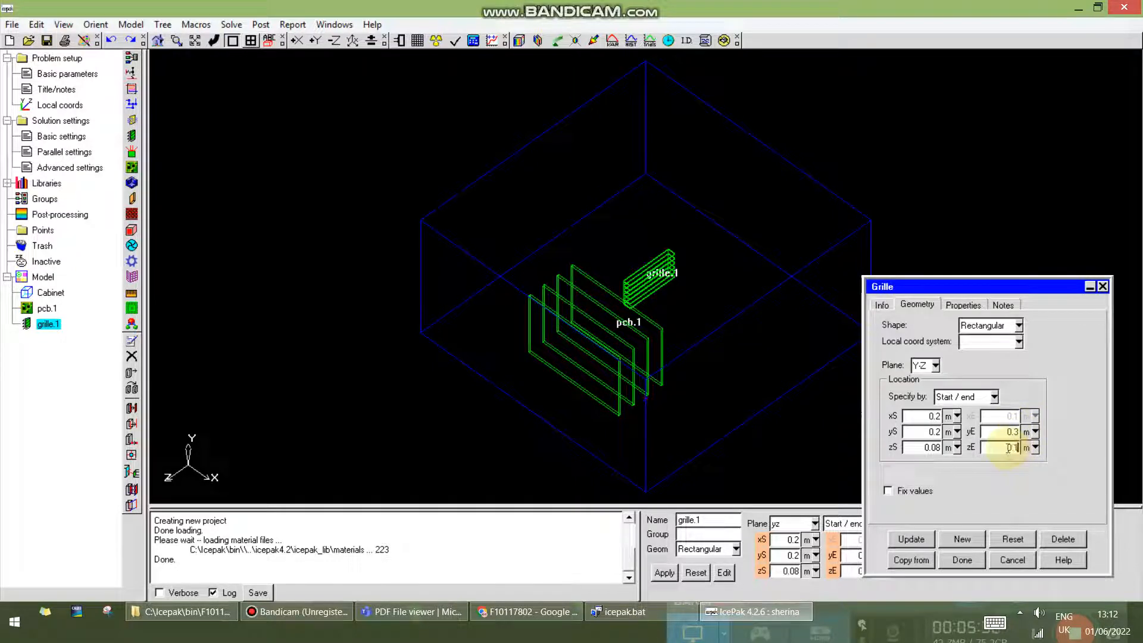
{"action": "type", "text": "8"}
{"action": "left_click", "coordinate": [925, 539]}
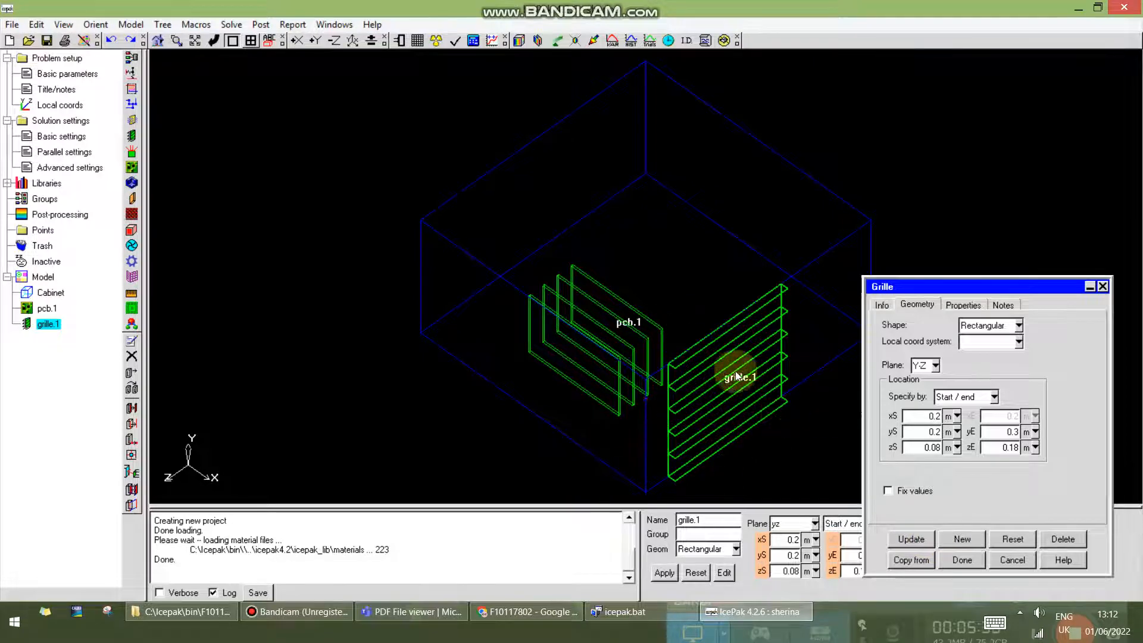
{"action": "left_click", "coordinate": [410, 611]}
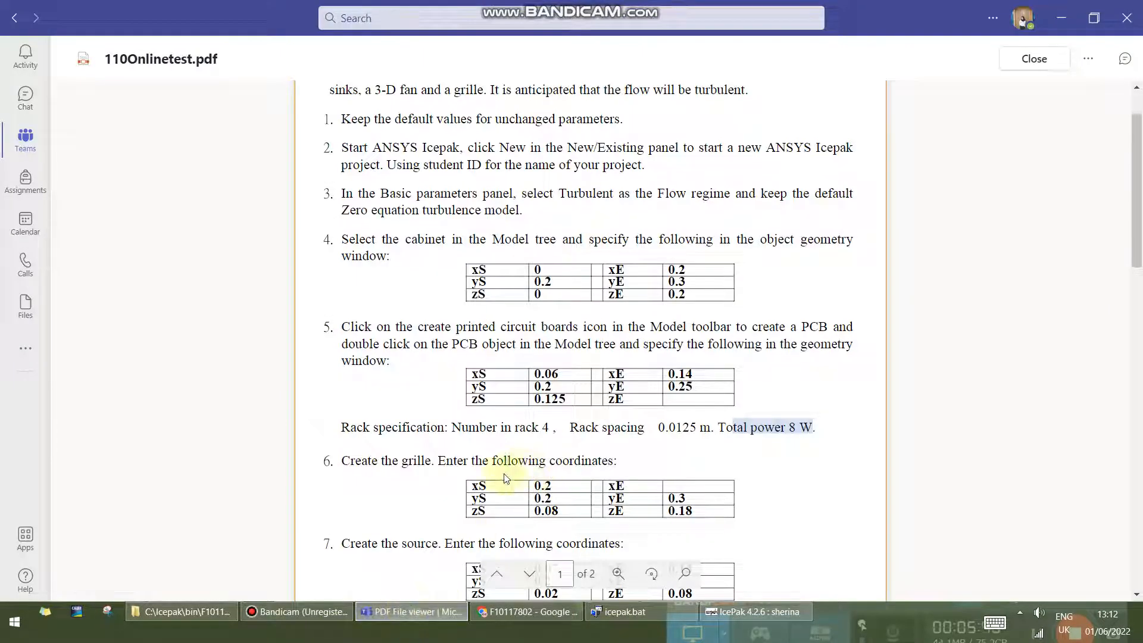
{"action": "left_click", "coordinate": [409, 608]}
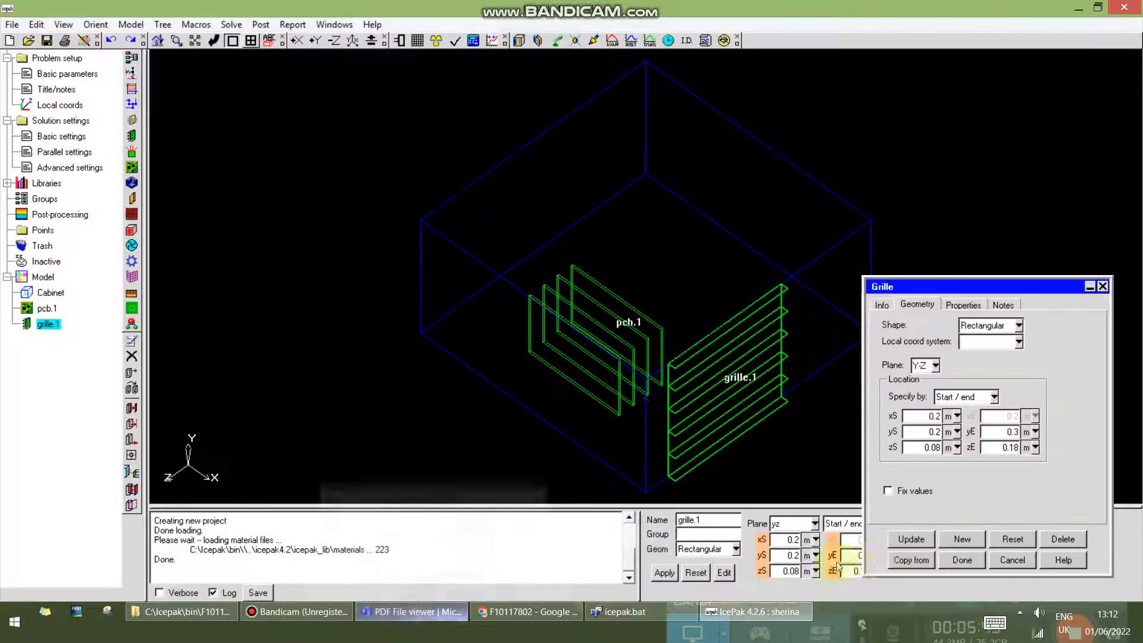
{"action": "left_click", "coordinate": [960, 559]}
Check the assignment's source instructions, create a source and open its geometry settings
{"action": "left_click", "coordinate": [434, 607]}
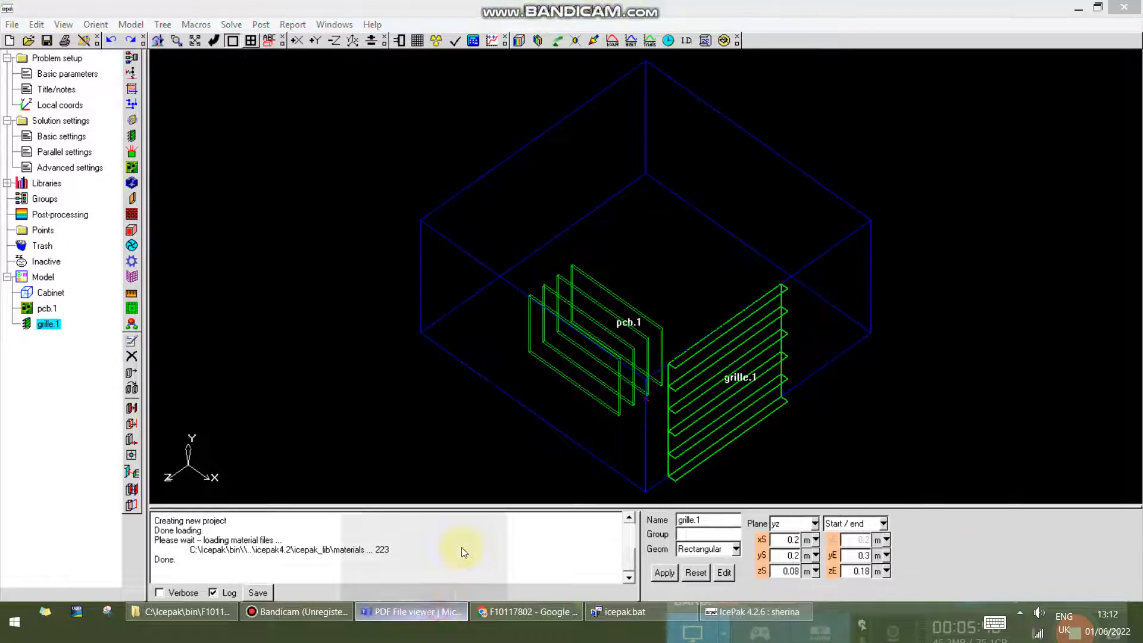
{"action": "scroll", "coordinate": [400, 423], "scroll_direction": "down", "scroll_amount": 5}
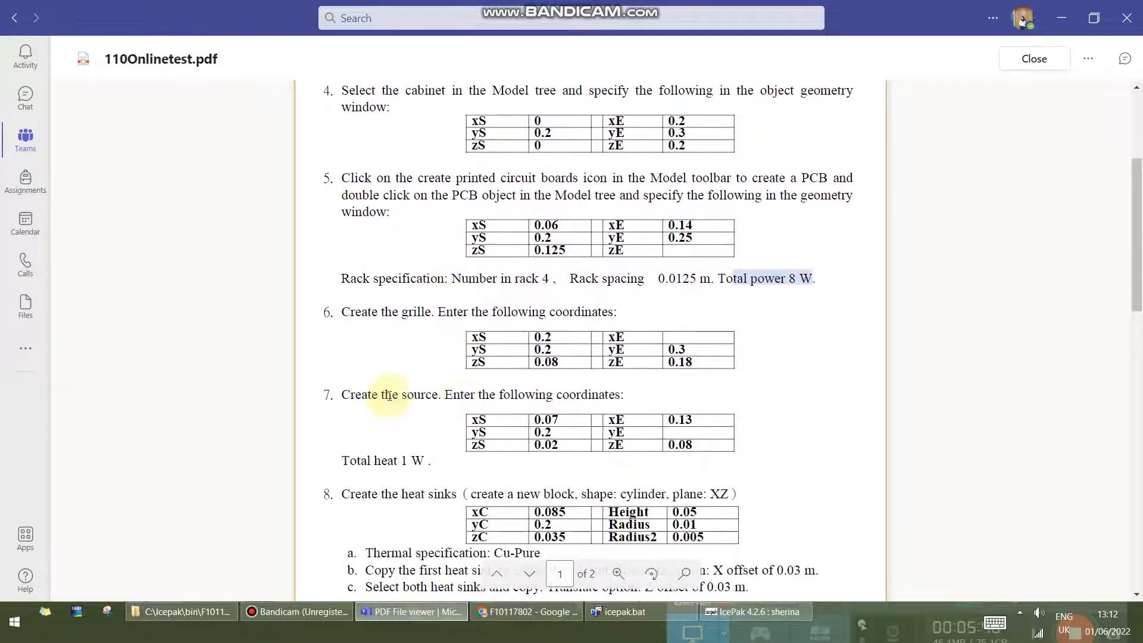
{"action": "left_click_drag", "start_coordinate": [403, 395], "coordinate": [454, 395]}
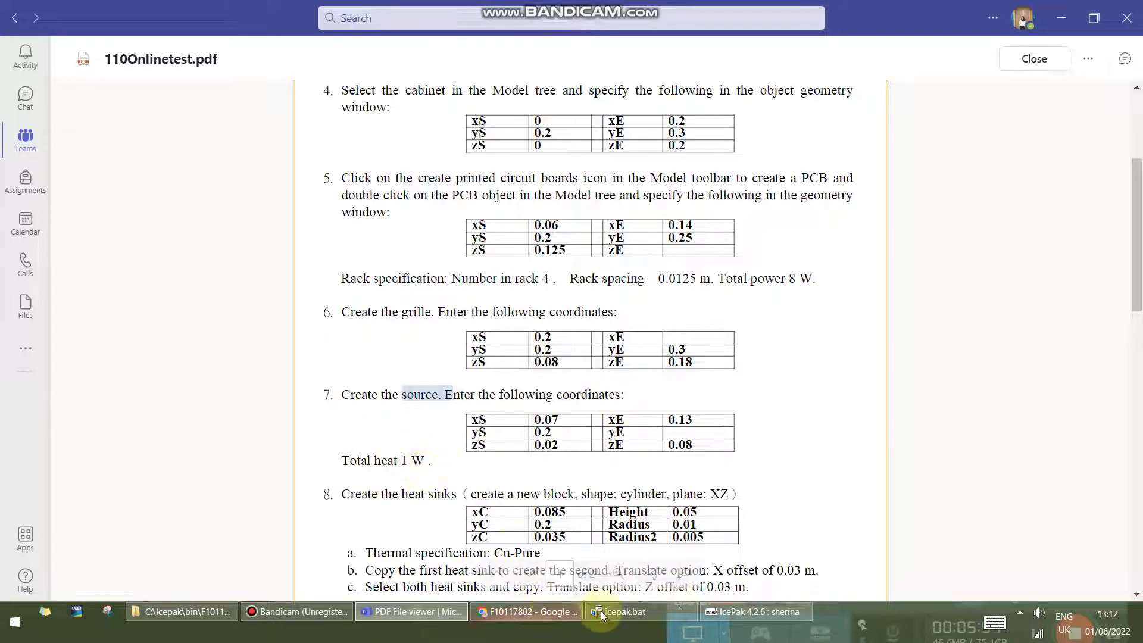
{"action": "left_click", "coordinate": [710, 611]}
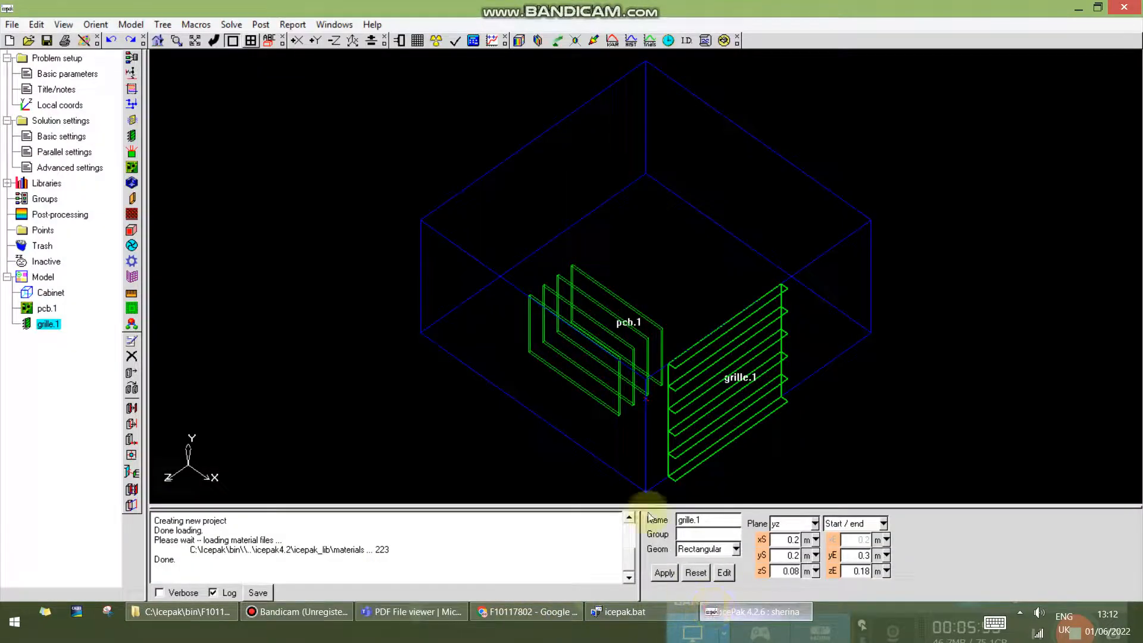
{"action": "left_click", "coordinate": [132, 151]}
{"action": "double_click", "coordinate": [52, 340]}
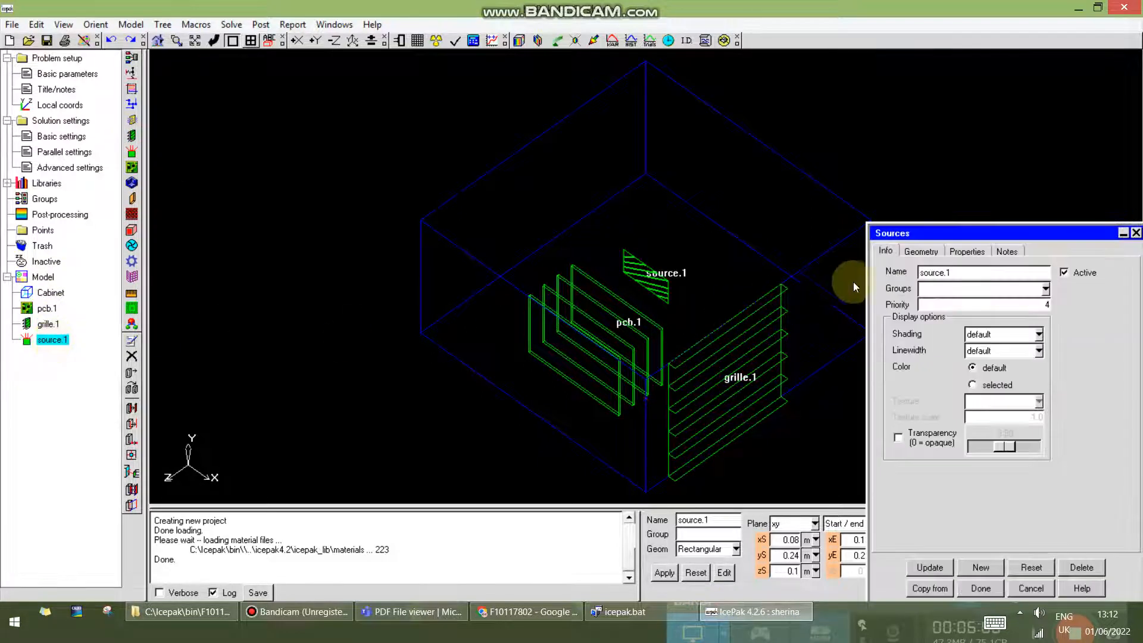
{"action": "left_click", "coordinate": [920, 251]}
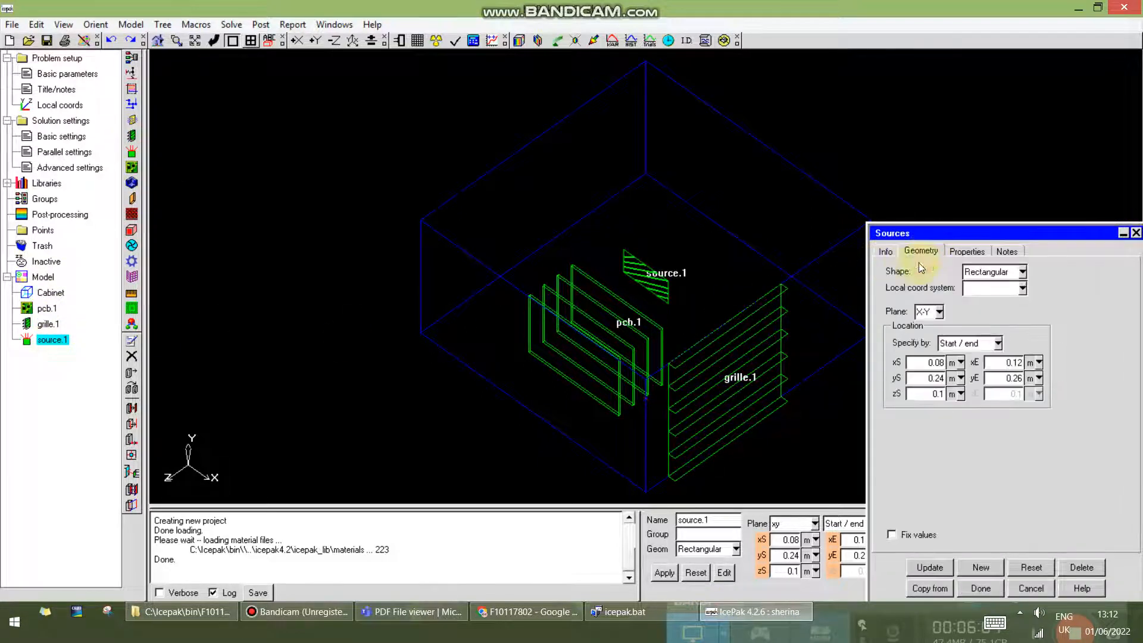
Check the source coordinates in the assignment and set the source's plane to X-Z
{"action": "left_click", "coordinate": [373, 618]}
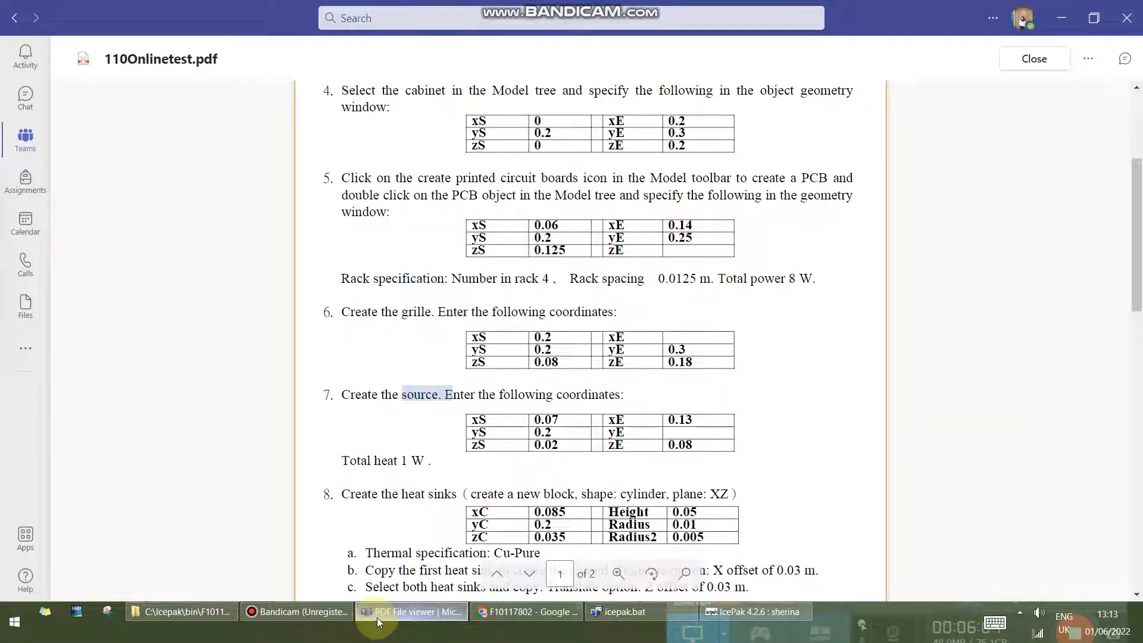
{"action": "left_click", "coordinate": [387, 614]}
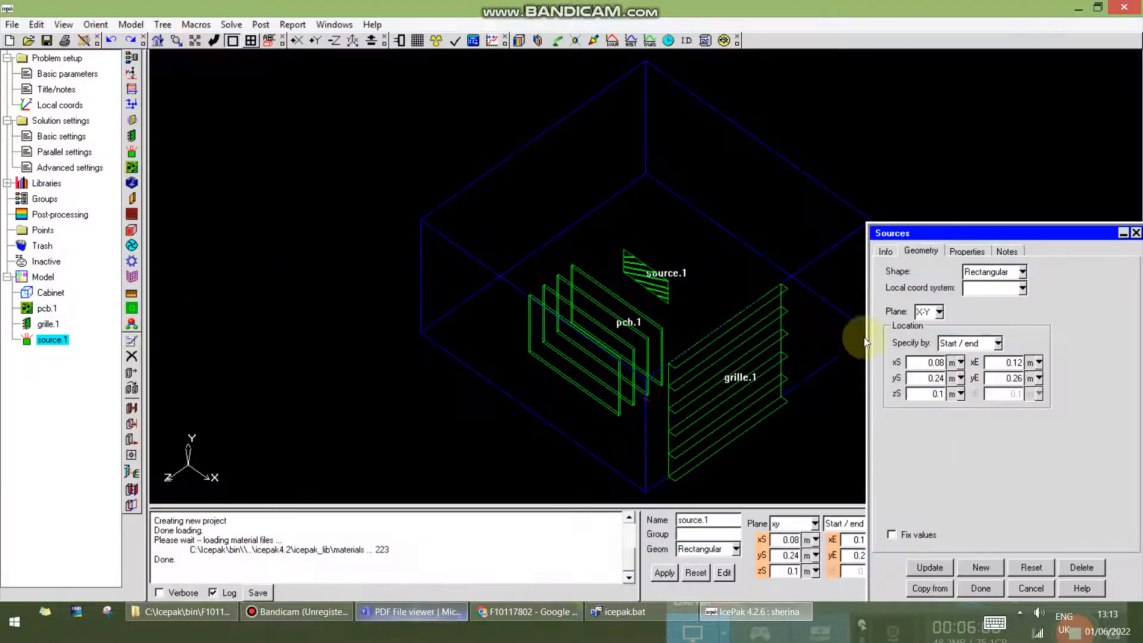
{"action": "left_click", "coordinate": [937, 312]}
{"action": "left_click", "coordinate": [928, 325]}
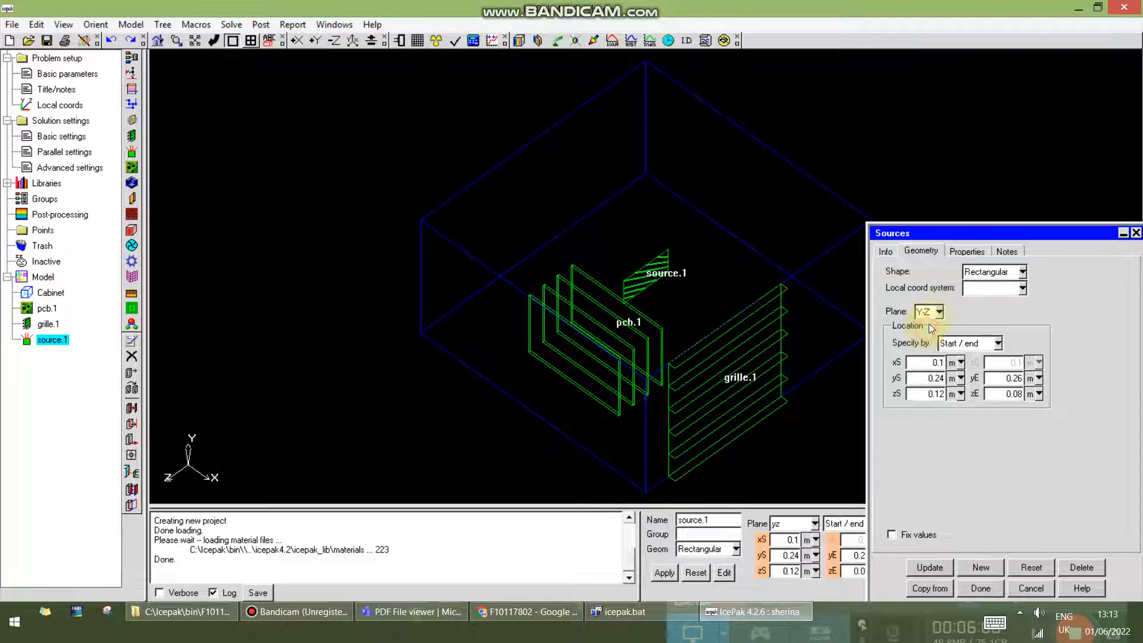
{"action": "left_click", "coordinate": [930, 337]}
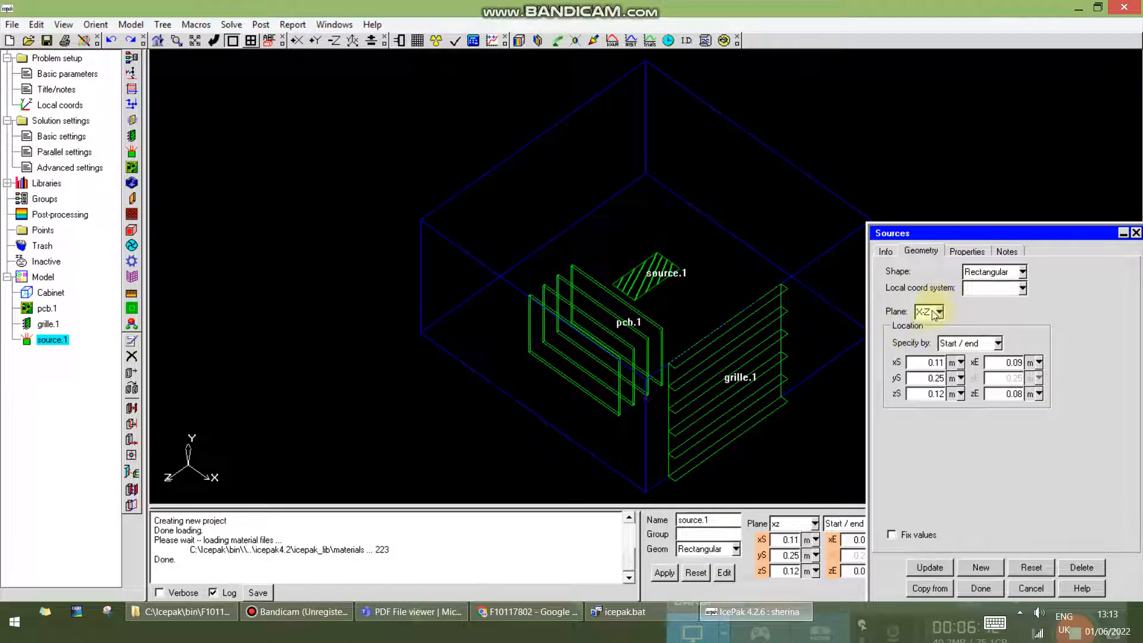
Set the source's start coordinates to xS 0.07 m, yS 0.2 m and zS 0.02 m, following the assignment table
{"action": "left_click", "coordinate": [435, 610]}
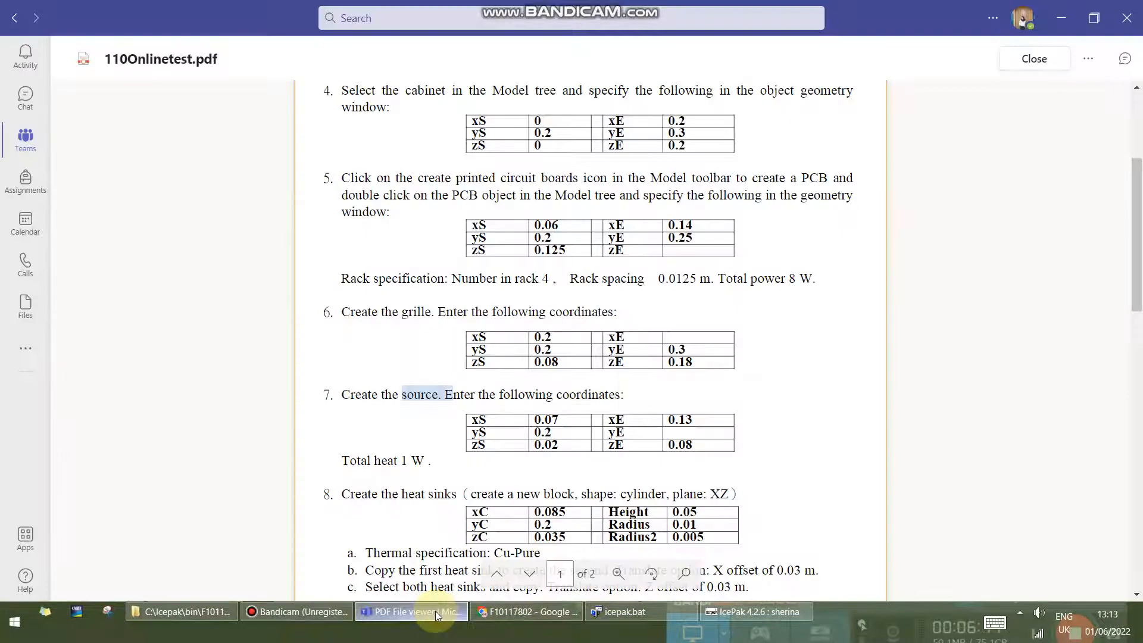
{"action": "left_click", "coordinate": [441, 606]}
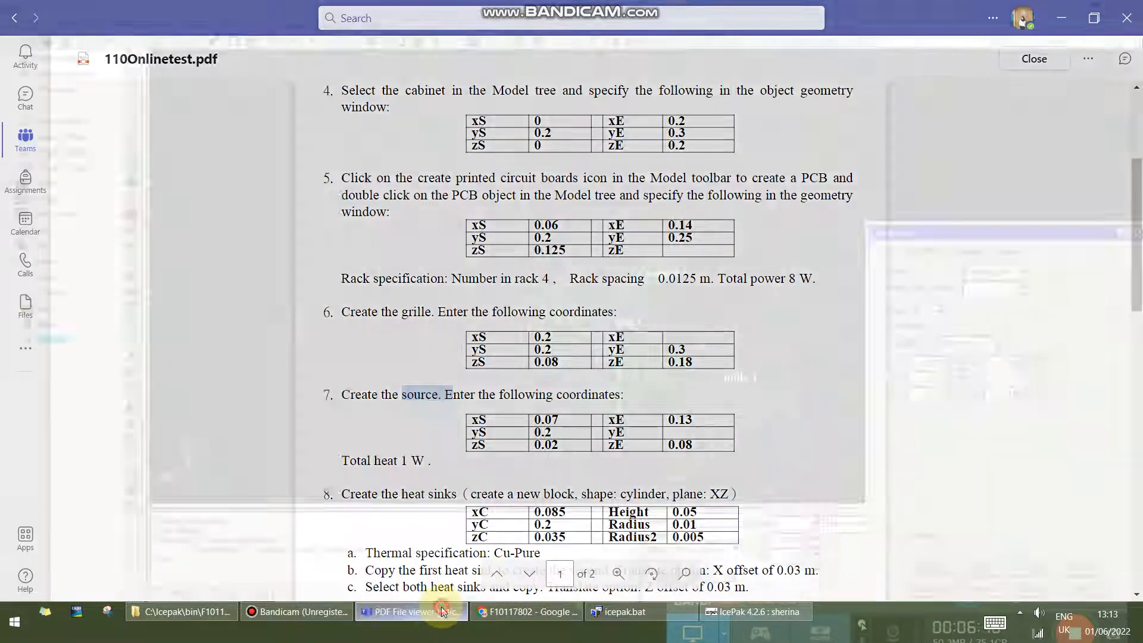
{"action": "left_click_drag", "start_coordinate": [932, 362], "coordinate": [944, 363]}
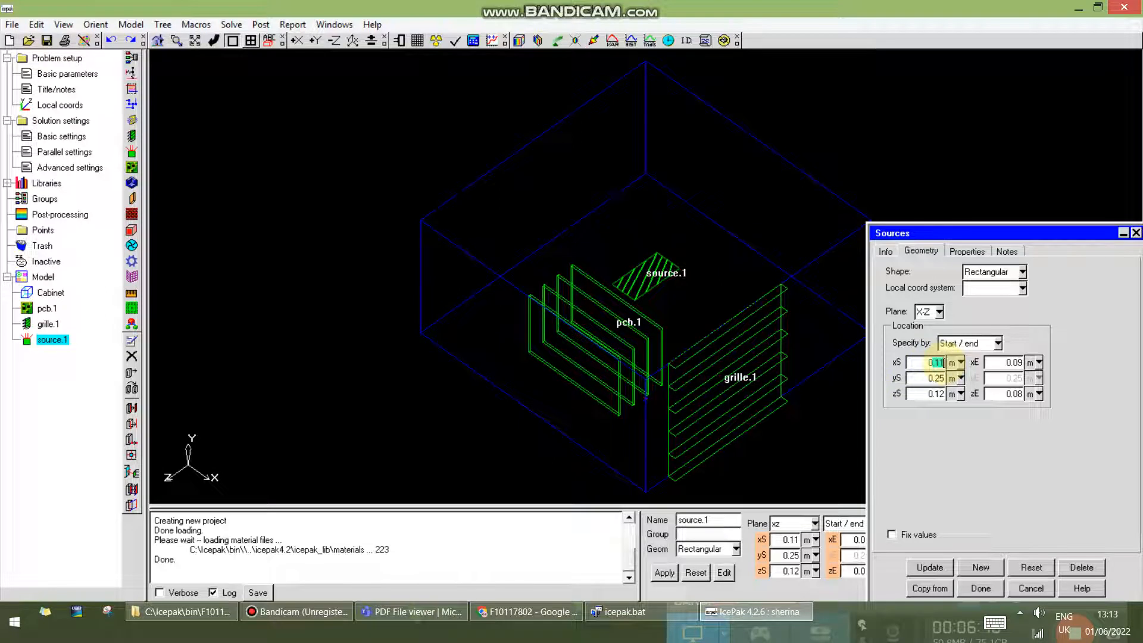
{"action": "type", "text": ".07"}
{"action": "type", "text": "0"}
{"action": "type", "text": "0.02"}
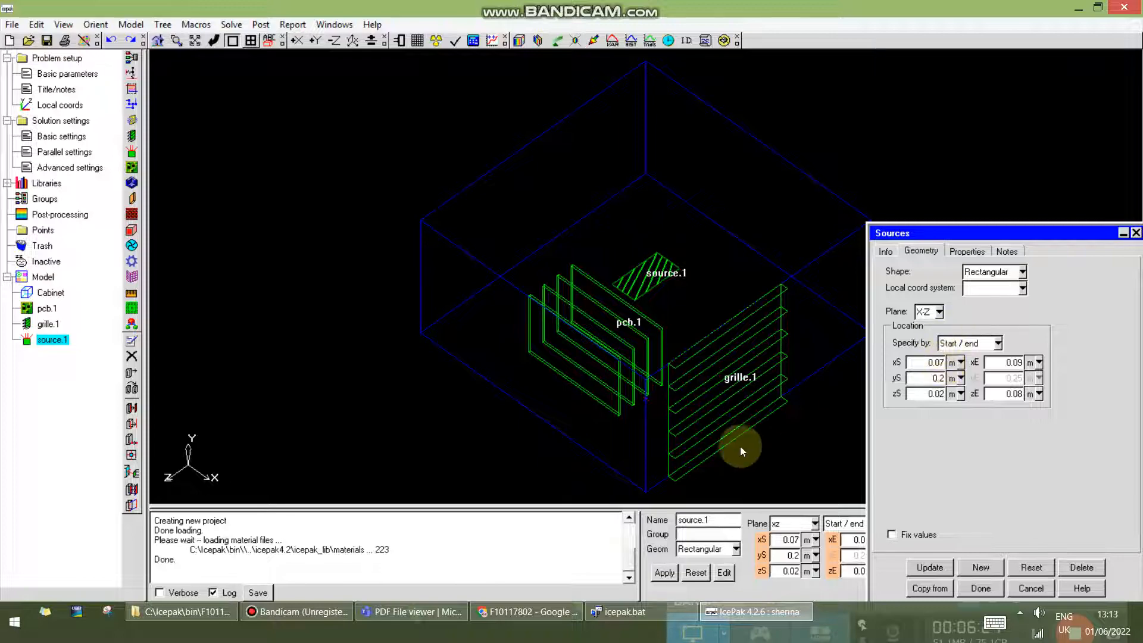
Set the source's end coordinate xE to 0.15 m and consult the assignment for the end coordinates and total heat
{"action": "left_click", "coordinate": [376, 608]}
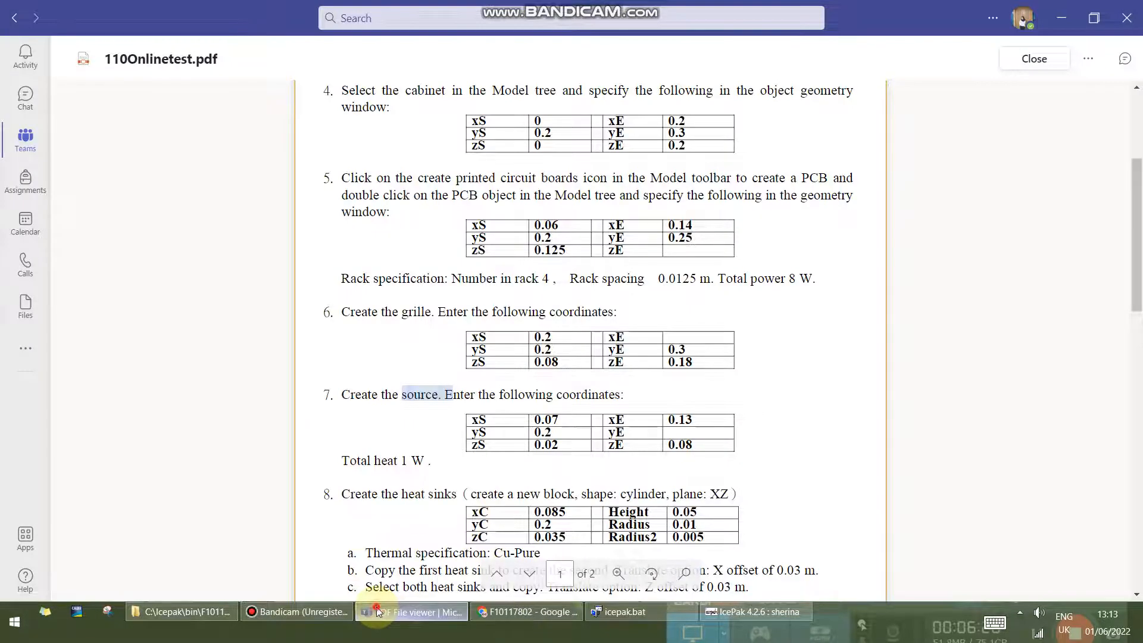
{"action": "left_click", "coordinate": [376, 606]}
{"action": "left_click", "coordinate": [381, 605]}
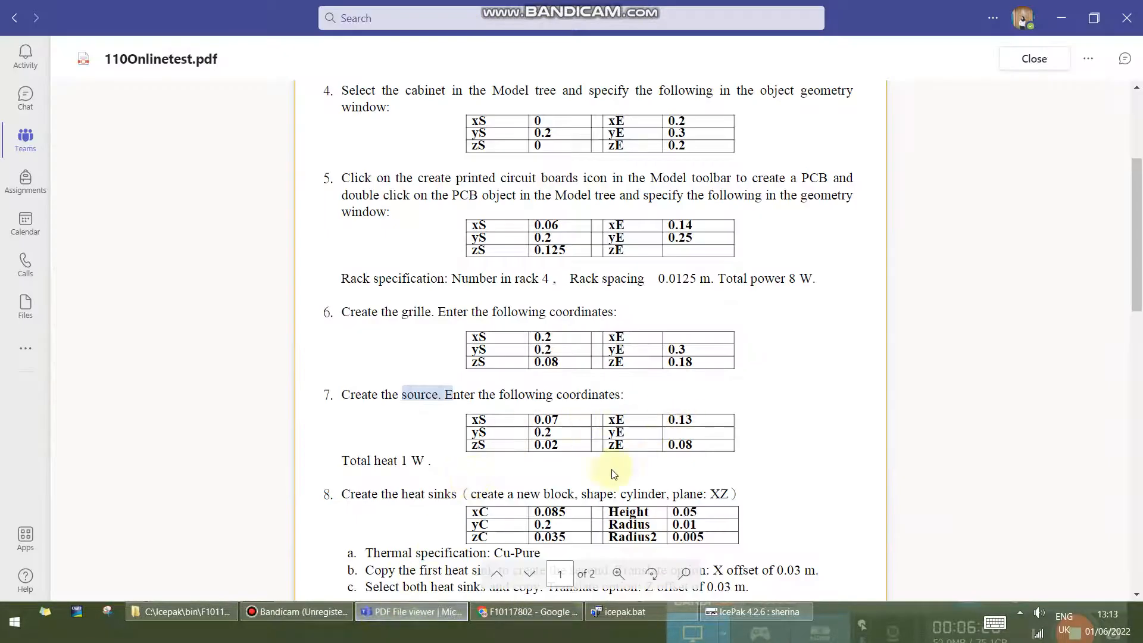
{"action": "left_click", "coordinate": [387, 608]}
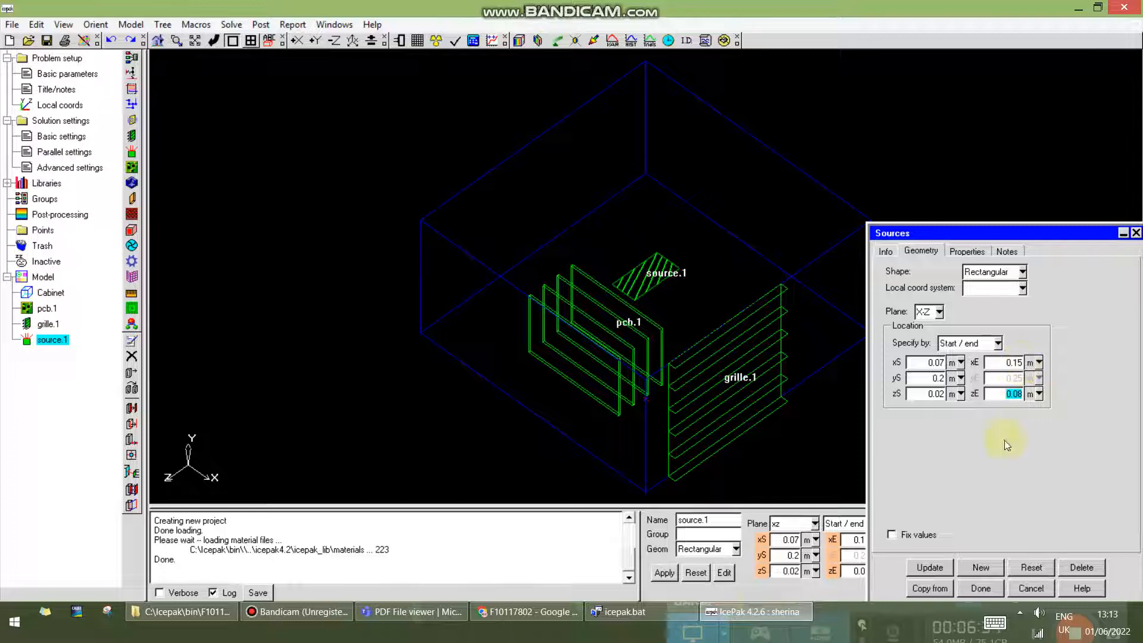
{"action": "left_click", "coordinate": [437, 613]}
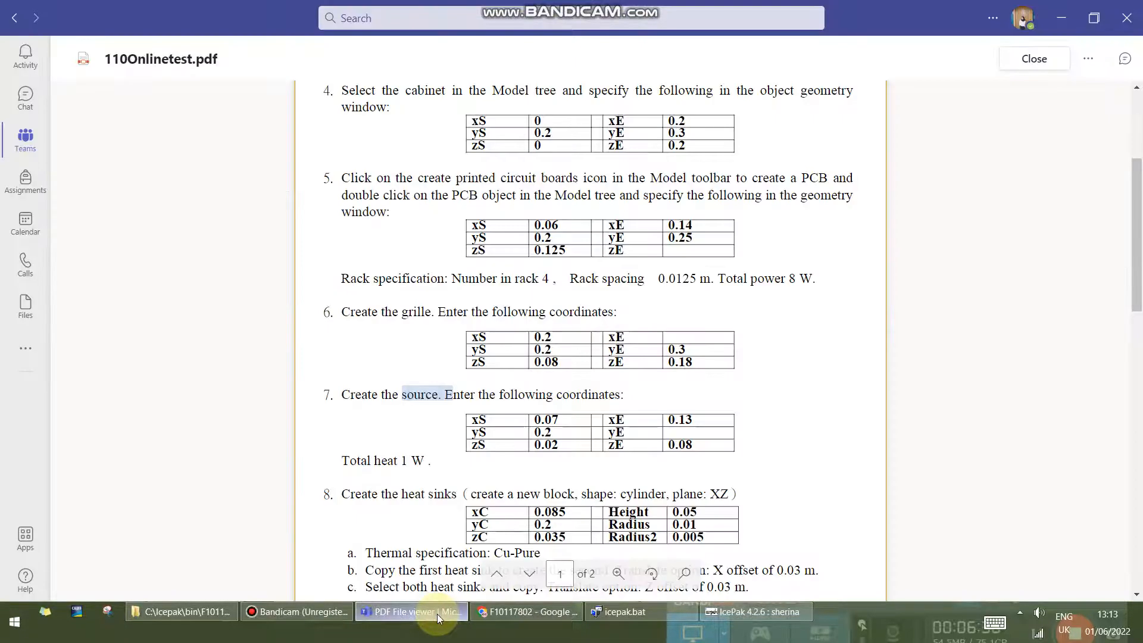
{"action": "left_click", "coordinate": [437, 613]}
Set the source's total heat to 1 W, update the source and return to its geometry settings
{"action": "left_click", "coordinate": [982, 249]}
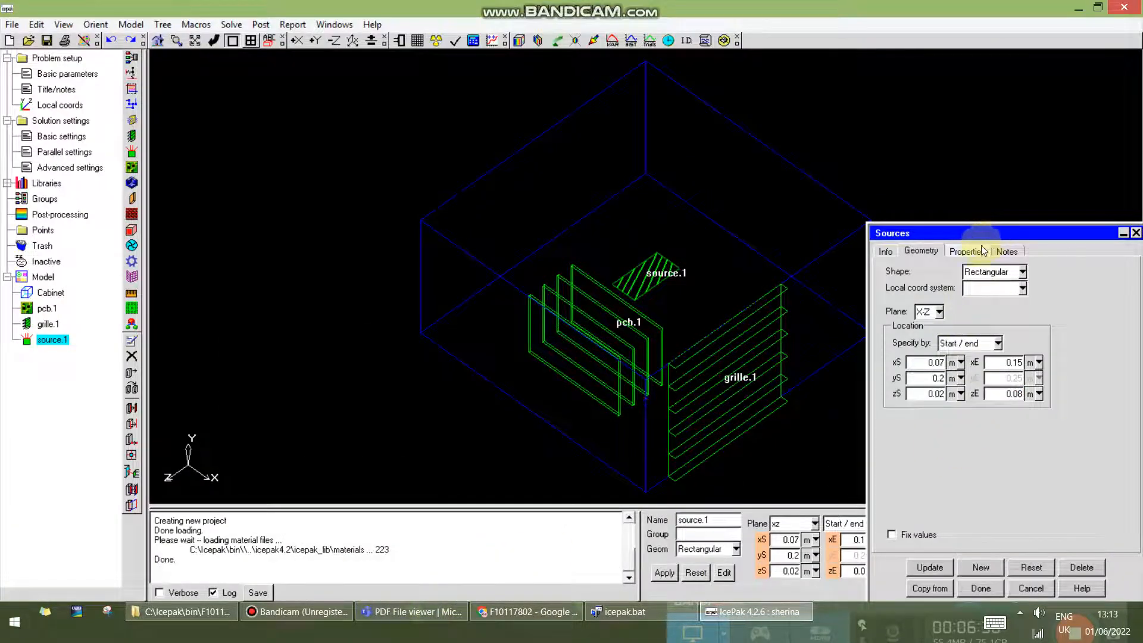
{"action": "double_click", "coordinate": [984, 283]}
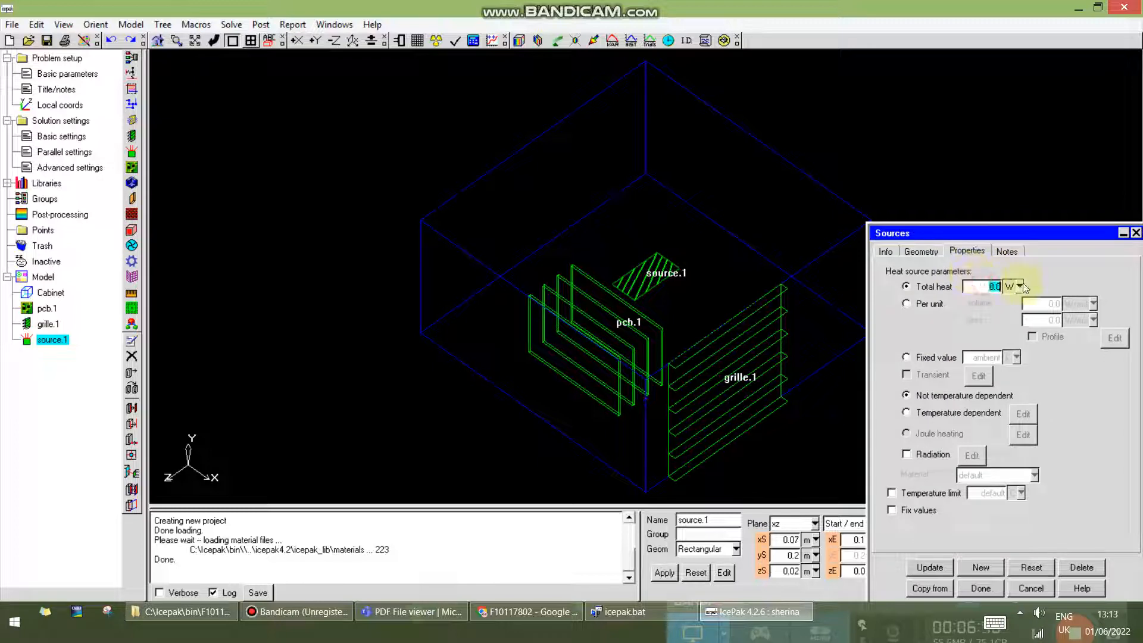
{"action": "type", "text": "1"}
{"action": "left_click", "coordinate": [934, 566]}
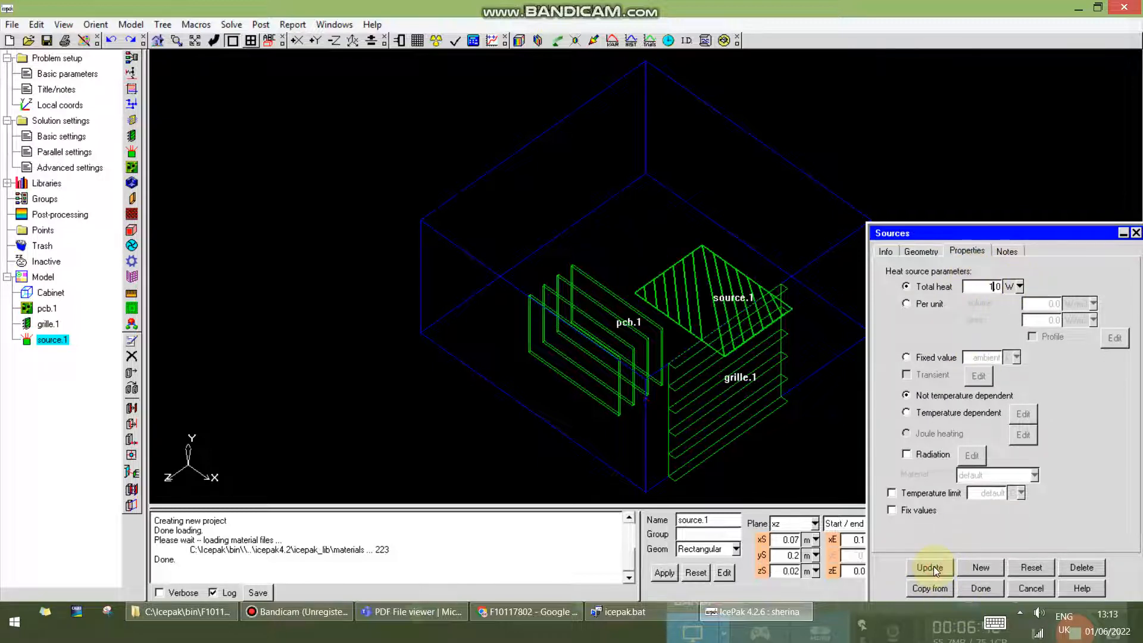
{"action": "left_click", "coordinate": [921, 251]}
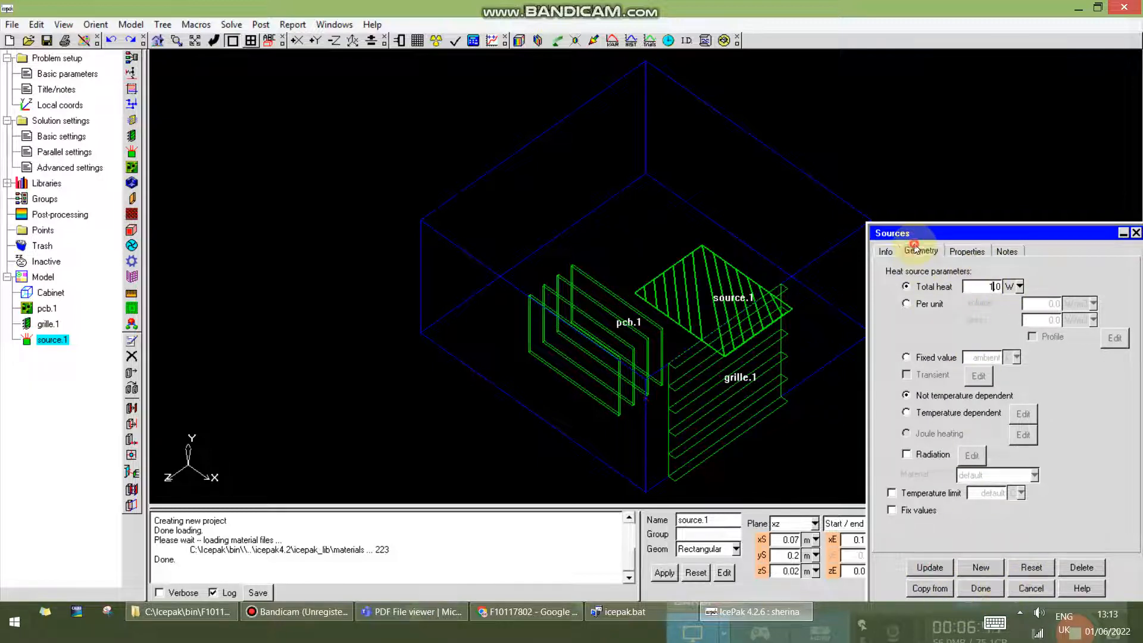
Finish editing the source and look up the heat-sink specification in the assignment PDF
{"action": "left_click", "coordinate": [981, 588]}
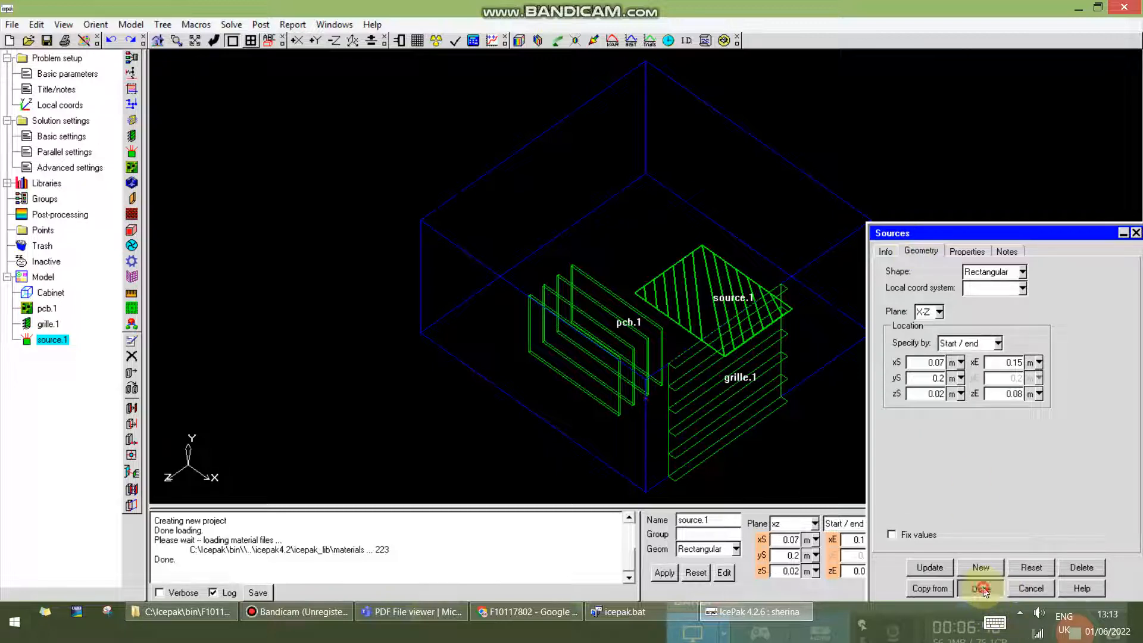
{"action": "left_click", "coordinate": [431, 613]}
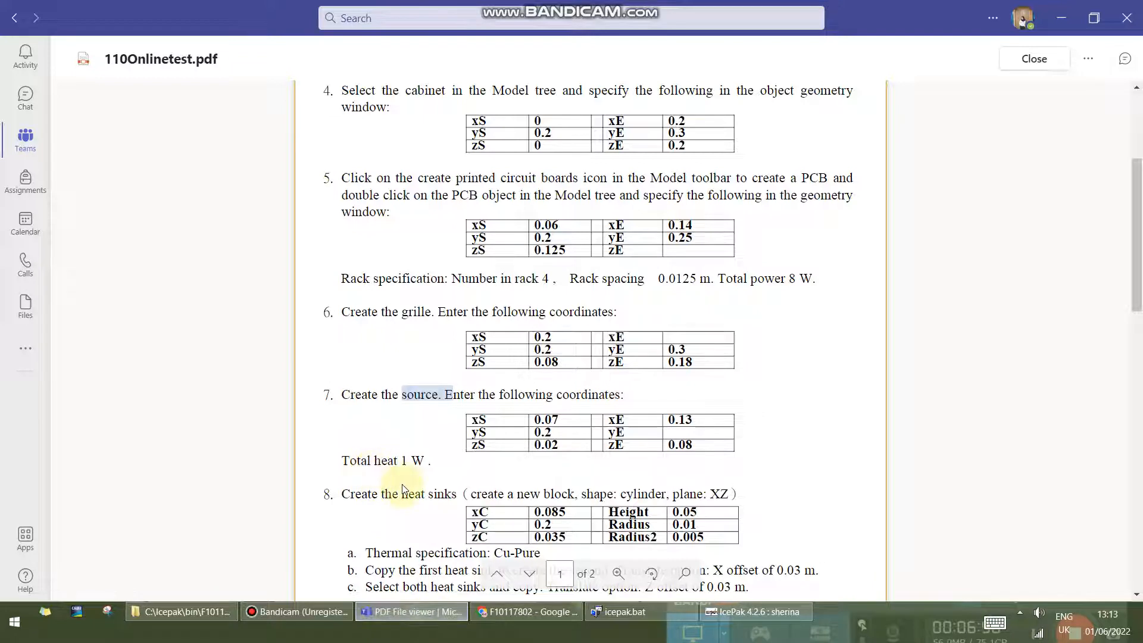
{"action": "scroll", "coordinate": [405, 492], "scroll_direction": "down", "scroll_amount": 3}
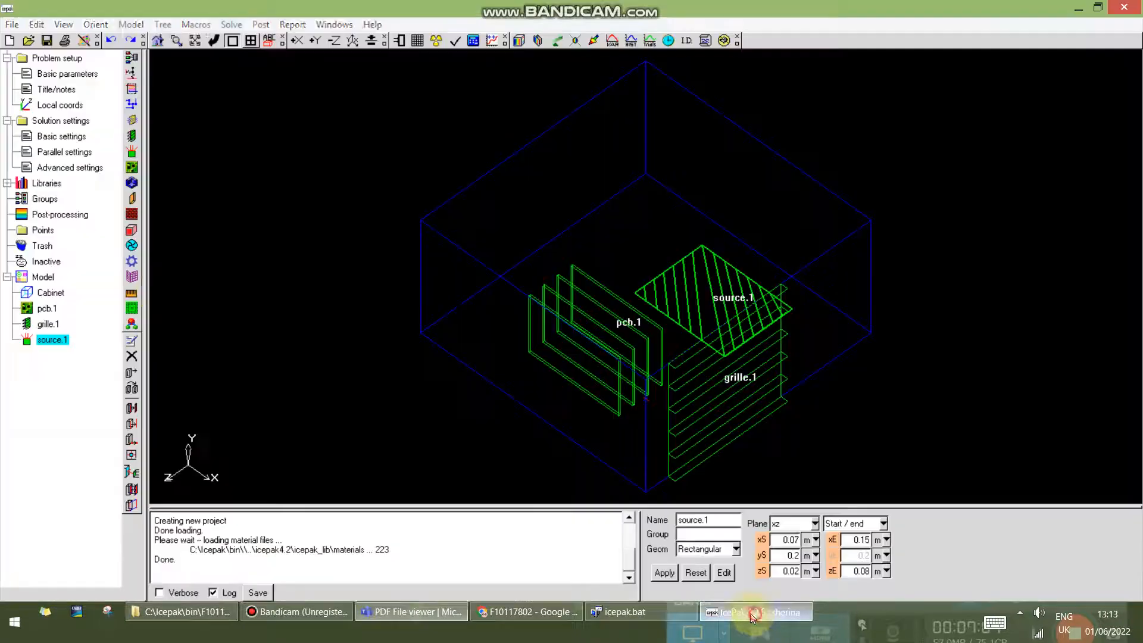
{"action": "left_click", "coordinate": [753, 612]}
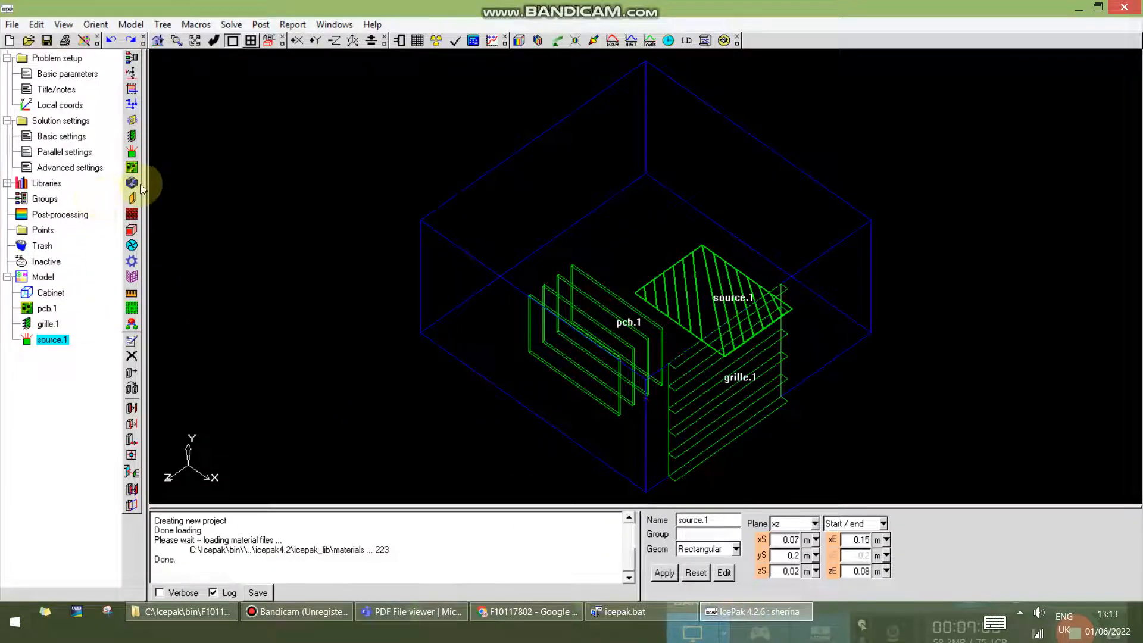
Create a new block for the first heat sink and set its shape to Cylinder in the X-Z plane
{"action": "left_click", "coordinate": [132, 230]}
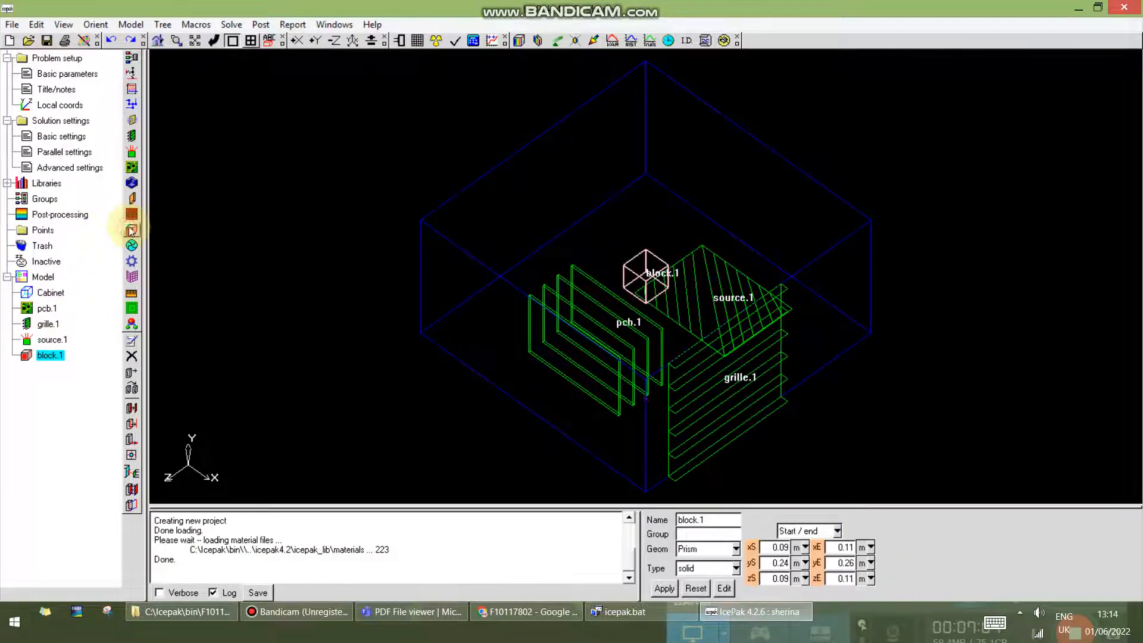
{"action": "double_click", "coordinate": [56, 356]}
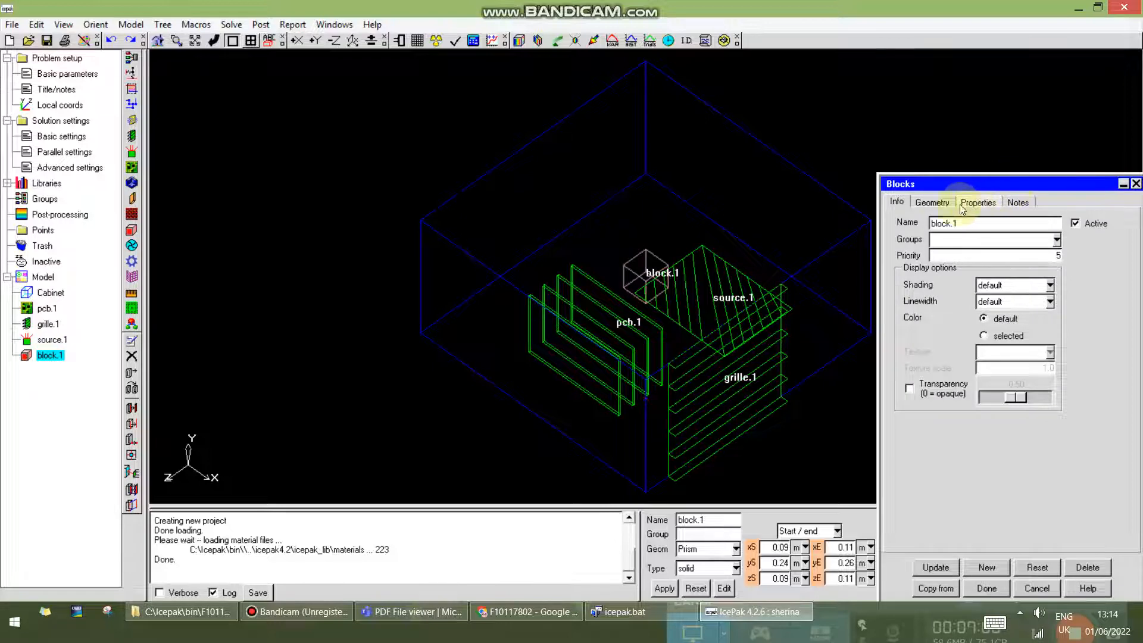
{"action": "left_click", "coordinate": [931, 203]}
{"action": "left_click", "coordinate": [1015, 223]}
{"action": "left_click", "coordinate": [1001, 249]}
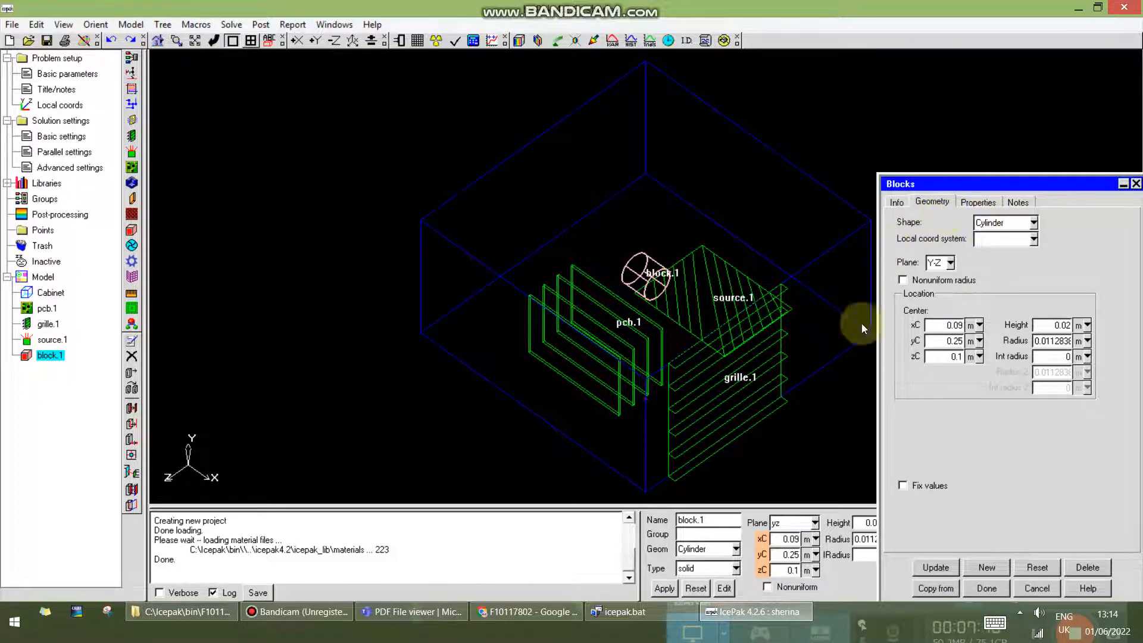
{"action": "left_click", "coordinate": [944, 262]}
{"action": "left_click", "coordinate": [937, 285]}
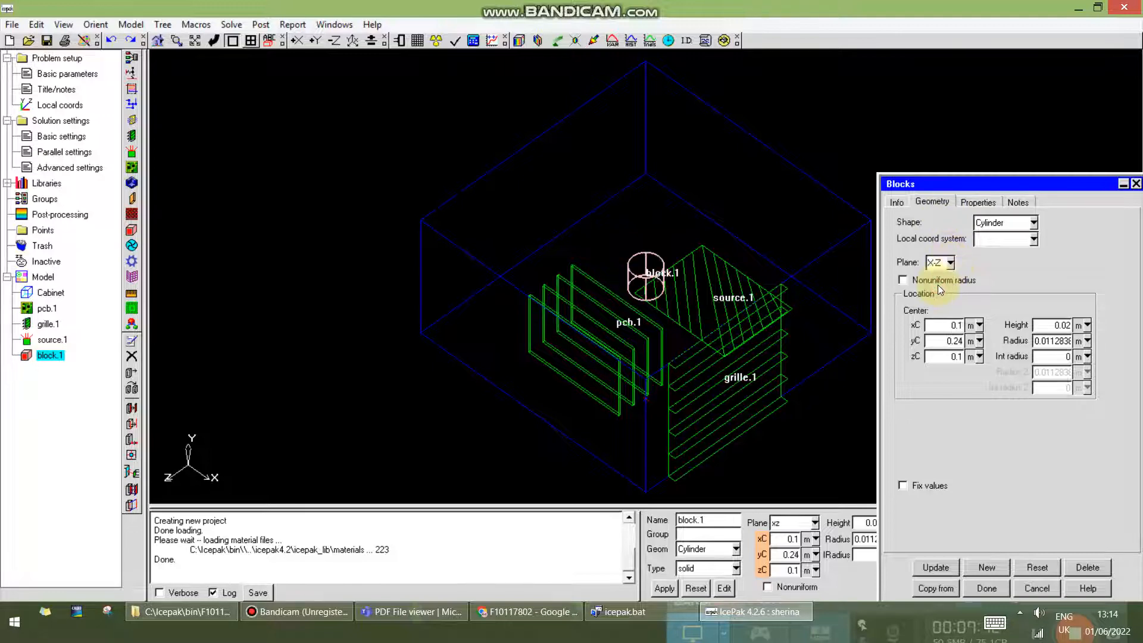
Set the cylinder's centre coordinates xC to 0.085 m and yC to 0.2 m, following the assignment table
{"action": "left_click", "coordinate": [459, 616]}
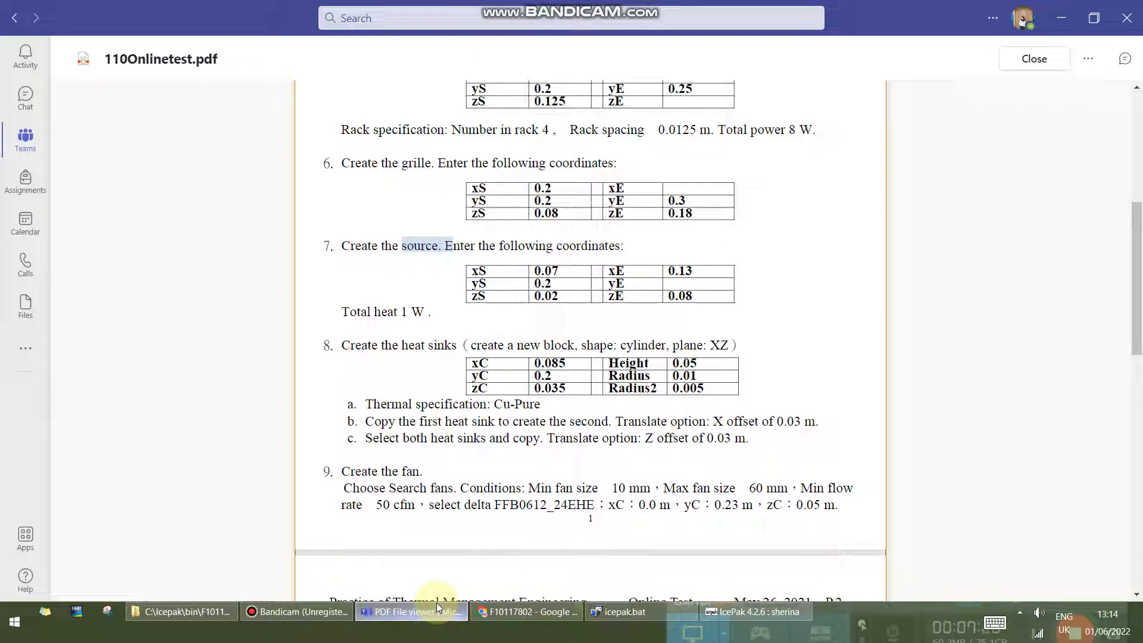
{"action": "left_click", "coordinate": [437, 604]}
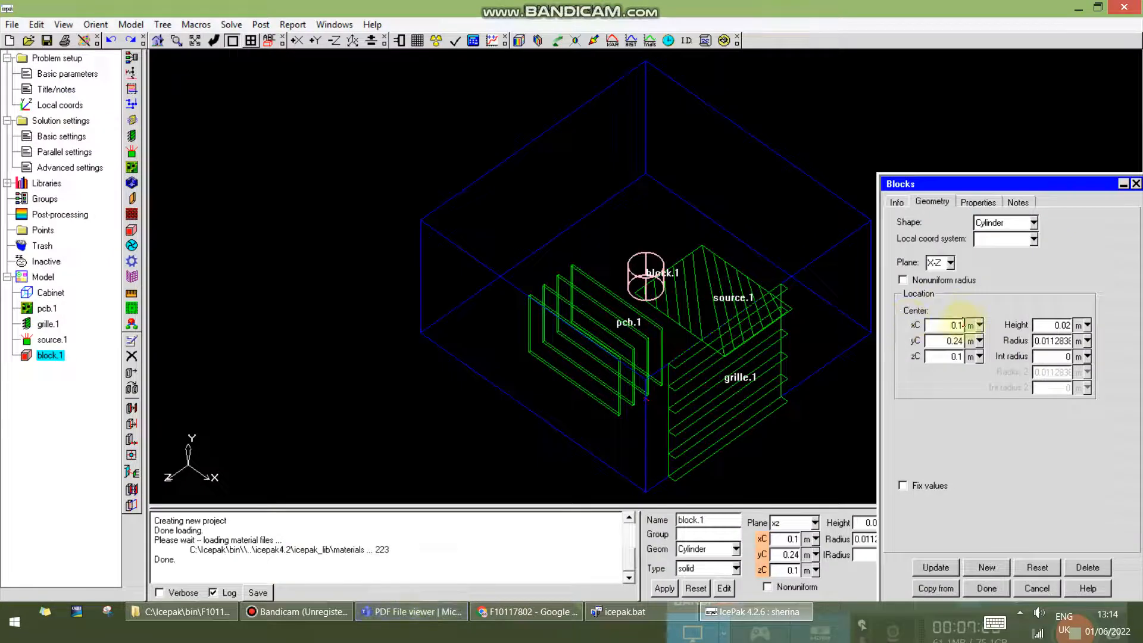
{"action": "left_click", "coordinate": [959, 325]}
{"action": "key", "text": "BackSpace"}
{"action": "type", "text": "085"}
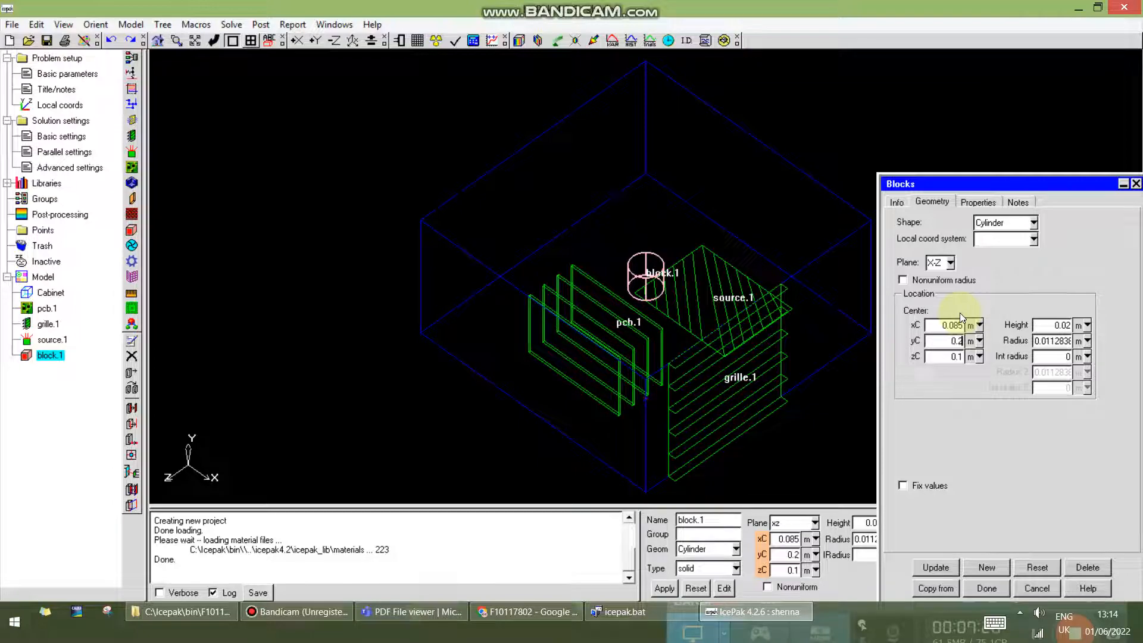
Set the cylinder's centre coordinate zC to 0.035 m, as given in the assignment
{"action": "left_click", "coordinate": [375, 607]}
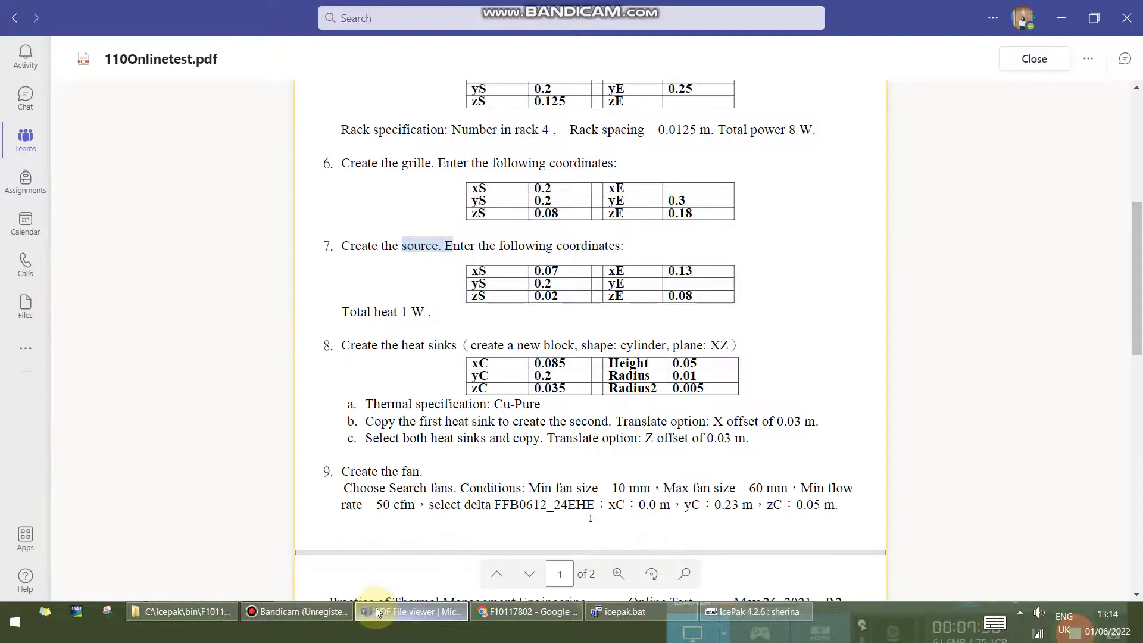
{"action": "left_click", "coordinate": [376, 609]}
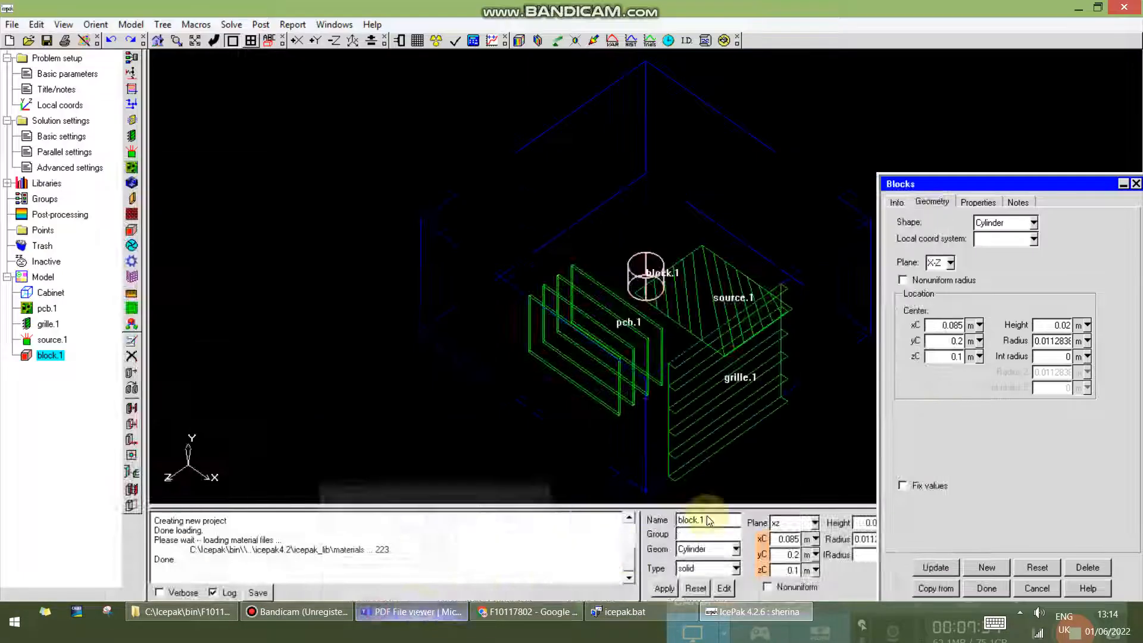
{"action": "left_click", "coordinate": [963, 357]}
{"action": "key", "text": "BackSpace"}
{"action": "type", "text": "075"}
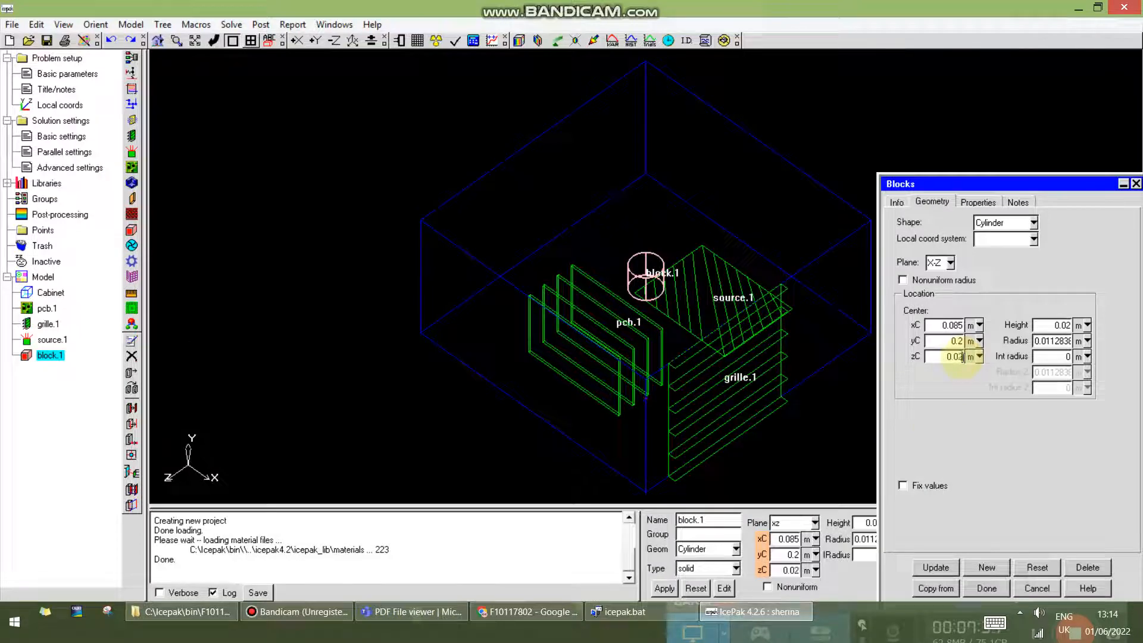
{"action": "key", "text": "BackSpace"}
{"action": "key", "text": "BackSpace"}
{"action": "type", "text": "35"}
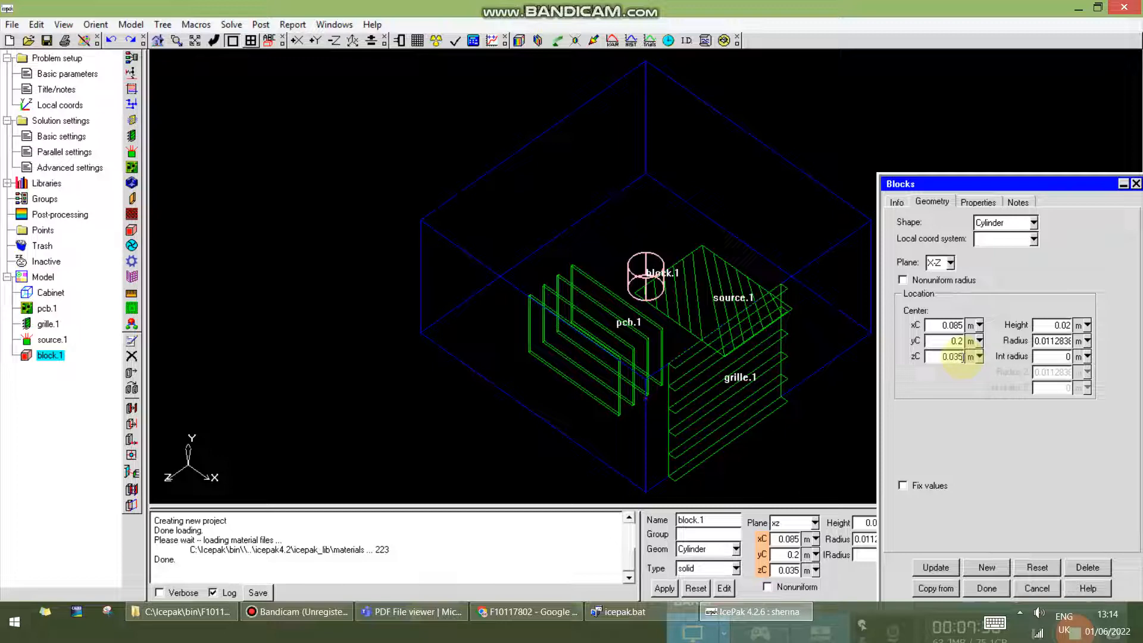
Set the cylinder's height to 0.05 m, radius to 0.01 m and internal radius to 0.005 m, following the assignment
{"action": "left_click", "coordinate": [367, 615]}
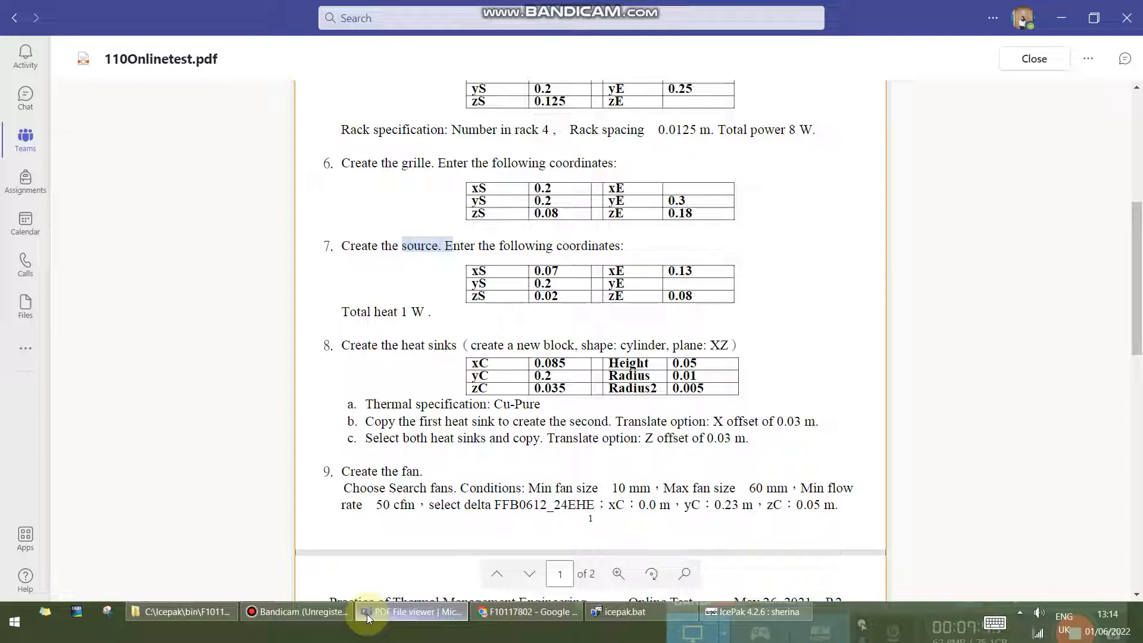
{"action": "left_click", "coordinate": [366, 613]}
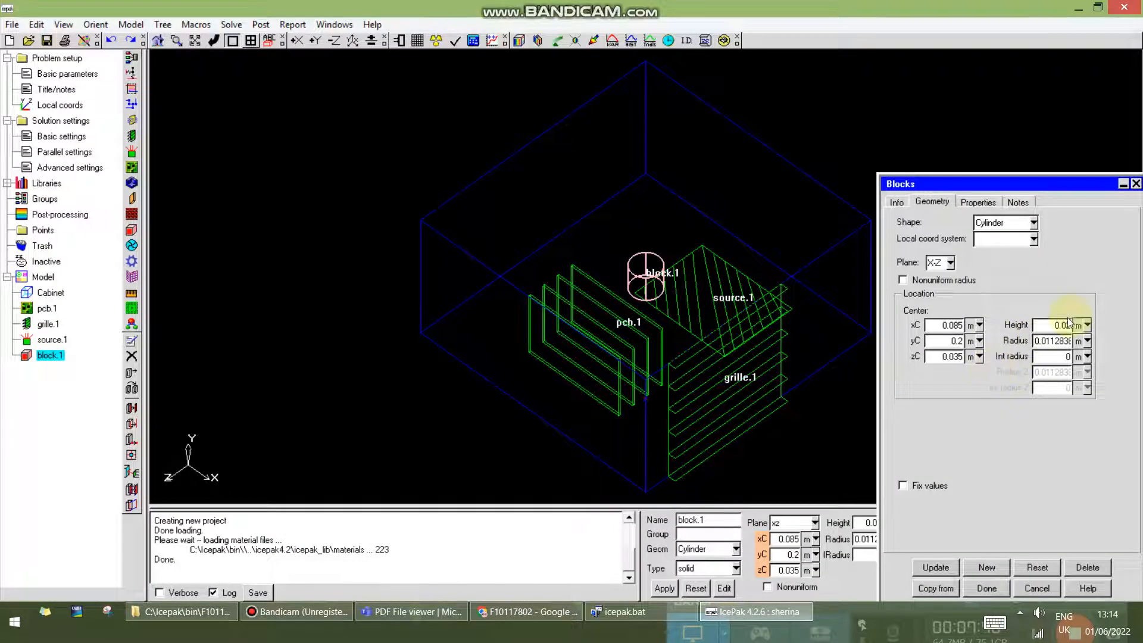
{"action": "key", "text": "BackSpace"}
{"action": "type", "text": "5"}
{"action": "key", "text": "Tab"}
{"action": "key", "text": "BackSpace"}
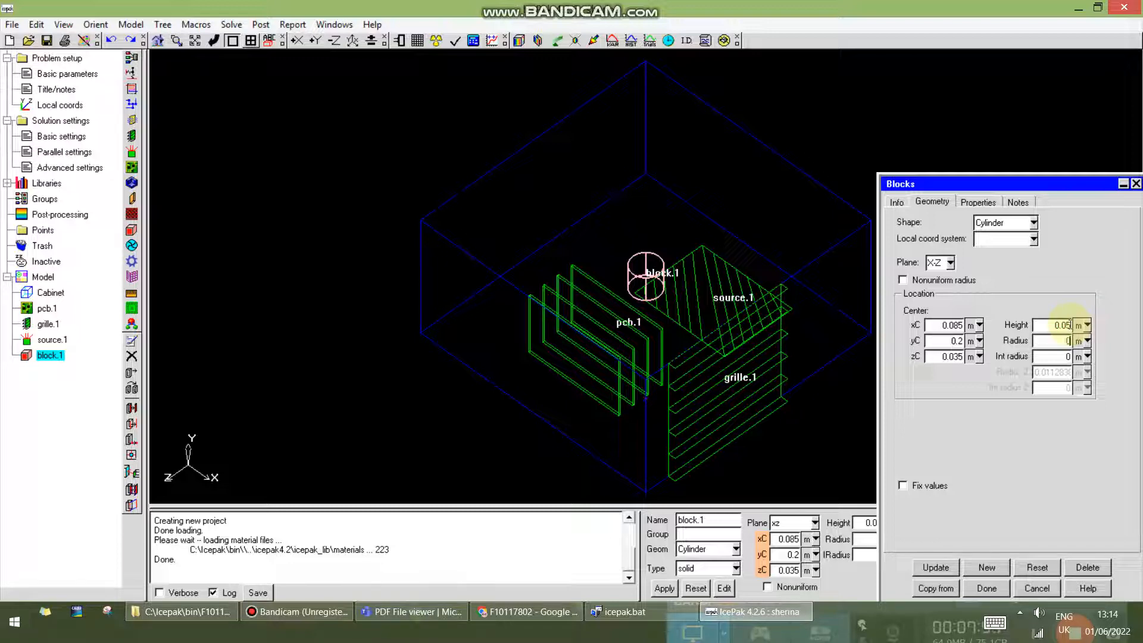
{"action": "type", "text": "0.01"}
{"action": "type", "text": ".005"}
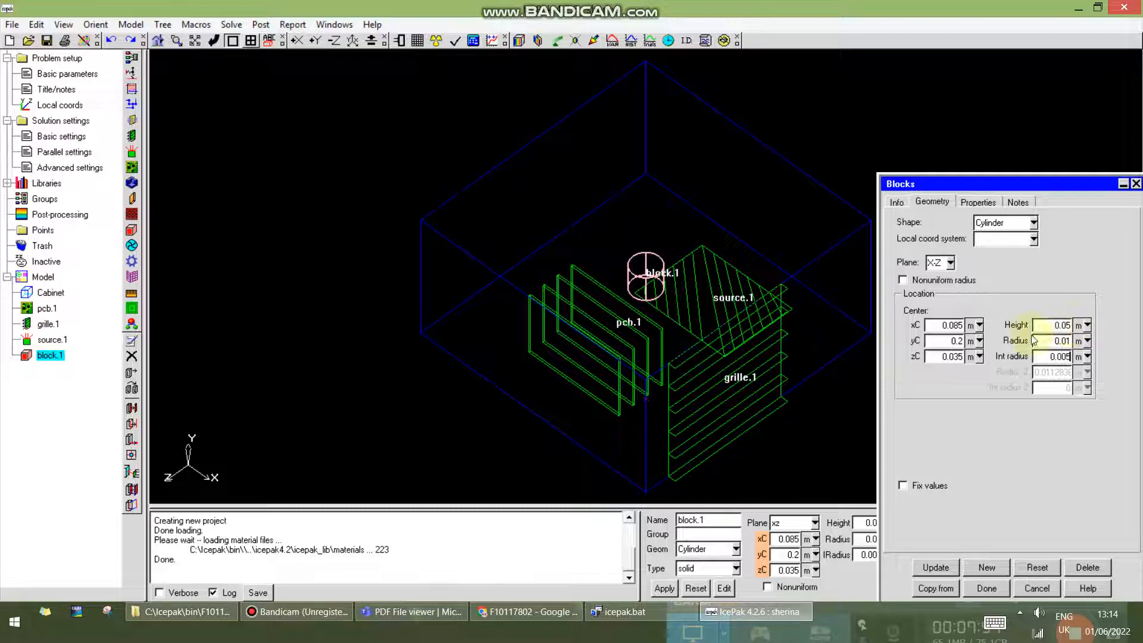
Check the assignment's thermal specification and set the block's solid material to Cu-Pure
{"action": "left_click", "coordinate": [417, 612]}
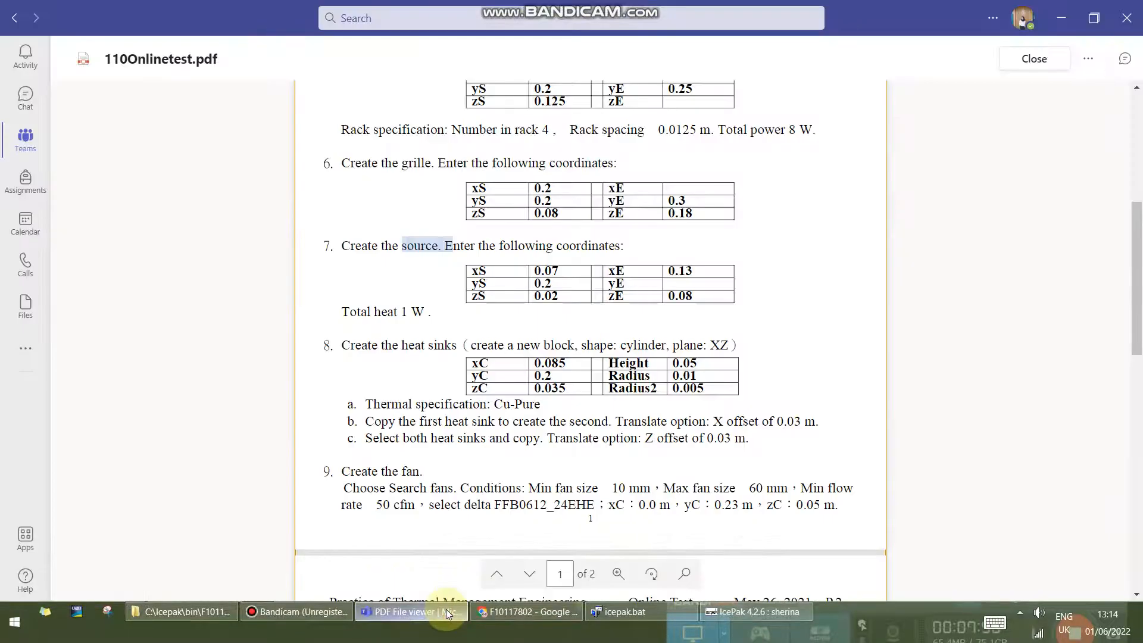
{"action": "left_click", "coordinate": [443, 615]}
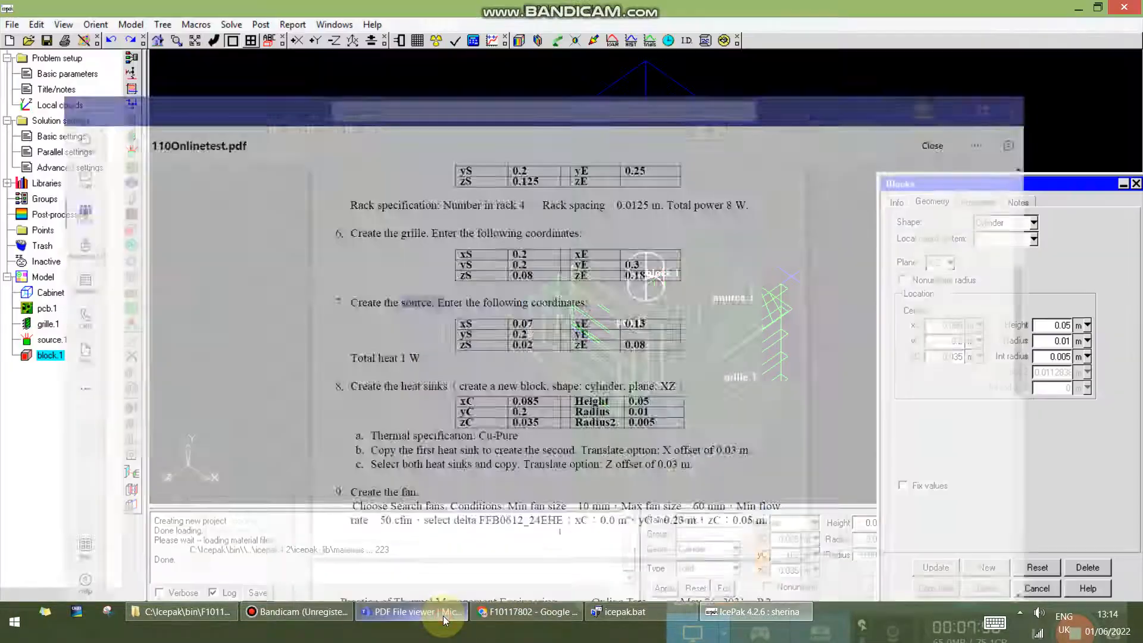
{"action": "left_click", "coordinate": [443, 613]}
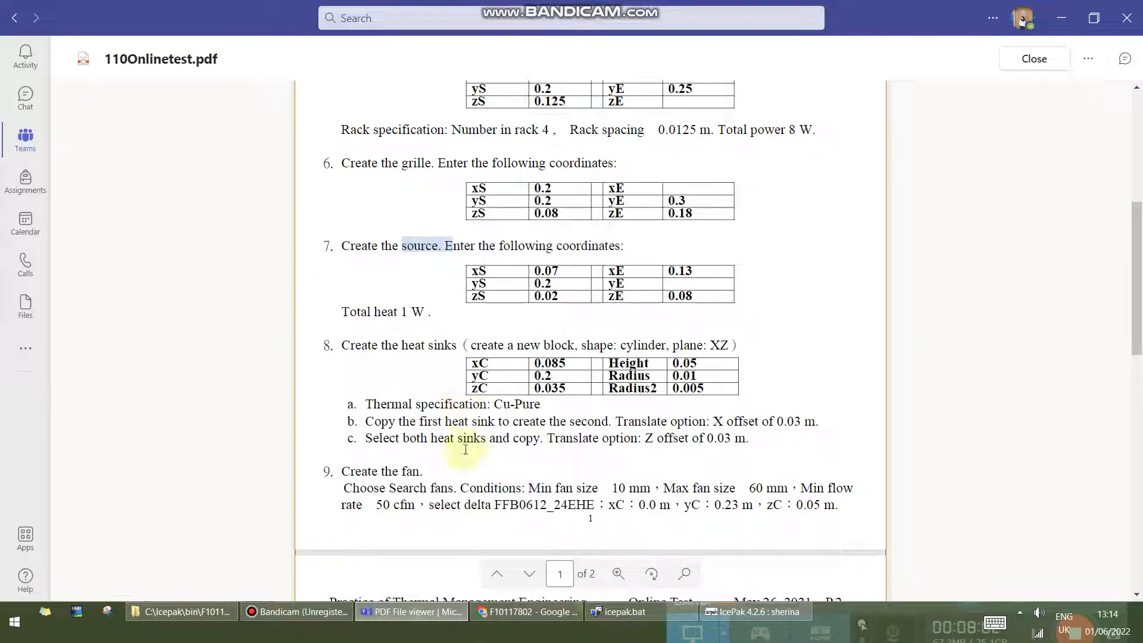
{"action": "left_click", "coordinate": [444, 602]}
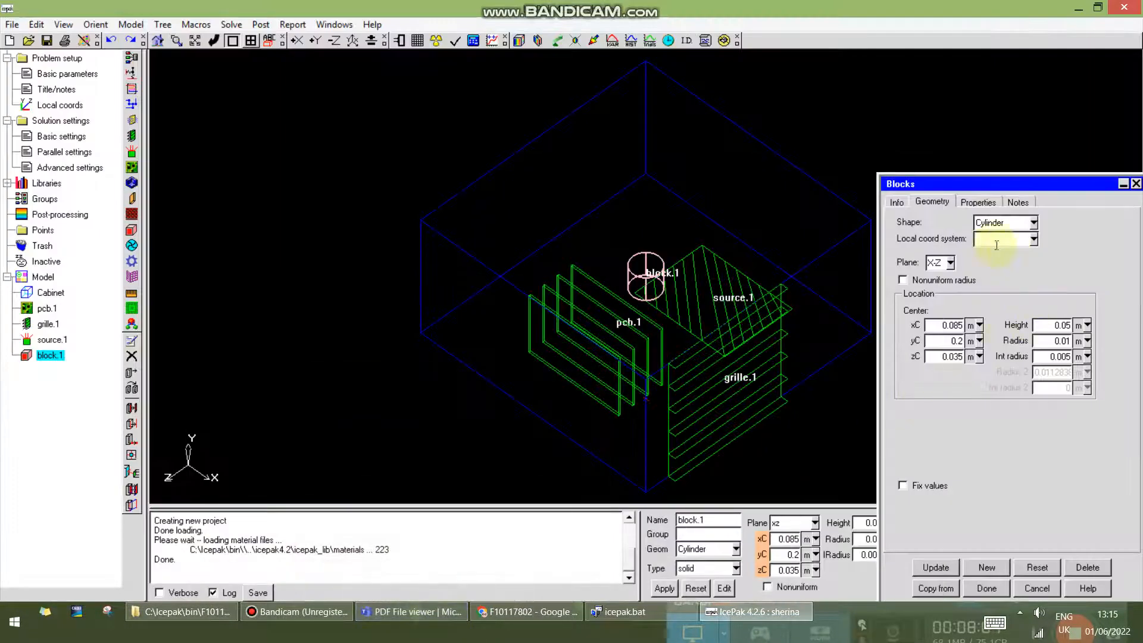
{"action": "left_click", "coordinate": [984, 204]}
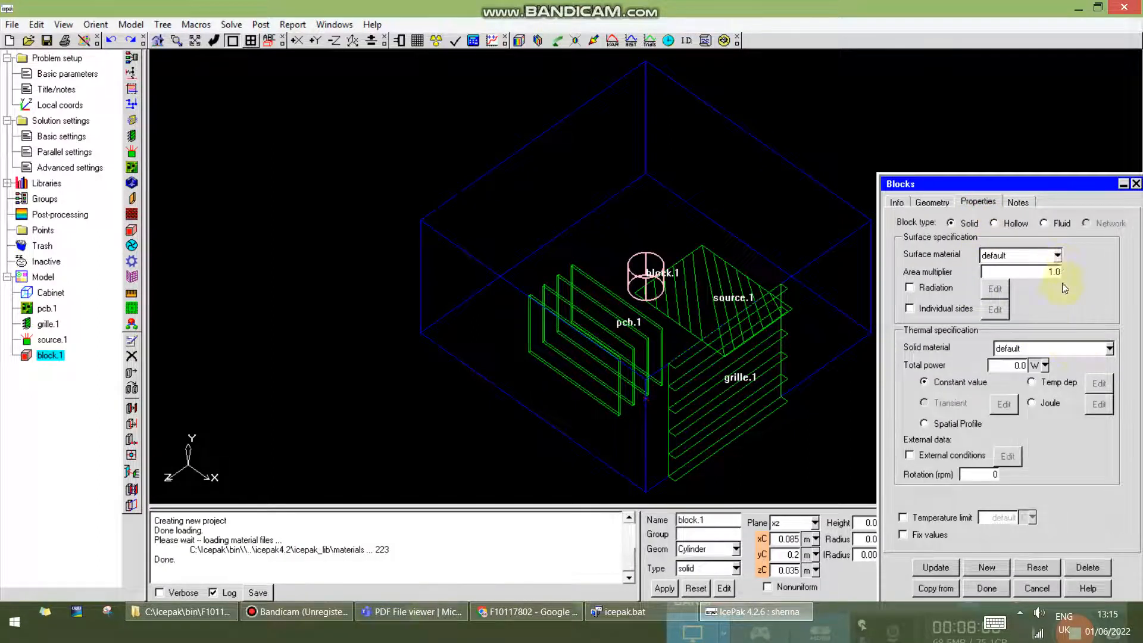
{"action": "left_click", "coordinate": [1109, 348]}
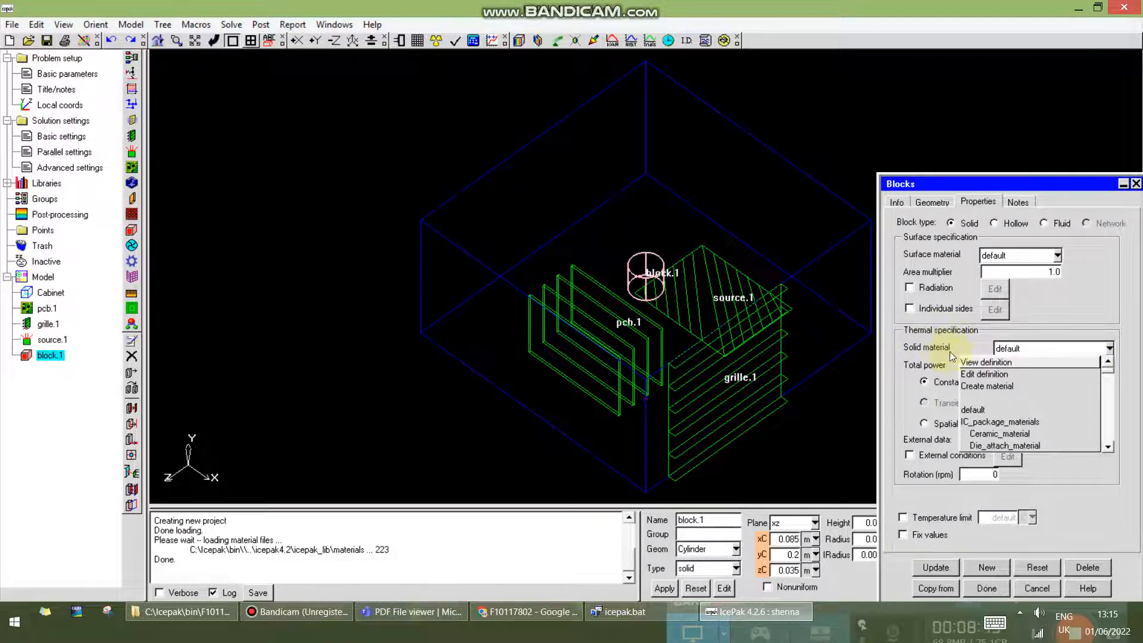
{"action": "left_click", "coordinate": [1108, 446]}
{"action": "left_click", "coordinate": [1108, 446]}
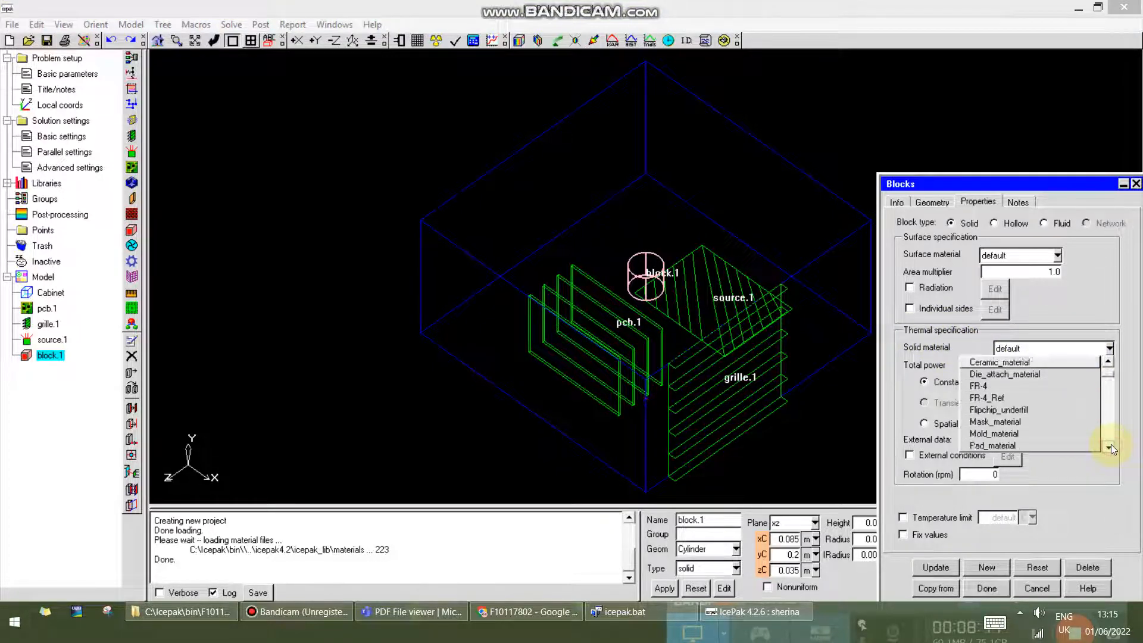
{"action": "left_click", "coordinate": [1108, 447]}
{"action": "left_click", "coordinate": [1108, 446]}
{"action": "left_click", "coordinate": [1109, 447]}
{"action": "left_click", "coordinate": [1108, 446]}
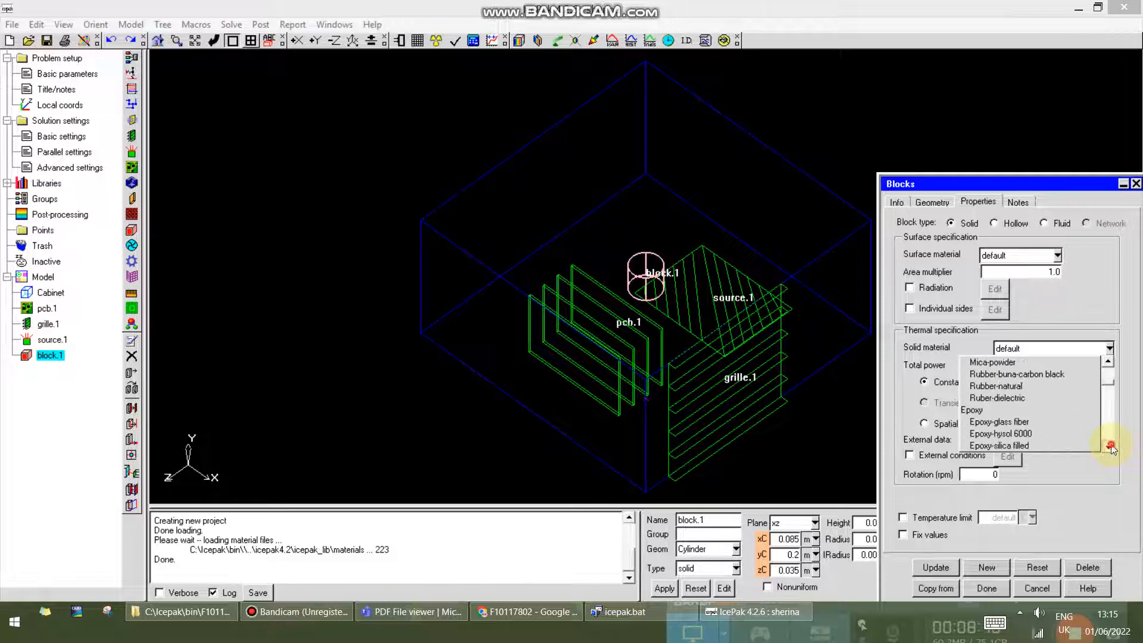
{"action": "left_click", "coordinate": [1109, 447]}
{"action": "left_click", "coordinate": [1110, 447]}
{"action": "left_click", "coordinate": [1110, 447]}
{"action": "left_click", "coordinate": [1110, 446]}
{"action": "left_click", "coordinate": [1110, 447]}
{"action": "left_click", "coordinate": [1109, 446]}
{"action": "left_click", "coordinate": [1110, 446]}
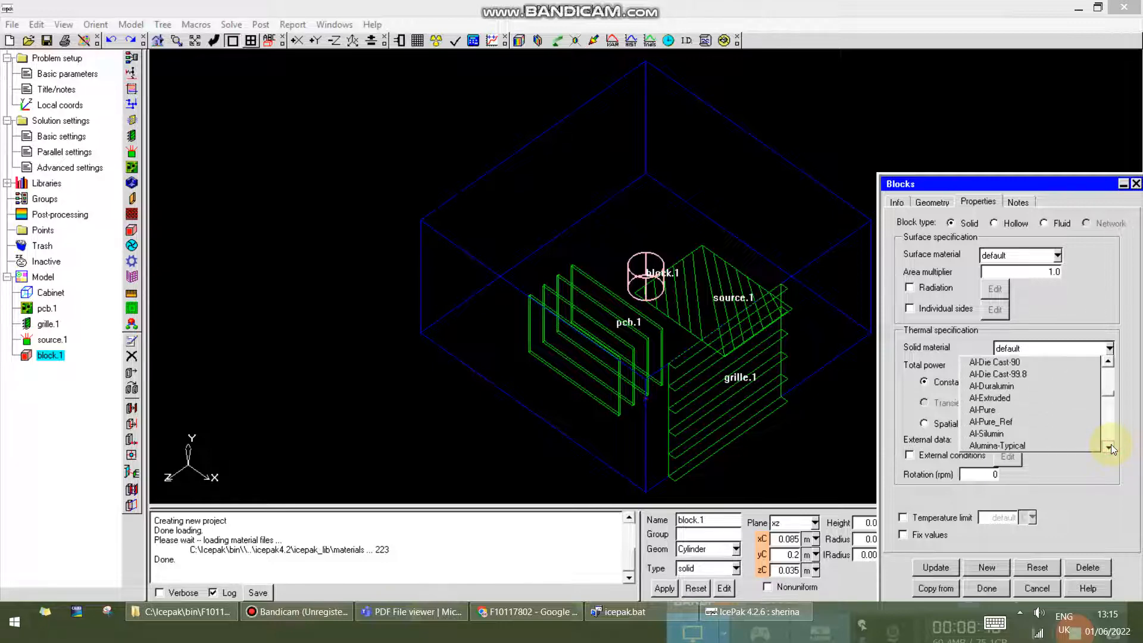
{"action": "left_click", "coordinate": [1110, 446]}
{"action": "left_click", "coordinate": [1109, 447]}
{"action": "left_click", "coordinate": [1109, 447]}
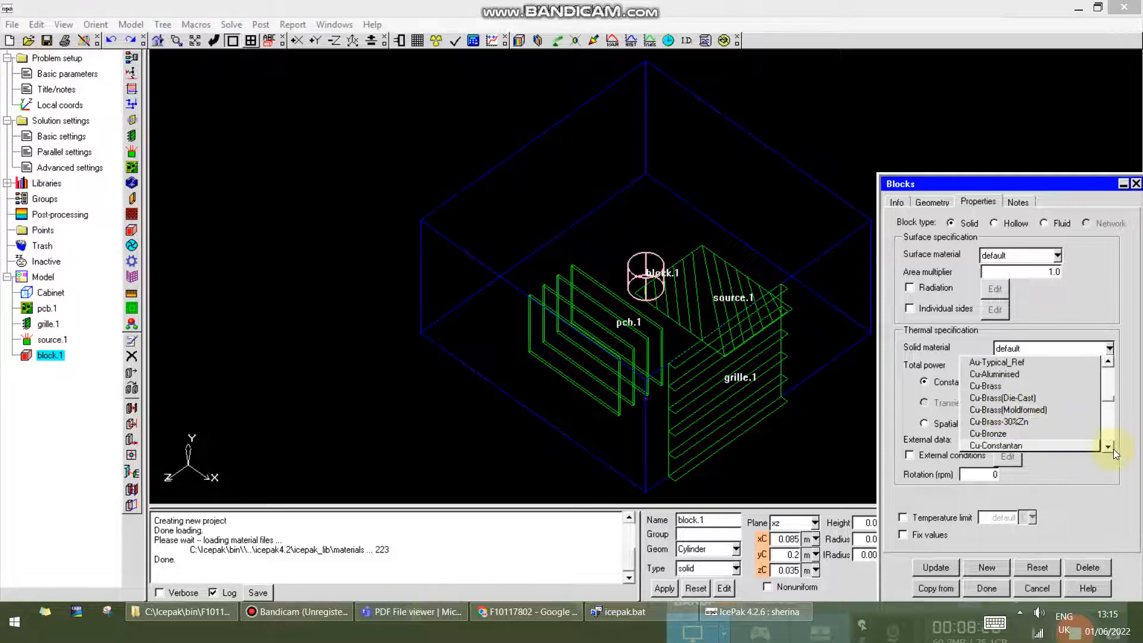
{"action": "left_click", "coordinate": [1110, 446]}
{"action": "left_click", "coordinate": [1108, 448]}
{"action": "left_click", "coordinate": [1109, 448]}
{"action": "left_click", "coordinate": [1013, 397]}
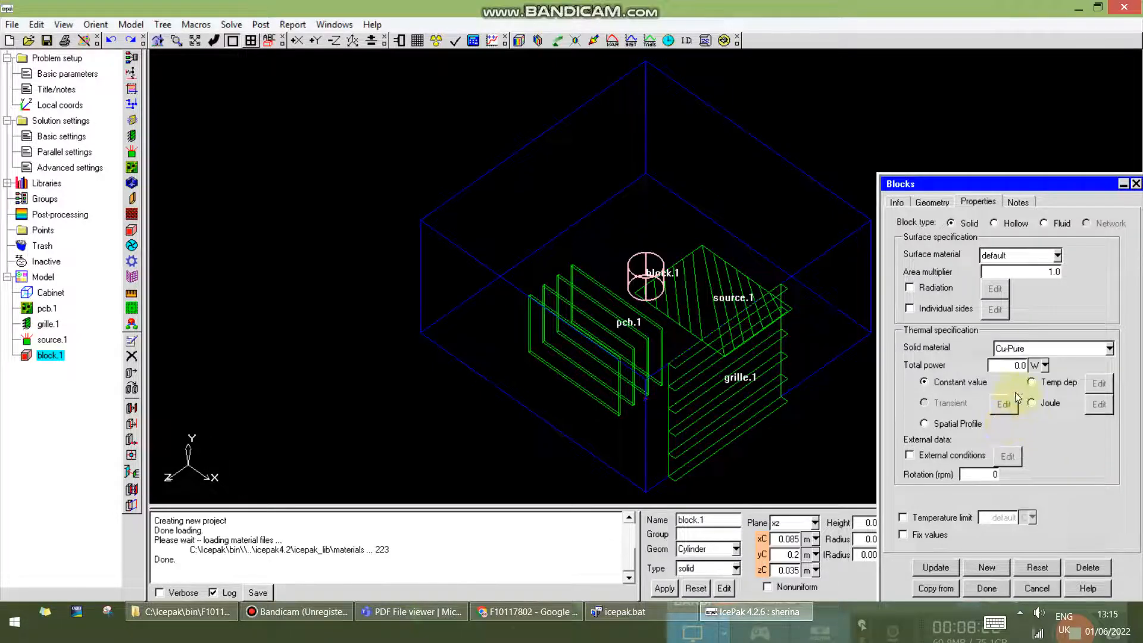
Check the heat-sink copy instructions in the assignment, then update the cylindrical block and close its settings
{"action": "left_click", "coordinate": [411, 611]}
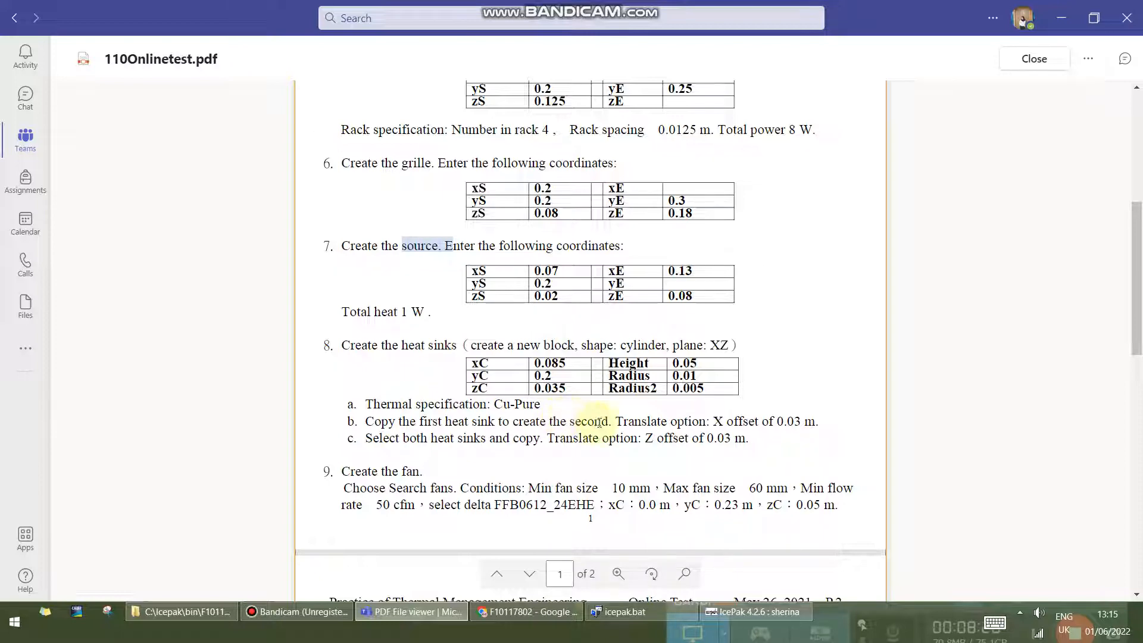
{"action": "left_click", "coordinate": [756, 612]}
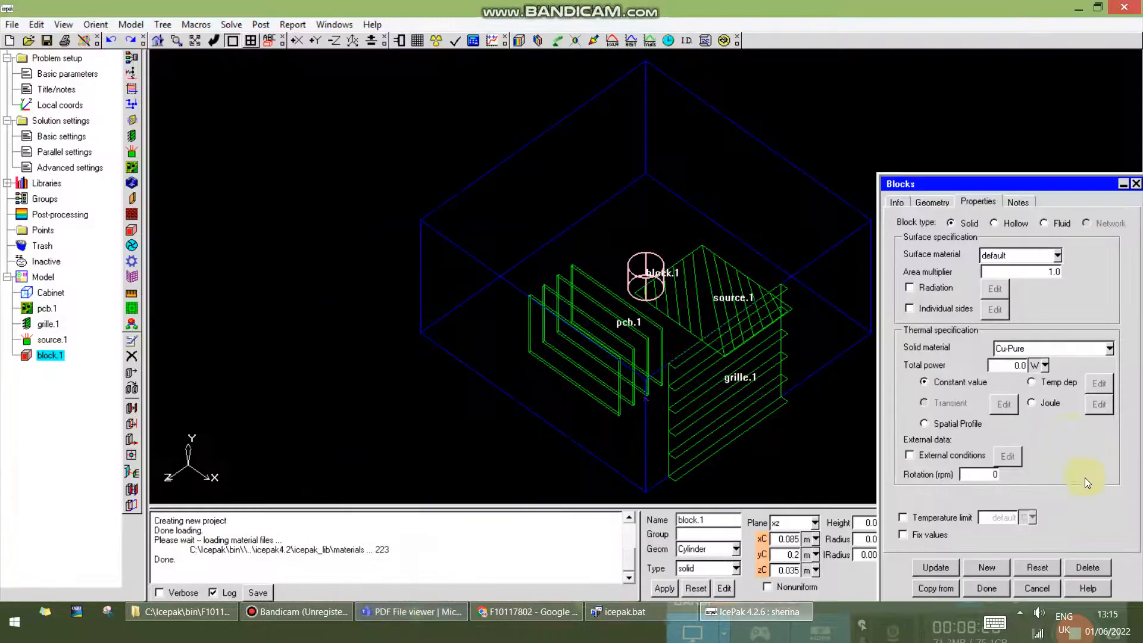
{"action": "left_click", "coordinate": [938, 570]}
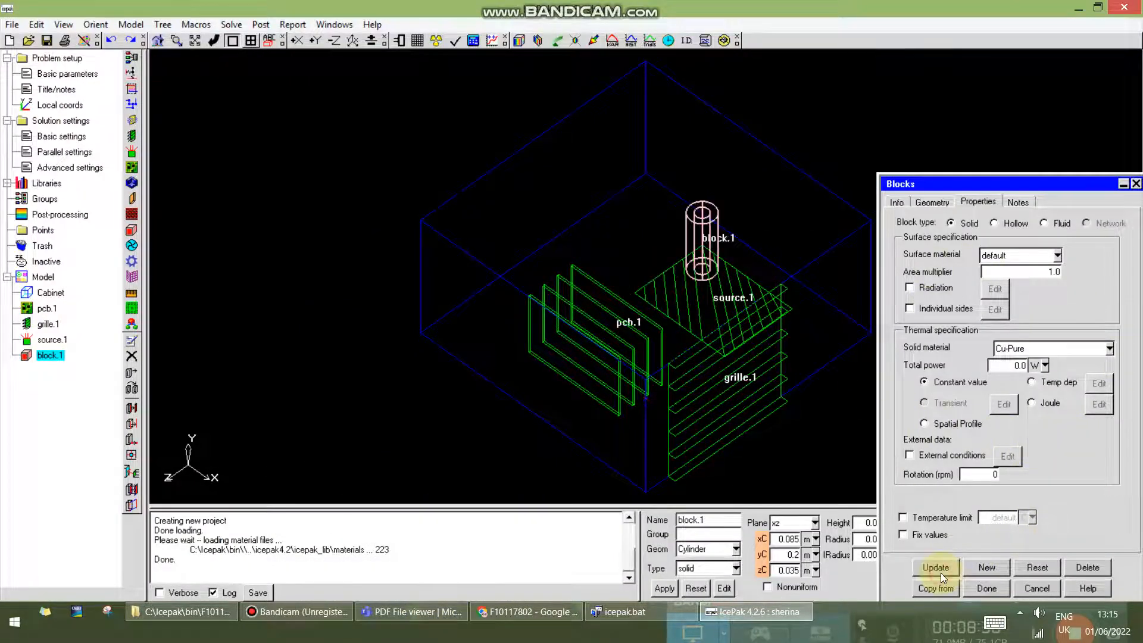
{"action": "left_click", "coordinate": [987, 588]}
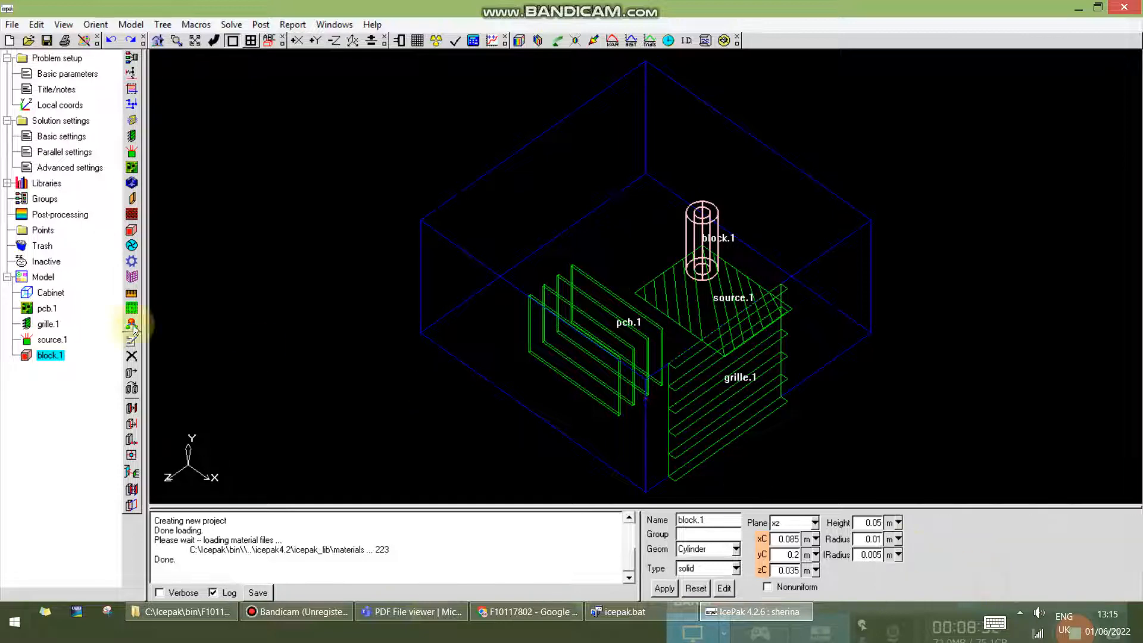
Copy the first cylindrical block once with a translation X offset of 0.03 m, following the assignment
{"action": "right_click", "coordinate": [56, 358]}
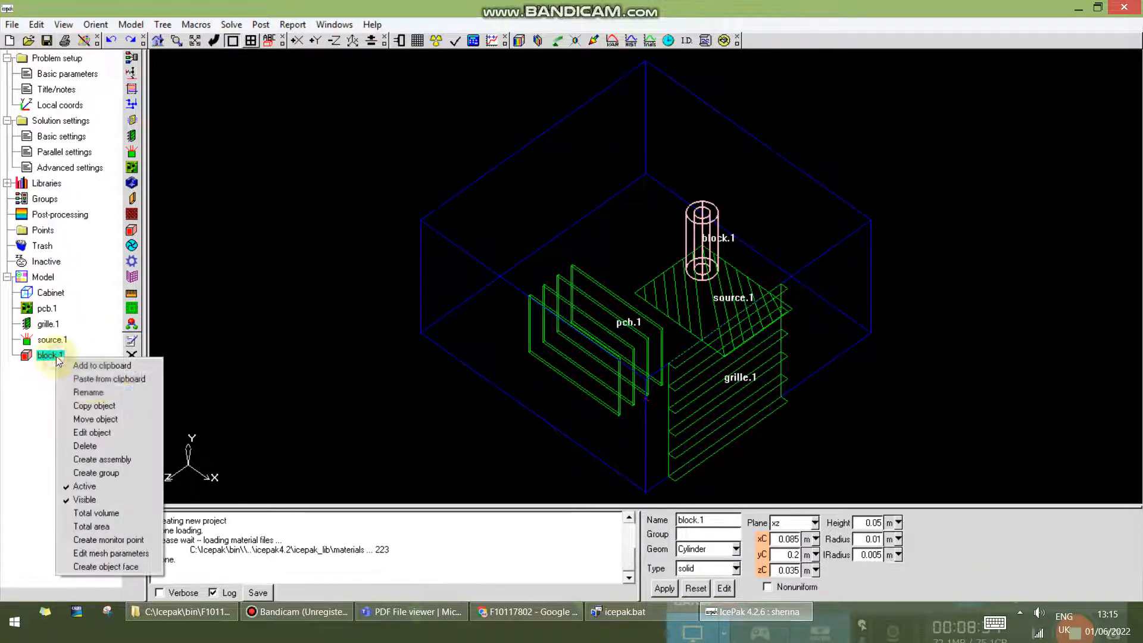
{"action": "left_click", "coordinate": [94, 405]}
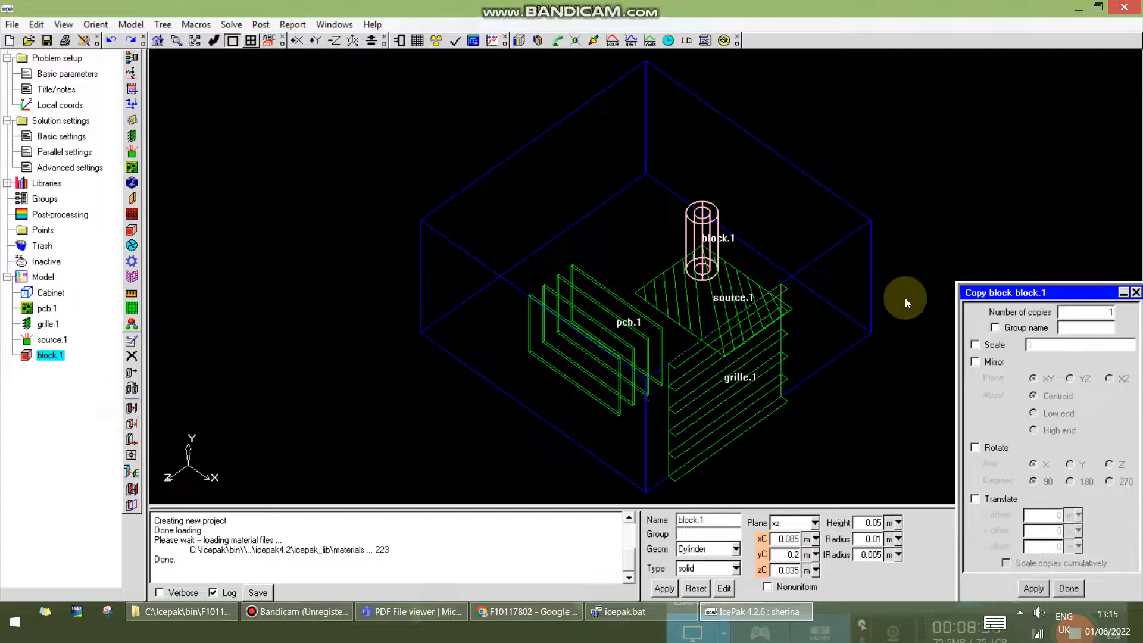
{"action": "left_click", "coordinate": [406, 613]}
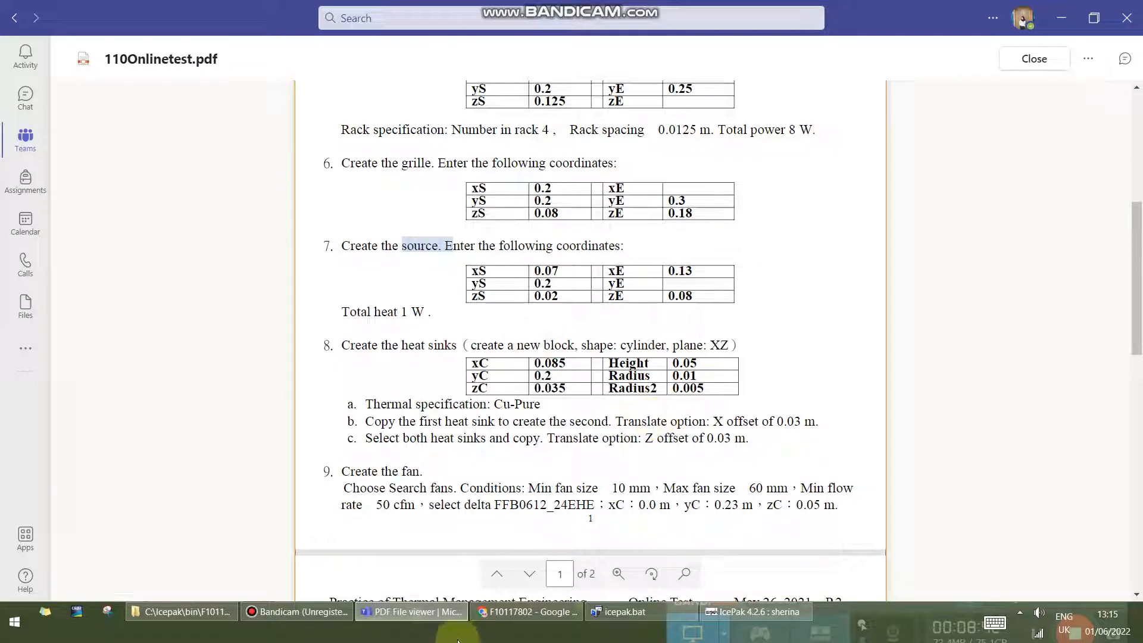
{"action": "left_click", "coordinate": [459, 606]}
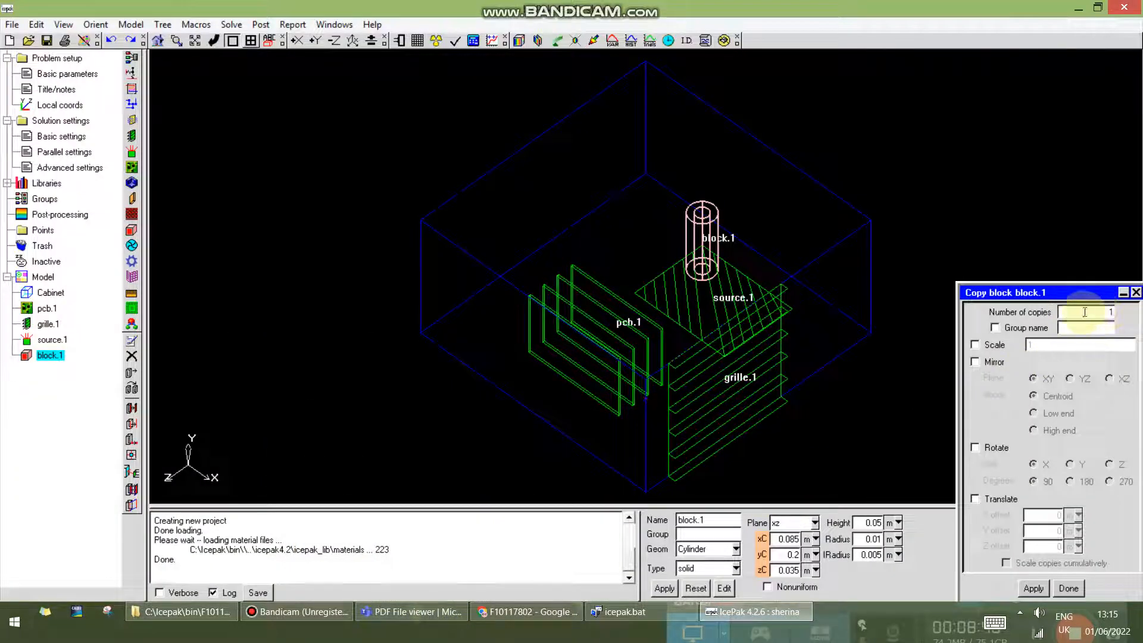
{"action": "left_click", "coordinate": [997, 505]}
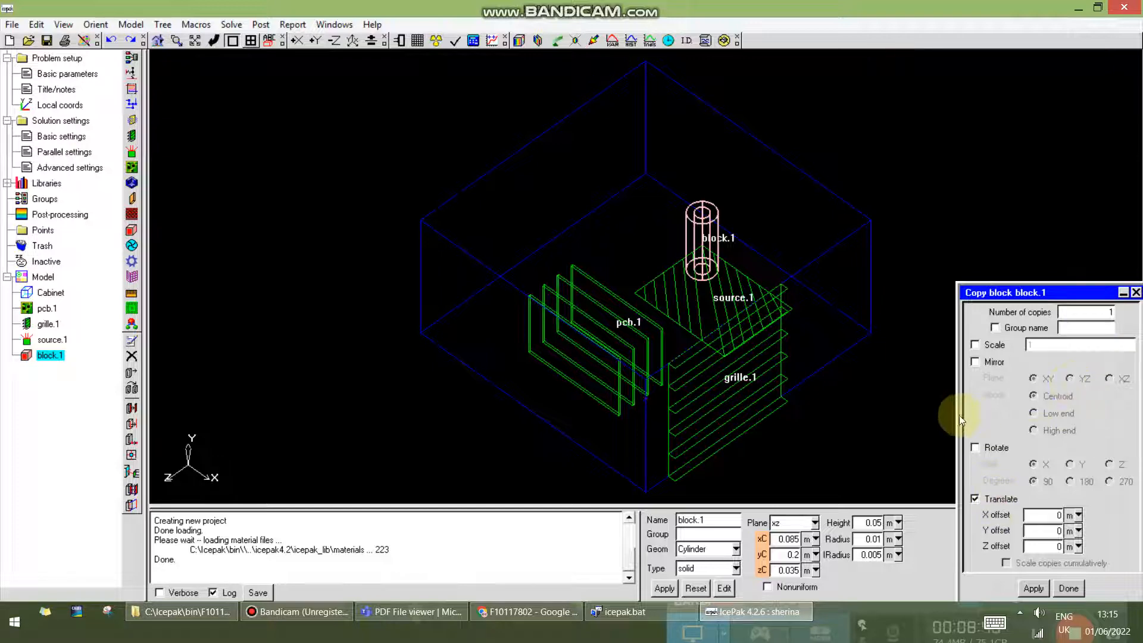
{"action": "mouse_move", "coordinate": [365, 619]}
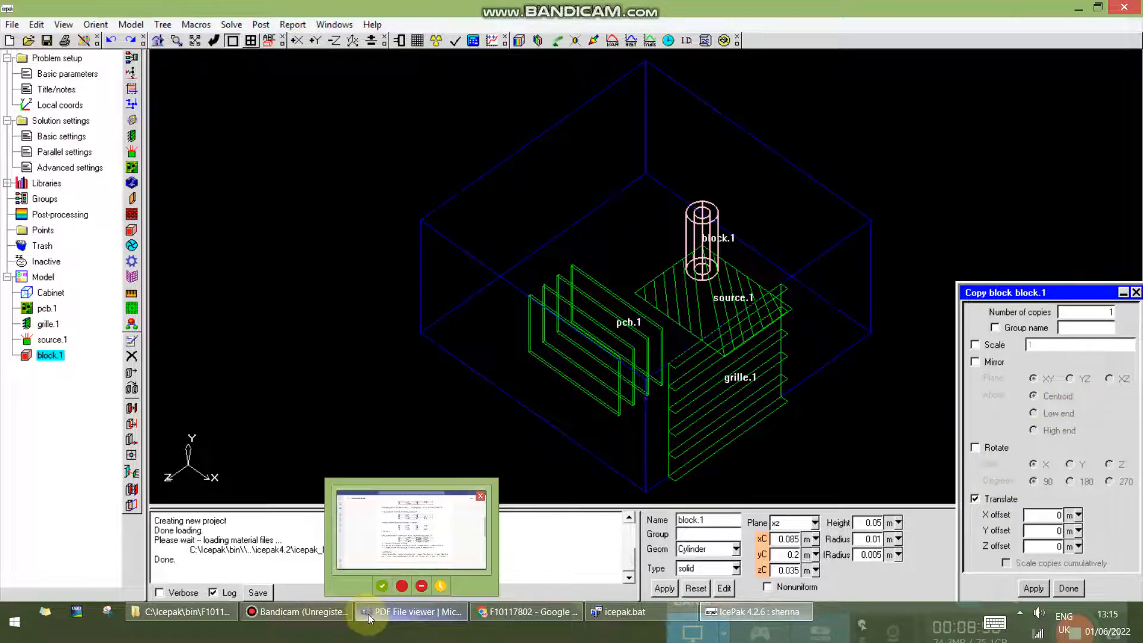
{"action": "left_click", "coordinate": [377, 619]}
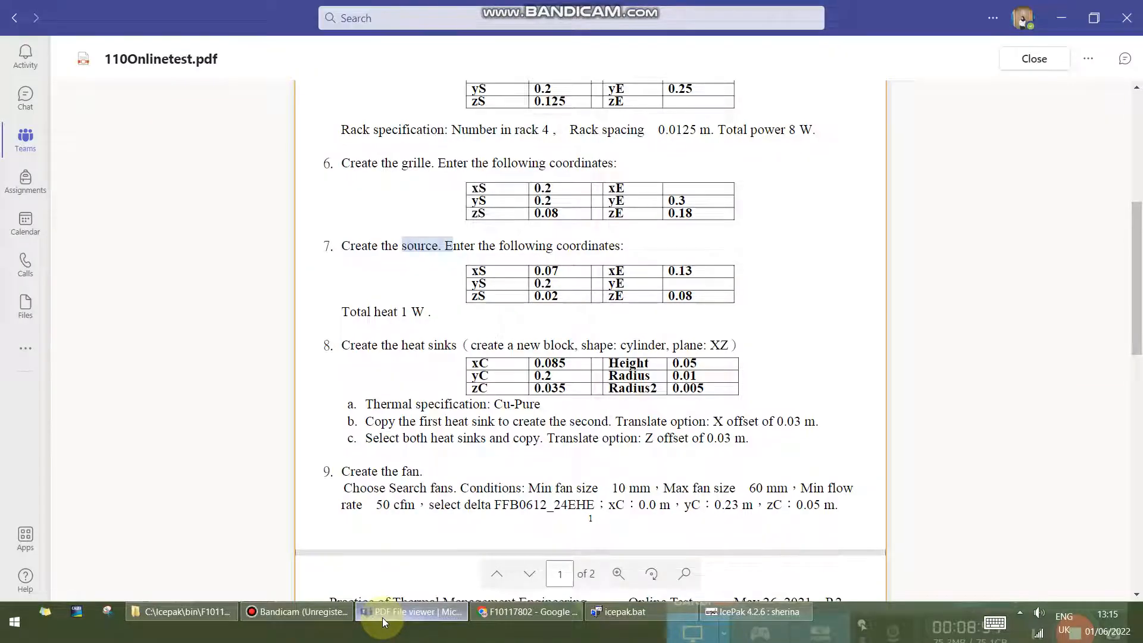
{"action": "left_click", "coordinate": [382, 617]}
{"action": "left_click", "coordinate": [1045, 512]}
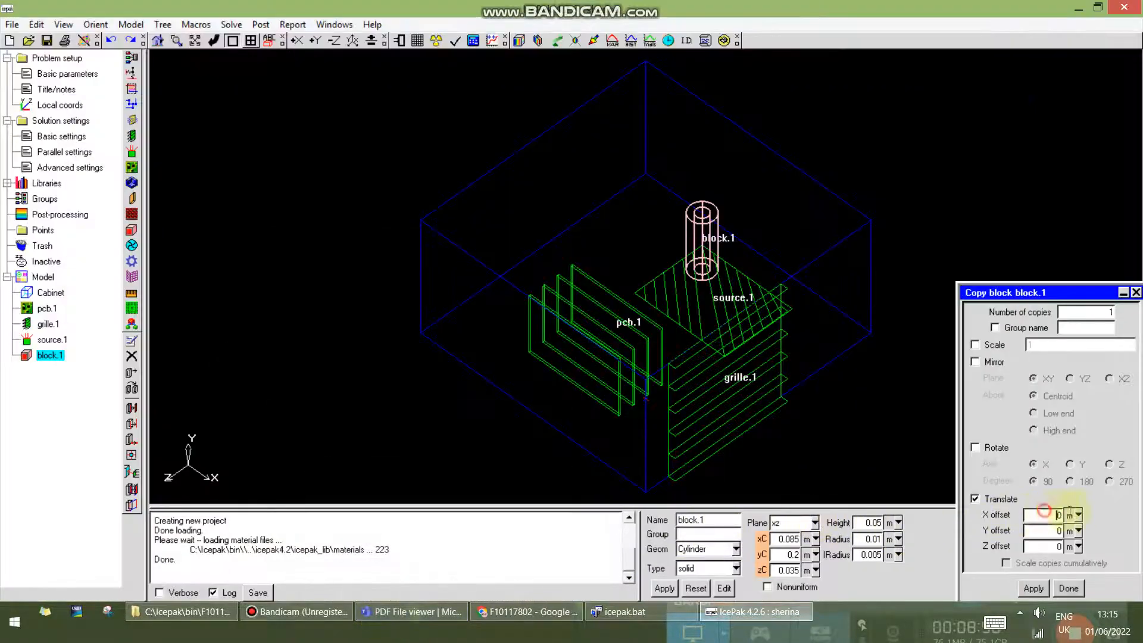
{"action": "left_click_drag", "start_coordinate": [1045, 512], "coordinate": [1070, 511]}
{"action": "type", "text": "0.03"}
{"action": "left_click", "coordinate": [1034, 586]}
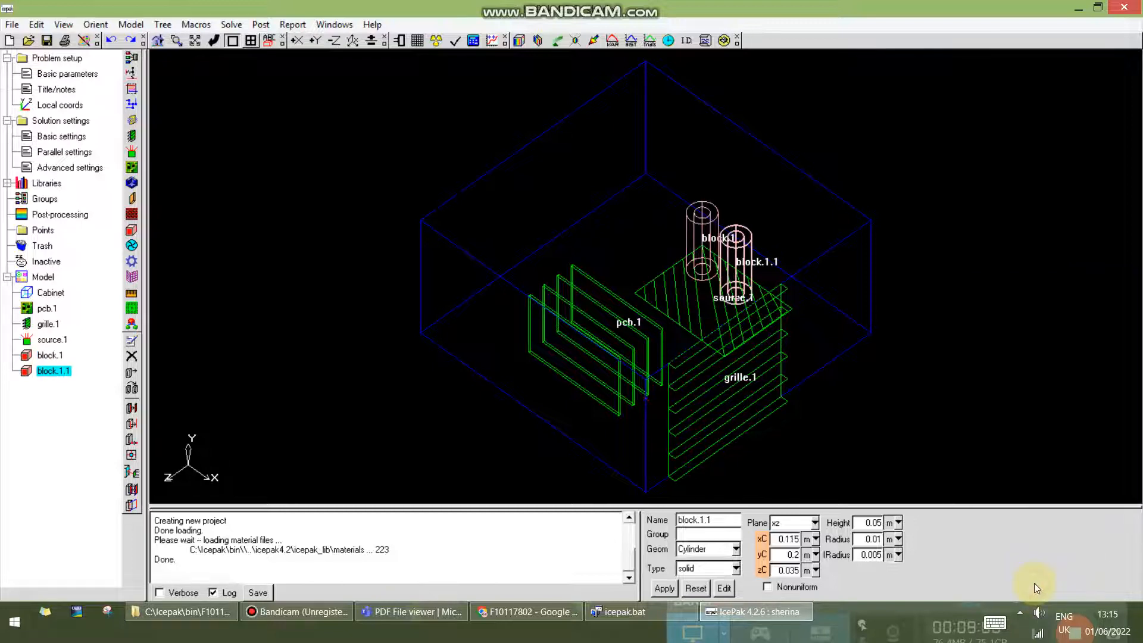
Check the assignment's copy instructions, then select both cylindrical blocks and open their copy settings
{"action": "left_click", "coordinate": [402, 613]}
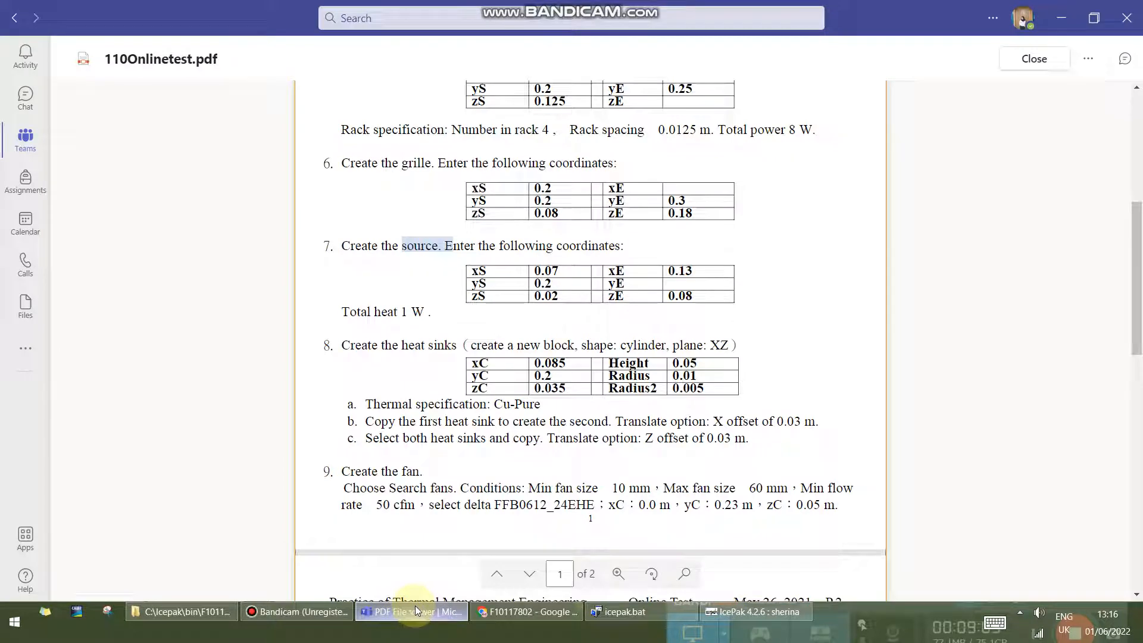
{"action": "left_click", "coordinate": [415, 606]}
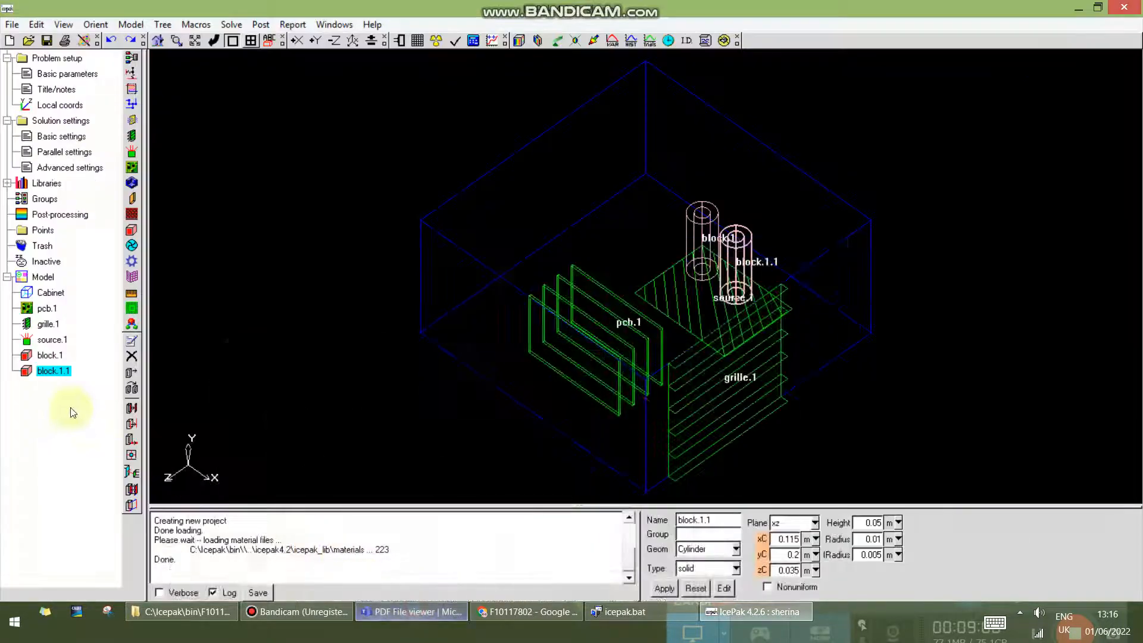
{"action": "left_click", "coordinate": [50, 355]}
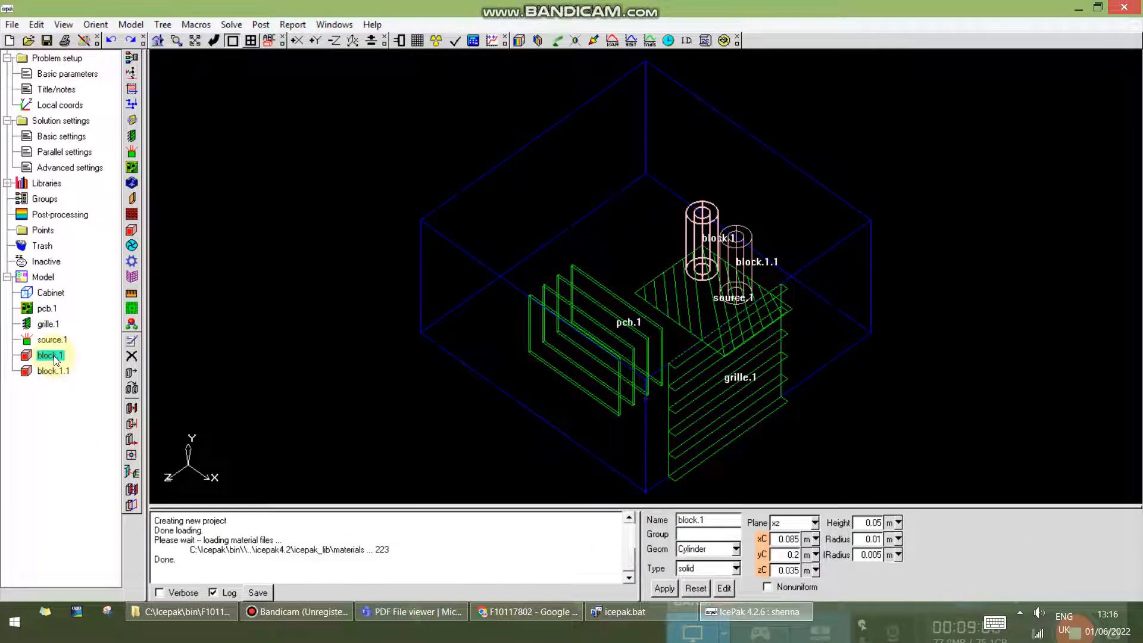
{"action": "left_click", "coordinate": [62, 370], "text": "ctrl"}
{"action": "right_click", "coordinate": [61, 369]}
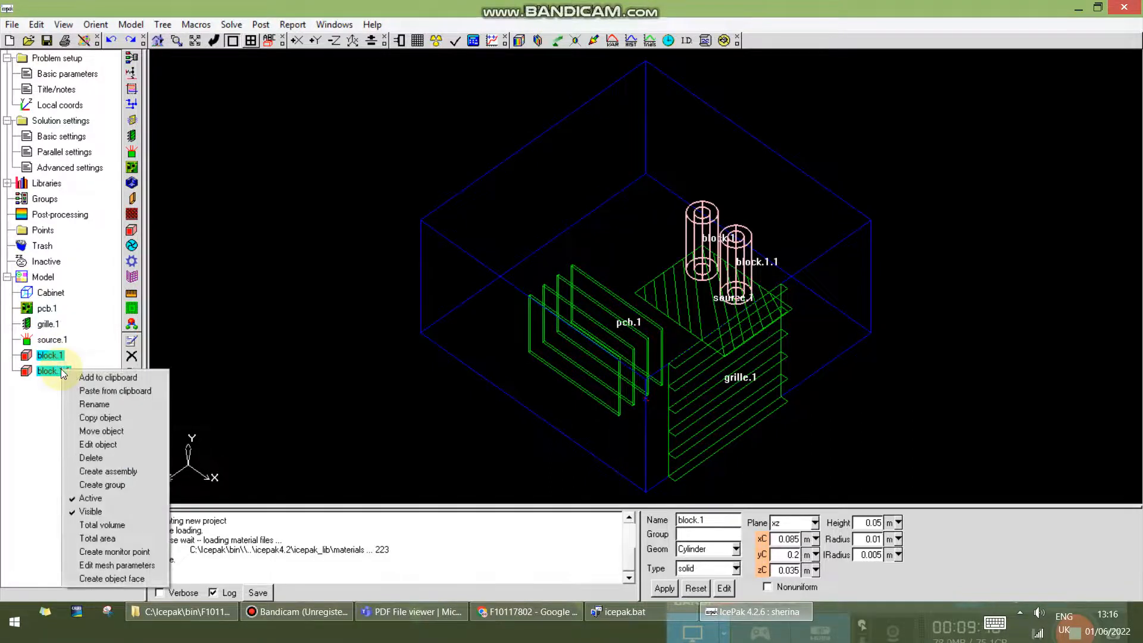
{"action": "left_click", "coordinate": [101, 418]}
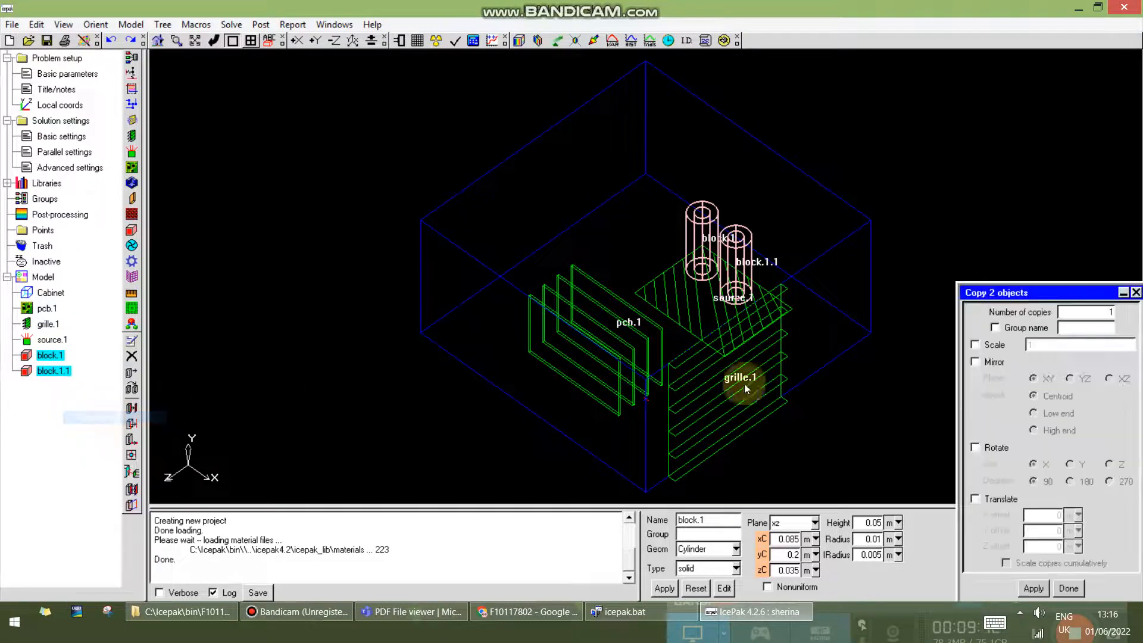
Make one copy of the two selected heat sinks with a translation Z offset of 0.03 m, as the assignment specifies
{"action": "left_click", "coordinate": [1100, 311]}
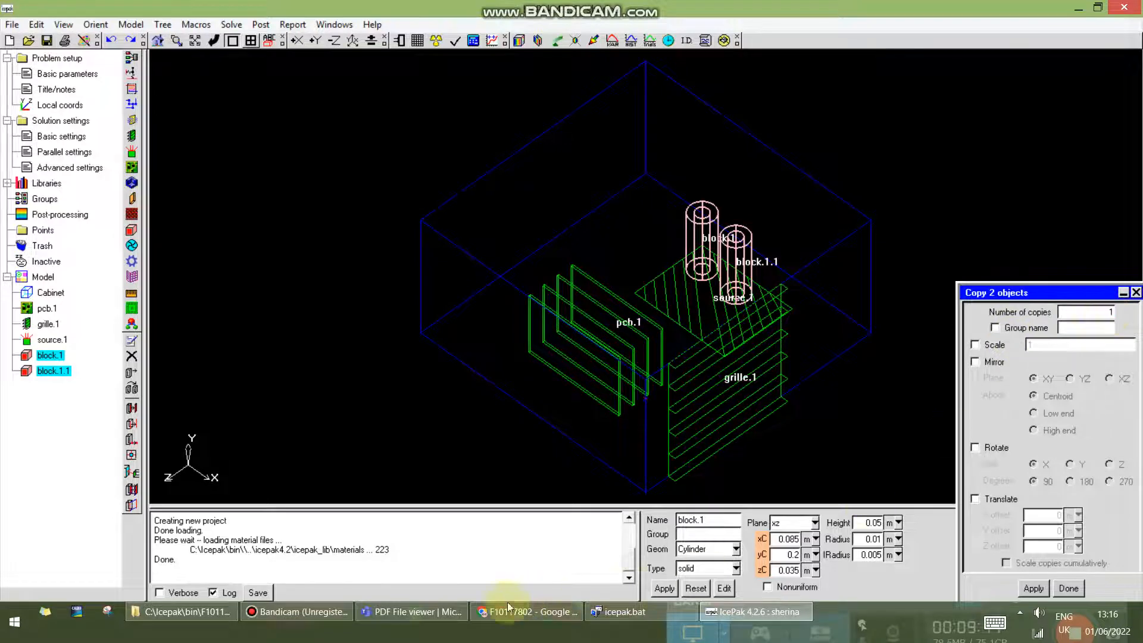
{"action": "left_click", "coordinate": [463, 609]}
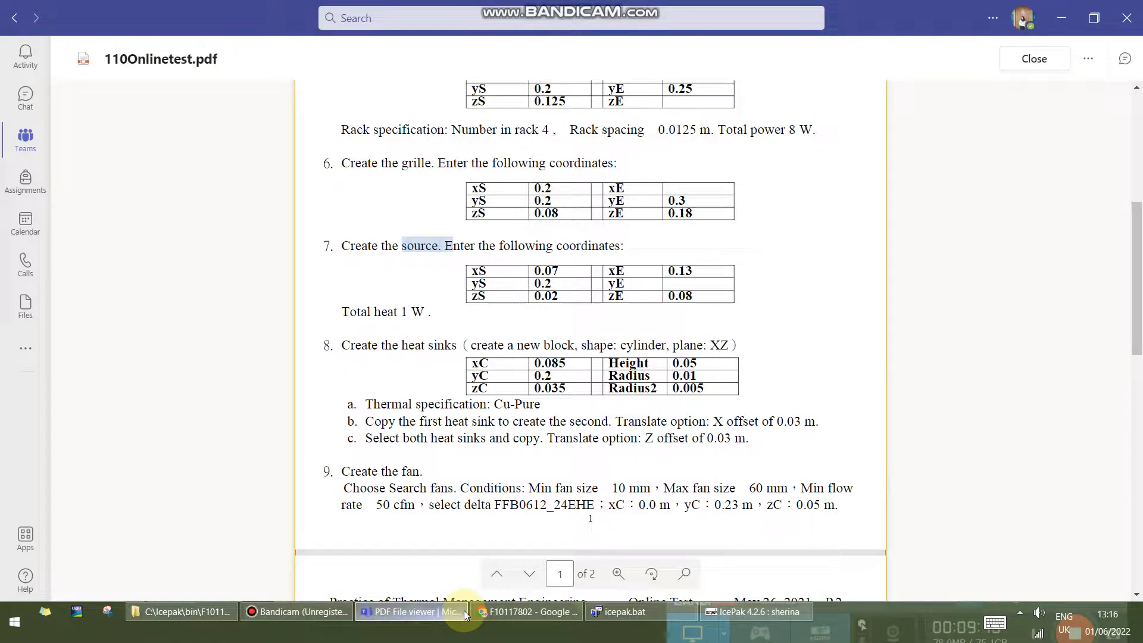
{"action": "left_click", "coordinate": [464, 613]}
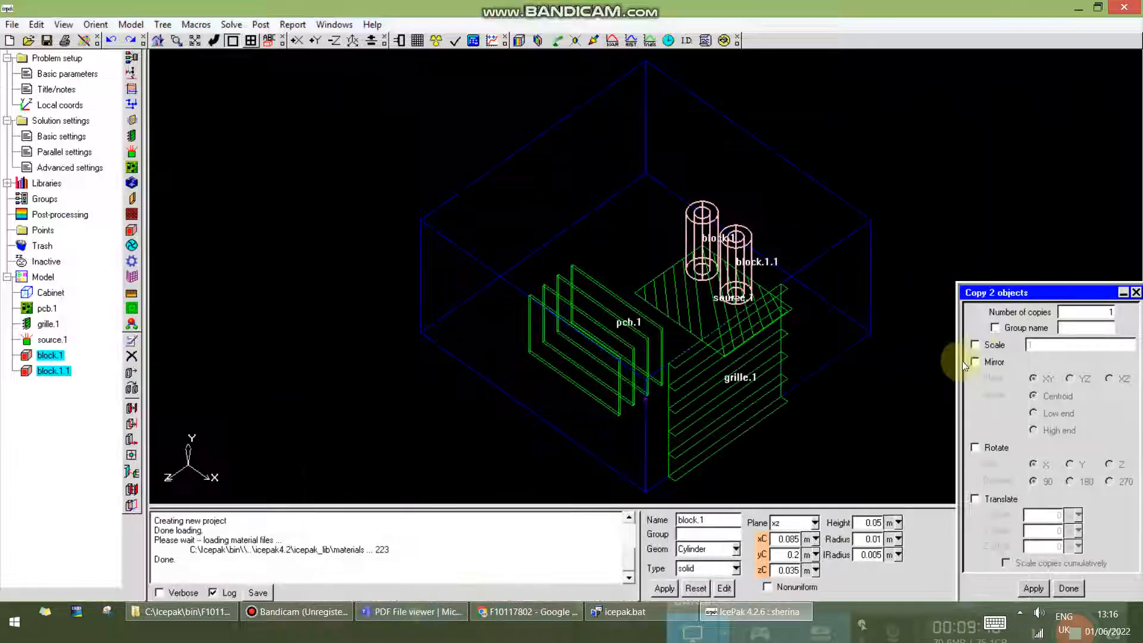
{"action": "left_click", "coordinate": [1000, 500]}
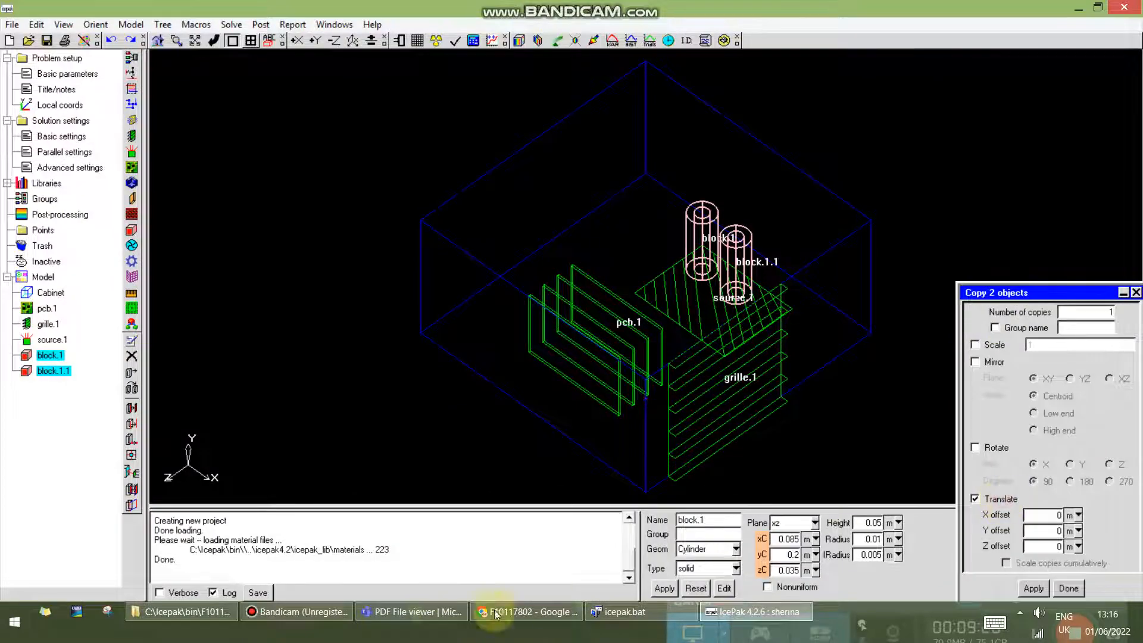
{"action": "left_click", "coordinate": [428, 617]}
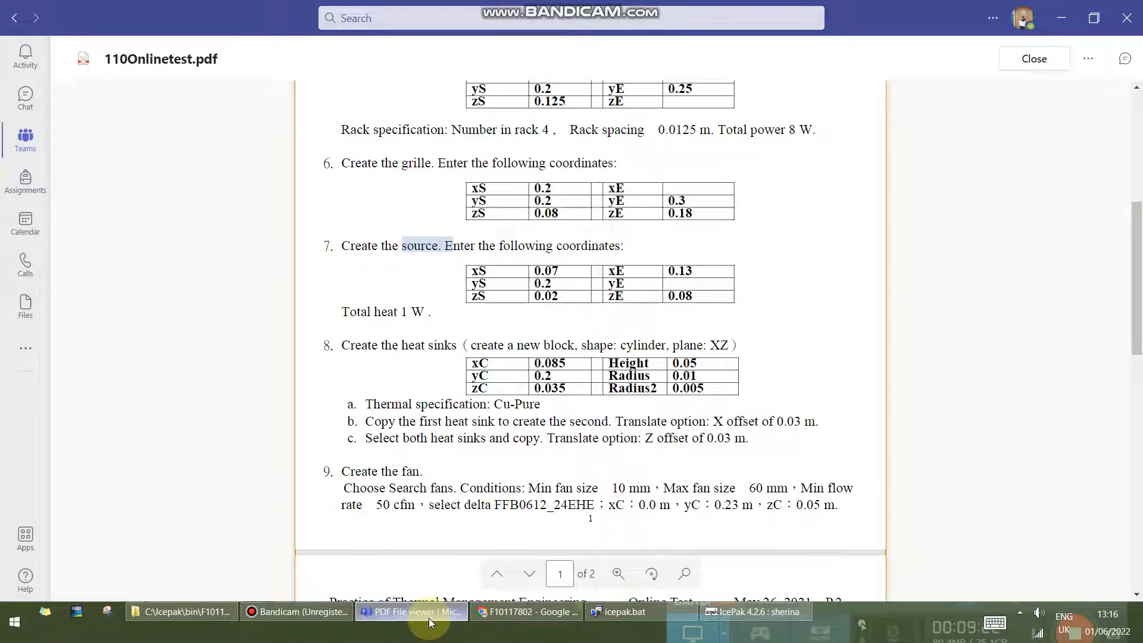
{"action": "left_click", "coordinate": [429, 618]}
{"action": "left_click", "coordinate": [1036, 548]}
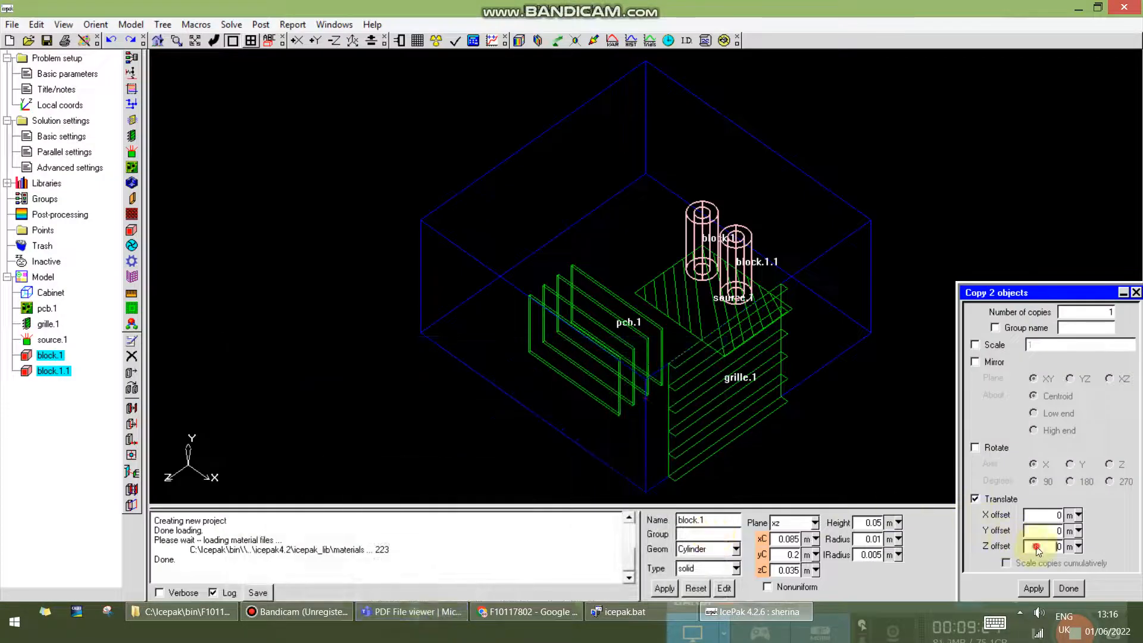
{"action": "type", "text": ".03"}
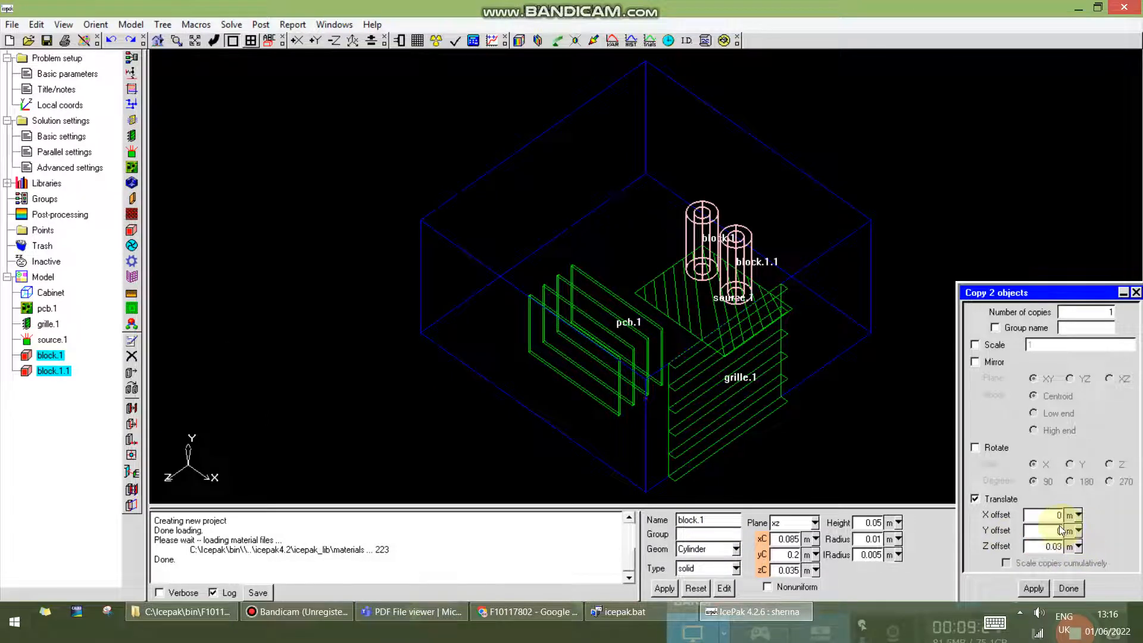
{"action": "left_click", "coordinate": [397, 613]}
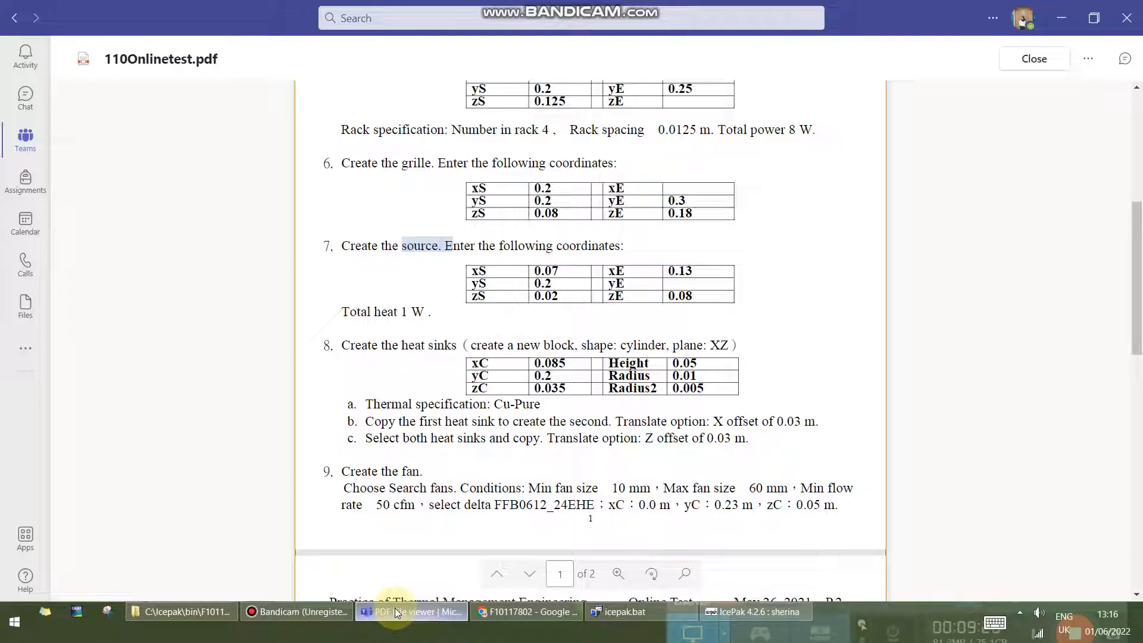
{"action": "left_click", "coordinate": [395, 608]}
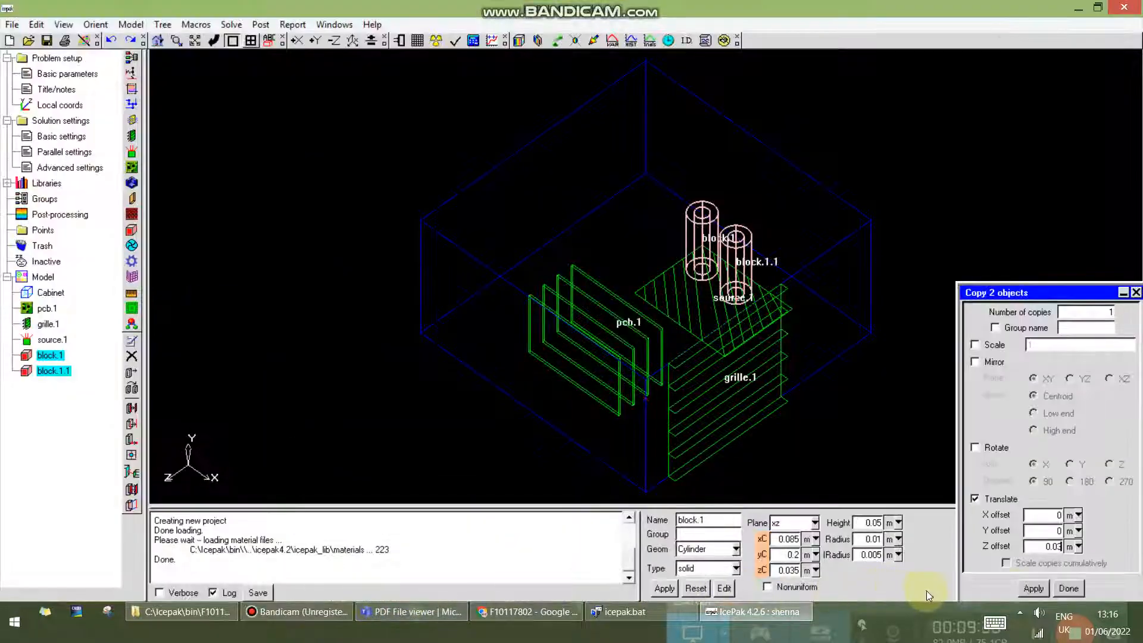
{"action": "left_click", "coordinate": [1033, 589]}
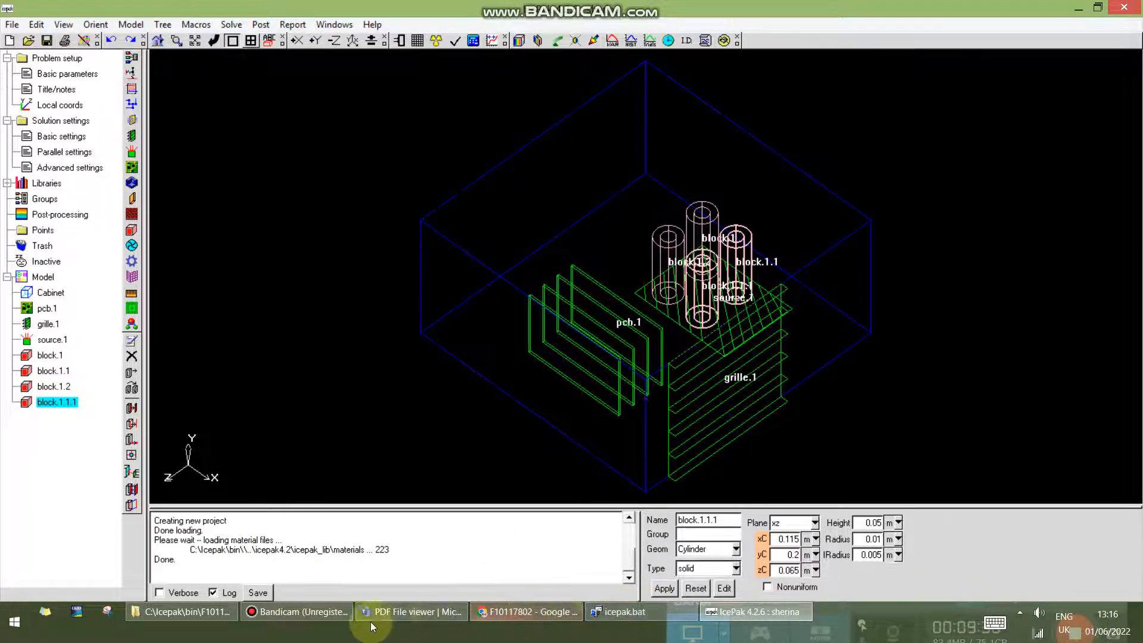
{"action": "left_click", "coordinate": [337, 619]}
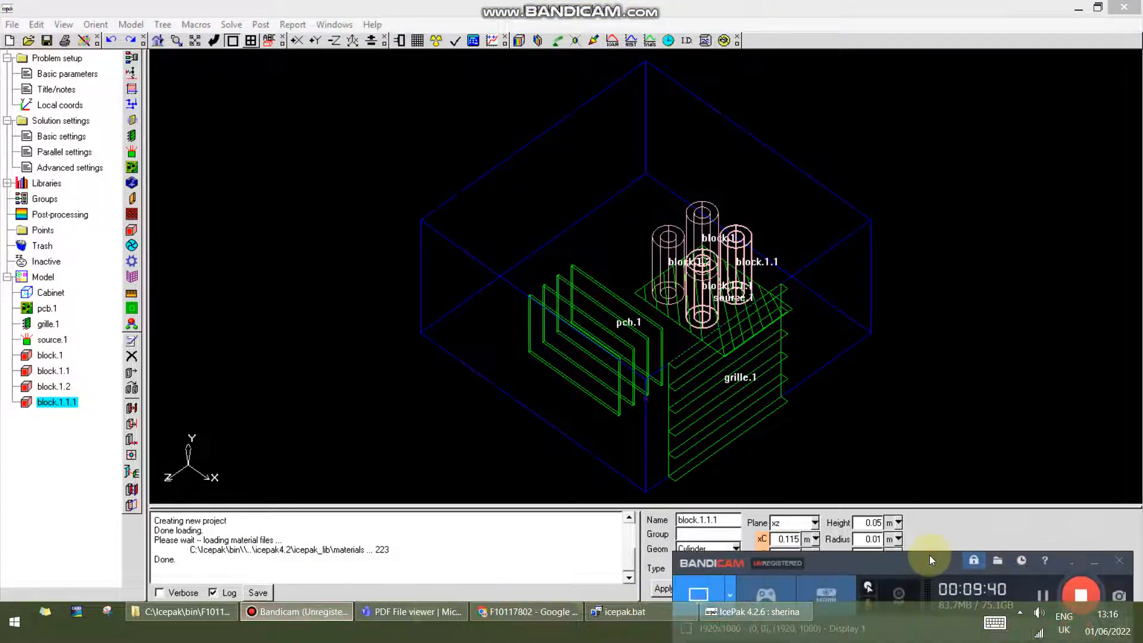
{"action": "left_click_drag", "start_coordinate": [905, 556], "coordinate": [919, 601]}
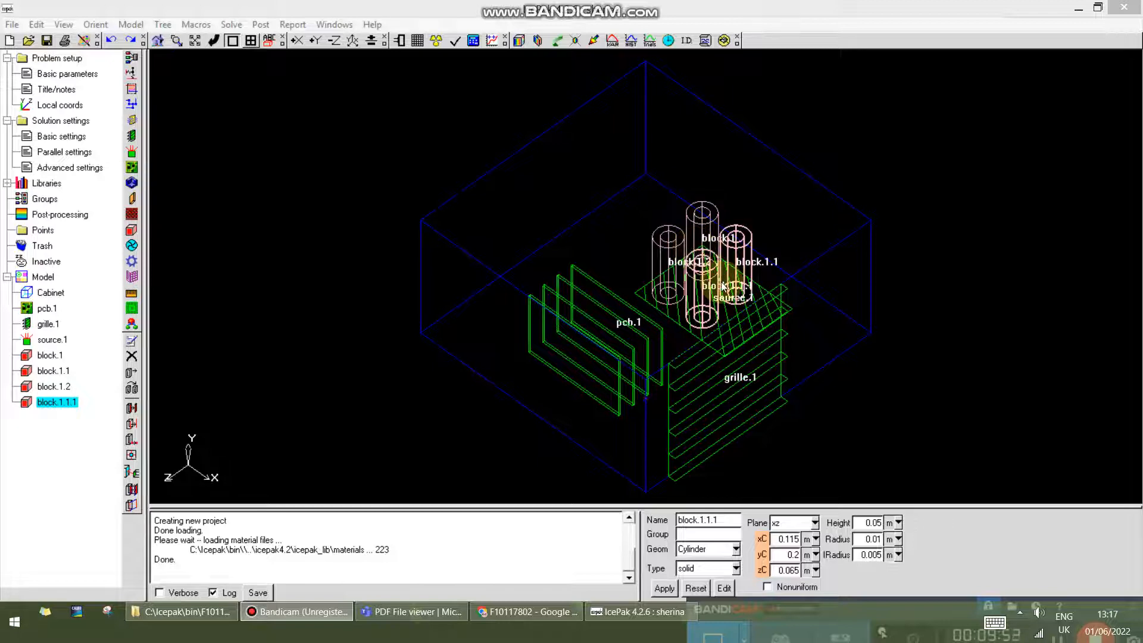
Check the assignment's fan instructions, then open the fan library search in Icepak
{"action": "left_click", "coordinate": [411, 611]}
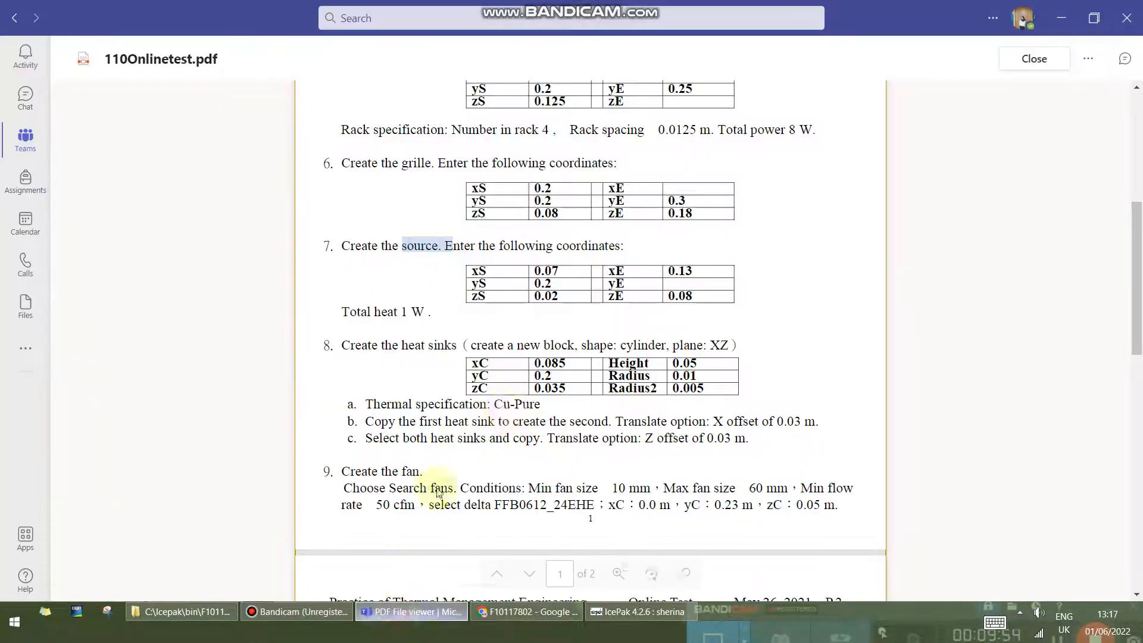
{"action": "scroll", "coordinate": [603, 406], "scroll_direction": "down", "scroll_amount": 2}
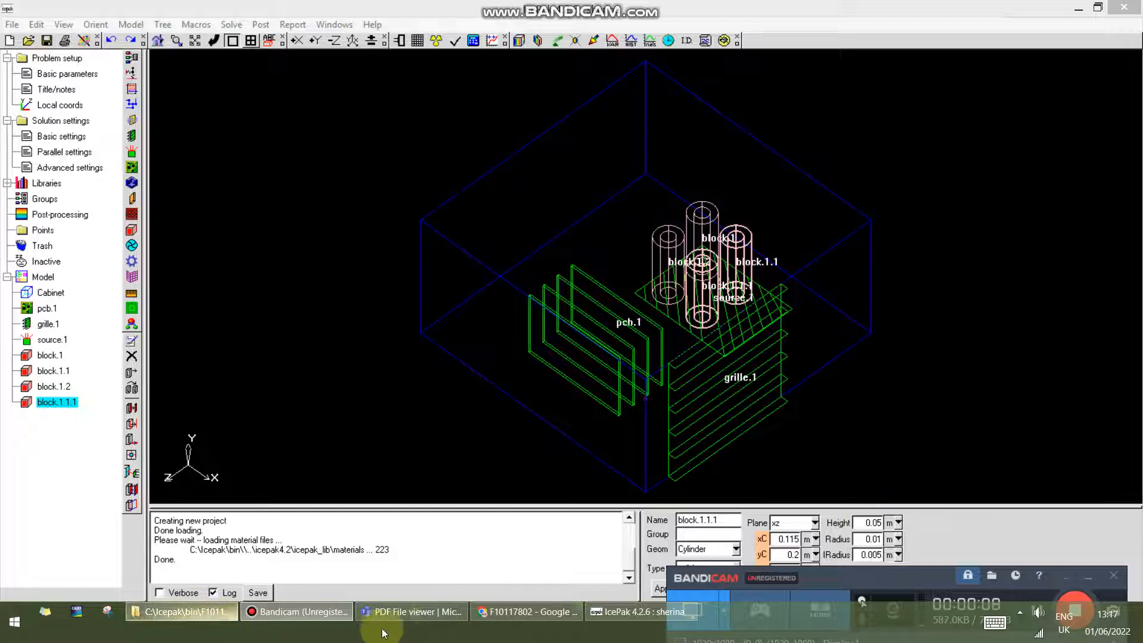
{"action": "left_click", "coordinate": [398, 612]}
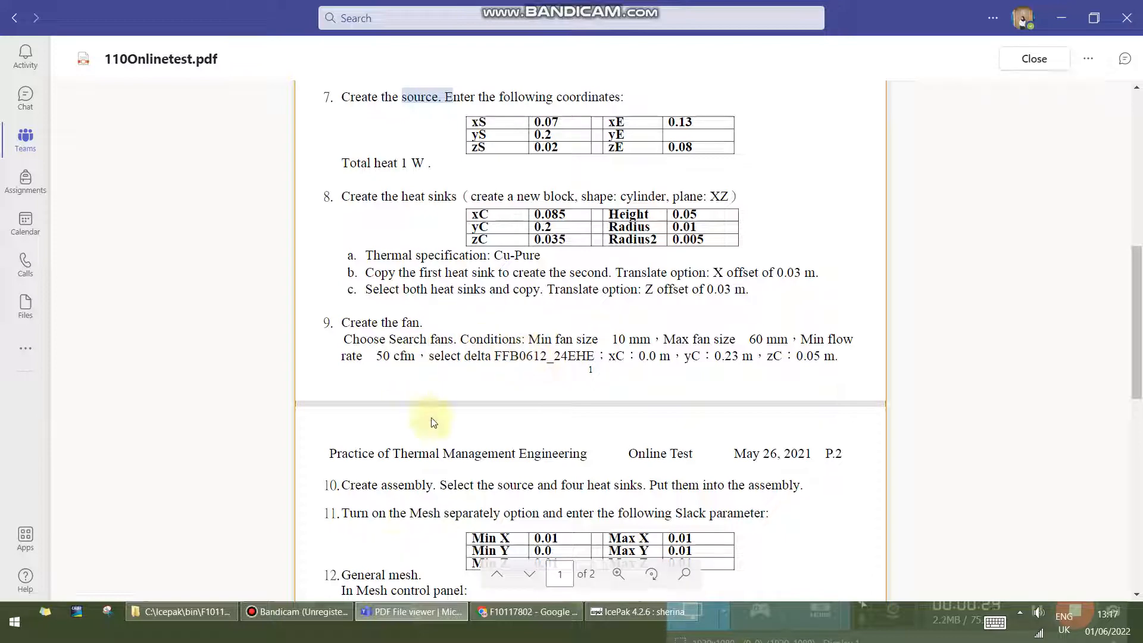
{"action": "left_click", "coordinate": [657, 614]}
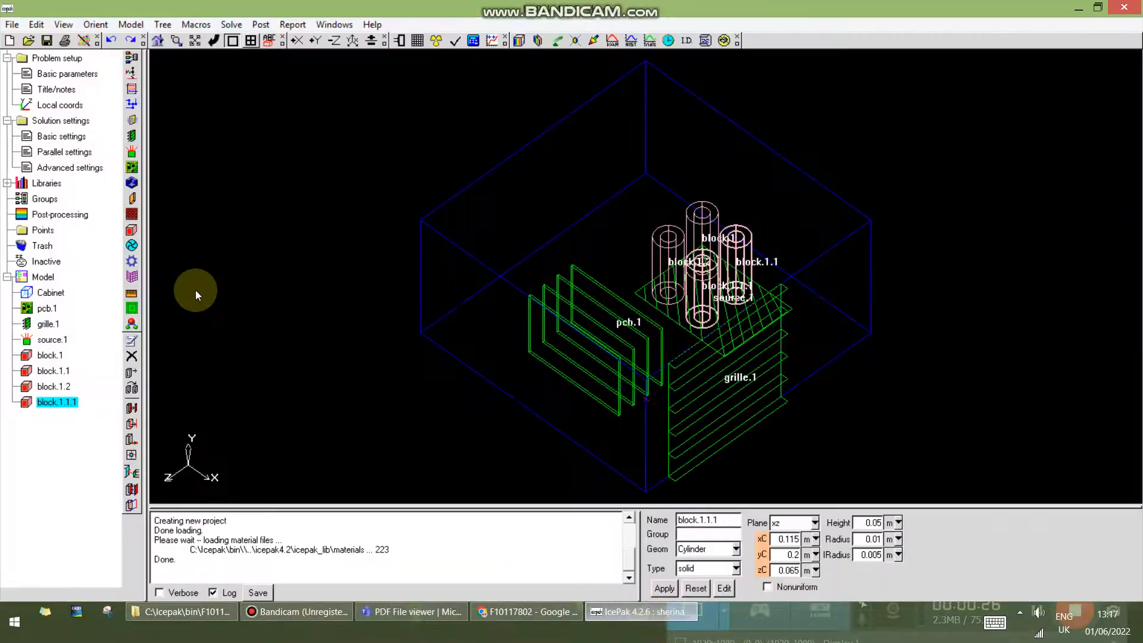
{"action": "left_click", "coordinate": [52, 185]}
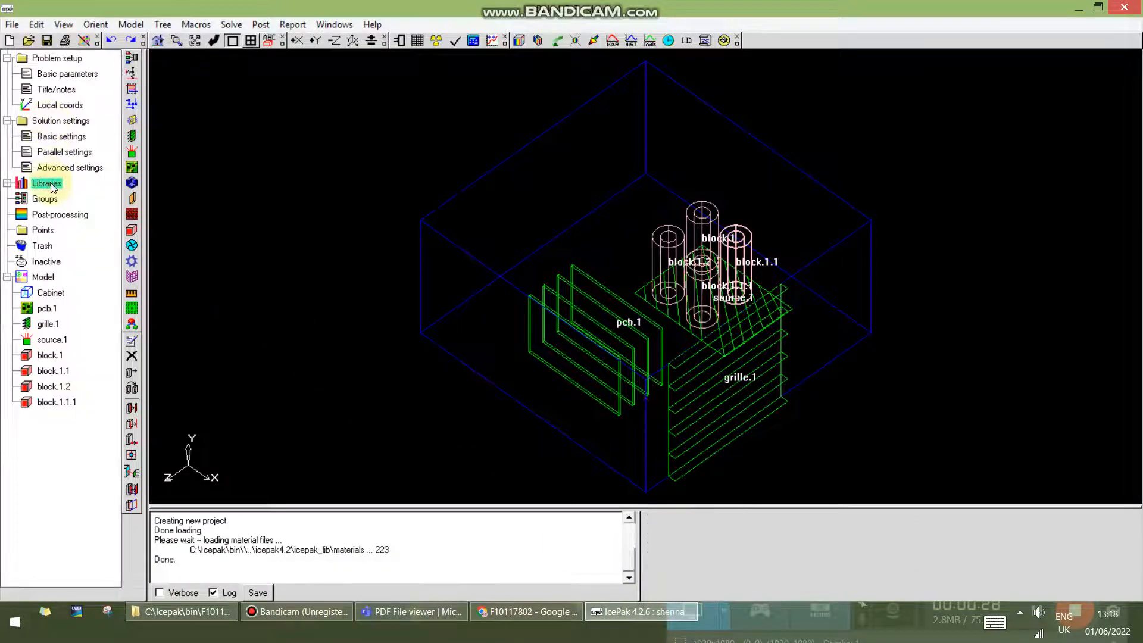
{"action": "right_click", "coordinate": [52, 188]}
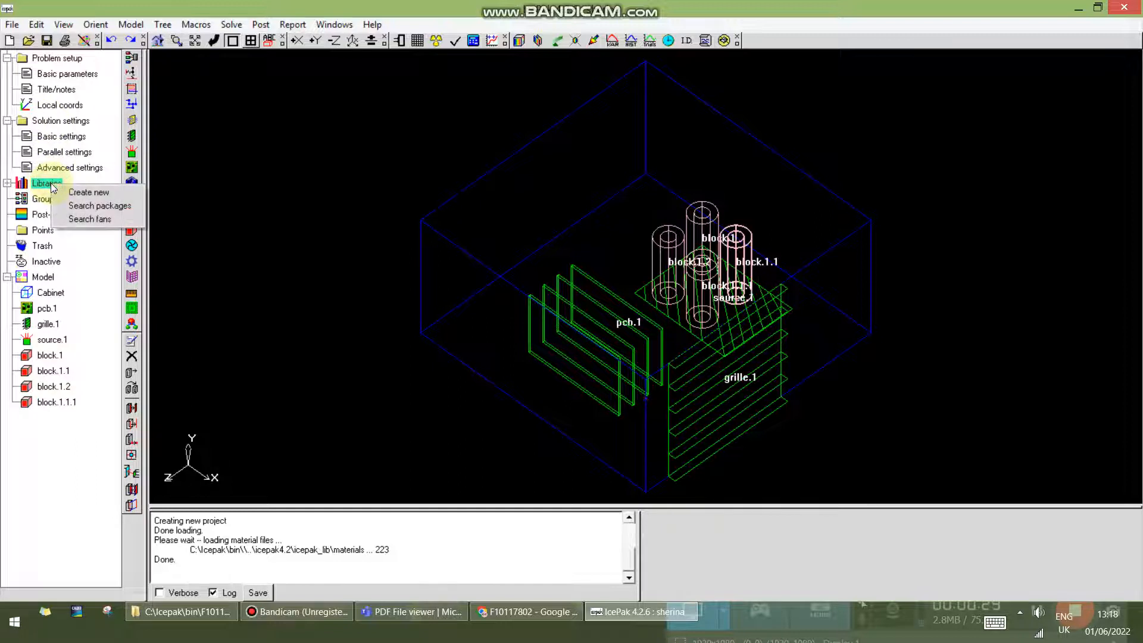
{"action": "left_click", "coordinate": [104, 219]}
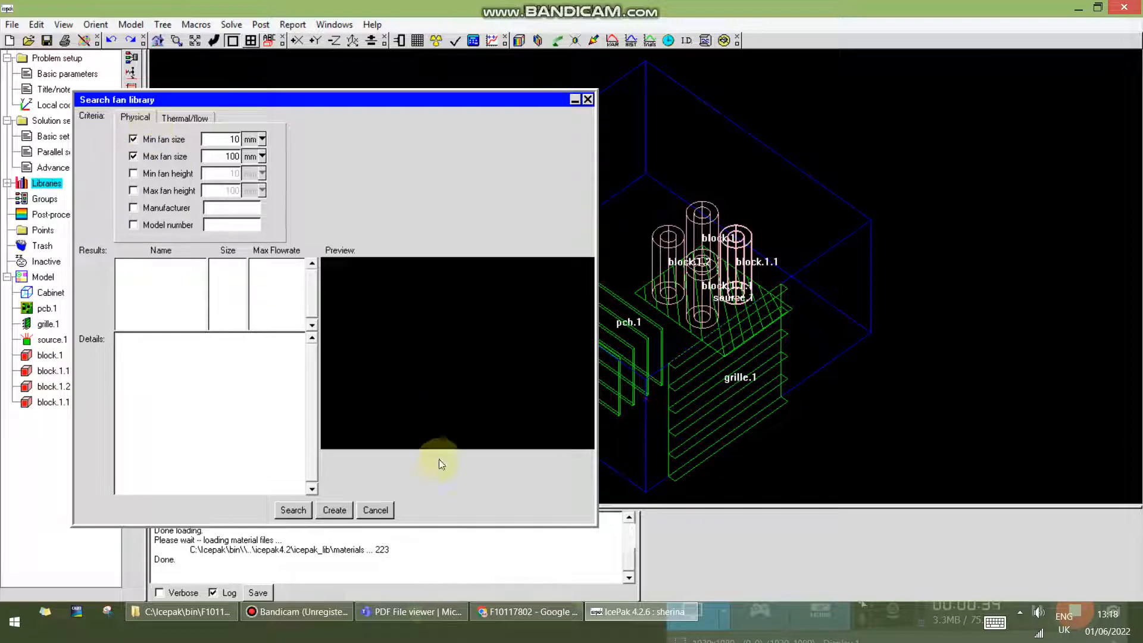
Set the fan search criteria from the assignment: maximum fan size 60 mm and minimum flow rate 50 cfm
{"action": "left_click", "coordinate": [442, 610]}
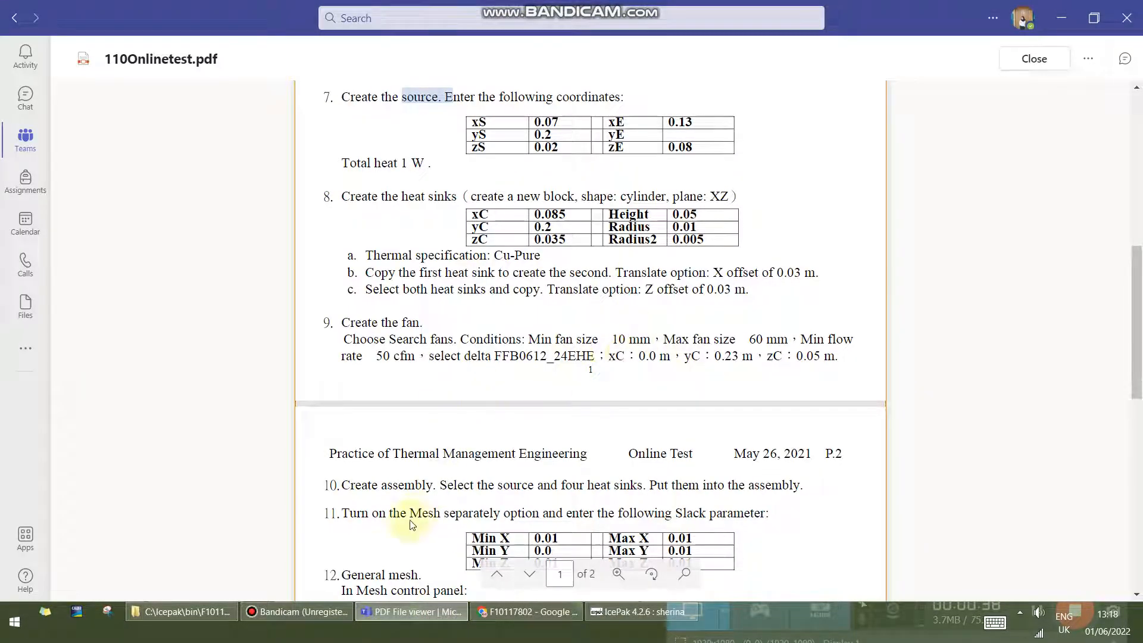
{"action": "left_click", "coordinate": [306, 615]}
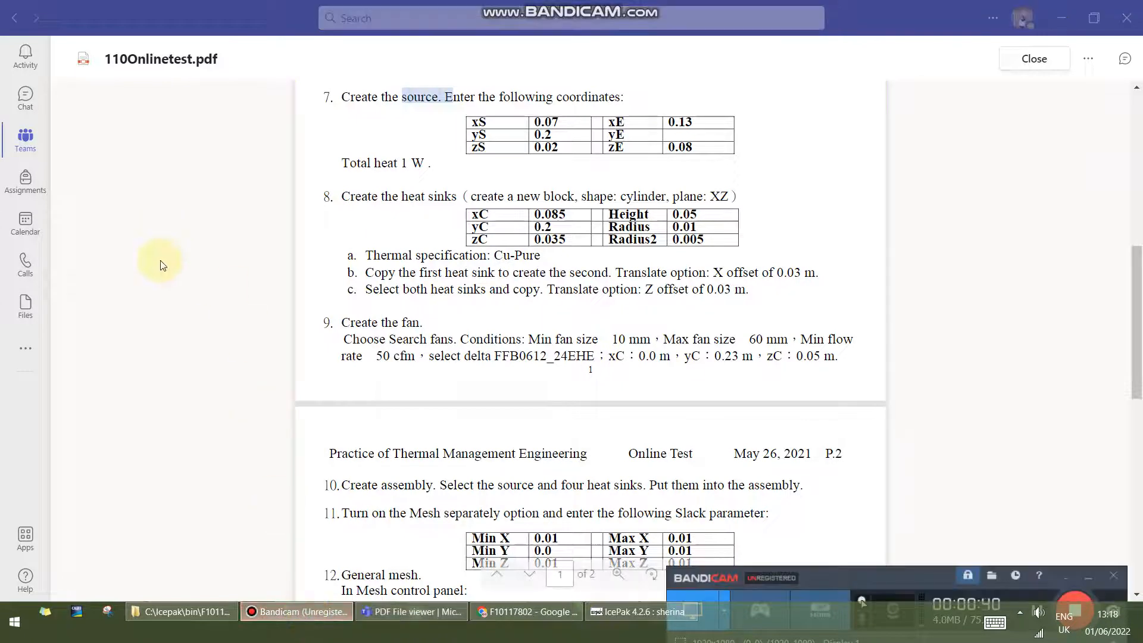
{"action": "left_click", "coordinate": [319, 619]}
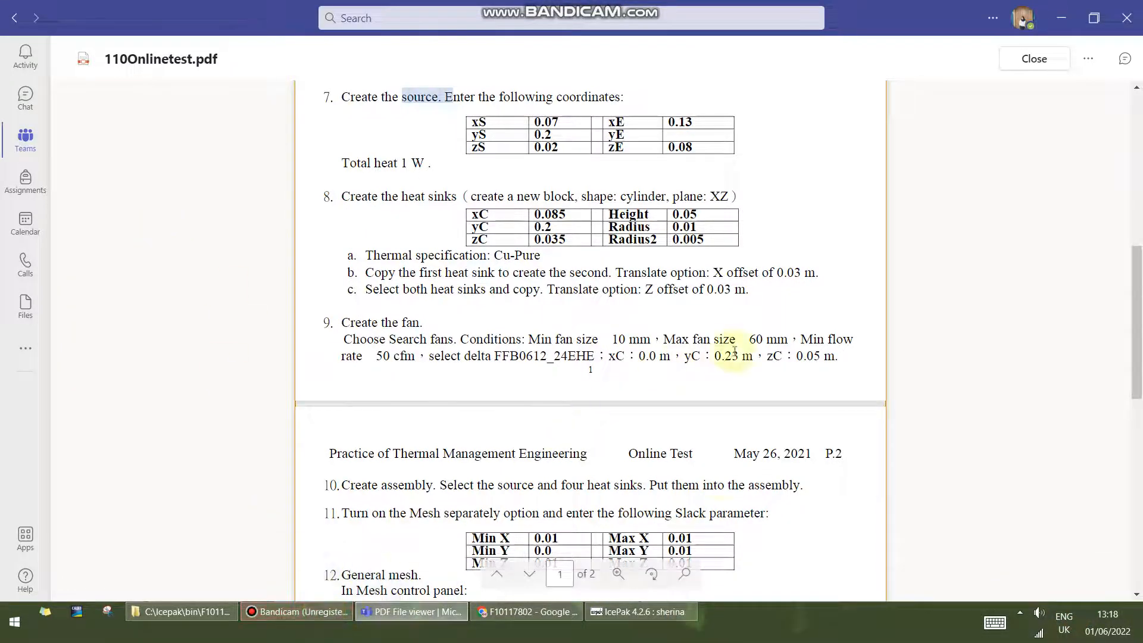
{"action": "left_click", "coordinate": [619, 625]}
{"action": "left_click", "coordinate": [221, 156]}
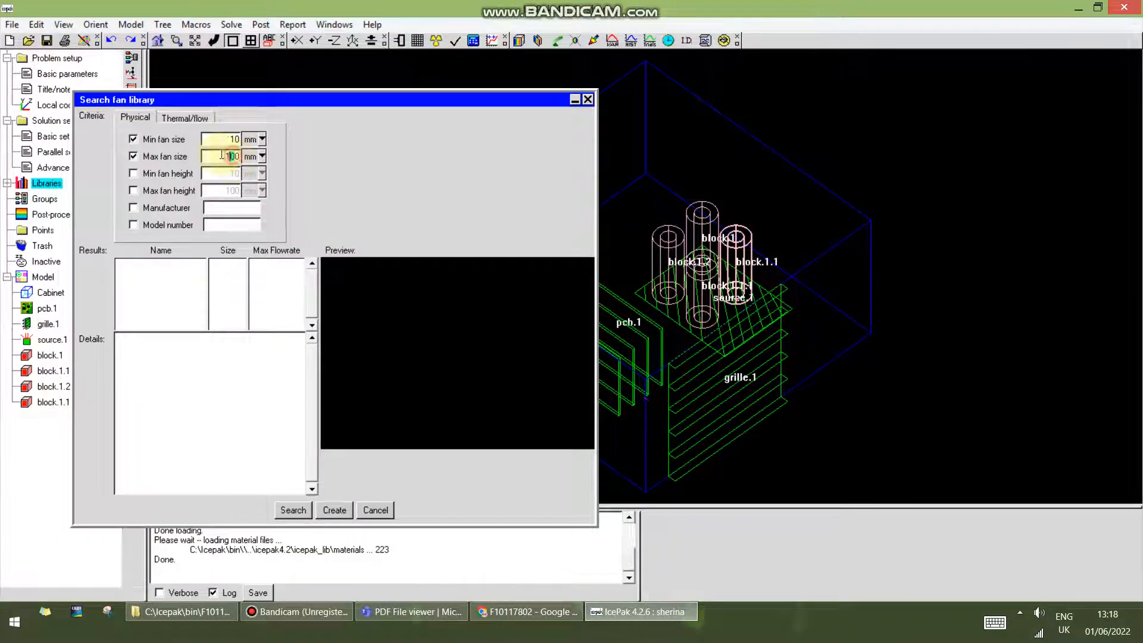
{"action": "left_click", "coordinate": [170, 116]}
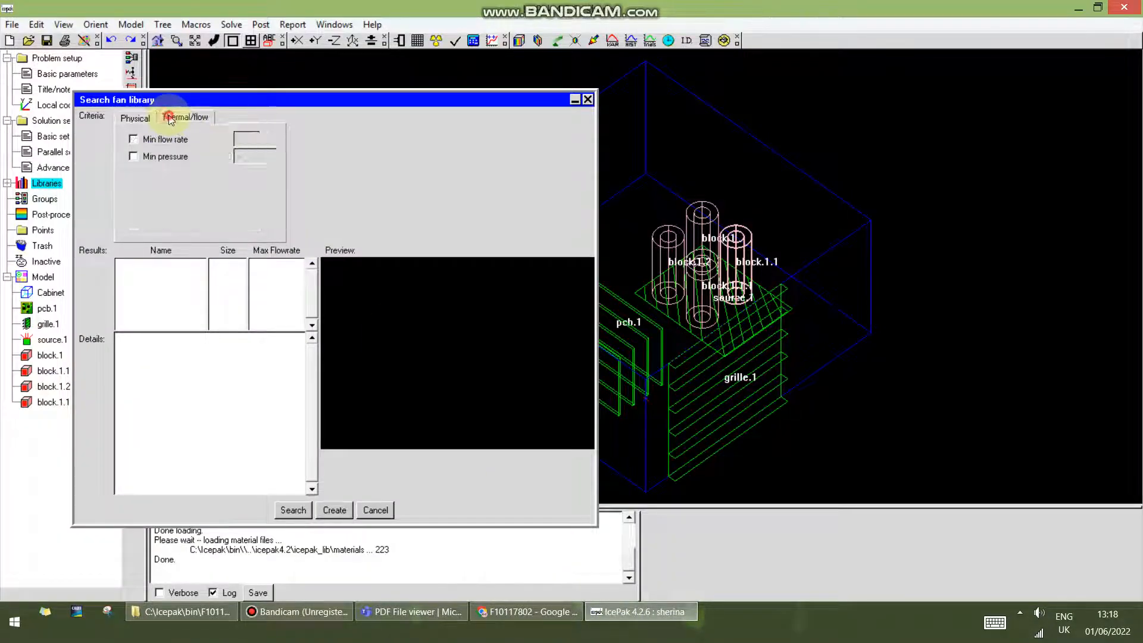
{"action": "left_click", "coordinate": [167, 139]}
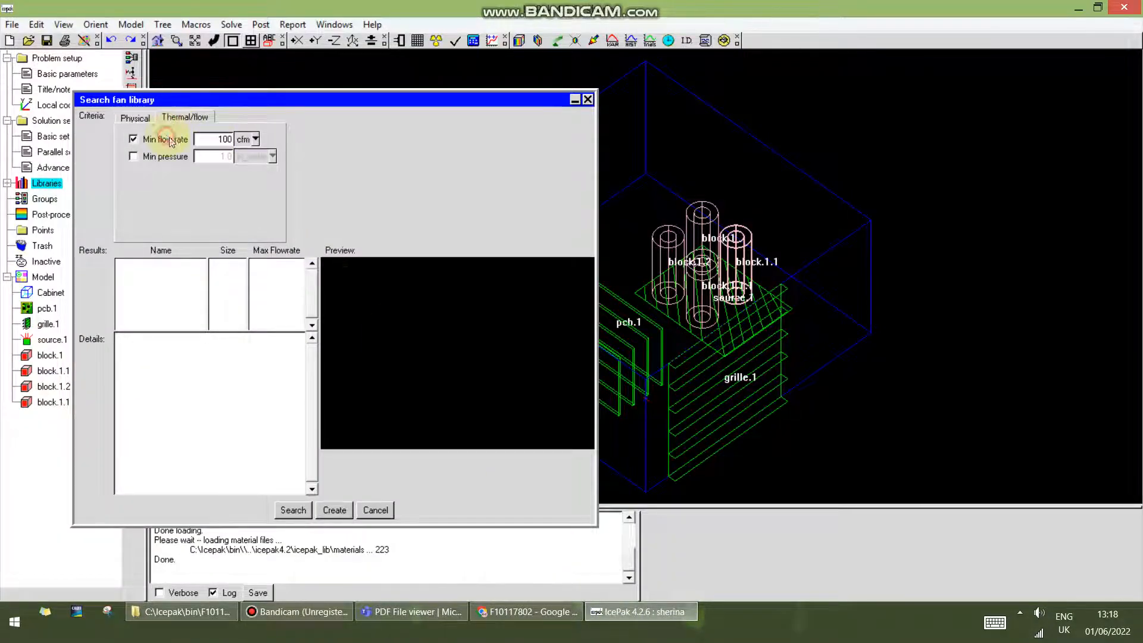
{"action": "double_click", "coordinate": [225, 139]}
{"action": "type", "text": "50"}
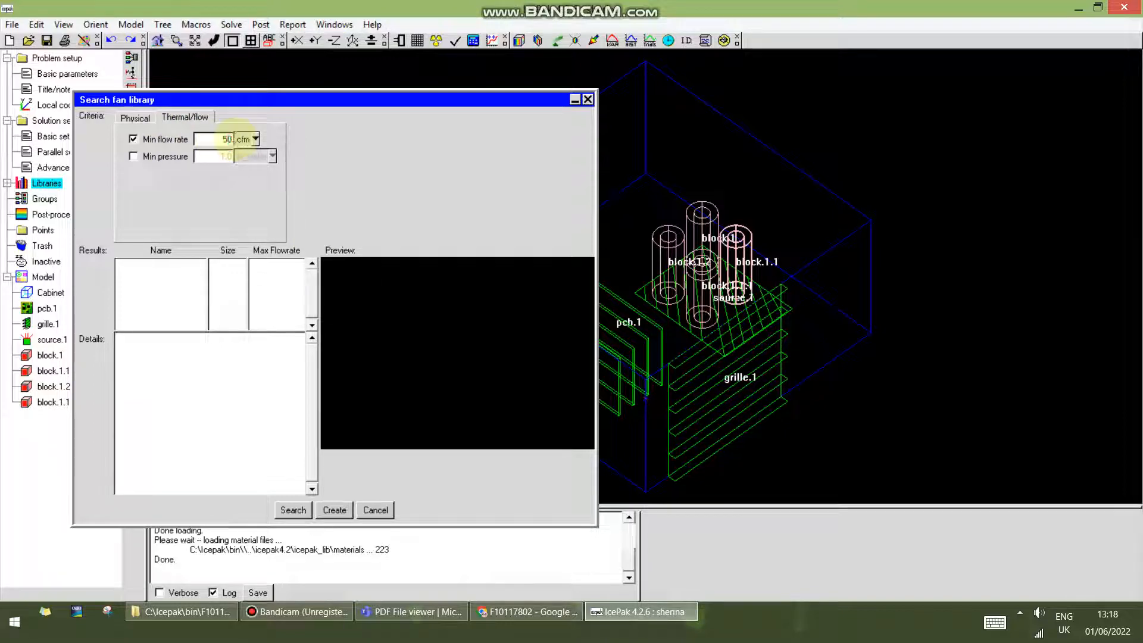
Check the required fan model in the assignment, search the library and create the delta.FFB0612_24EHE fan
{"action": "left_click", "coordinate": [434, 611]}
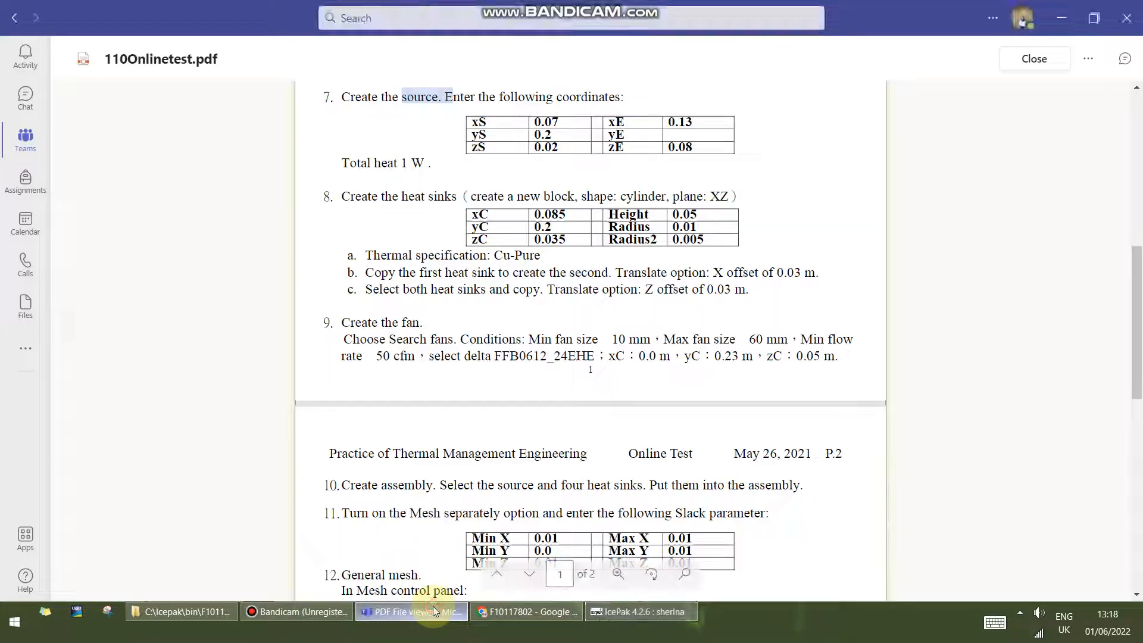
{"action": "left_click", "coordinate": [433, 611]}
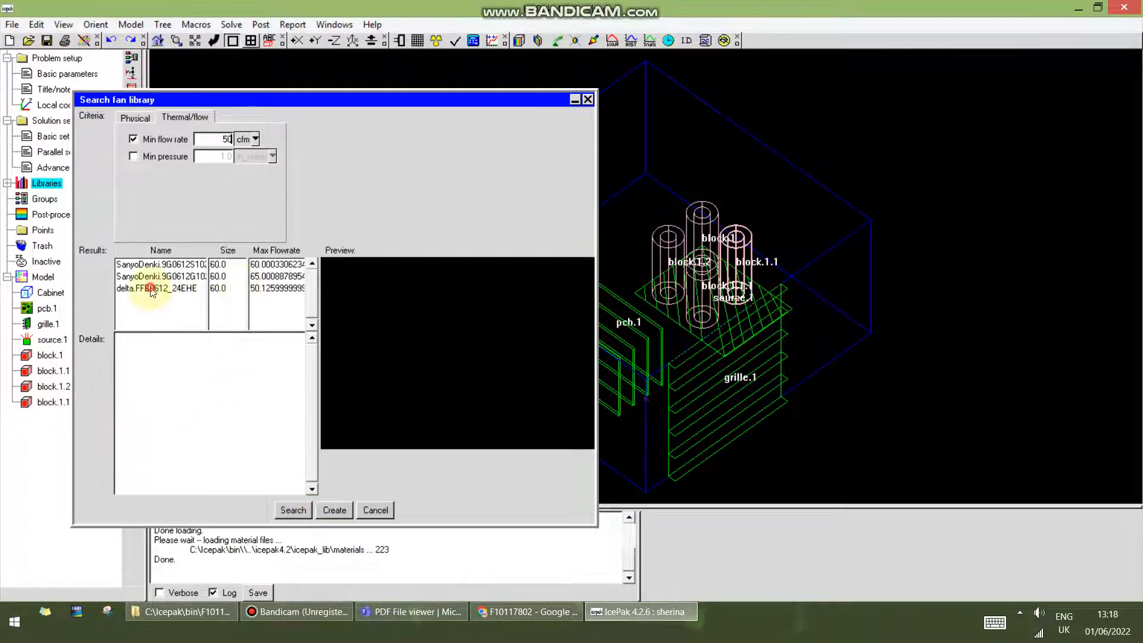
{"action": "left_click", "coordinate": [153, 289]}
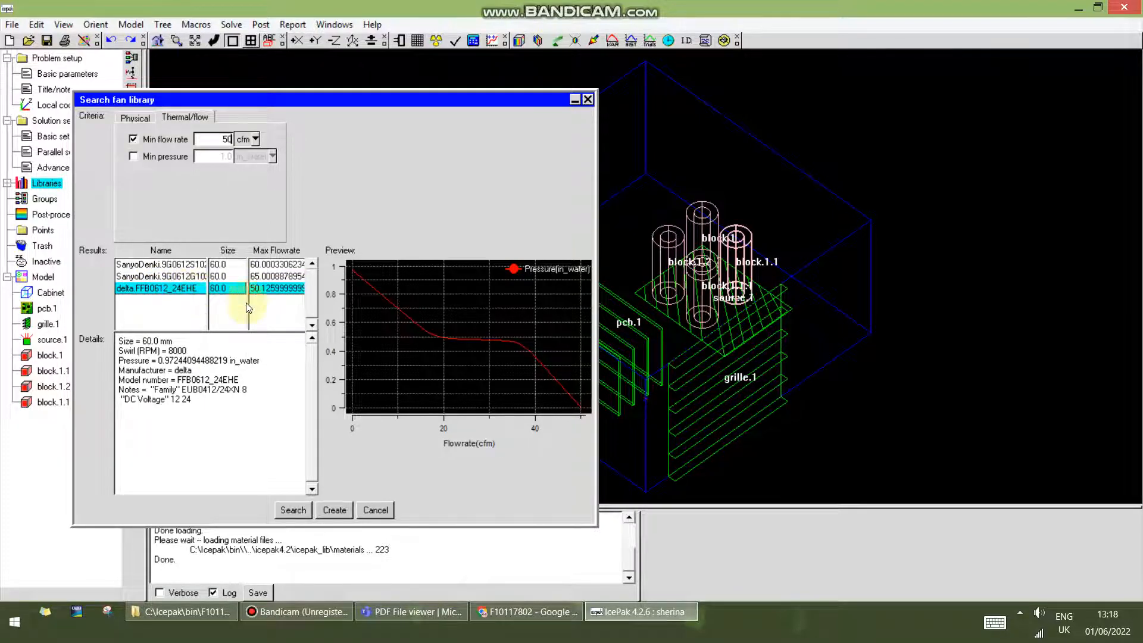
{"action": "left_click", "coordinate": [334, 509]}
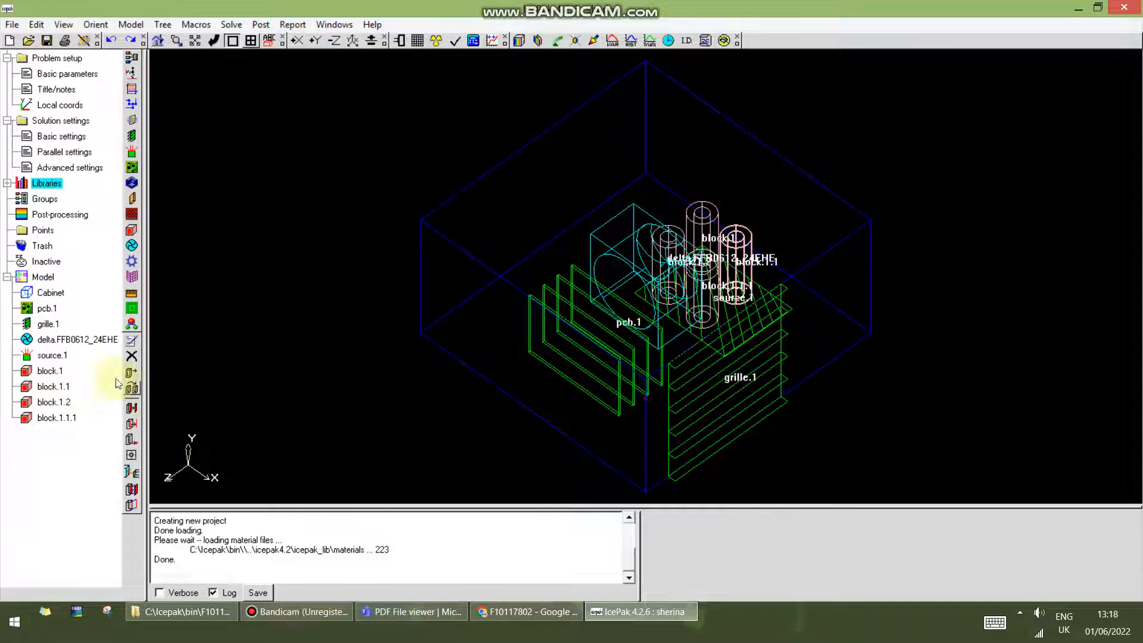
Open the delta fan's geometry settings and check its required center coordinates in the assignment
{"action": "left_click", "coordinate": [67, 340]}
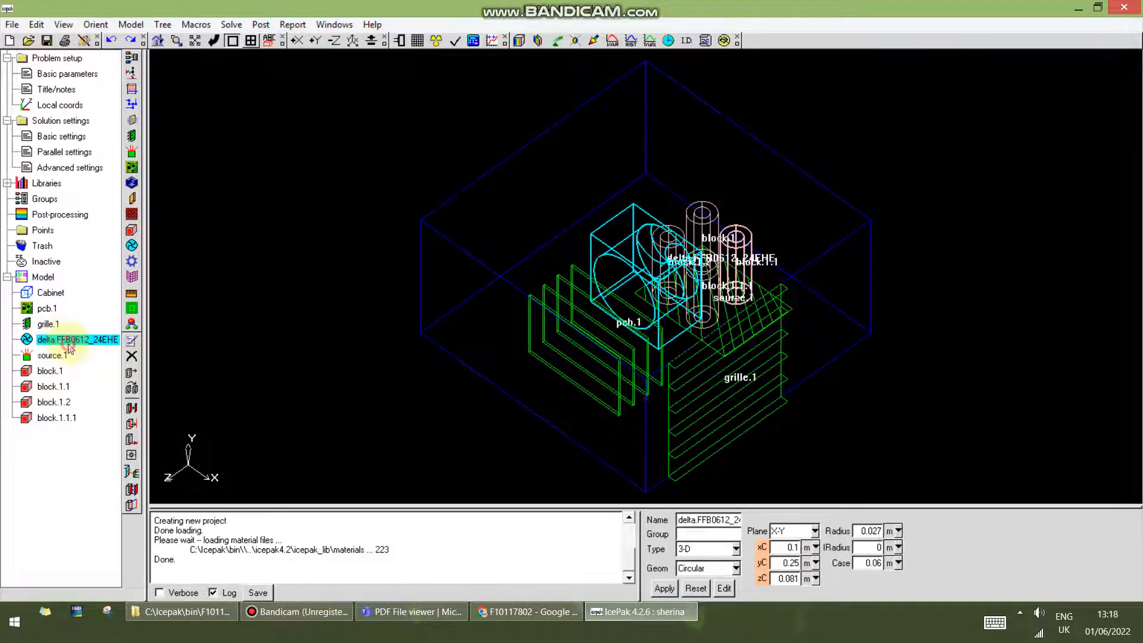
{"action": "double_click", "coordinate": [70, 343]}
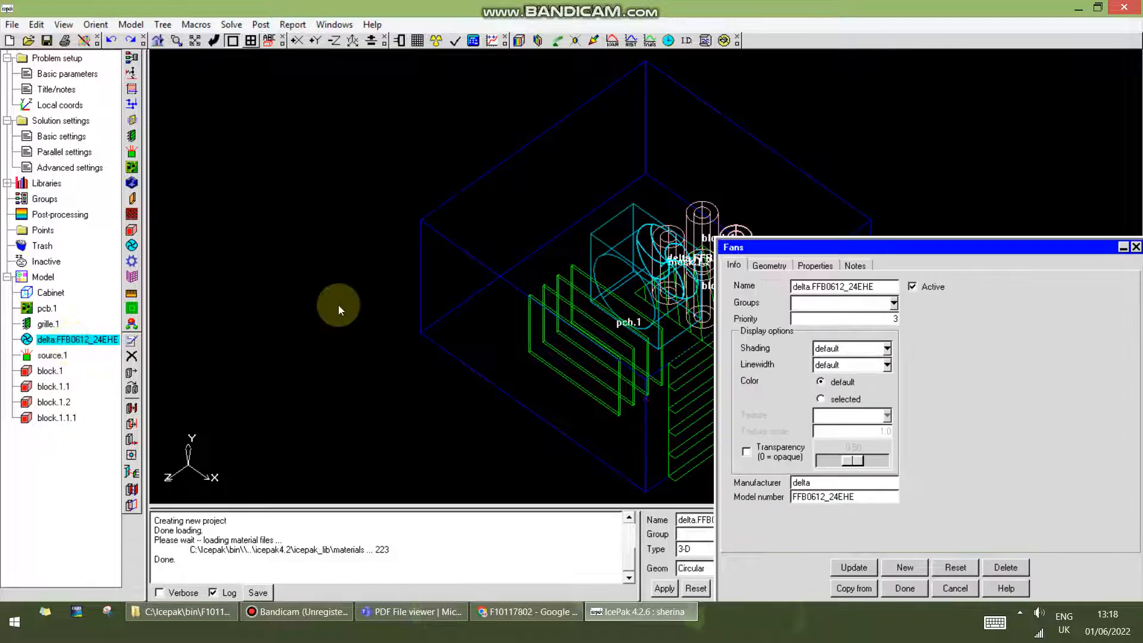
{"action": "left_click", "coordinate": [769, 265]}
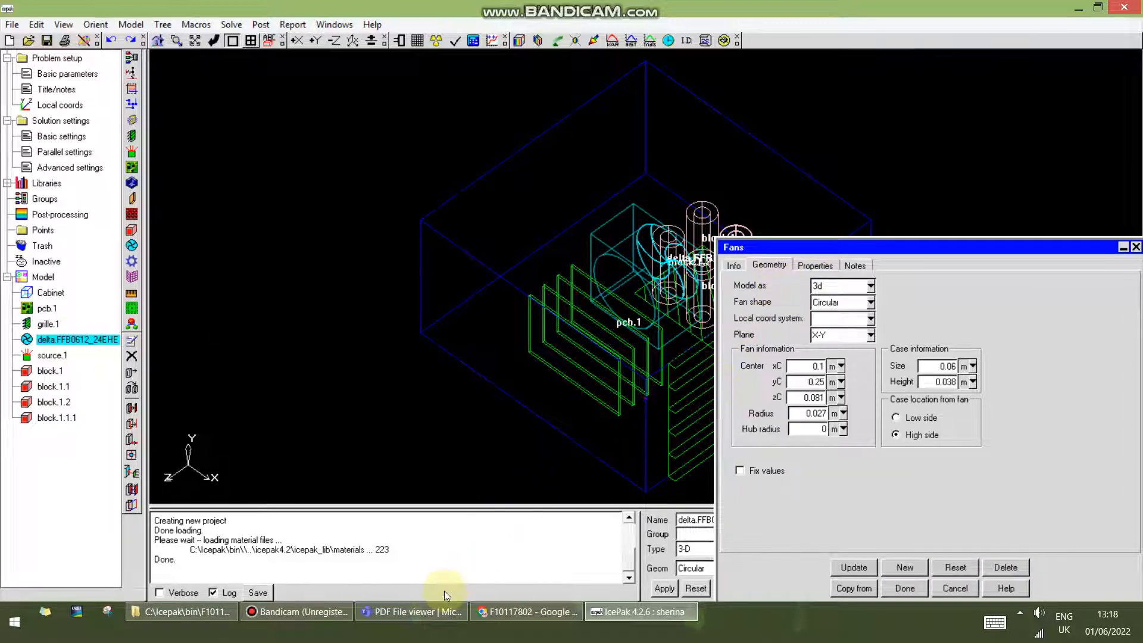
{"action": "mouse_move", "coordinate": [425, 613]}
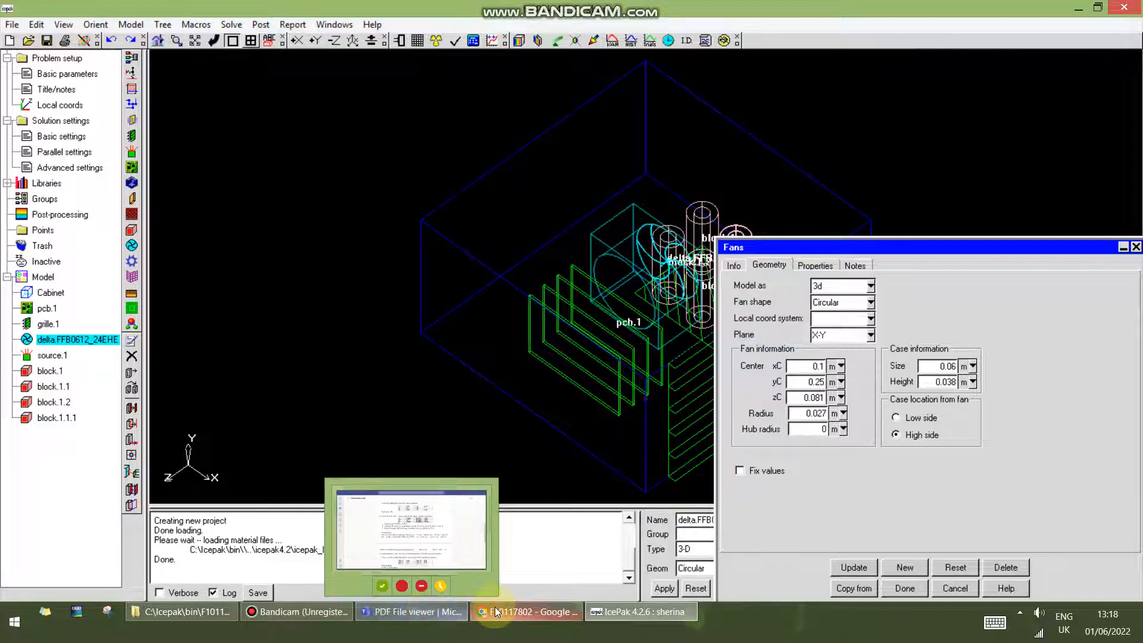
{"action": "left_click", "coordinate": [387, 612]}
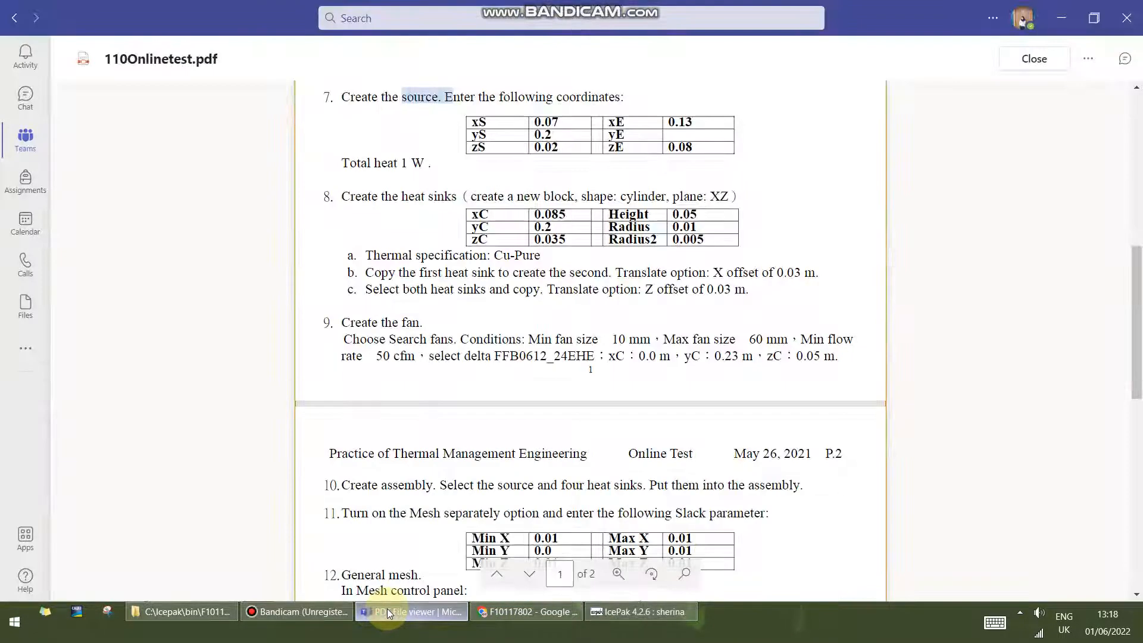
{"action": "scroll", "coordinate": [606, 375], "scroll_direction": "down", "scroll_amount": 1}
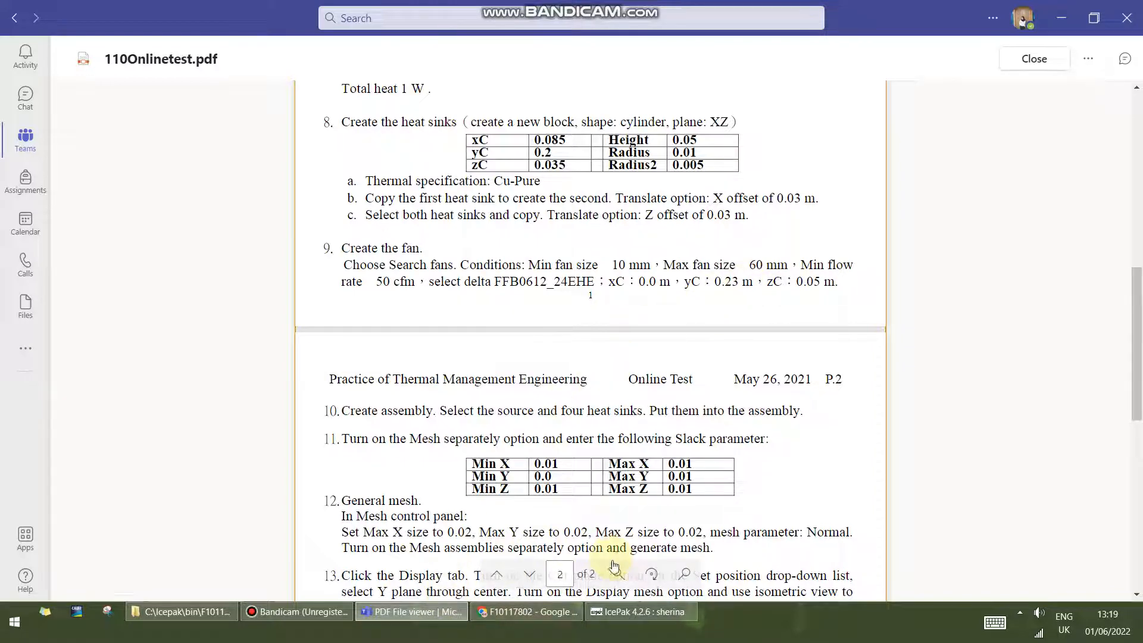
{"action": "left_click", "coordinate": [614, 617]}
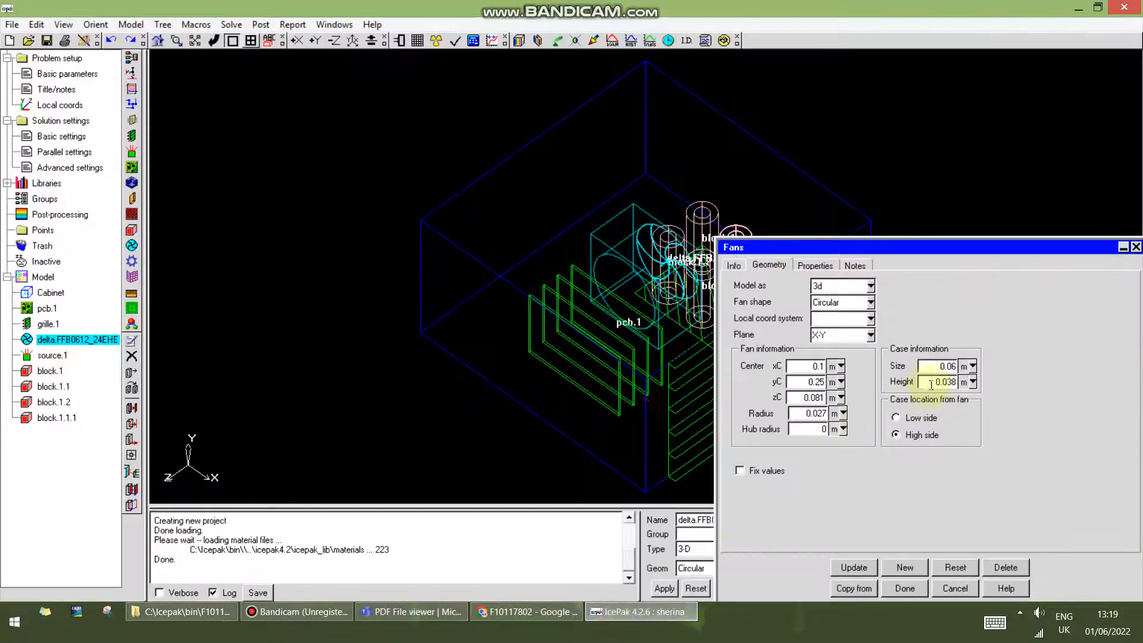
Try to place the fan's center at xC 0, yC 0.23 and zC 0.05 m on the X-Y plane
{"action": "left_click_drag", "start_coordinate": [797, 366], "coordinate": [853, 367]}
{"action": "type", "text": "0"}
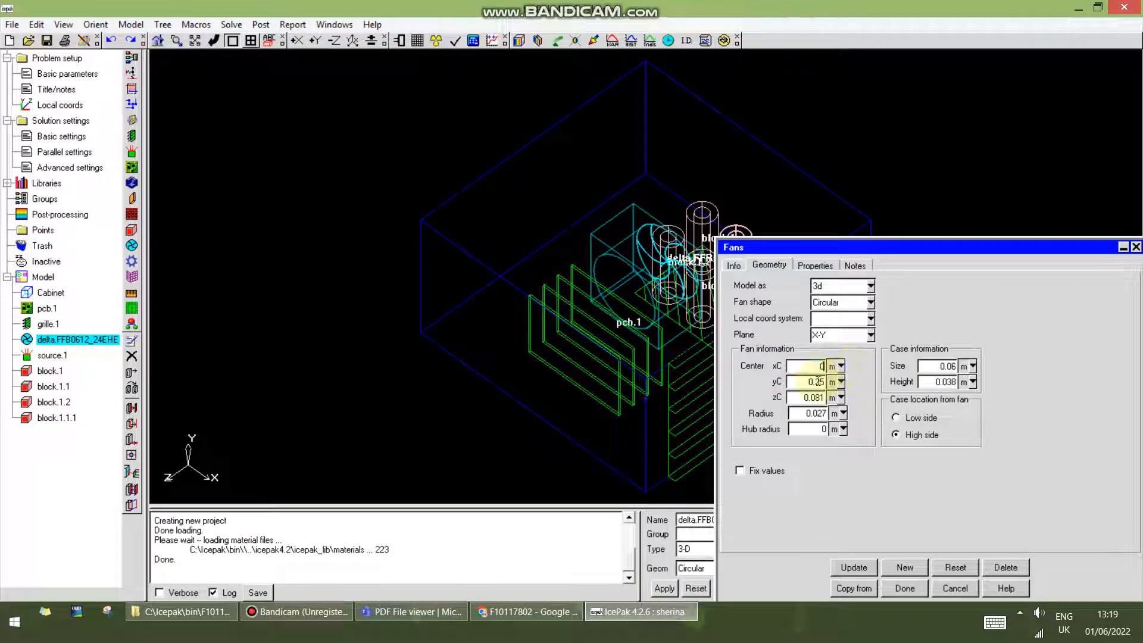
{"action": "left_click", "coordinate": [824, 382]}
{"action": "left_click", "coordinate": [823, 398]}
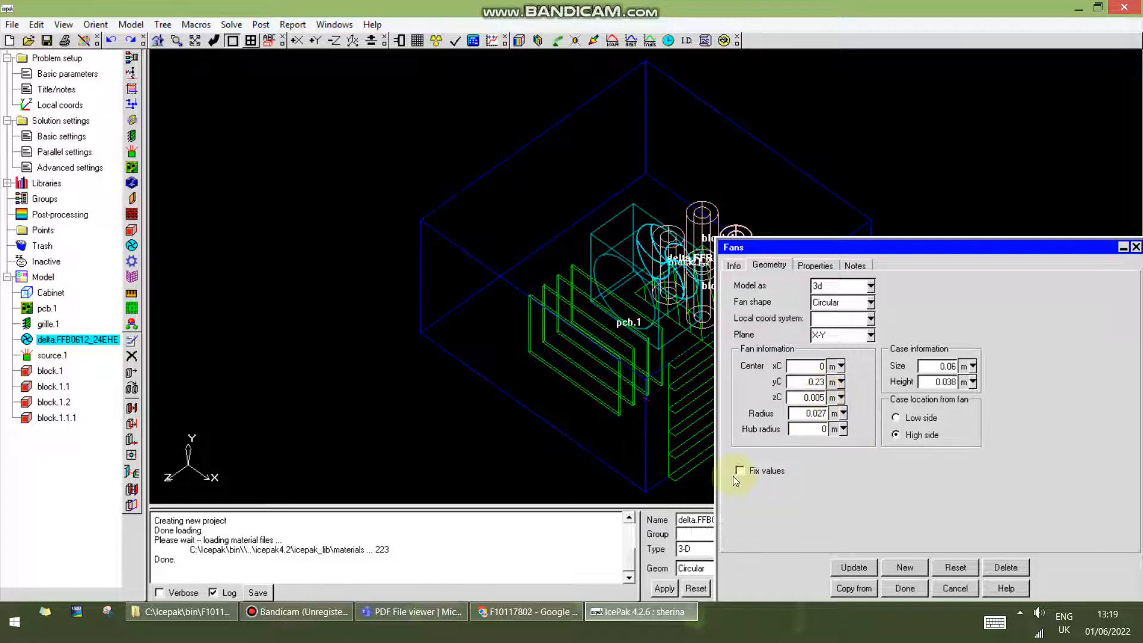
{"action": "left_click", "coordinate": [412, 613]}
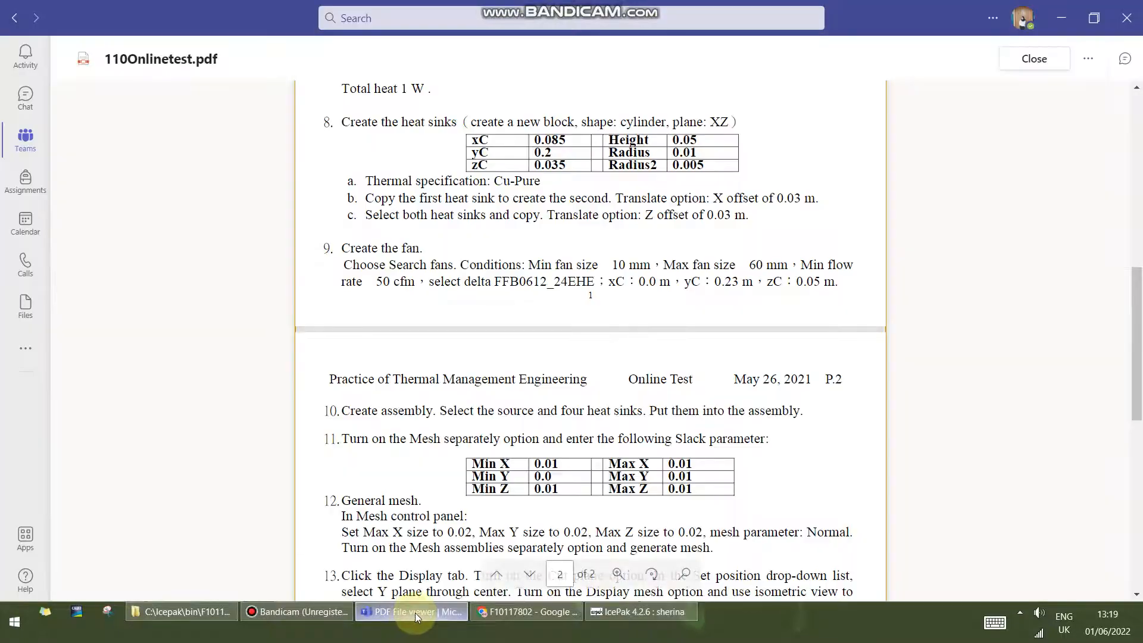
{"action": "left_click", "coordinate": [415, 613]}
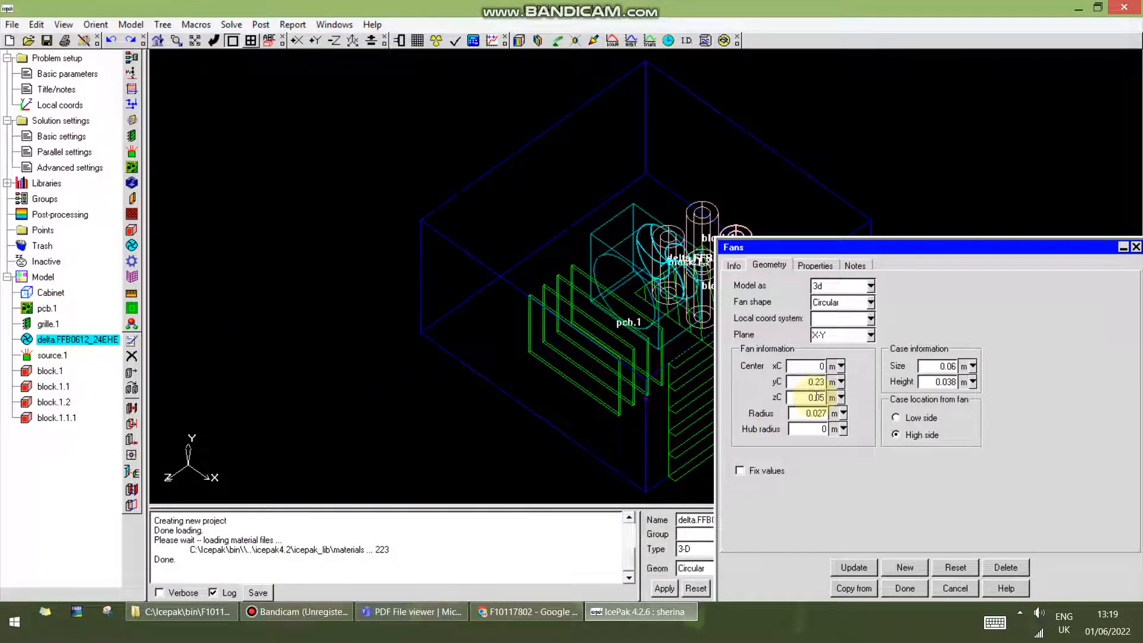
{"action": "left_click", "coordinate": [854, 567]}
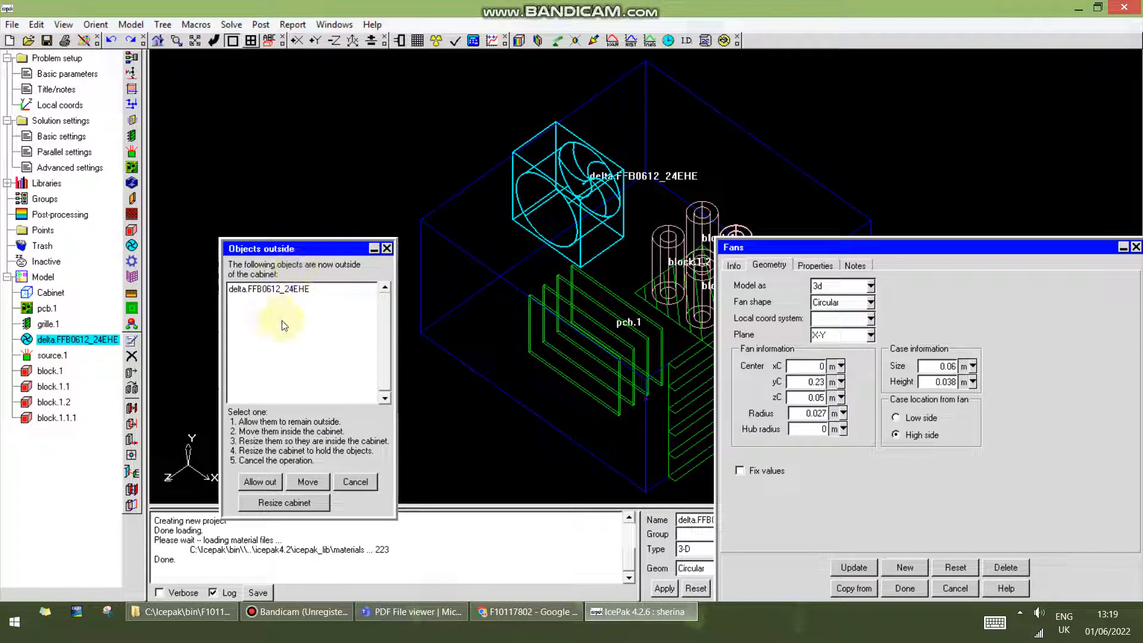
{"action": "left_click_drag", "start_coordinate": [273, 250], "coordinate": [386, 214]}
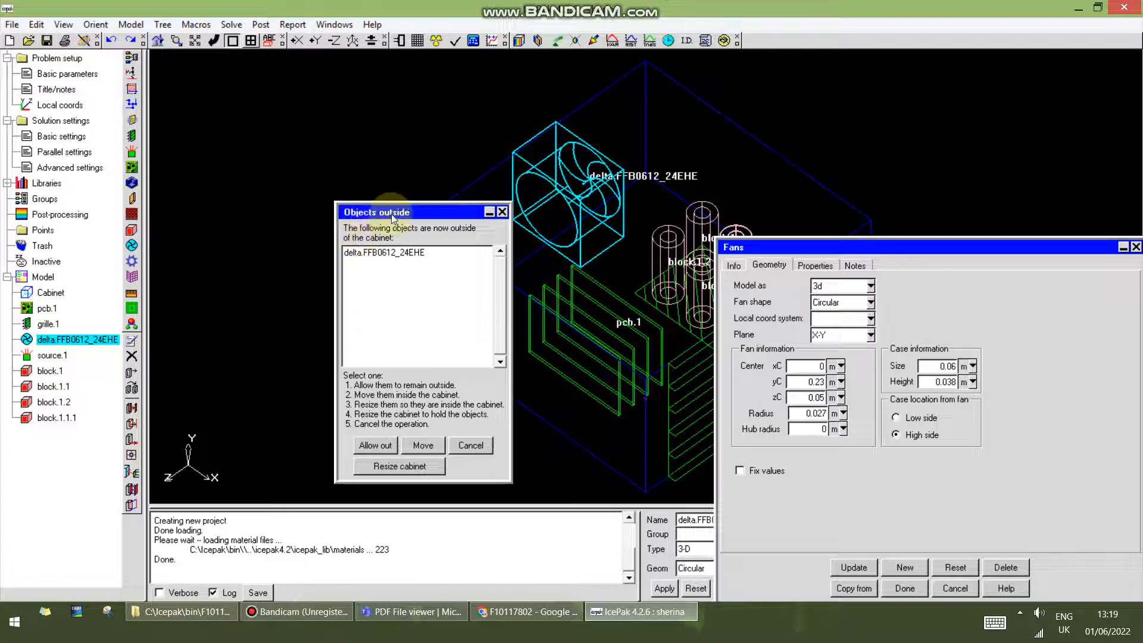
{"action": "left_click", "coordinate": [470, 445]}
Change the delta fan's plane to Y-Z and update the fan
{"action": "double_click", "coordinate": [815, 367]}
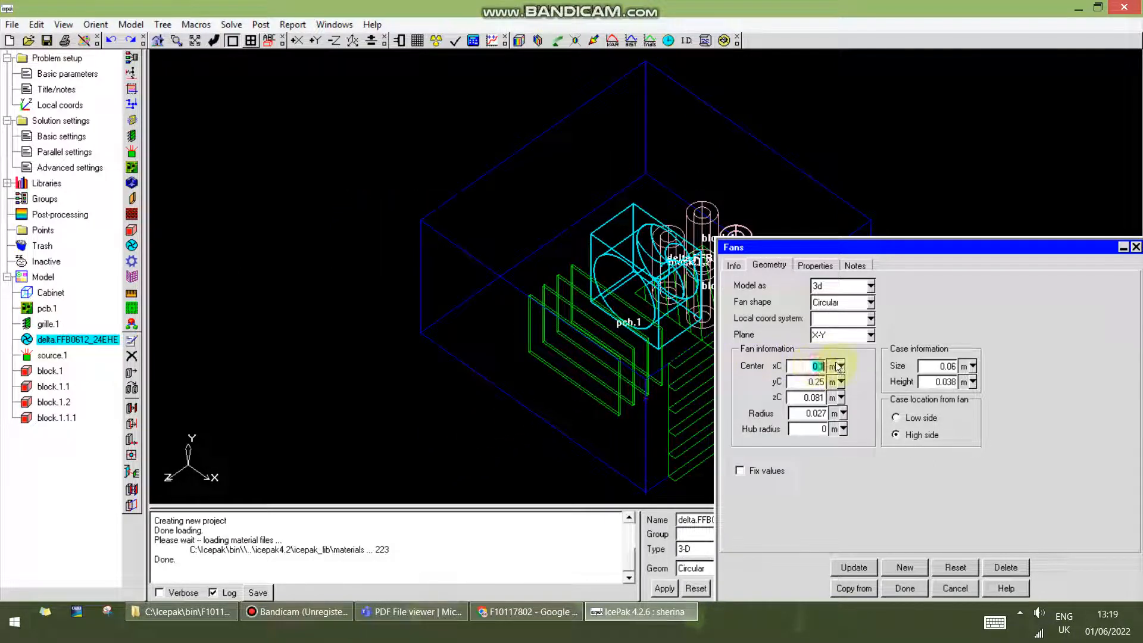
{"action": "left_click", "coordinate": [871, 334]}
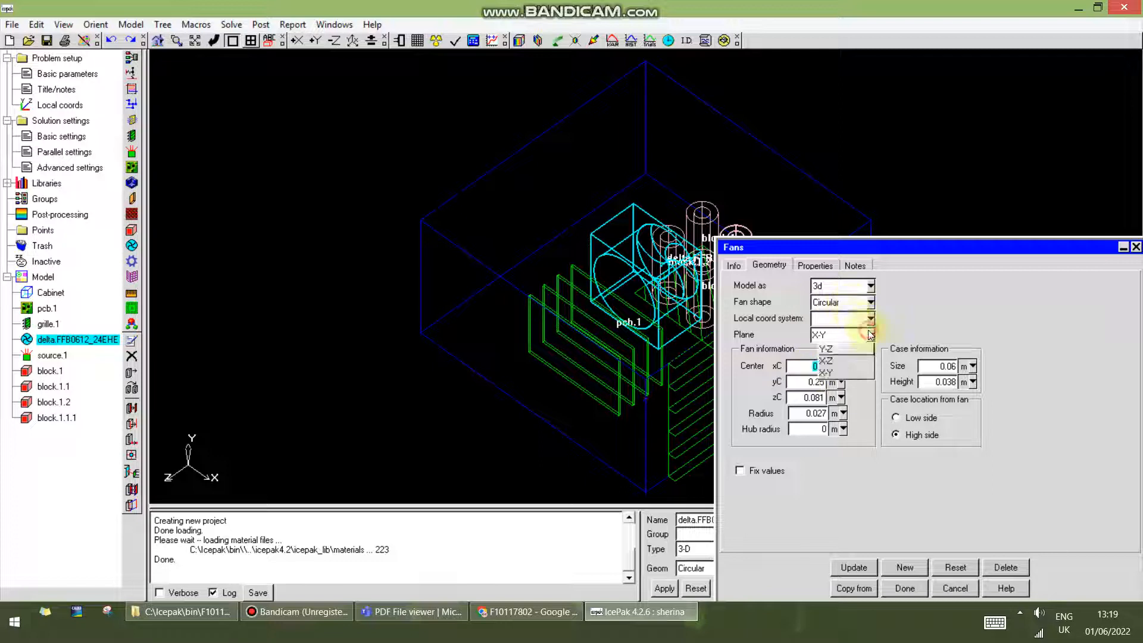
{"action": "left_click", "coordinate": [866, 351]}
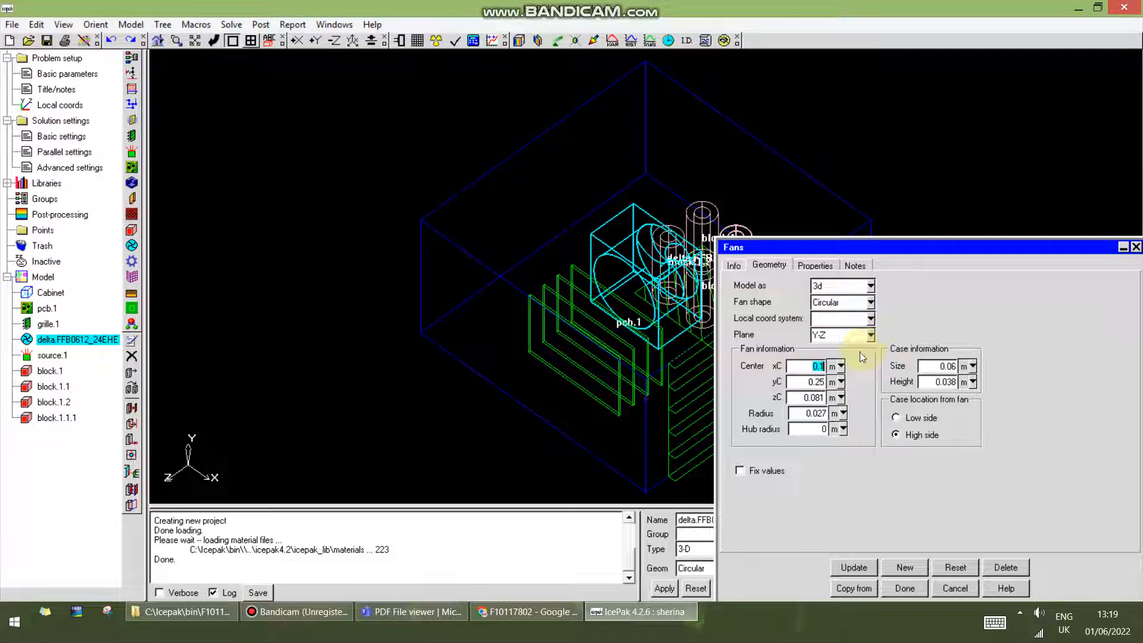
{"action": "left_click", "coordinate": [842, 570]}
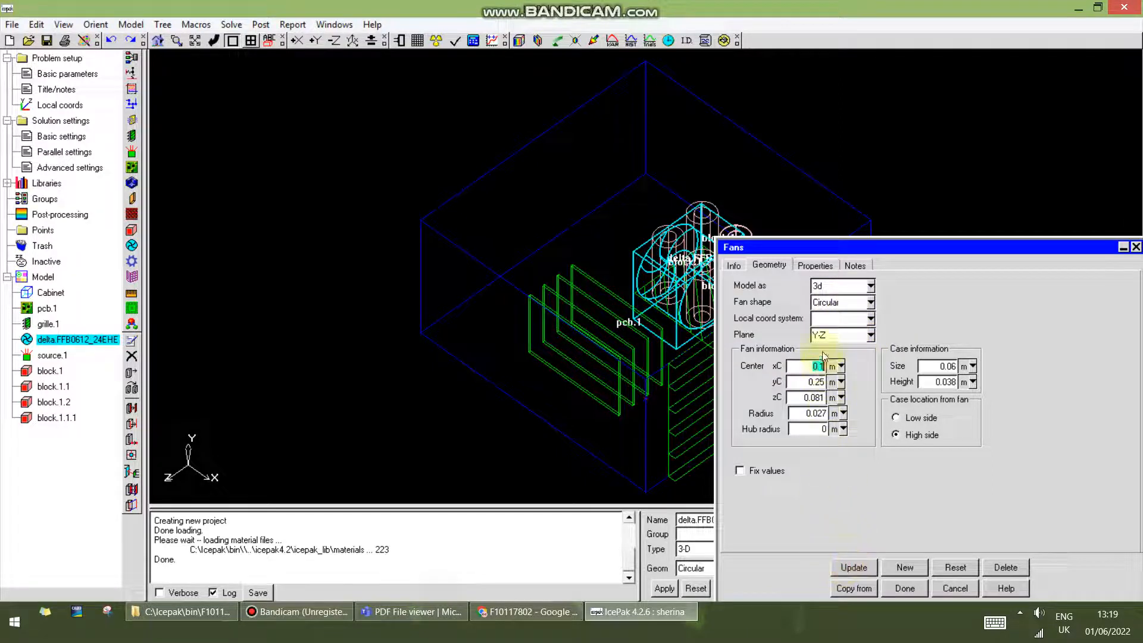
Try the delta fan on the X-Y and X-Z planes and return it to the Y-Z plane
{"action": "left_click", "coordinate": [870, 334]}
{"action": "left_click", "coordinate": [853, 370]}
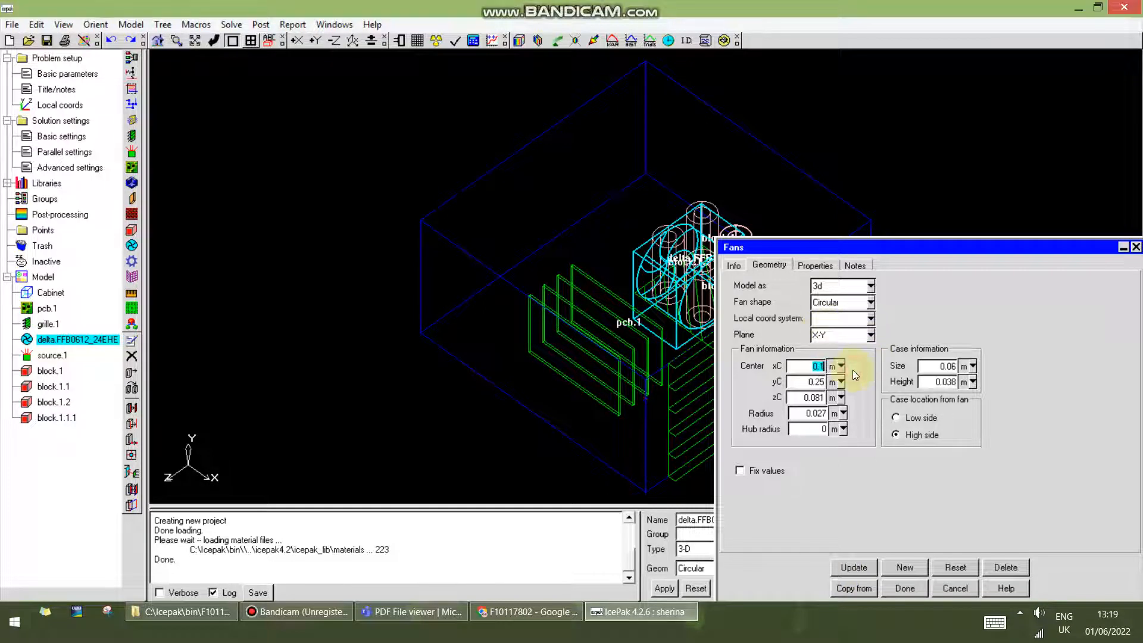
{"action": "left_click", "coordinate": [851, 566]}
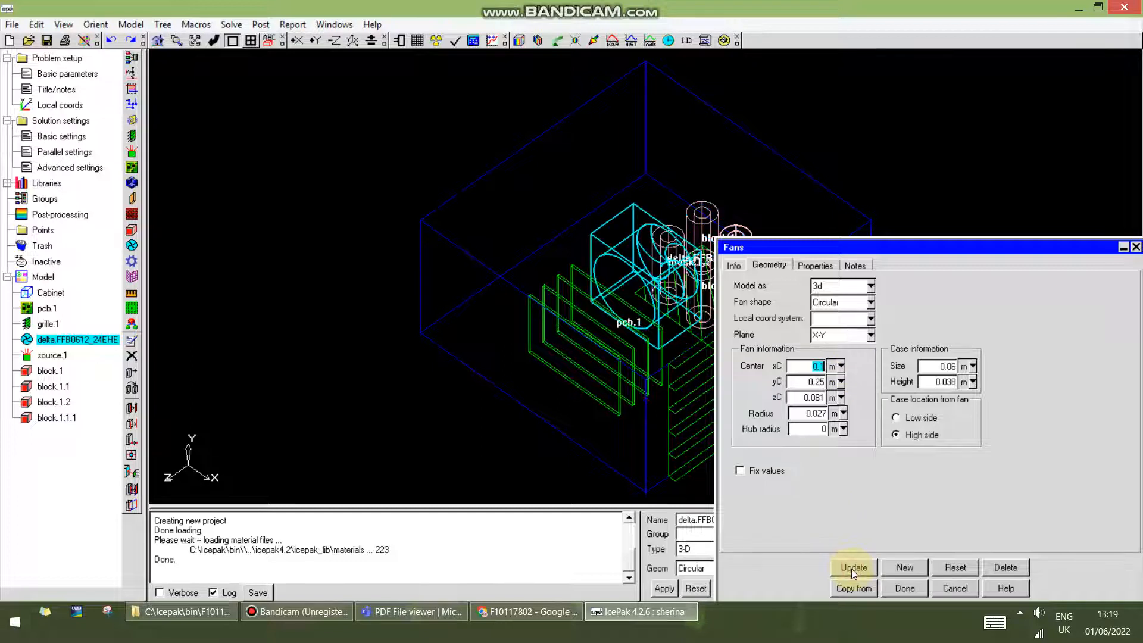
{"action": "left_click", "coordinate": [871, 334]}
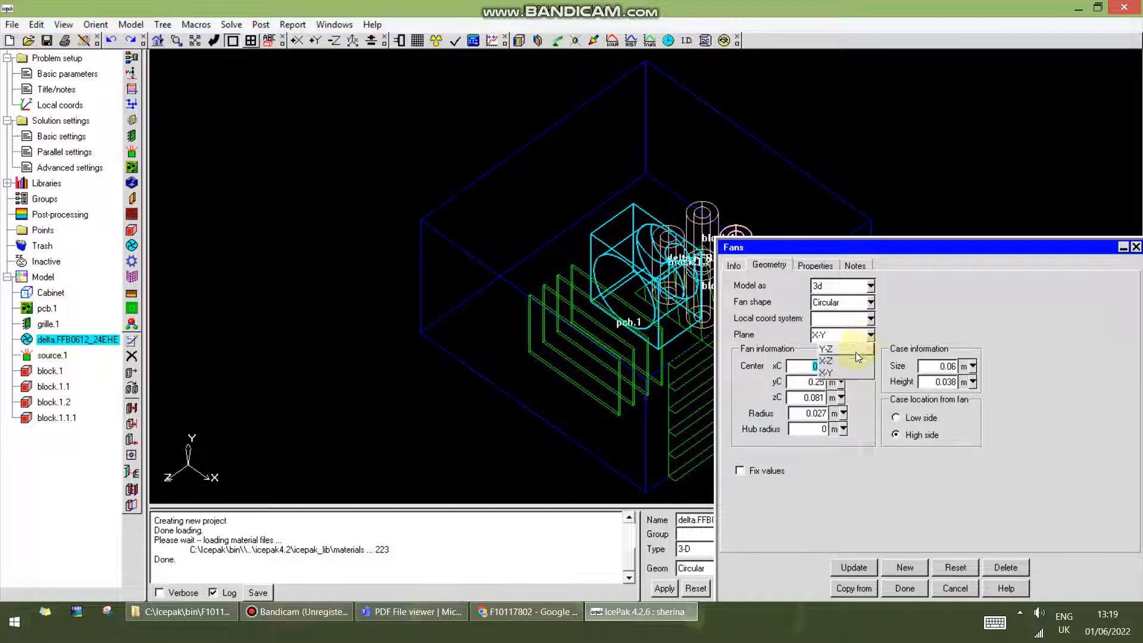
{"action": "left_click", "coordinate": [851, 359]}
{"action": "left_click", "coordinate": [851, 567]}
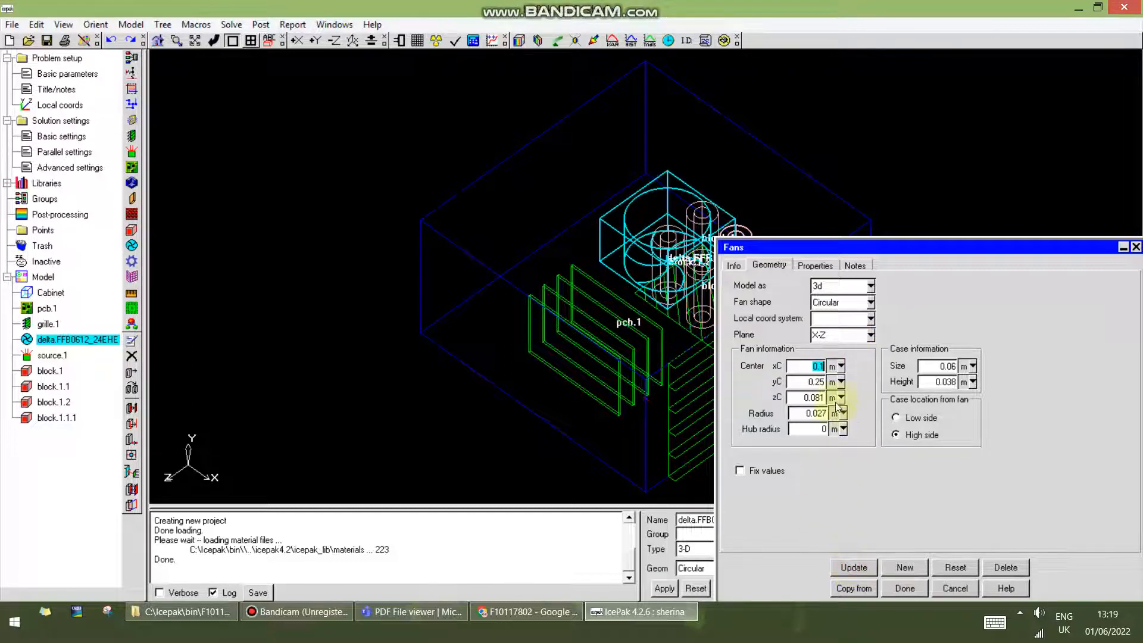
{"action": "left_click", "coordinate": [871, 335]}
{"action": "left_click", "coordinate": [849, 347]}
{"action": "left_click", "coordinate": [854, 567]}
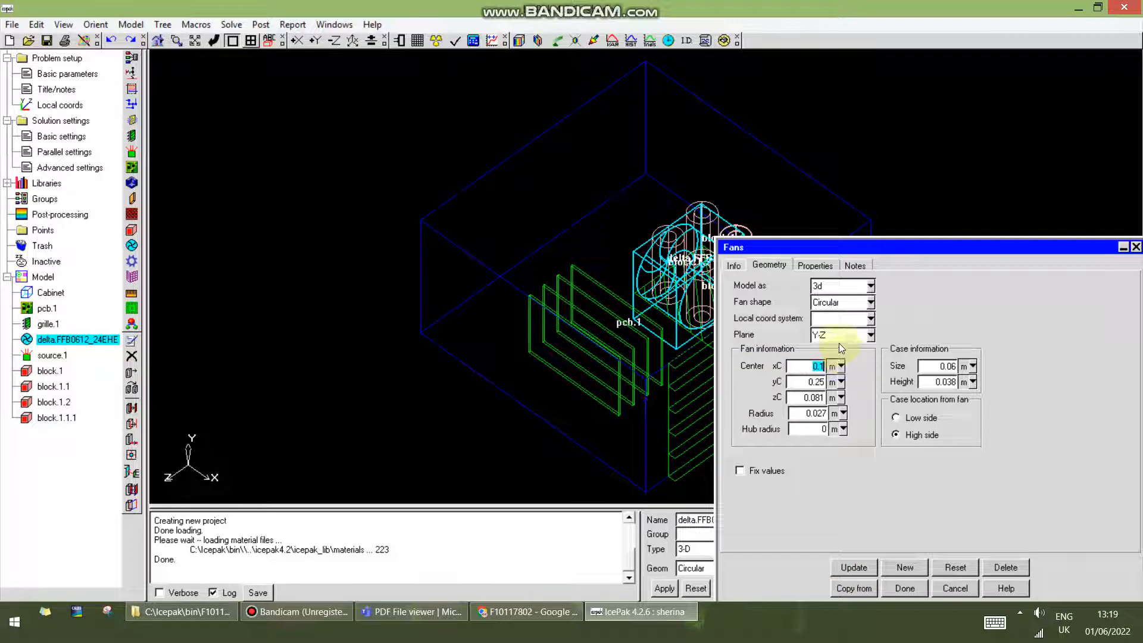
Place the delta fan's center at xC 0, yC 0.23 and zC 0.05 m per the assignment and finish its settings
{"action": "type", "text": "0"}
{"action": "left_click", "coordinate": [822, 381]}
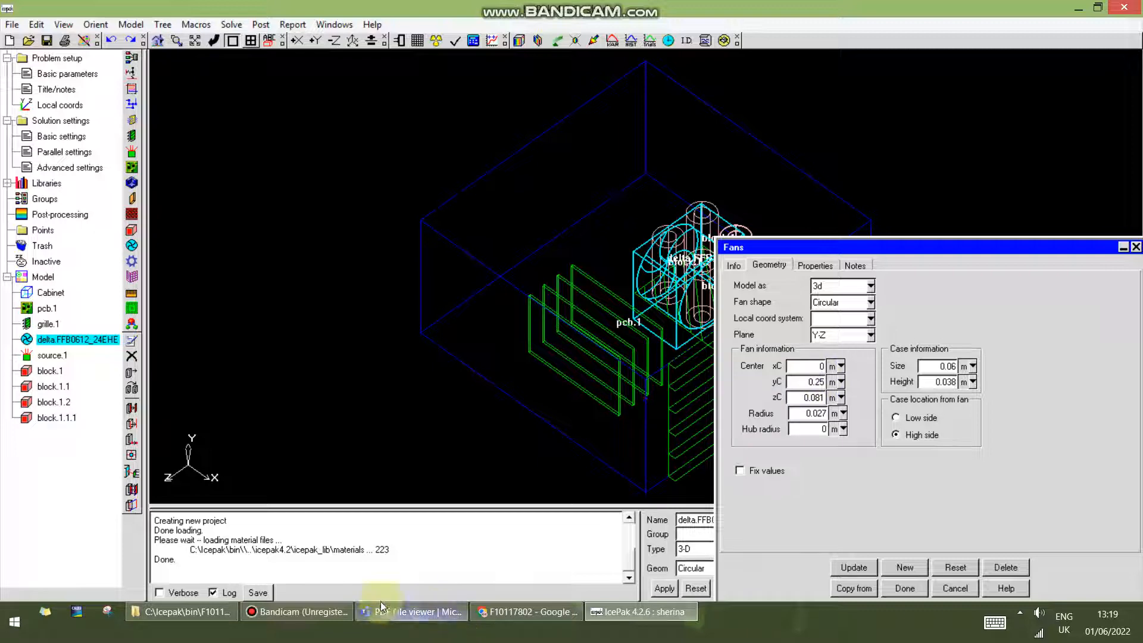
{"action": "left_click", "coordinate": [456, 608]}
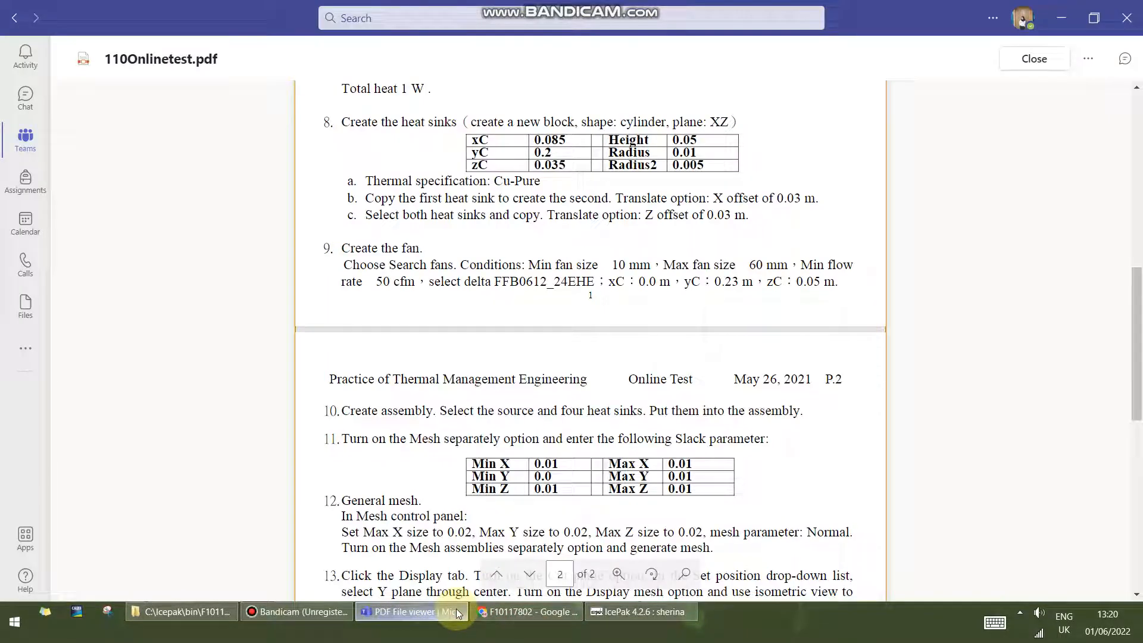
{"action": "left_click", "coordinate": [455, 609]}
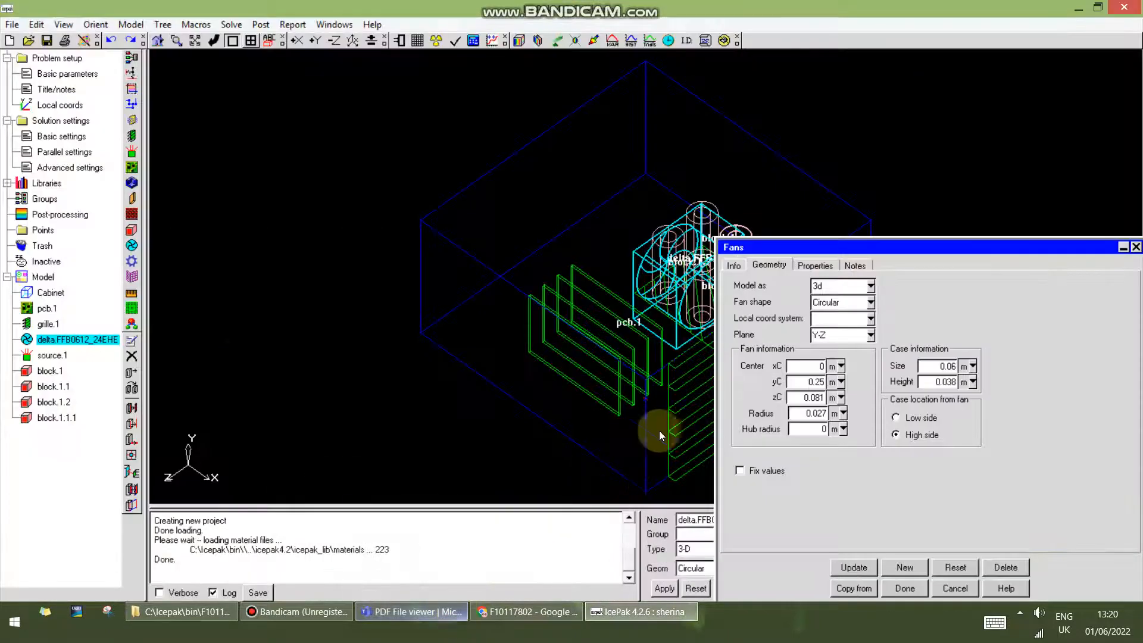
{"action": "left_click", "coordinate": [823, 383]}
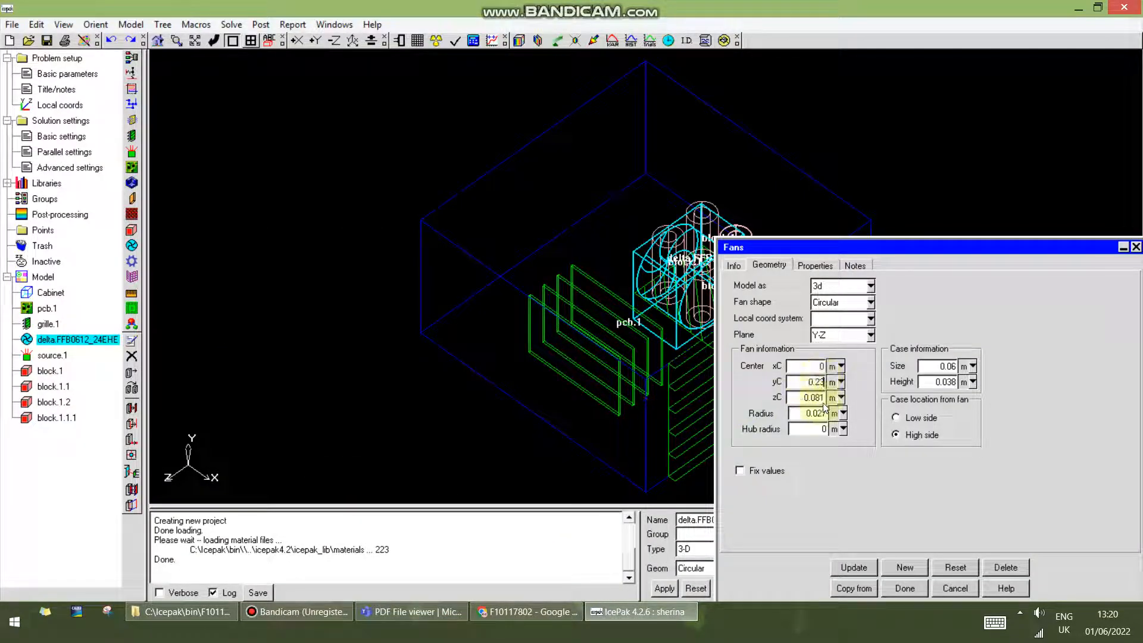
{"action": "left_click", "coordinate": [825, 399]}
{"action": "type", "text": "5"}
{"action": "left_click", "coordinate": [843, 568]}
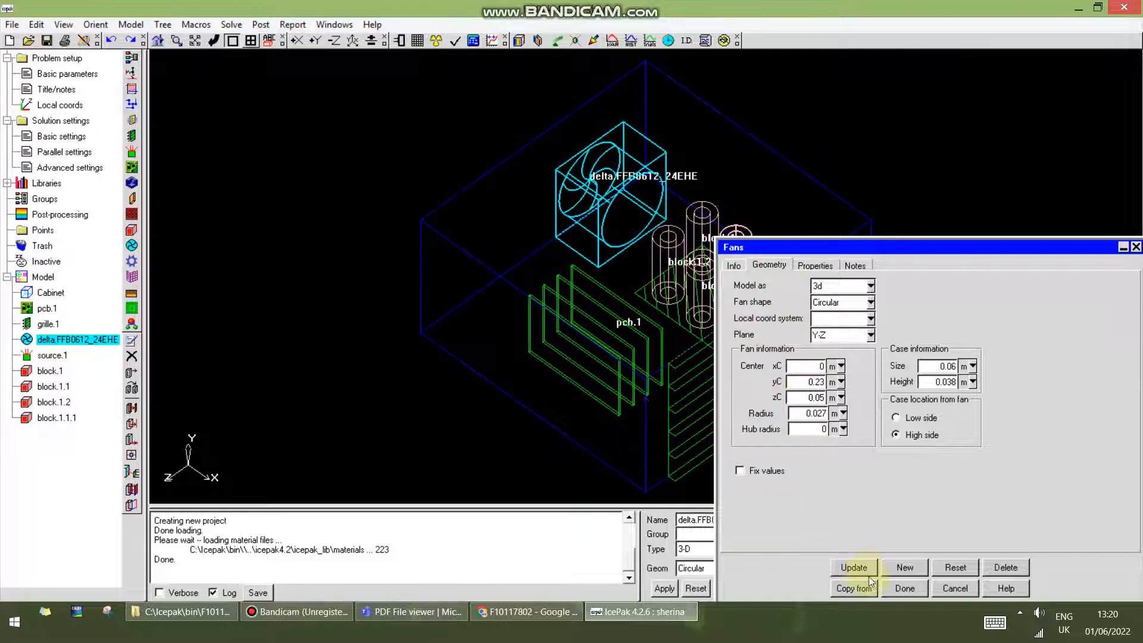
{"action": "left_click", "coordinate": [902, 586]}
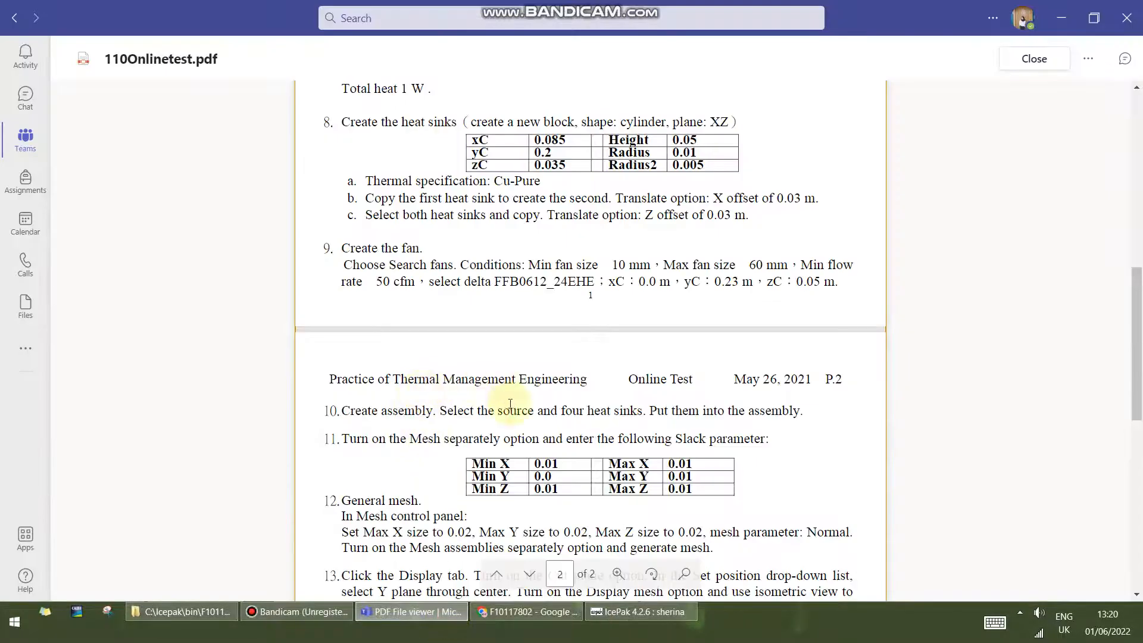
Check the assignment's assembly instruction, create an assembly from source.1 and the four heat sink blocks, and expand it in the model tree
{"action": "scroll", "coordinate": [510, 404], "scroll_direction": "down", "scroll_amount": 1}
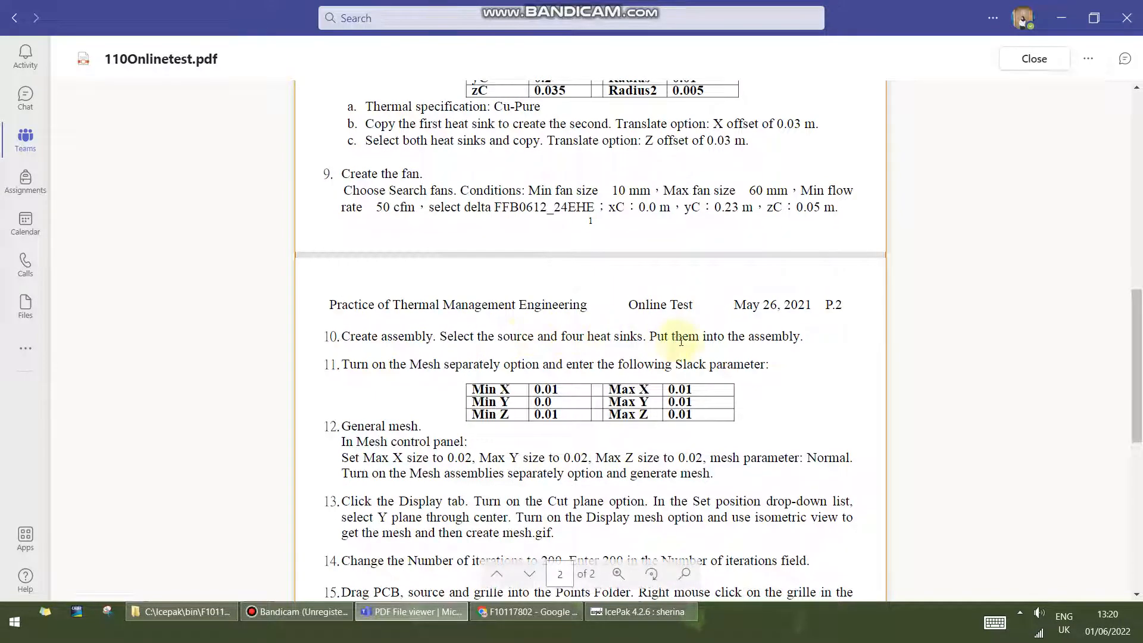
{"action": "left_click", "coordinate": [642, 611]}
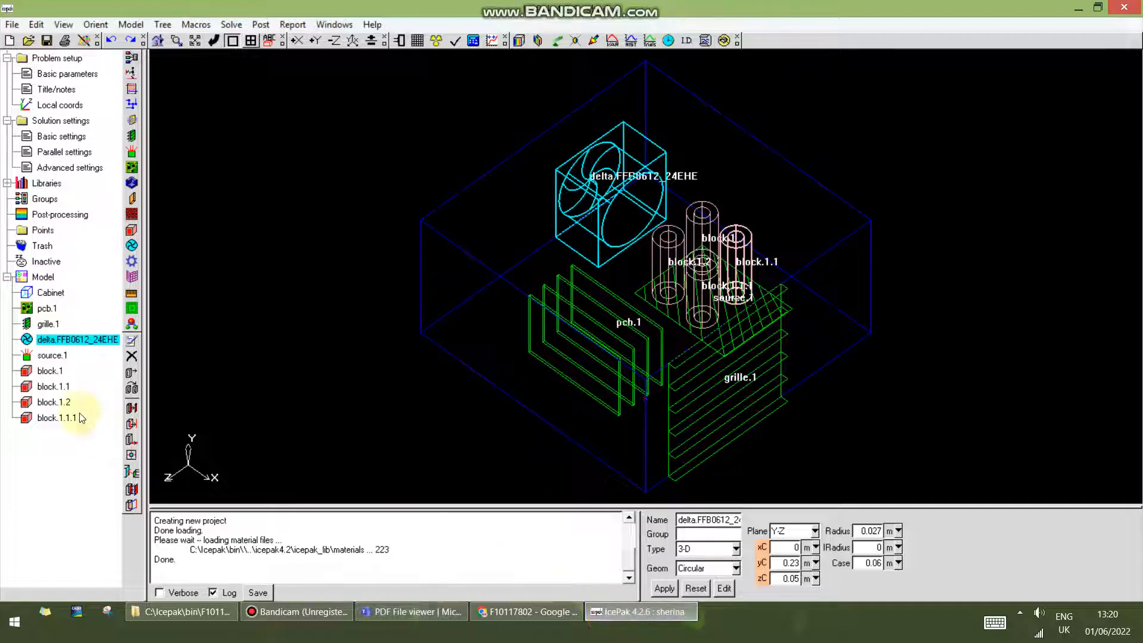
{"action": "left_click", "coordinate": [59, 355]}
{"action": "left_click", "coordinate": [60, 374], "text": "ctrl"}
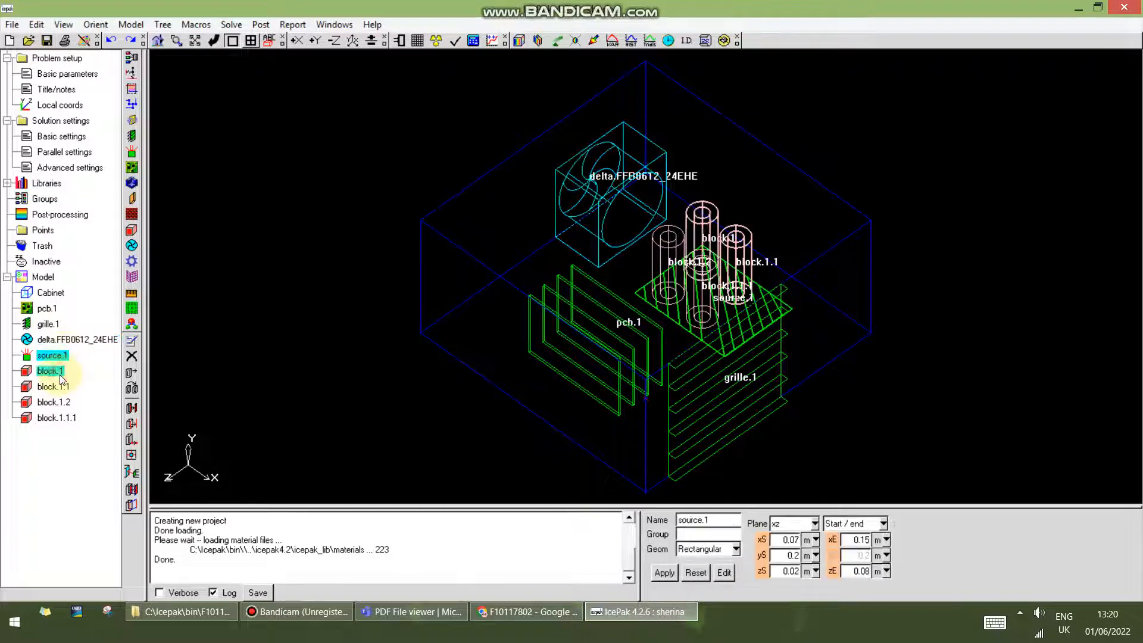
{"action": "left_click", "coordinate": [57, 386], "text": "ctrl"}
{"action": "left_click", "coordinate": [59, 402], "text": "ctrl"}
{"action": "left_click", "coordinate": [61, 418], "text": "ctrl"}
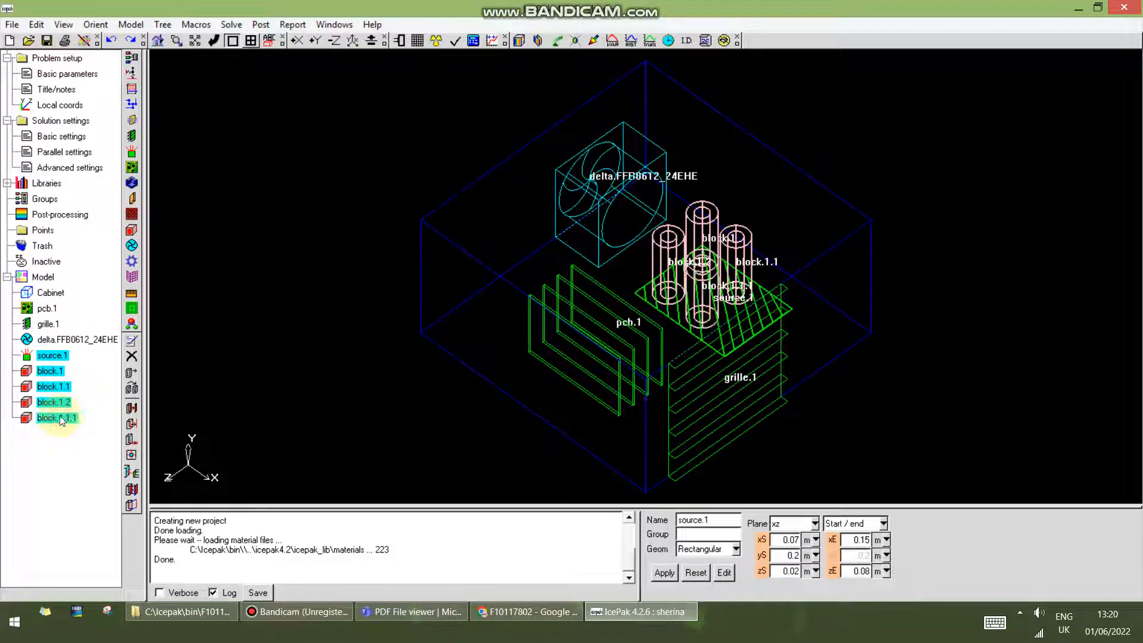
{"action": "right_click", "coordinate": [61, 418]}
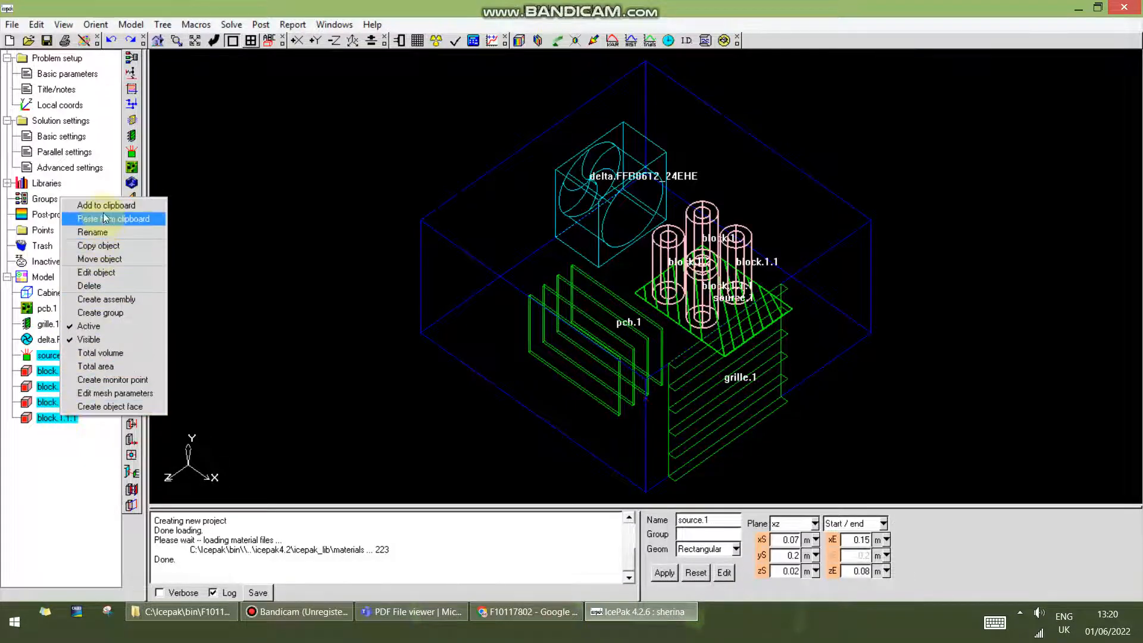
{"action": "left_click", "coordinate": [100, 298]}
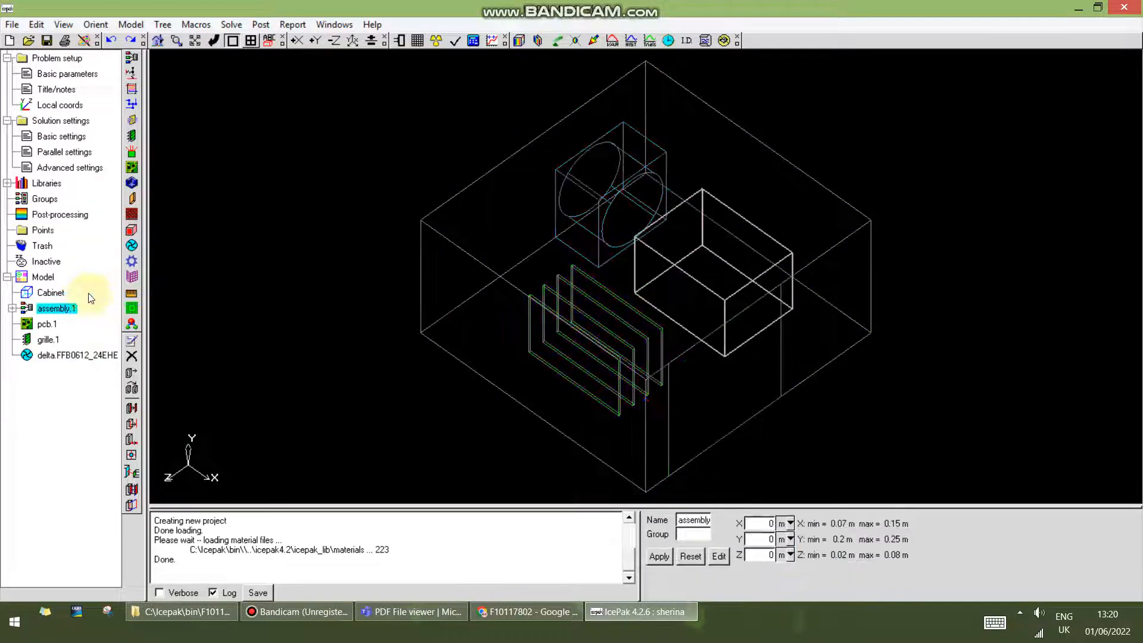
{"action": "left_click", "coordinate": [12, 308]}
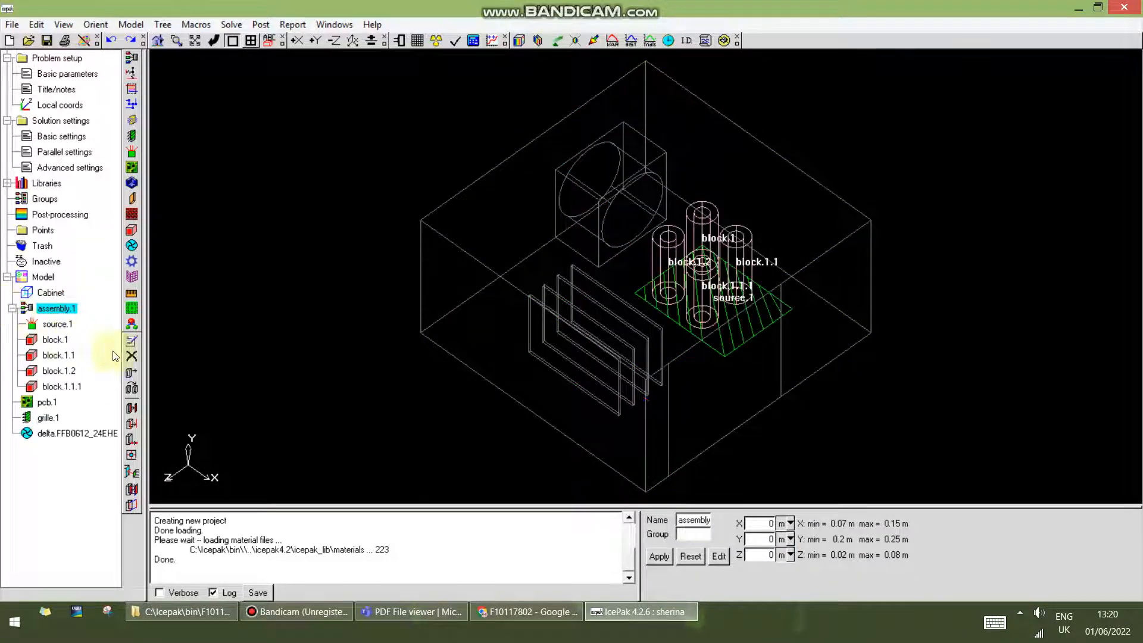
Check the assignment's meshing instruction and enable Mesh separately in the settings of assembly.1
{"action": "left_click", "coordinate": [452, 616]}
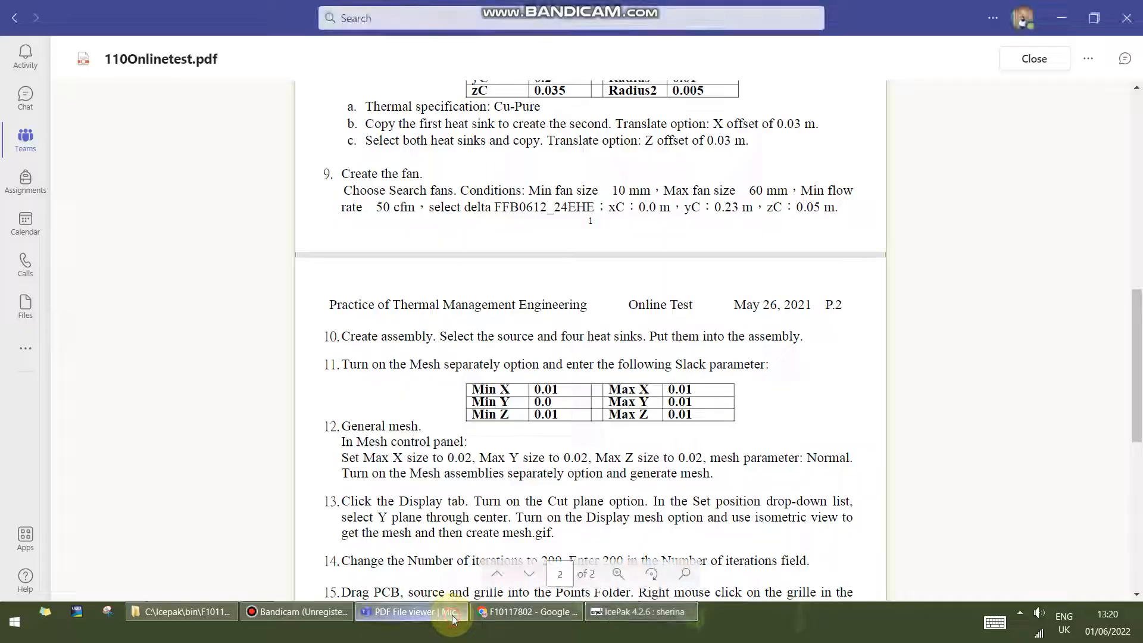
{"action": "scroll", "coordinate": [381, 428], "scroll_direction": "down", "scroll_amount": 1}
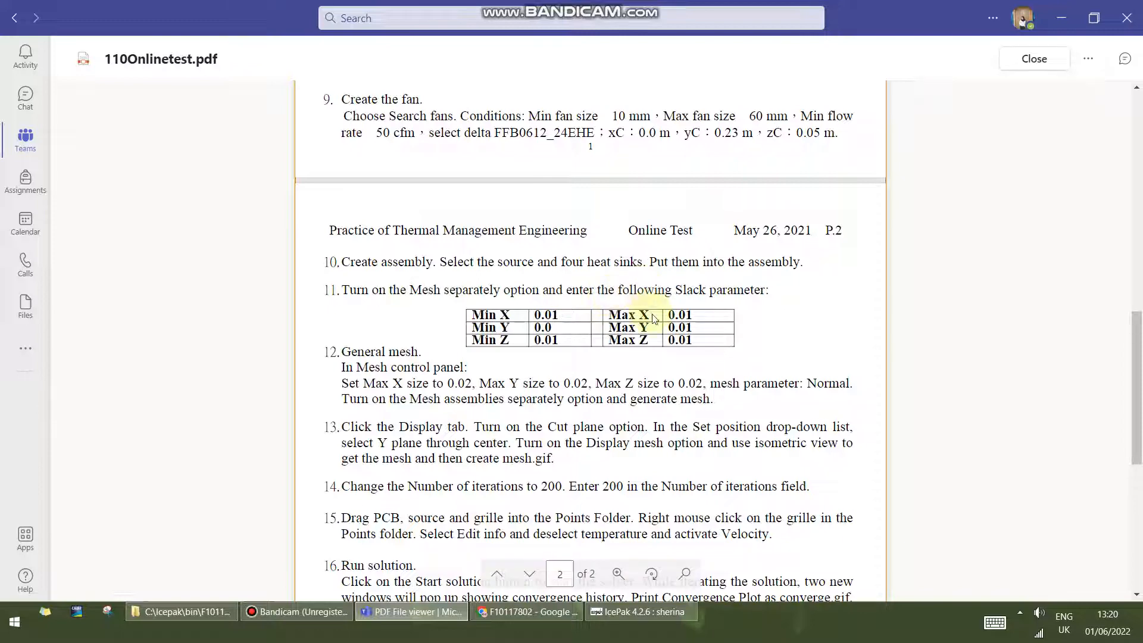
{"action": "left_click", "coordinate": [641, 612]}
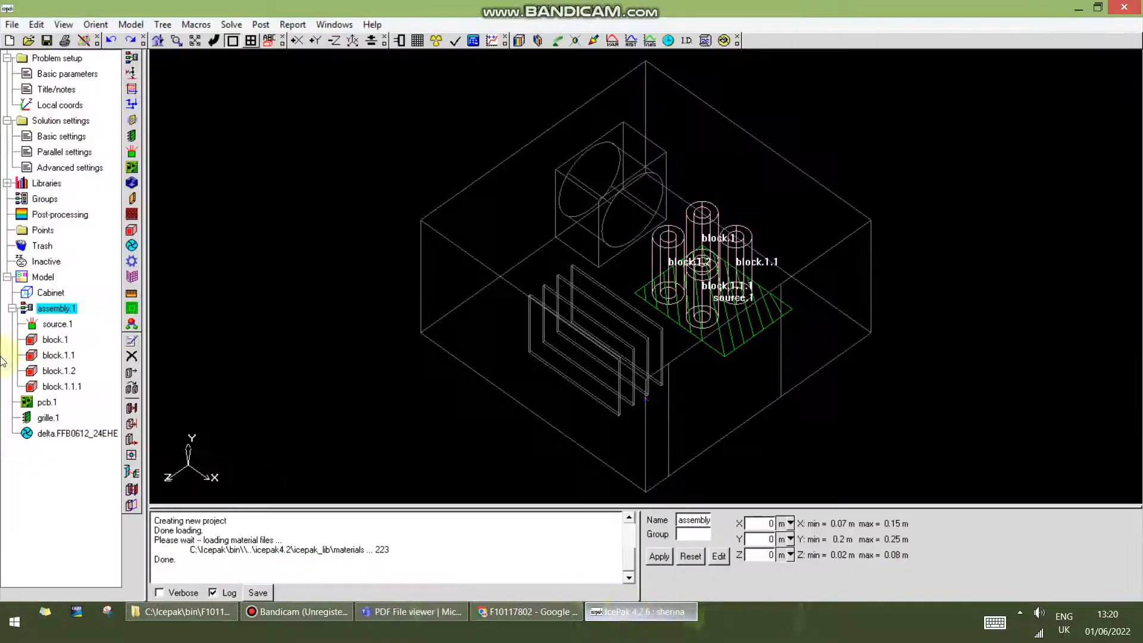
{"action": "right_click", "coordinate": [66, 310]}
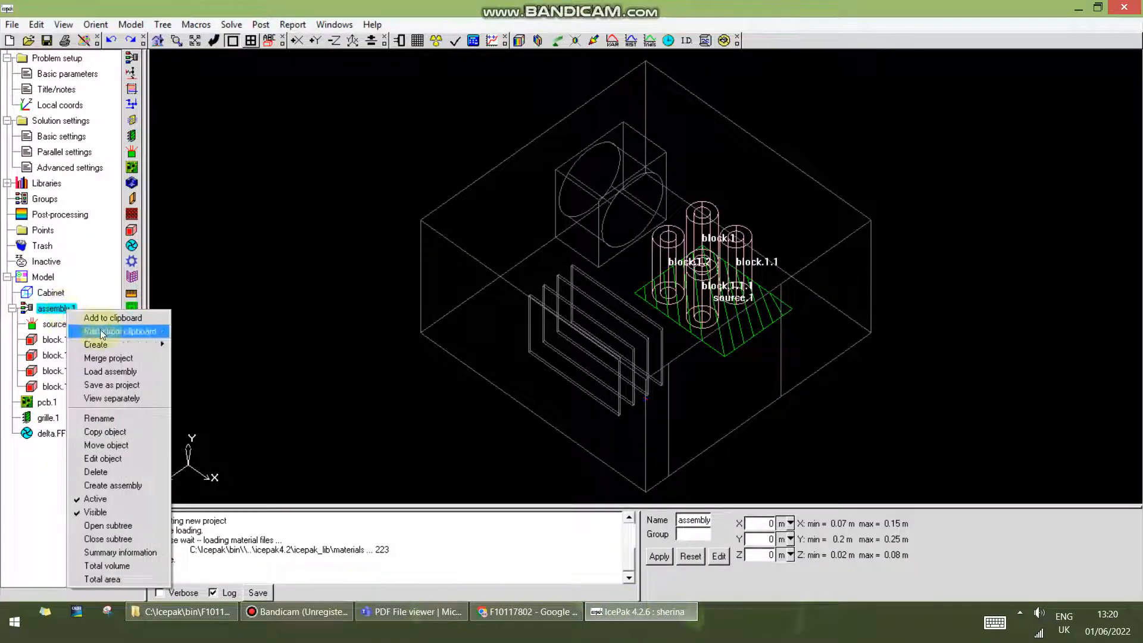
{"action": "left_click", "coordinate": [98, 459]}
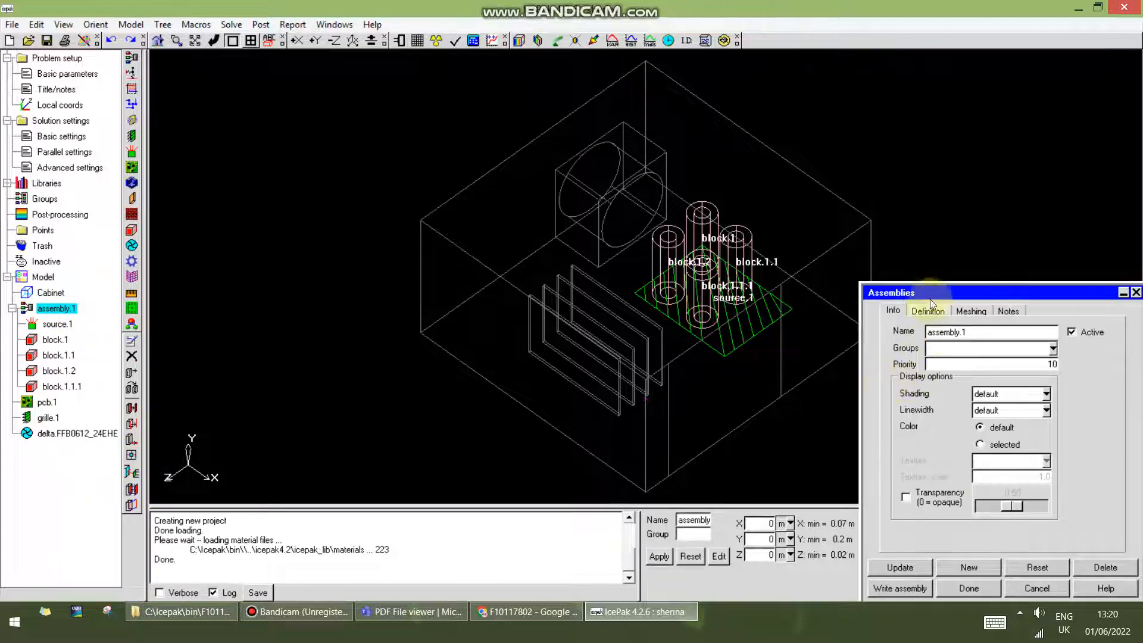
{"action": "left_click_drag", "start_coordinate": [933, 293], "coordinate": [891, 272]}
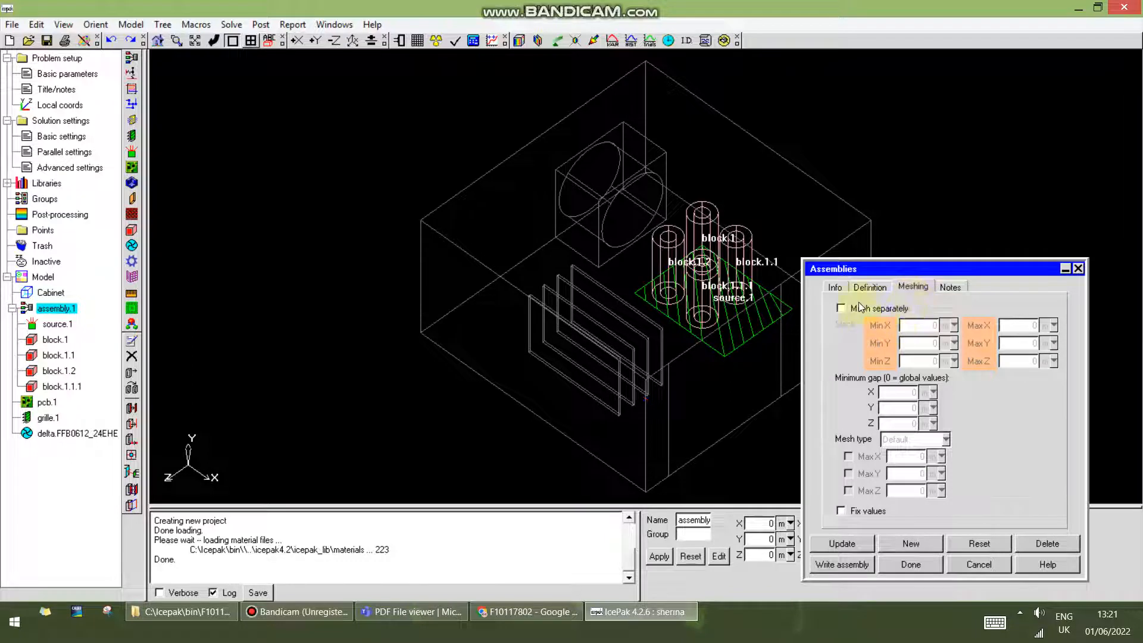
{"action": "left_click", "coordinate": [856, 306]}
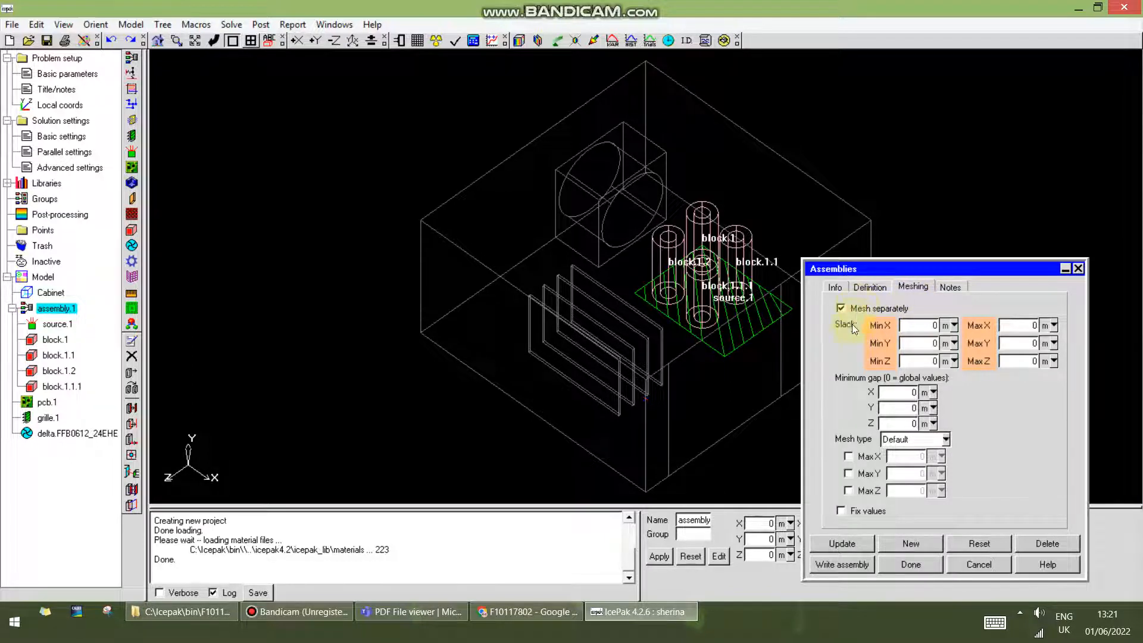
Enter the assembly's slack values from the assignment: Min Y 0, Min Z 0.01, and Max X, Max Y and Max Z 0.01 m
{"action": "left_click", "coordinate": [458, 614]}
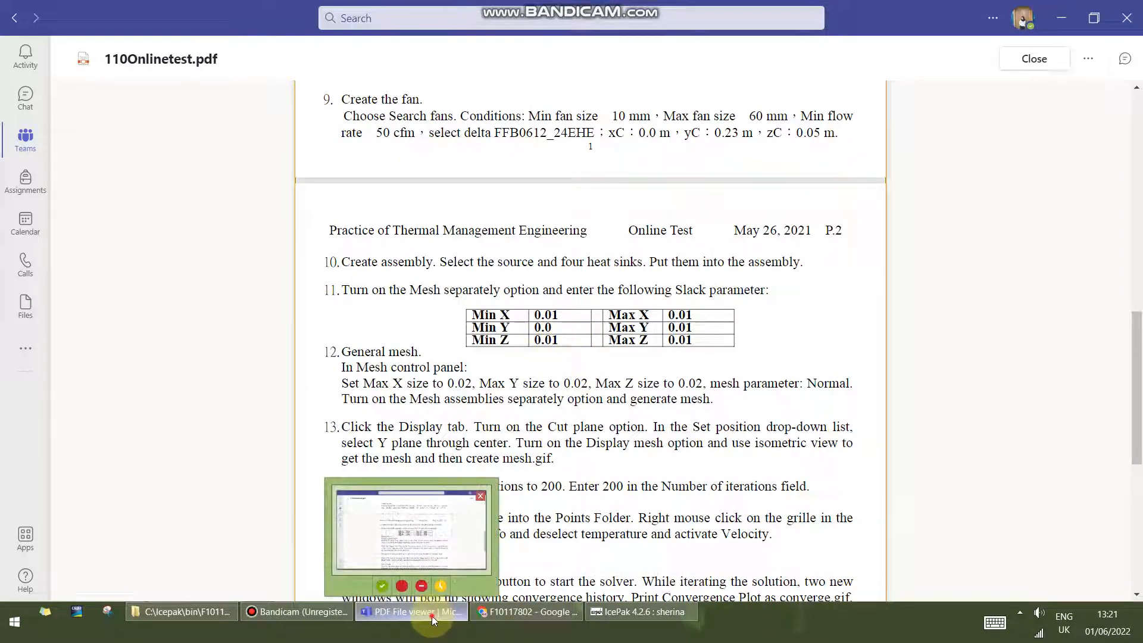
{"action": "left_click", "coordinate": [640, 612]}
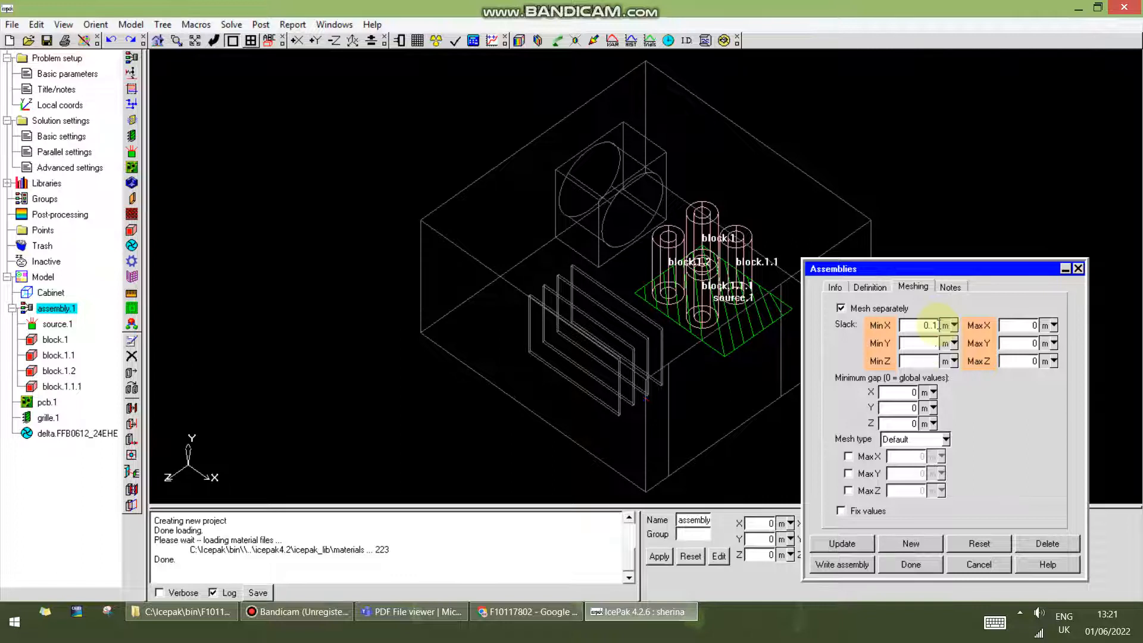
{"action": "left_click", "coordinate": [932, 357]}
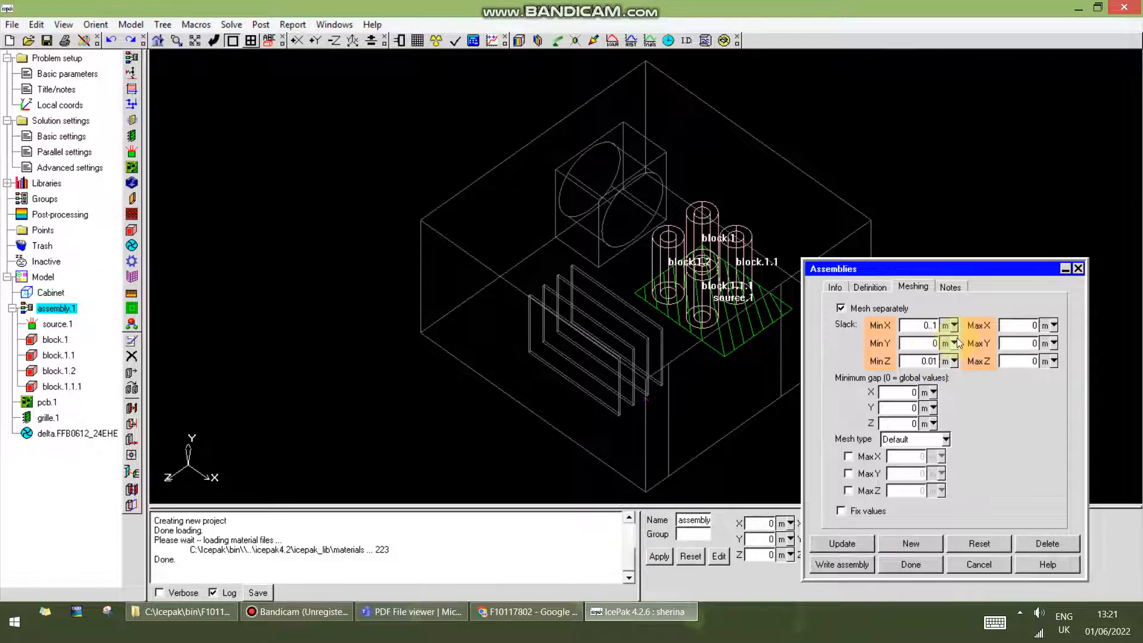
{"action": "key", "text": "Tab"}
{"action": "type", "text": "0.01"}
{"action": "key", "text": "Tab"}
{"action": "type", "text": "0.01"}
{"action": "key", "text": "Tab"}
{"action": "type", "text": "0.01"}
{"action": "left_click", "coordinate": [829, 541]}
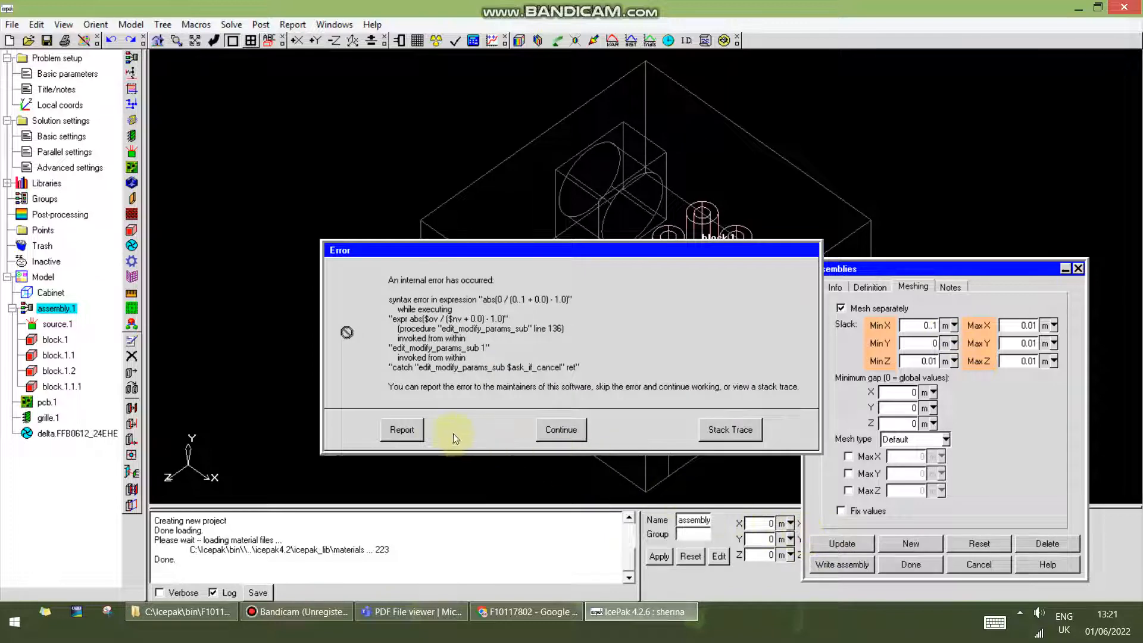
{"action": "left_click", "coordinate": [563, 431]}
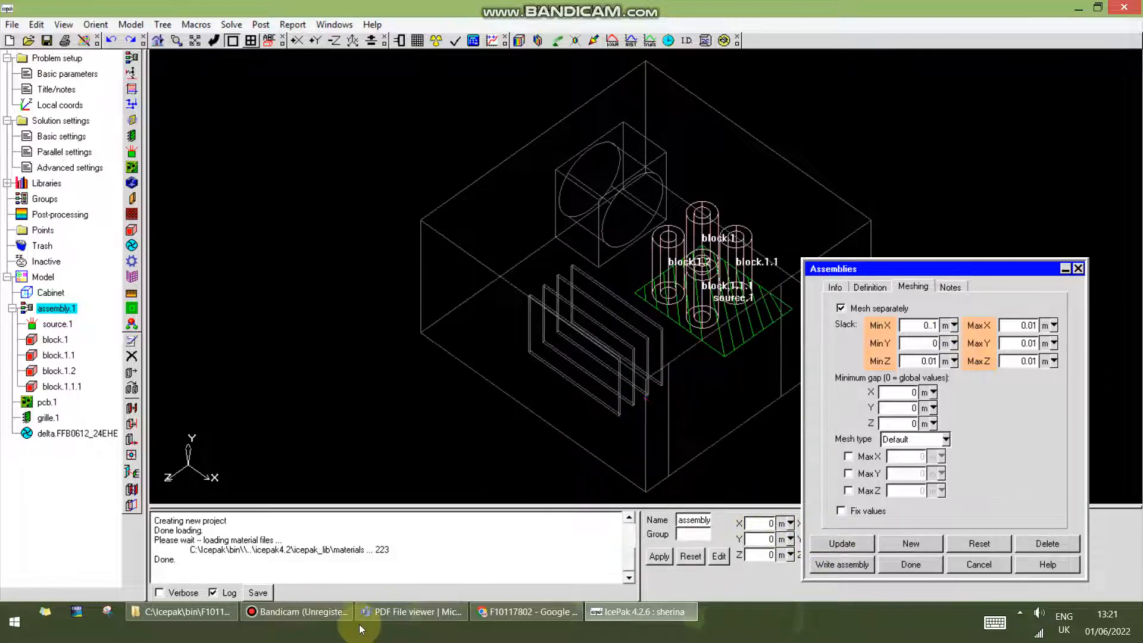
Recheck the slack table in the assignment, set the assembly's Min X slack to 0.01 m, and apply and finish the settings
{"action": "left_click", "coordinate": [451, 573]}
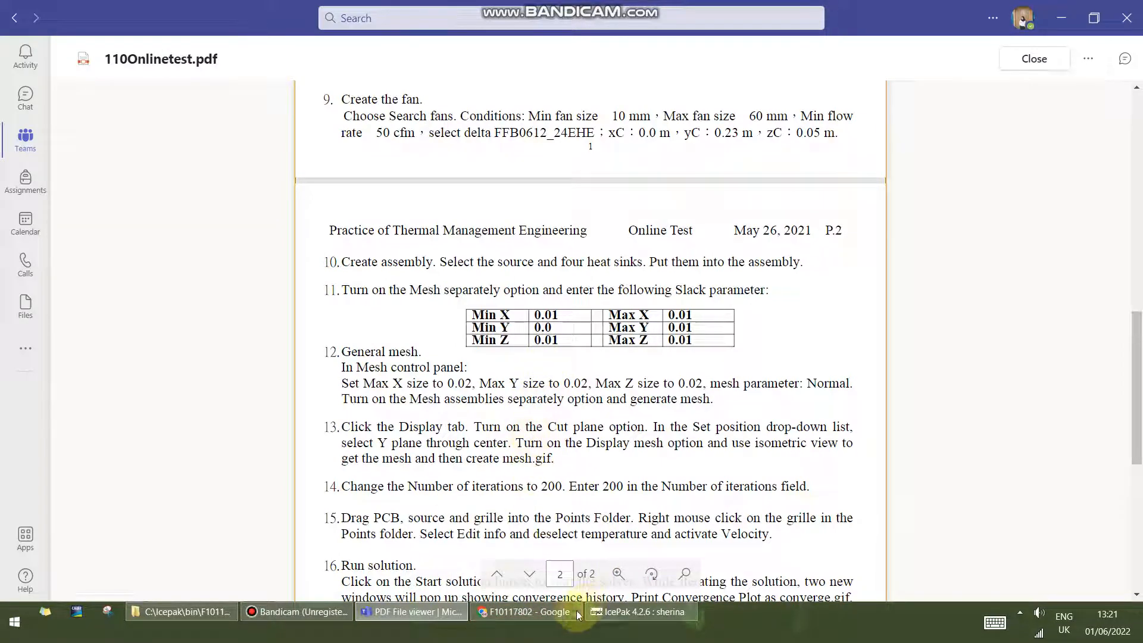
{"action": "left_click", "coordinate": [609, 620]}
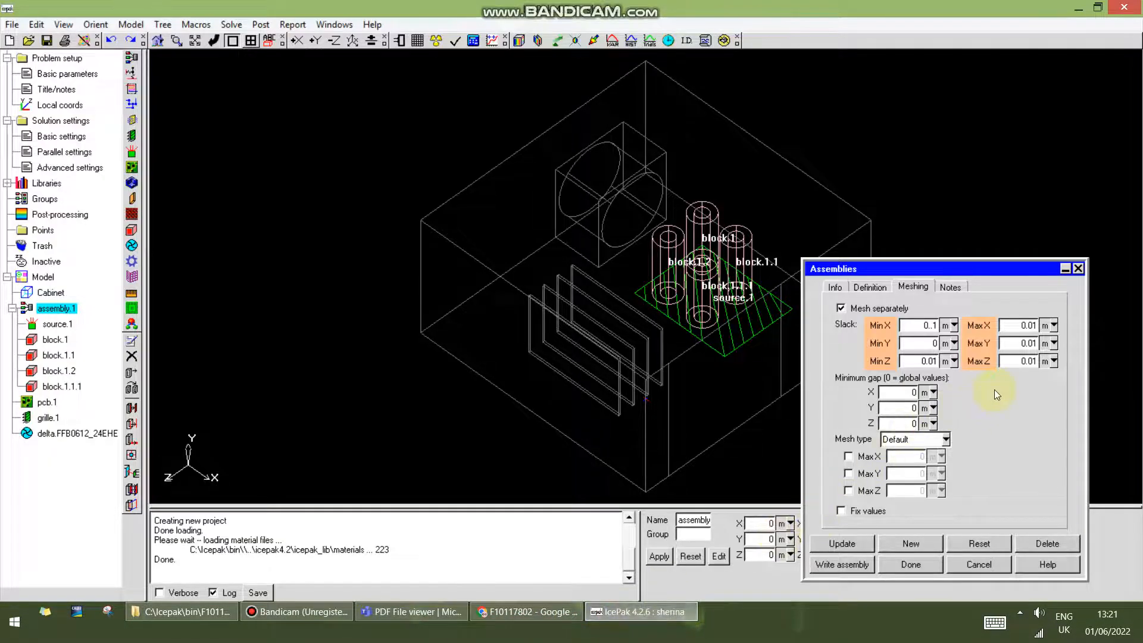
{"action": "left_click", "coordinate": [931, 326]}
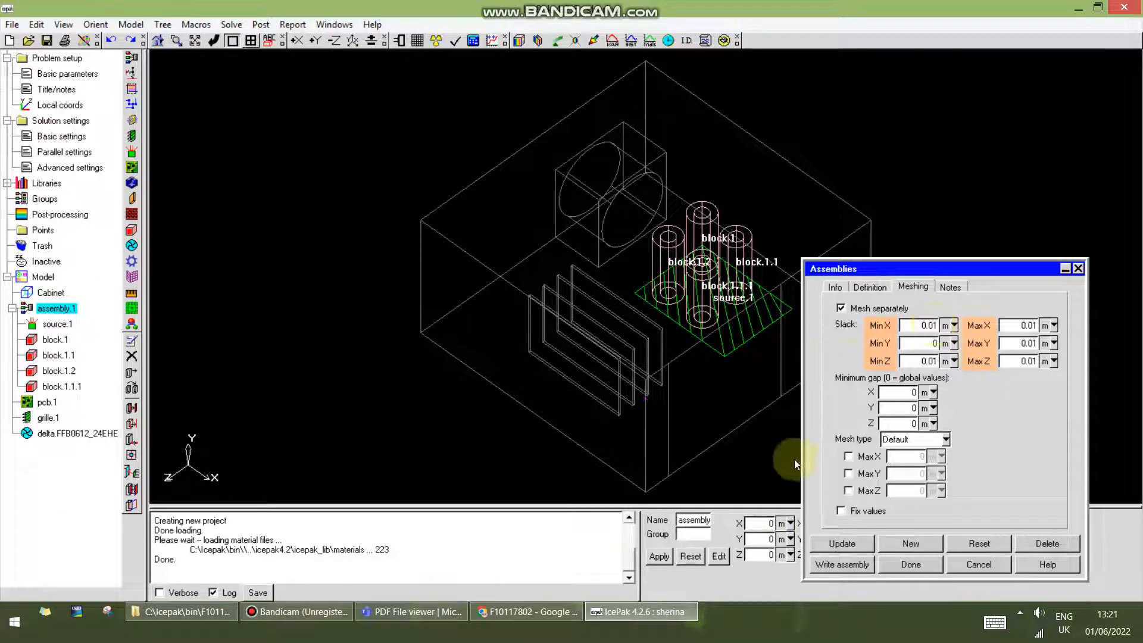
{"action": "left_click", "coordinate": [841, 544]}
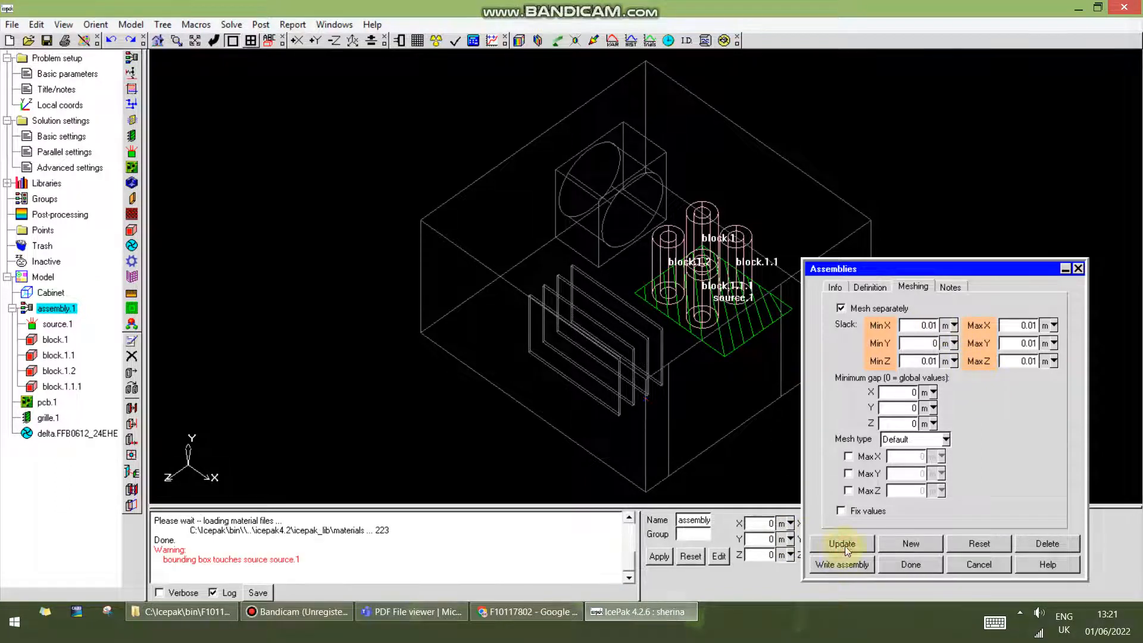
{"action": "left_click", "coordinate": [904, 566]}
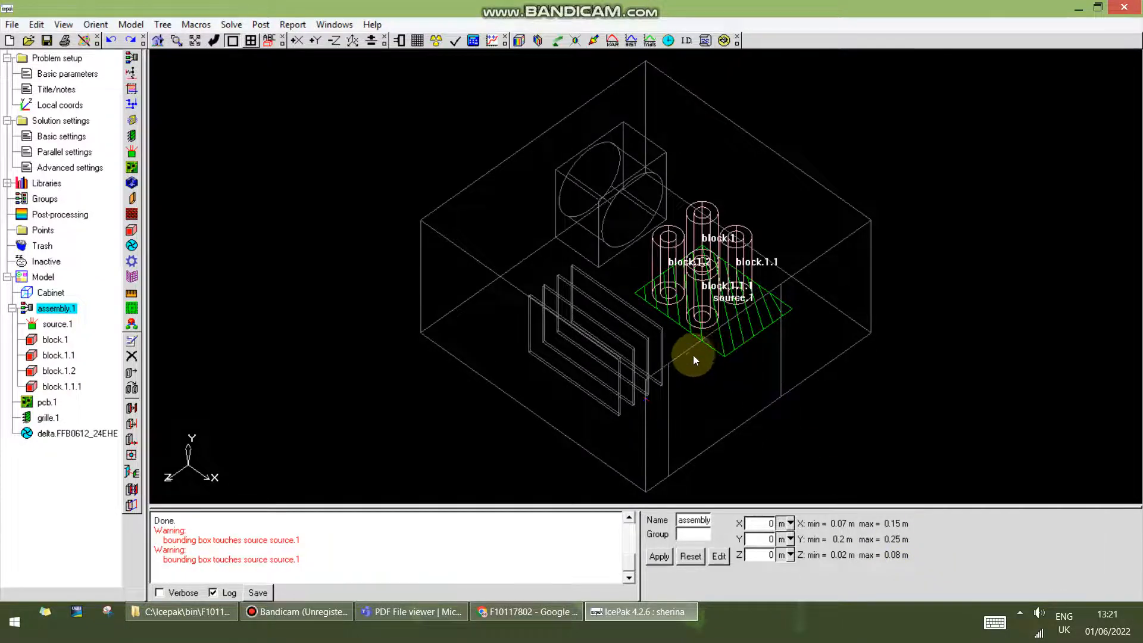
{"action": "mouse_move", "coordinate": [693, 354]}
{"action": "left_mouse_down"}
{"action": "mouse_move", "coordinate": [749, 413]}
{"action": "mouse_move", "coordinate": [769, 377]}
{"action": "mouse_move", "coordinate": [725, 344]}
{"action": "mouse_move", "coordinate": [695, 362]}
{"action": "left_mouse_up"}
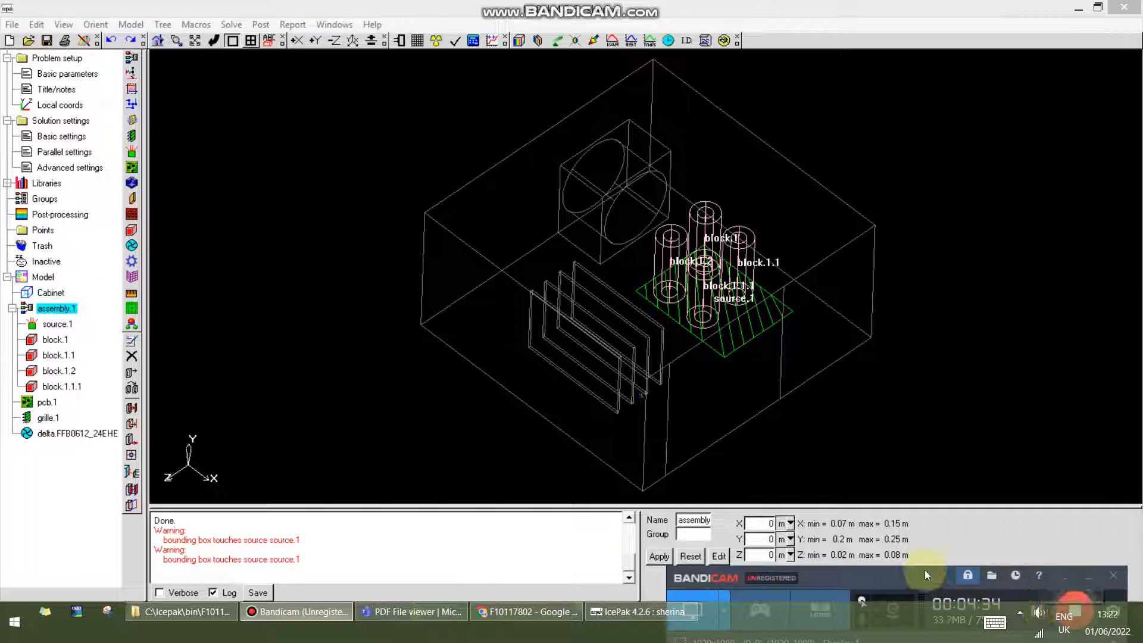
{"action": "left_click_drag", "start_coordinate": [924, 570], "coordinate": [924, 530]}
{"action": "left_click", "coordinate": [1038, 577]}
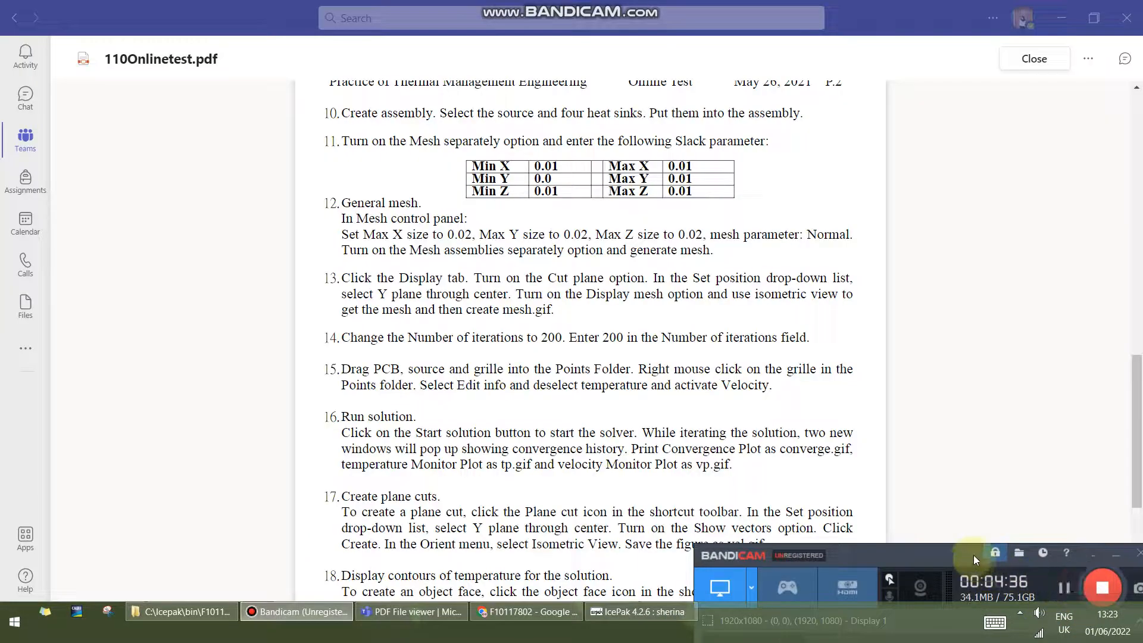
Check the assignment's general mesh instruction and open the mesh control settings in Icepak
{"action": "left_click", "coordinate": [952, 511]}
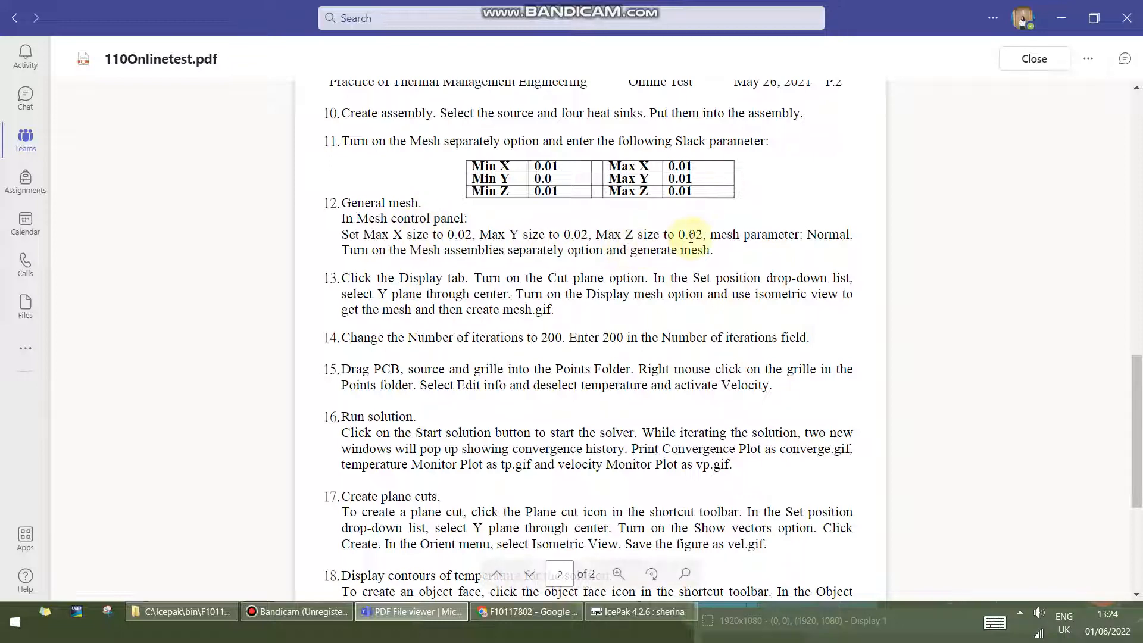
{"action": "left_click", "coordinate": [638, 611]}
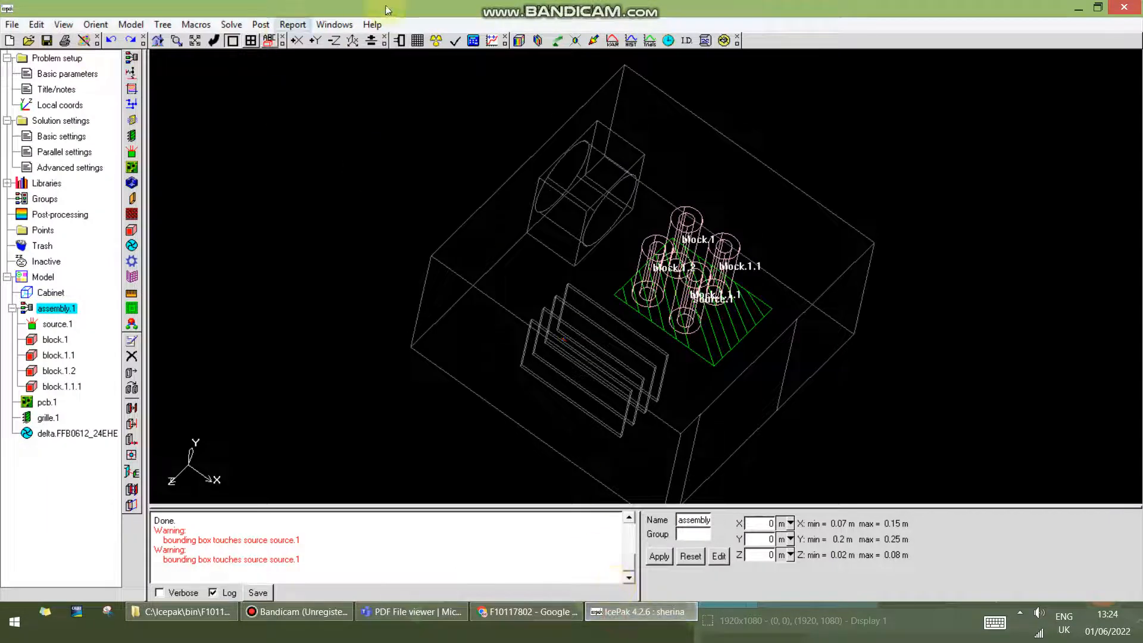
{"action": "left_click", "coordinate": [424, 41]}
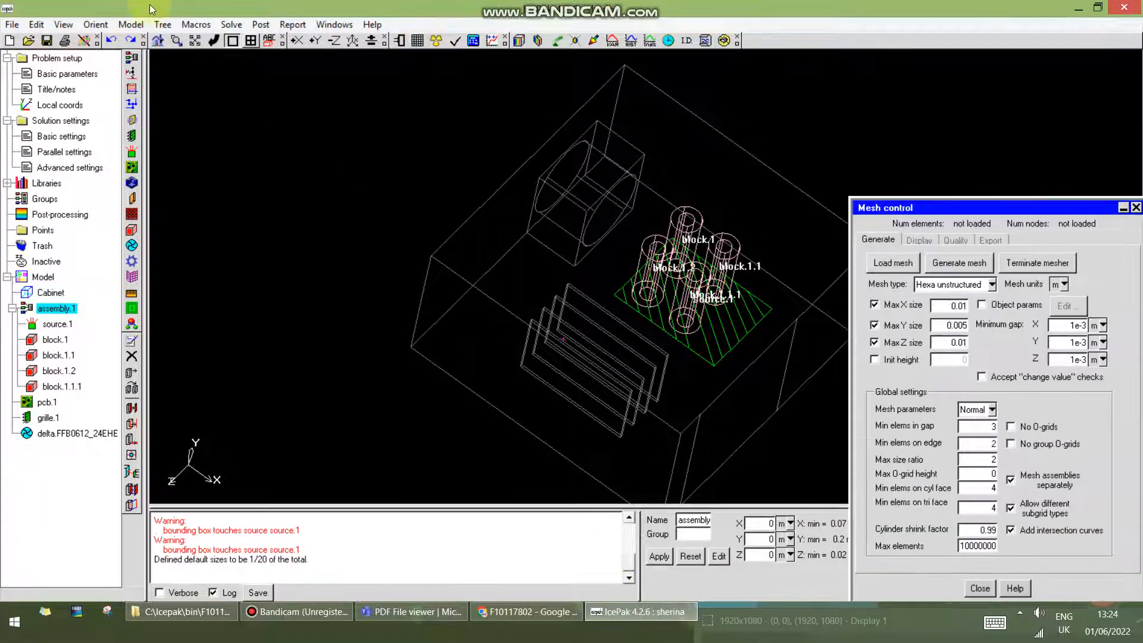
{"action": "left_click", "coordinate": [131, 25]}
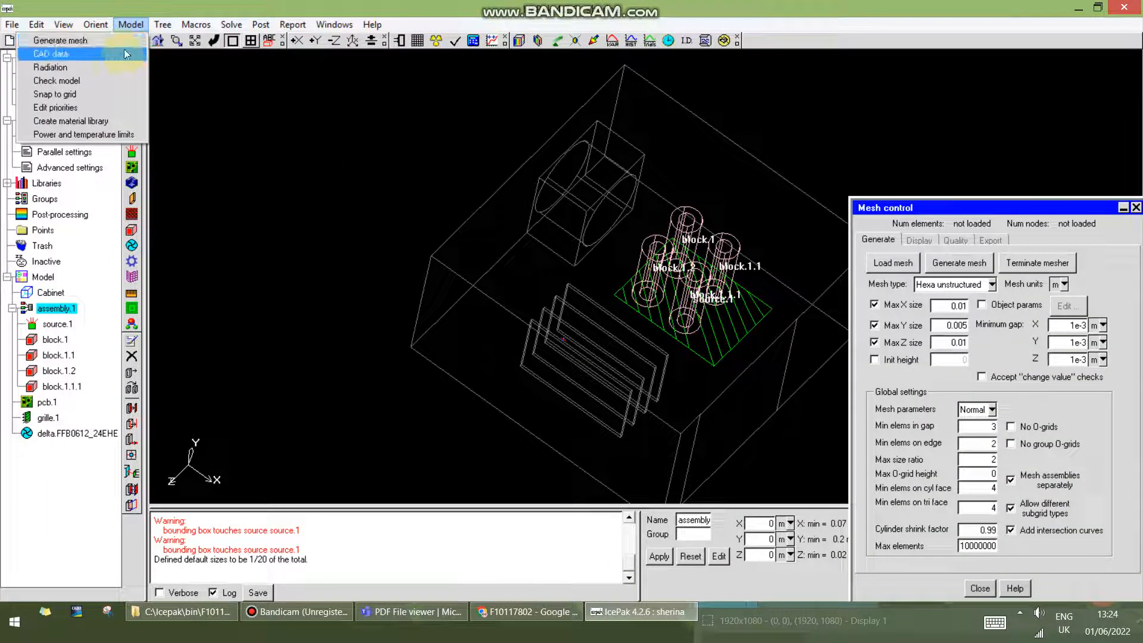
Set the Max X, Max Y and Max Z mesh sizes to 0.02 m
{"action": "left_click", "coordinate": [965, 306]}
{"action": "key", "text": "BackSpace"}
{"action": "type", "text": "2"}
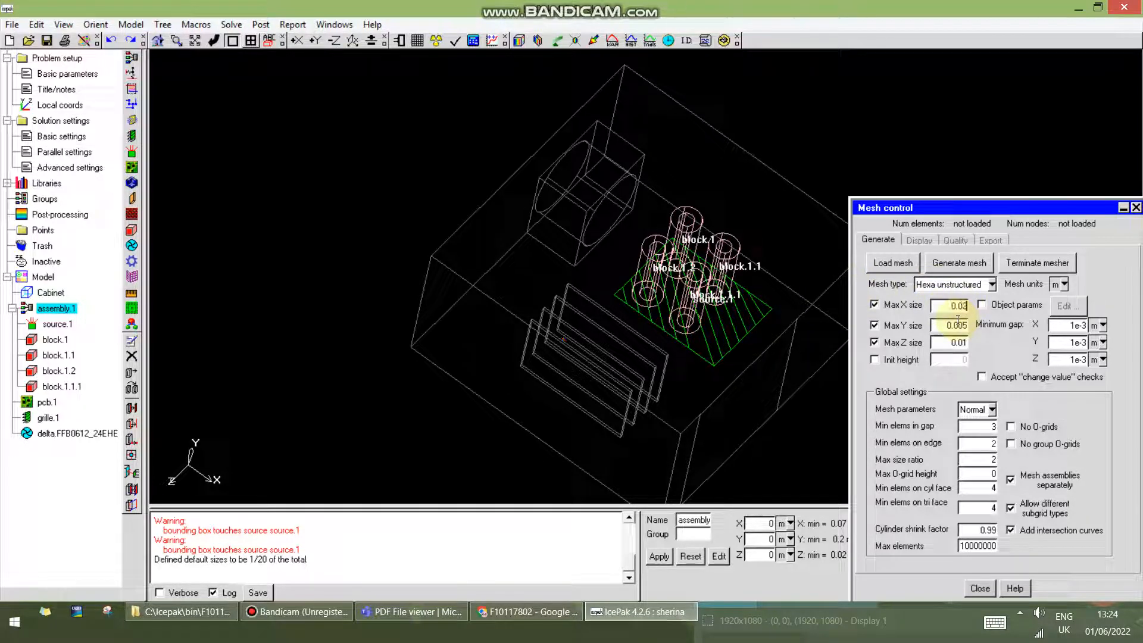
{"action": "left_click", "coordinate": [965, 323]}
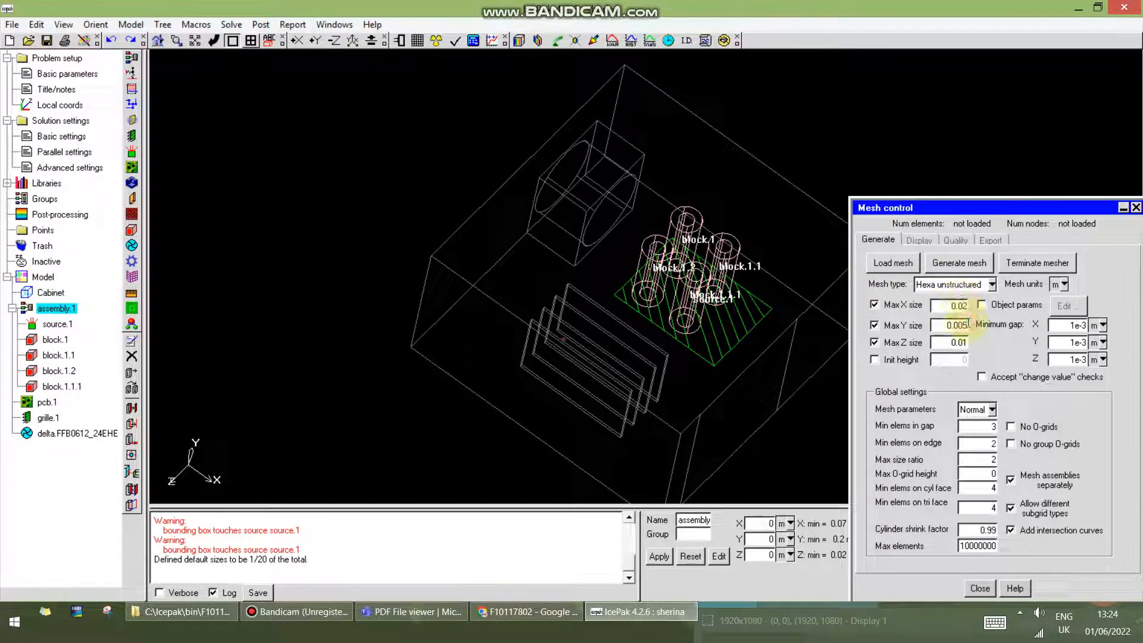
{"action": "key", "text": "BackSpace"}
{"action": "key", "text": "BackSpace"}
{"action": "type", "text": "2"}
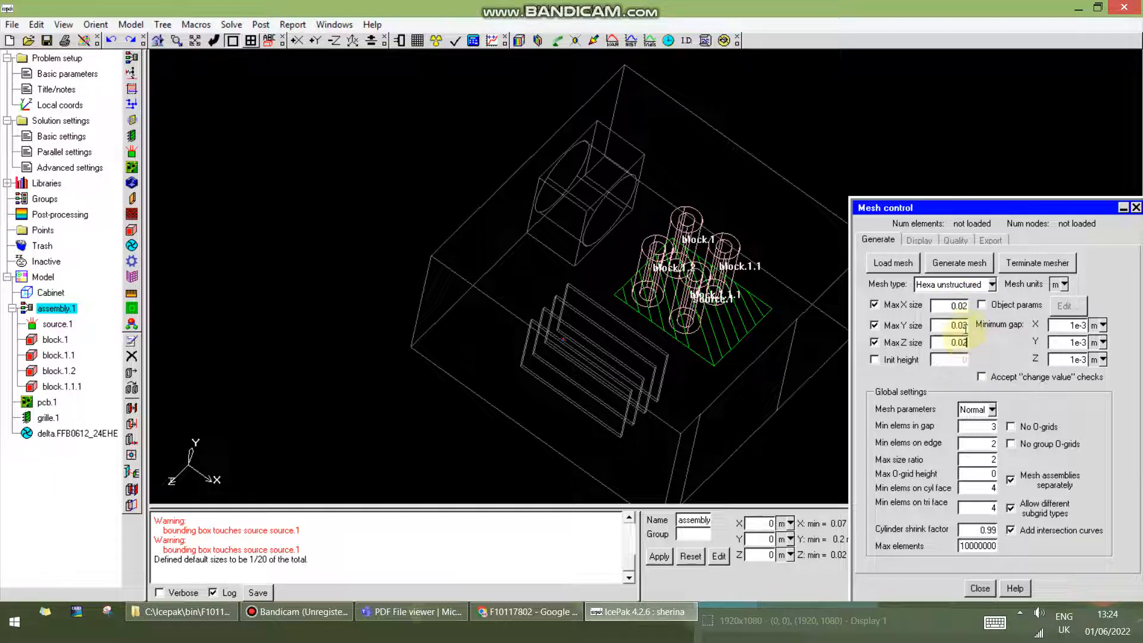
Recheck the assignment's meshing instruction and generate the mesh, accepting the change of the minimum gap in Z
{"action": "left_click", "coordinate": [430, 616]}
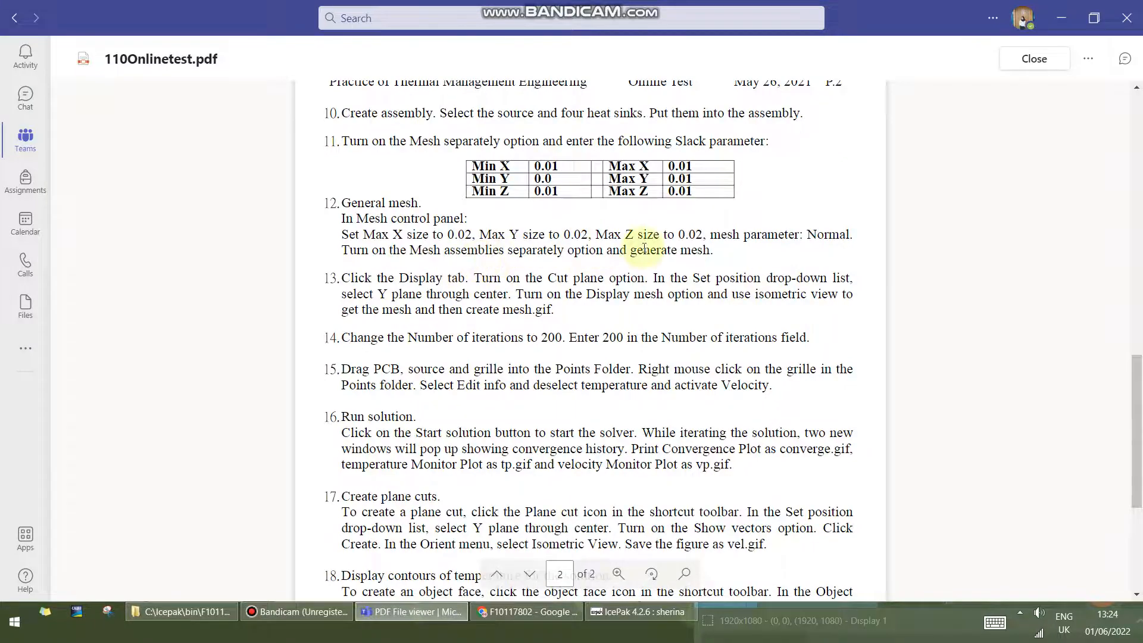
{"action": "left_click", "coordinate": [661, 612]}
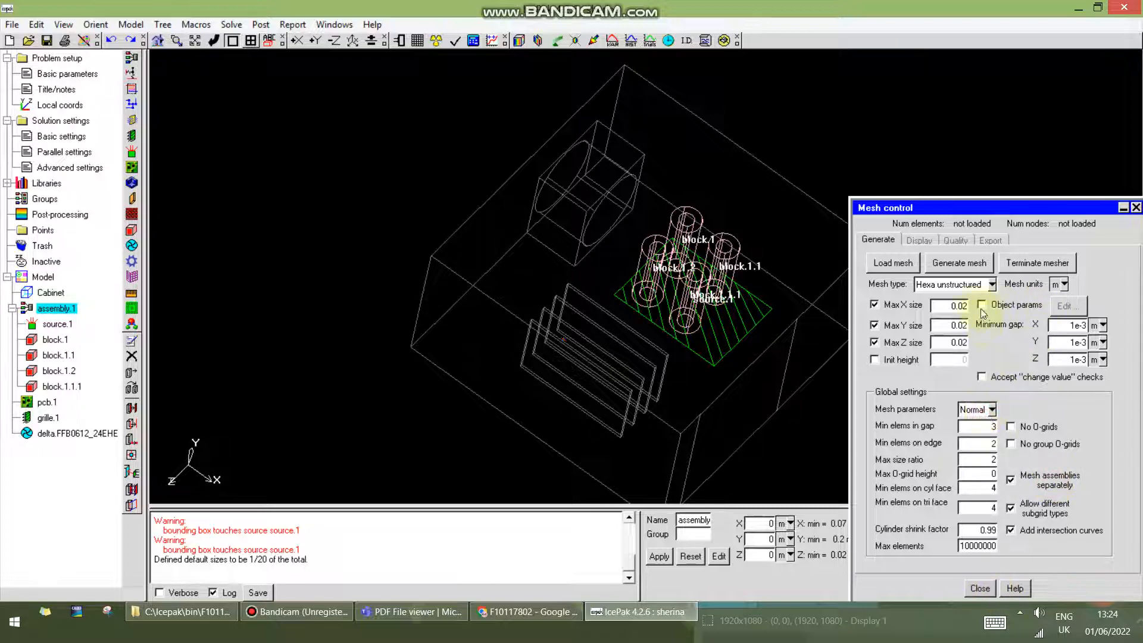
{"action": "left_click", "coordinate": [959, 263]}
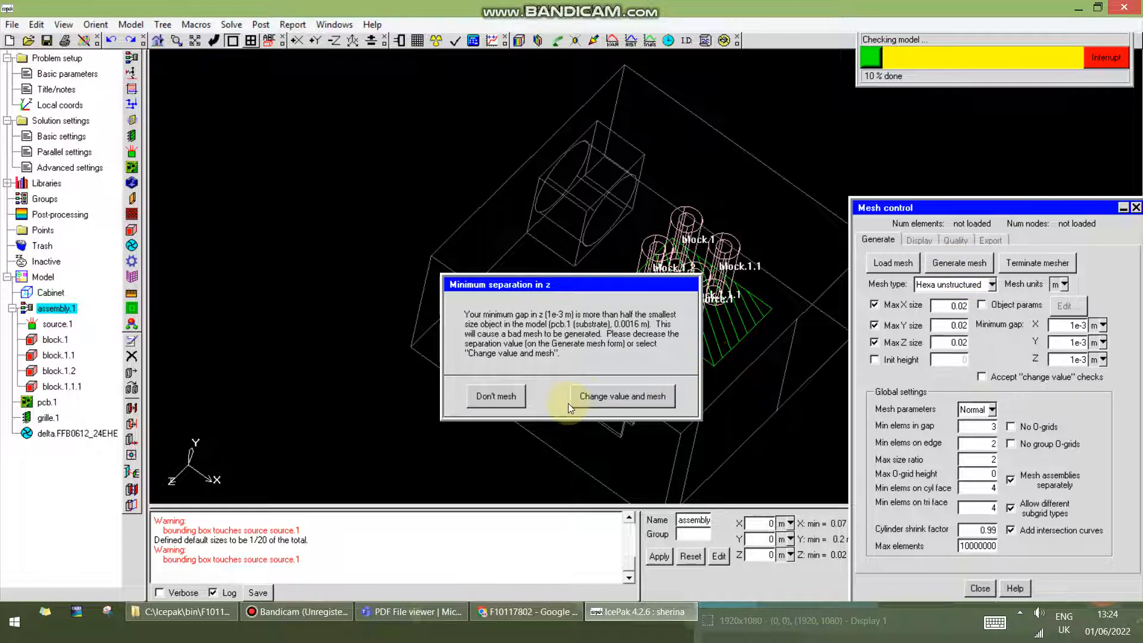
{"action": "left_click", "coordinate": [586, 399]}
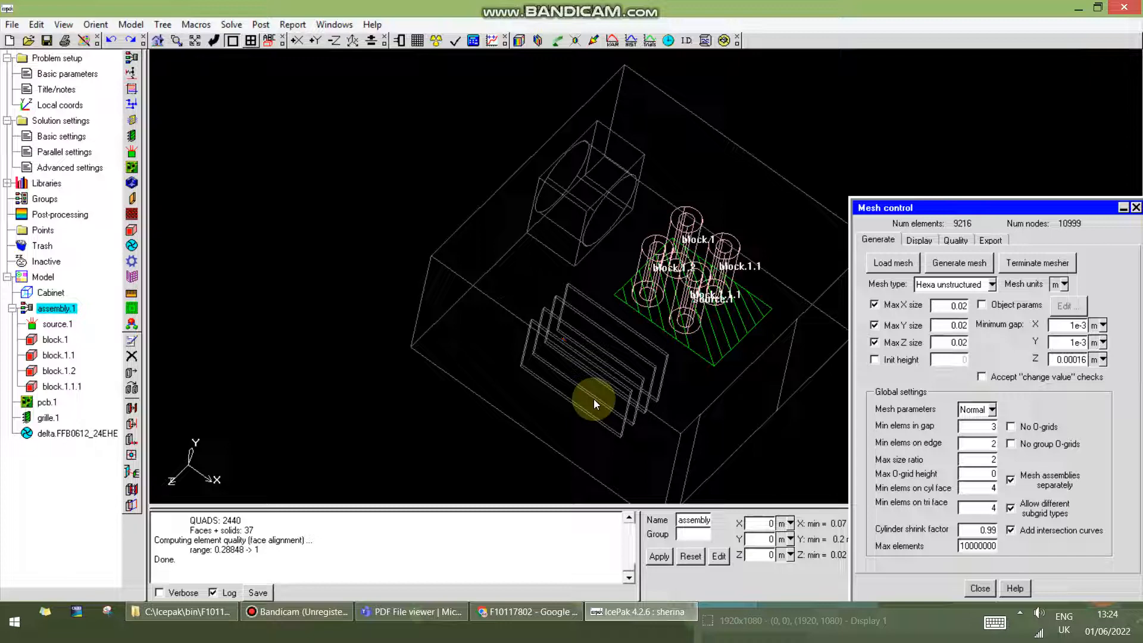
{"action": "left_click", "coordinate": [952, 262]}
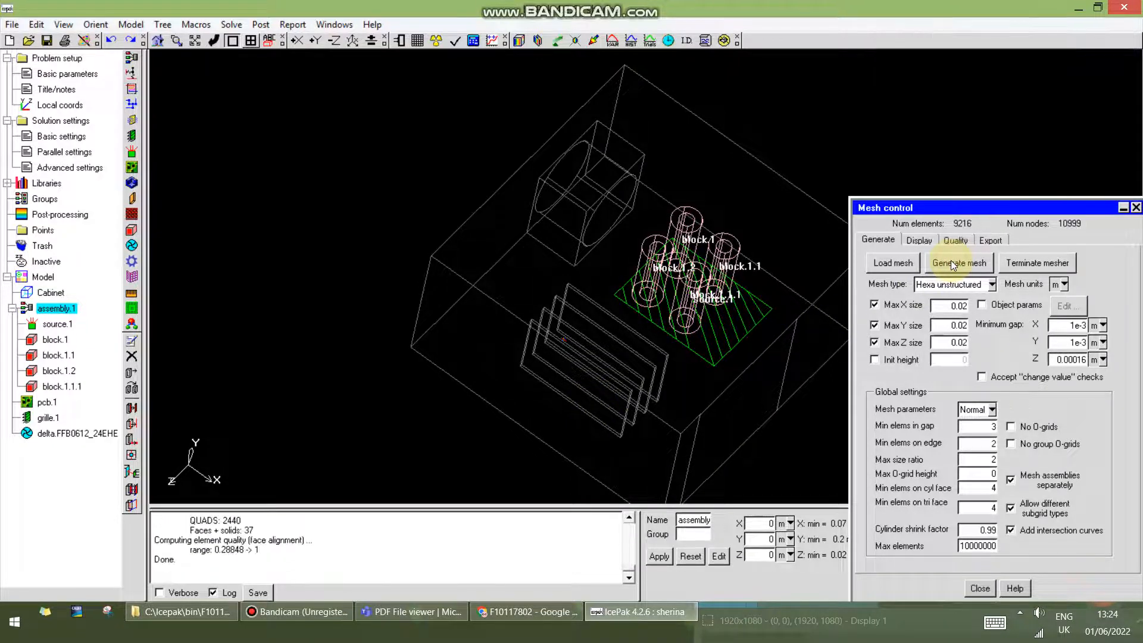
Display the mesh on a cut plane positioned as Y plane through center
{"action": "left_click", "coordinate": [921, 241]}
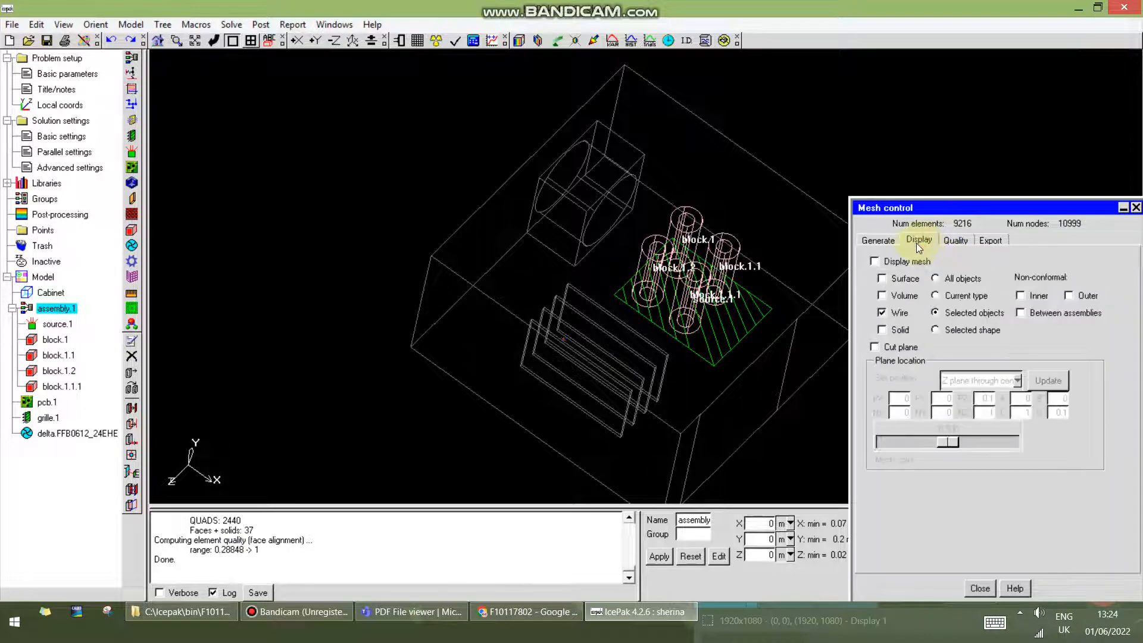
{"action": "left_click", "coordinate": [900, 350]}
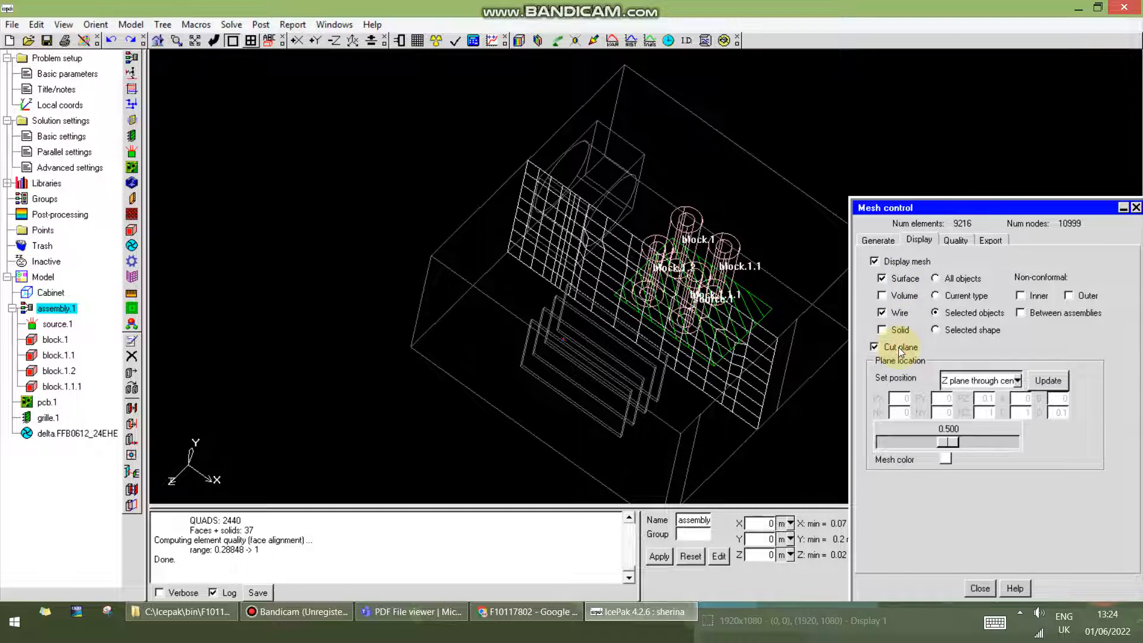
{"action": "left_click", "coordinate": [1018, 381]}
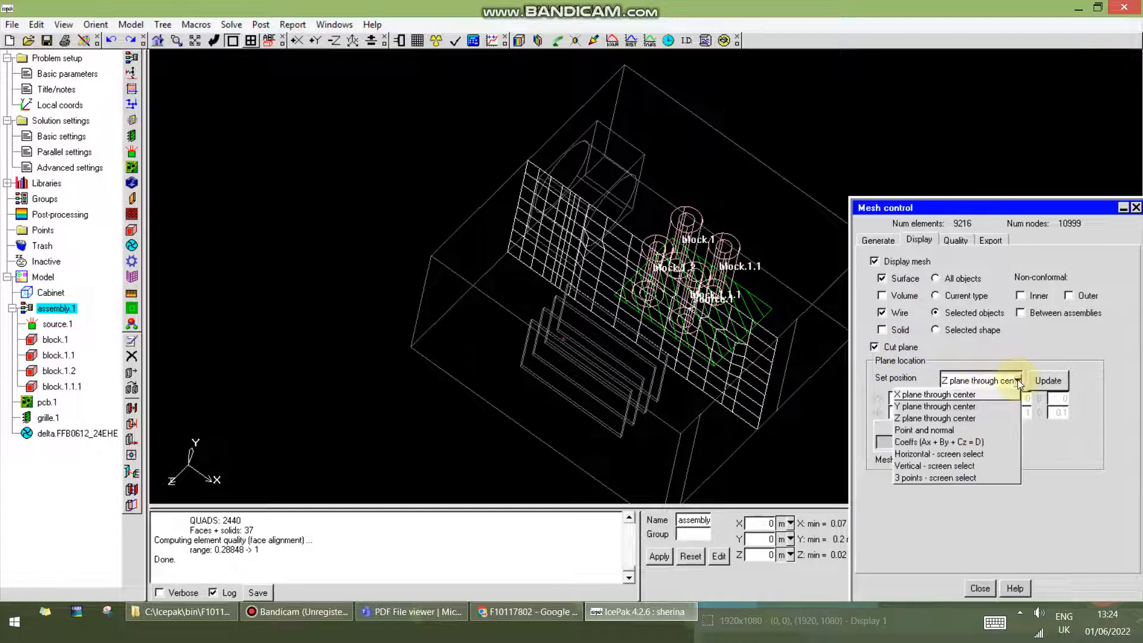
{"action": "left_click", "coordinate": [969, 403]}
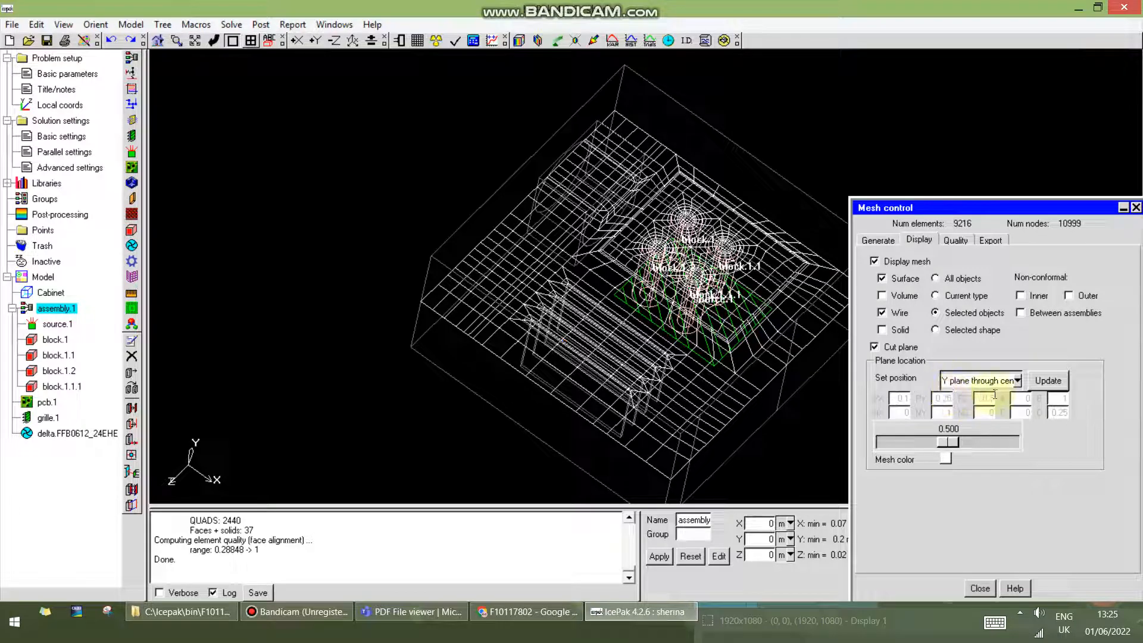
{"action": "left_click", "coordinate": [1018, 380]}
{"action": "left_click", "coordinate": [981, 421]}
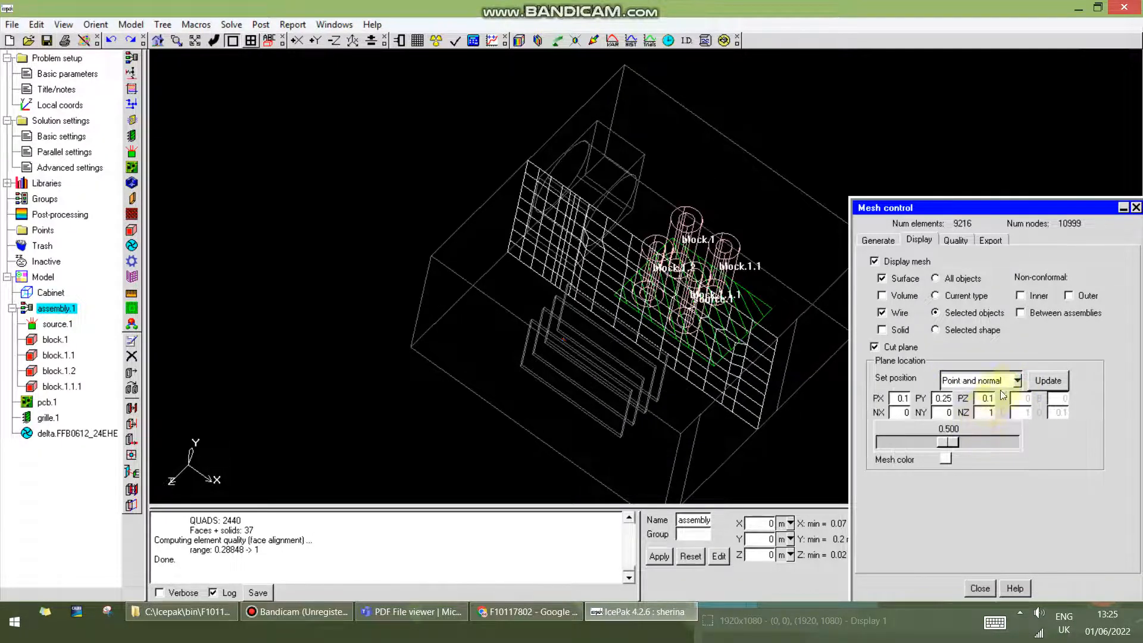
{"action": "left_click", "coordinate": [1017, 380]}
{"action": "left_click", "coordinate": [984, 405]}
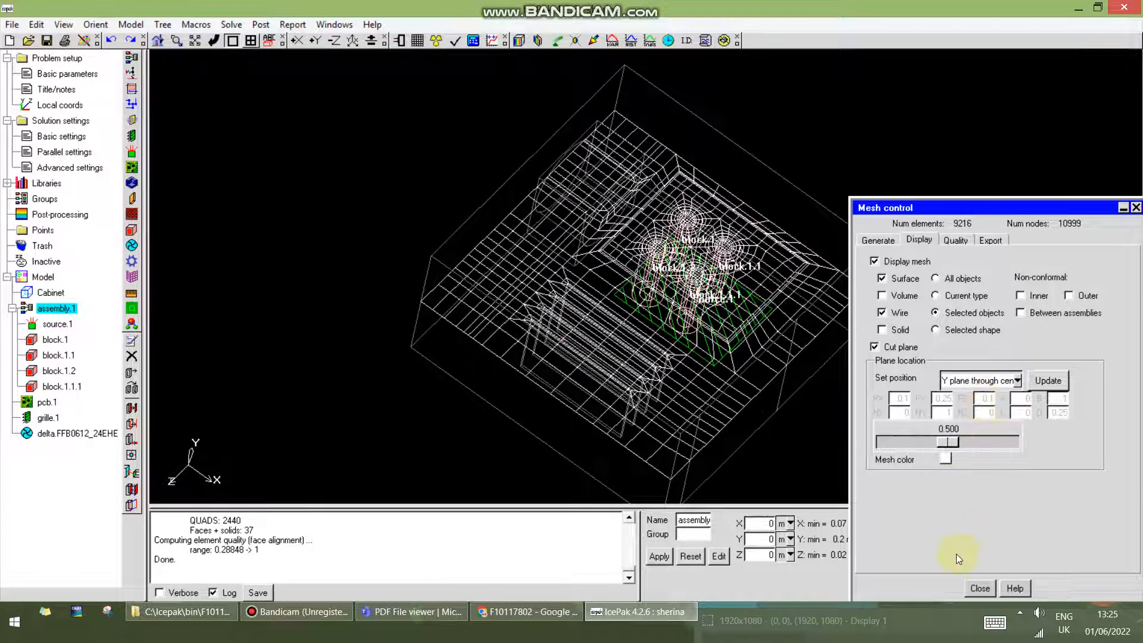
{"action": "mouse_move", "coordinate": [587, 464]}
{"action": "left_mouse_down"}
{"action": "mouse_move", "coordinate": [594, 345]}
{"action": "mouse_move", "coordinate": [779, 370]}
{"action": "mouse_move", "coordinate": [658, 506]}
{"action": "mouse_move", "coordinate": [613, 509]}
{"action": "mouse_move", "coordinate": [580, 463]}
{"action": "left_mouse_up"}
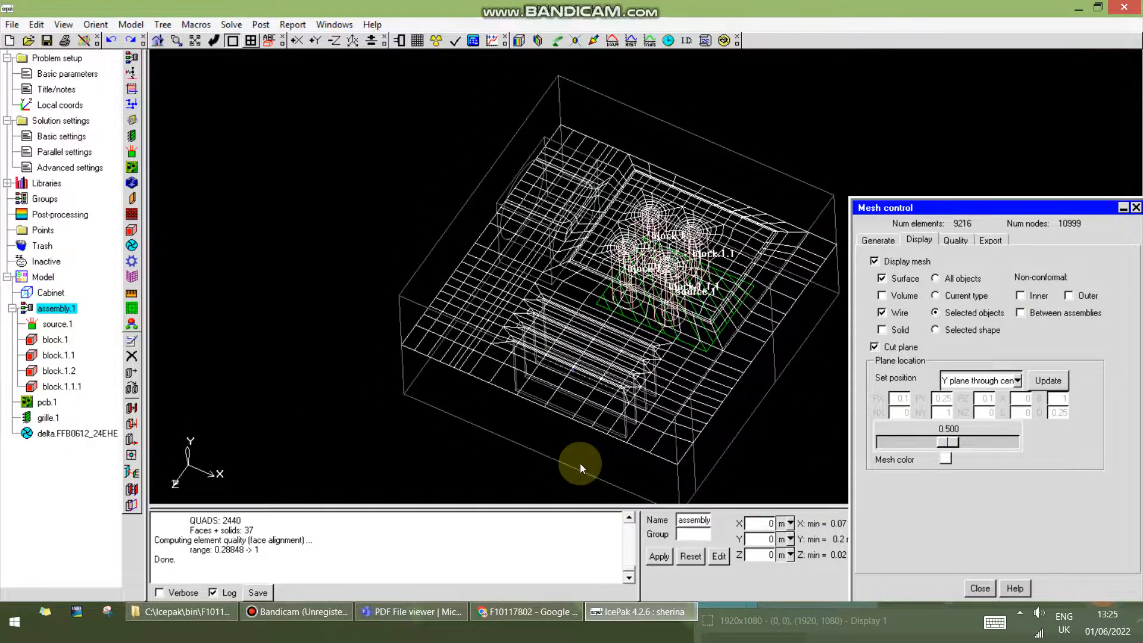
Recheck the assignment's mesh display instruction and show the meshed model in isometric view
{"action": "left_click", "coordinate": [423, 622]}
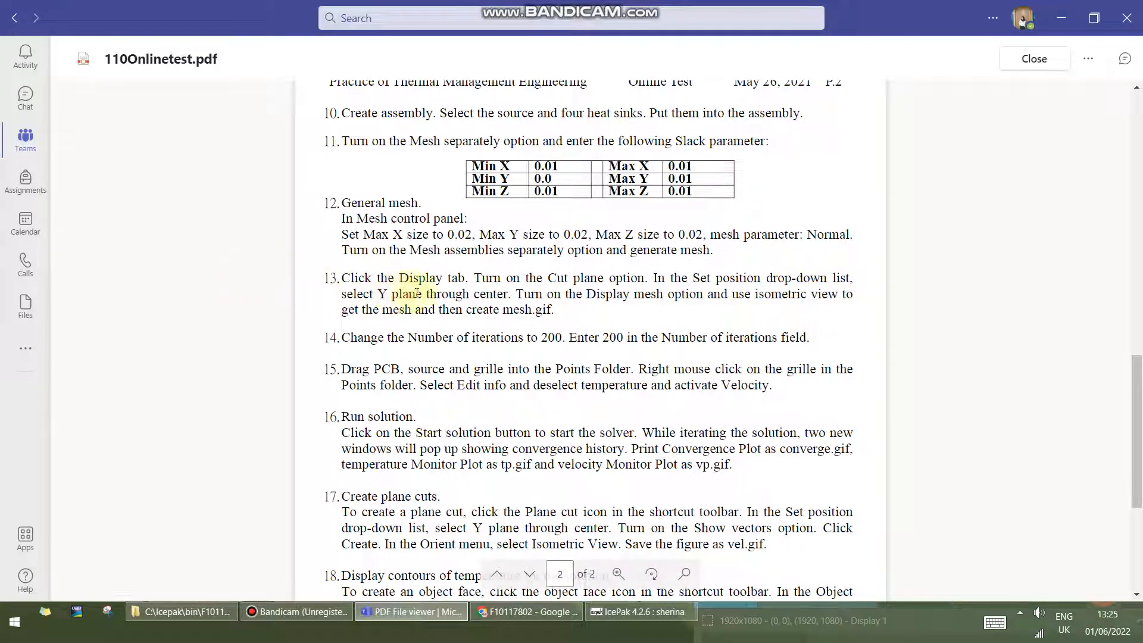
{"action": "left_click", "coordinate": [664, 614]}
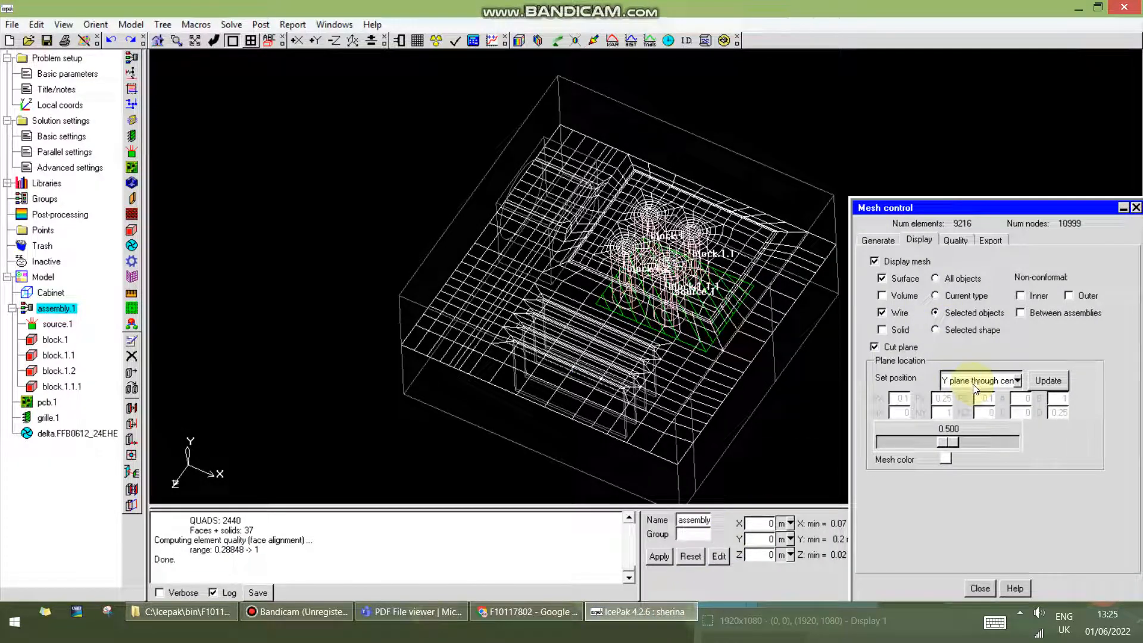
{"action": "left_click", "coordinate": [437, 616]}
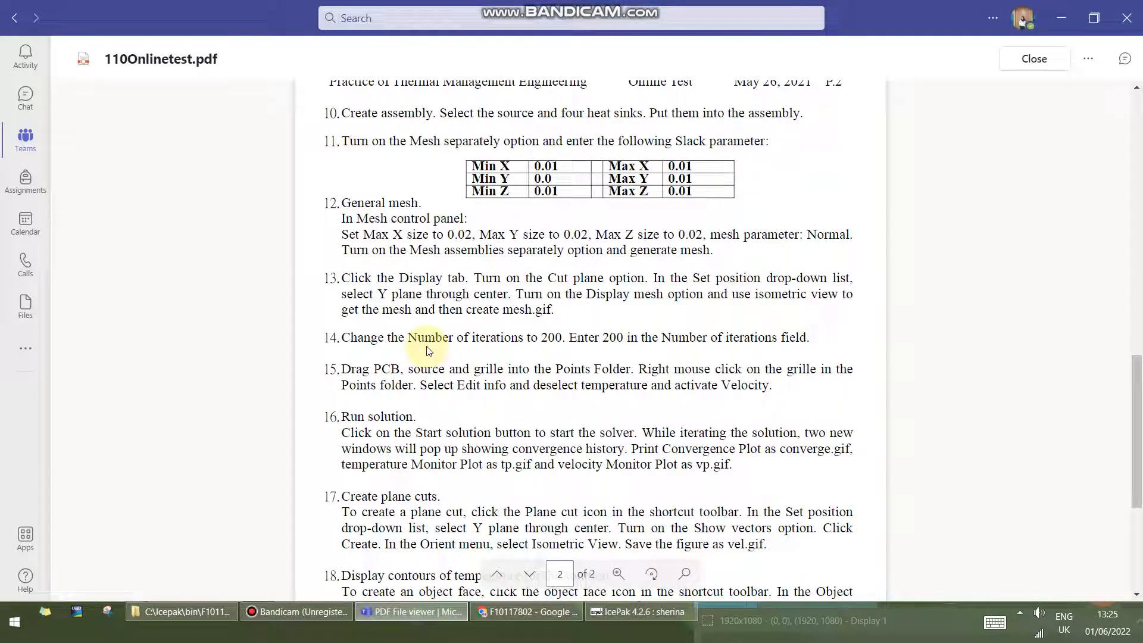
{"action": "left_click", "coordinate": [443, 613]}
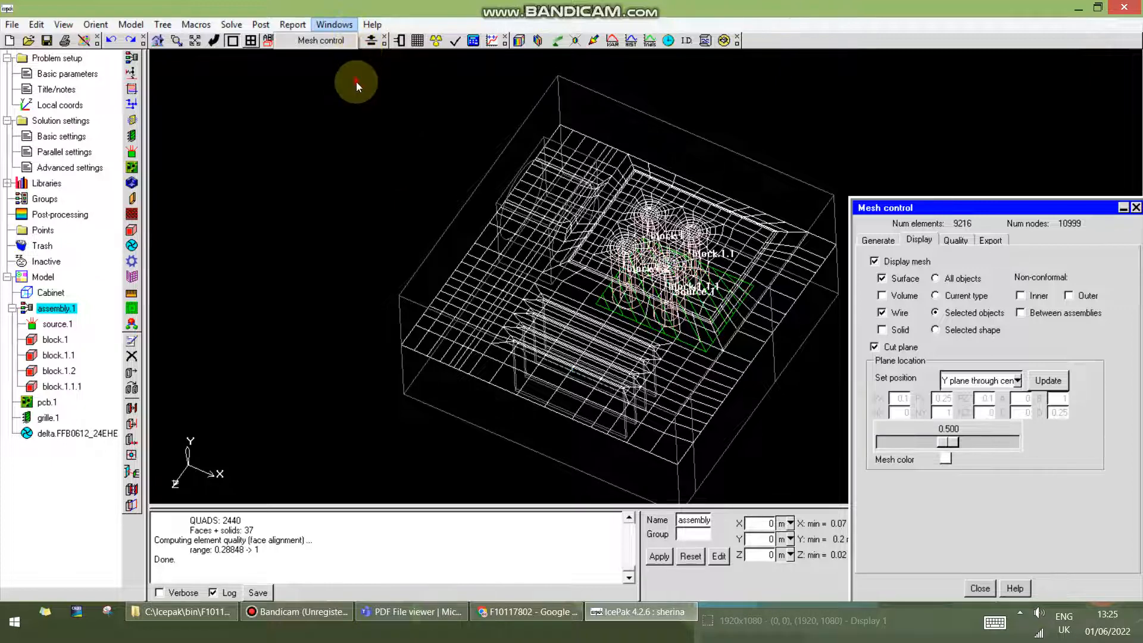
{"action": "left_click", "coordinate": [355, 47]}
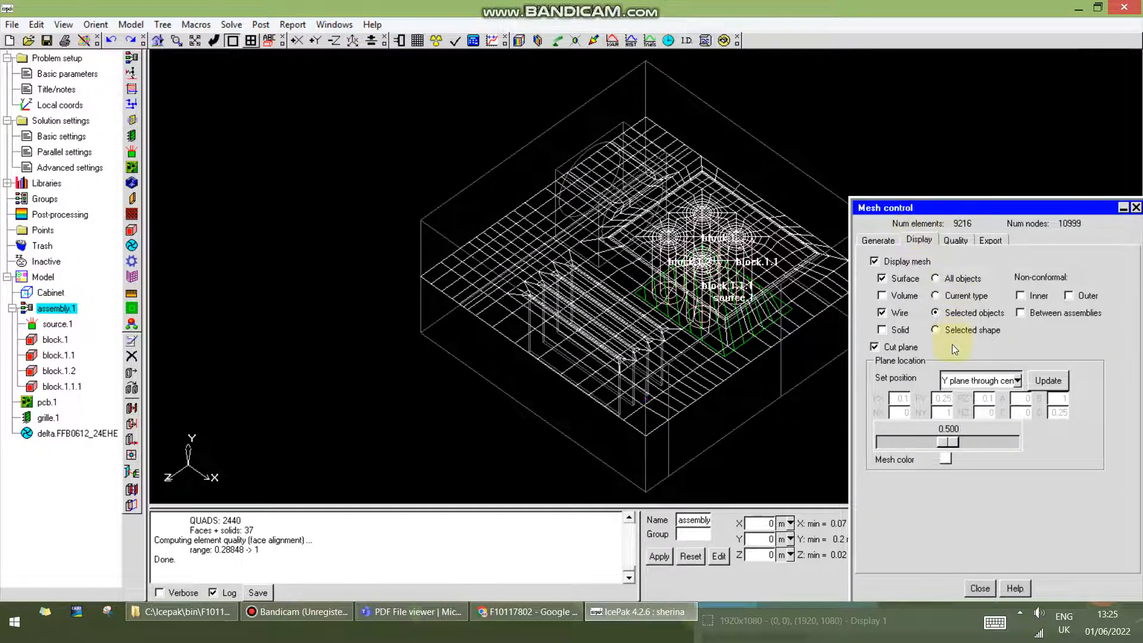
Turn off the mesh display, close the mesh control, and check the assignment's next instruction on iterations
{"action": "left_click", "coordinate": [901, 265]}
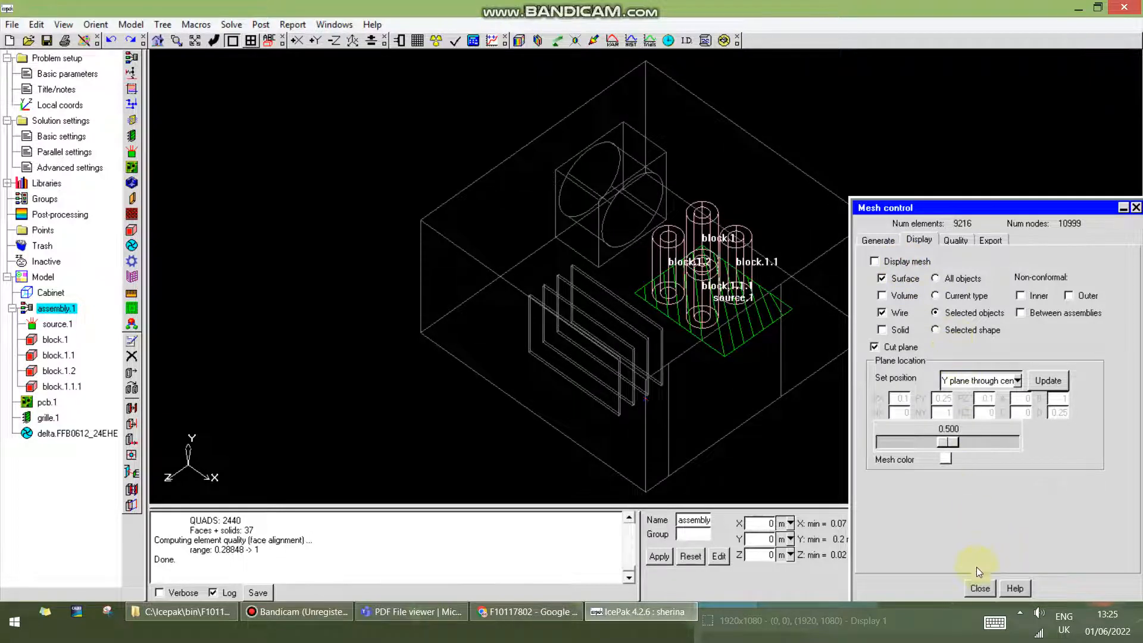
{"action": "left_click", "coordinate": [980, 588]}
{"action": "left_click", "coordinate": [450, 613]}
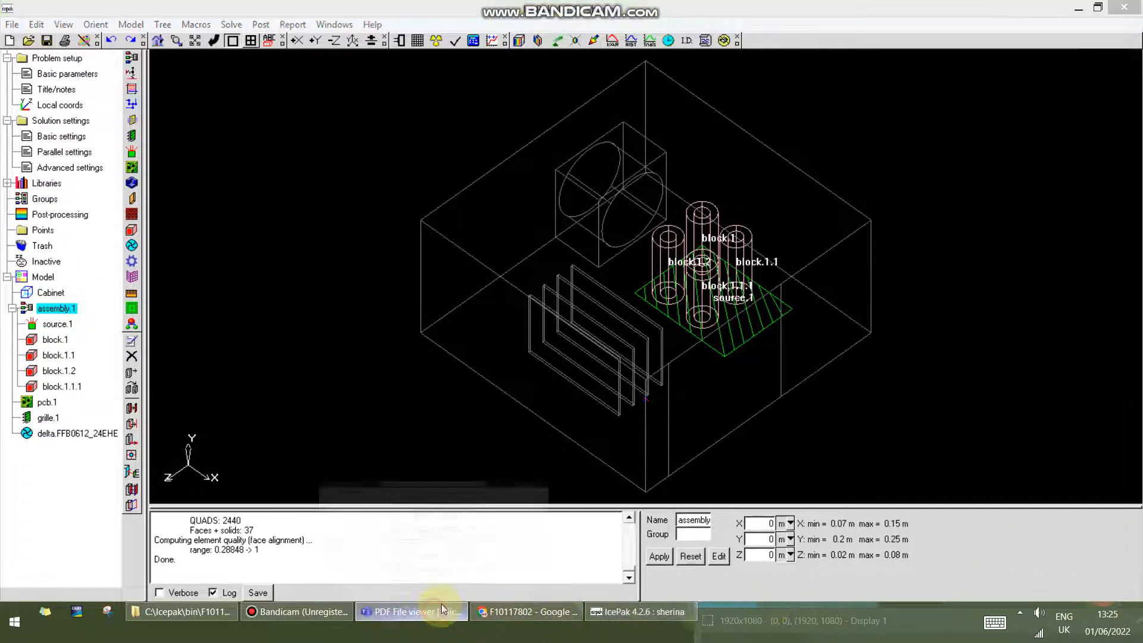
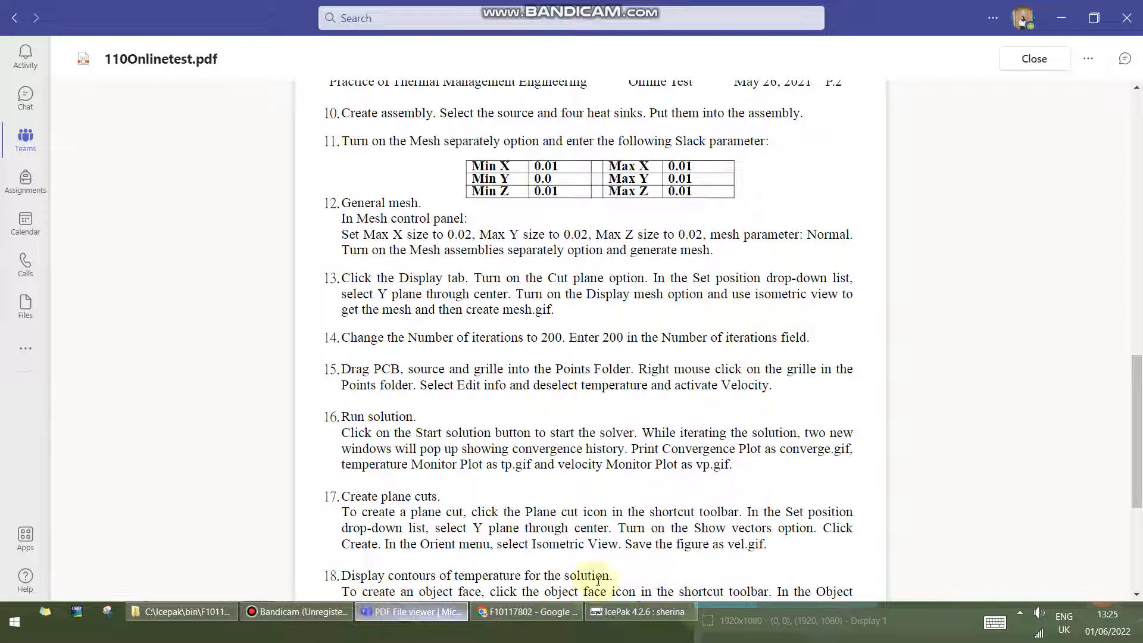
{"action": "left_click", "coordinate": [629, 609]}
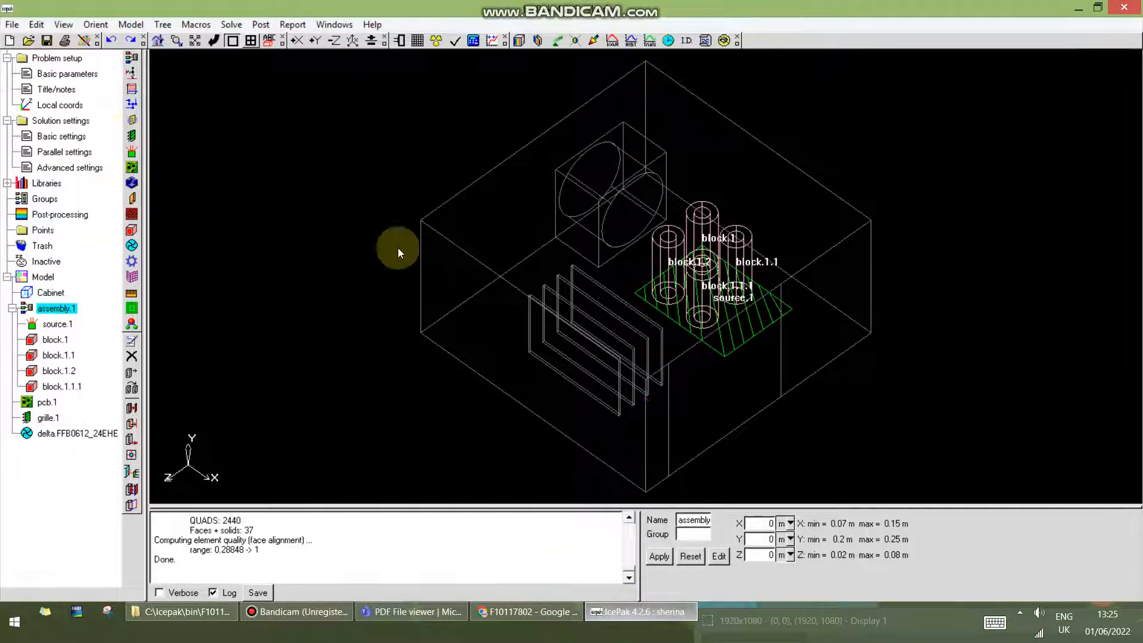
Set the number of iterations to 200 in the basic solution settings
{"action": "double_click", "coordinate": [70, 76]}
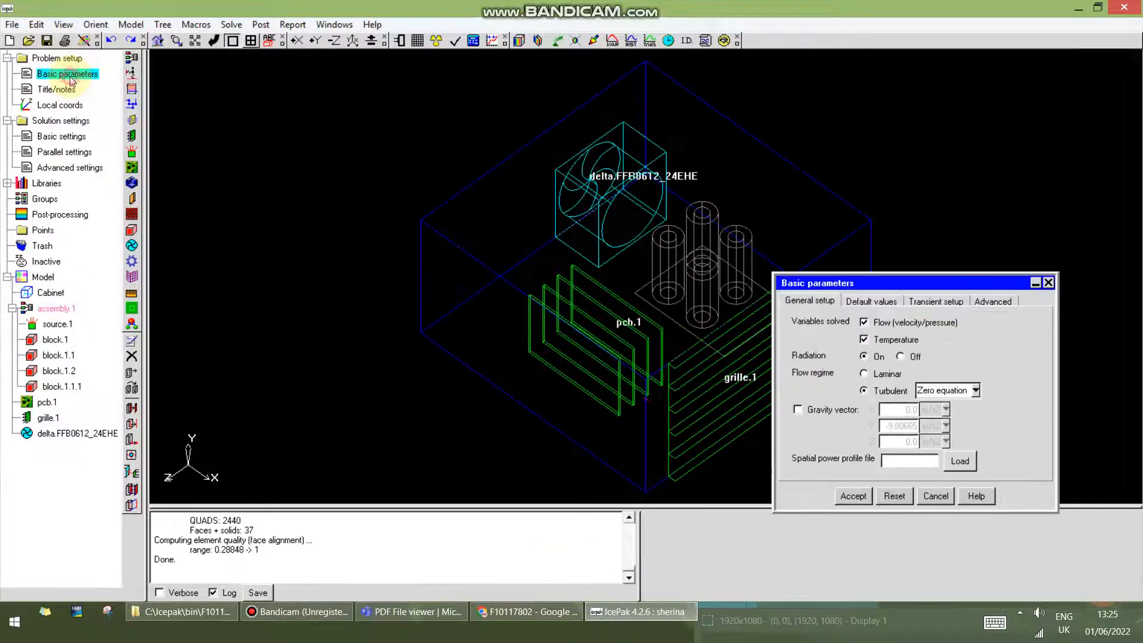
{"action": "left_click", "coordinate": [1047, 285]}
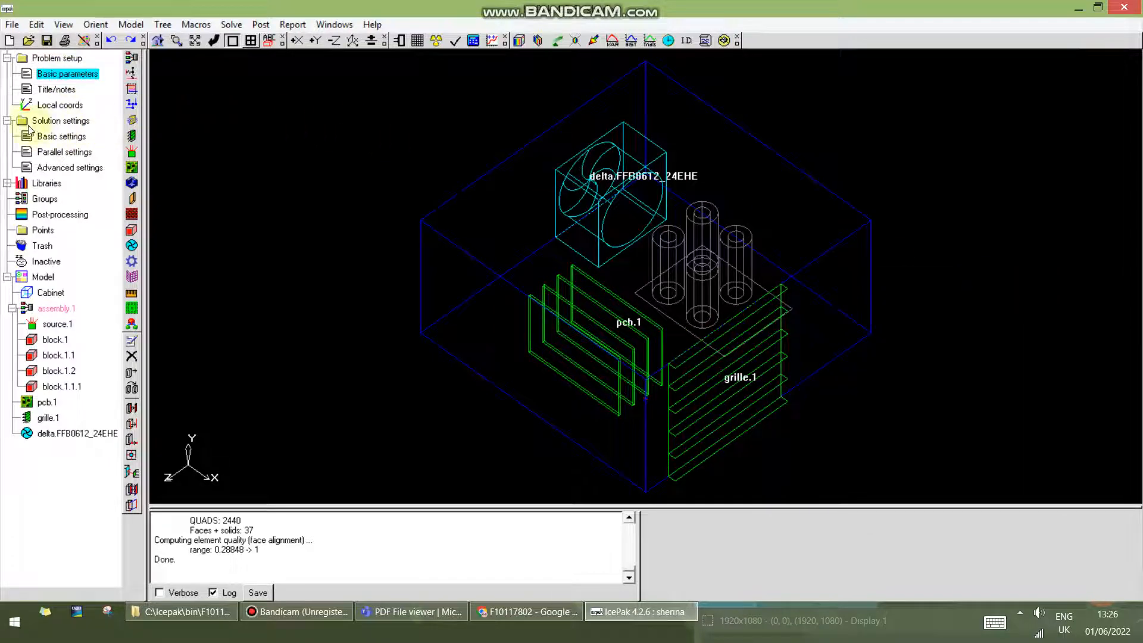
{"action": "double_click", "coordinate": [63, 139]}
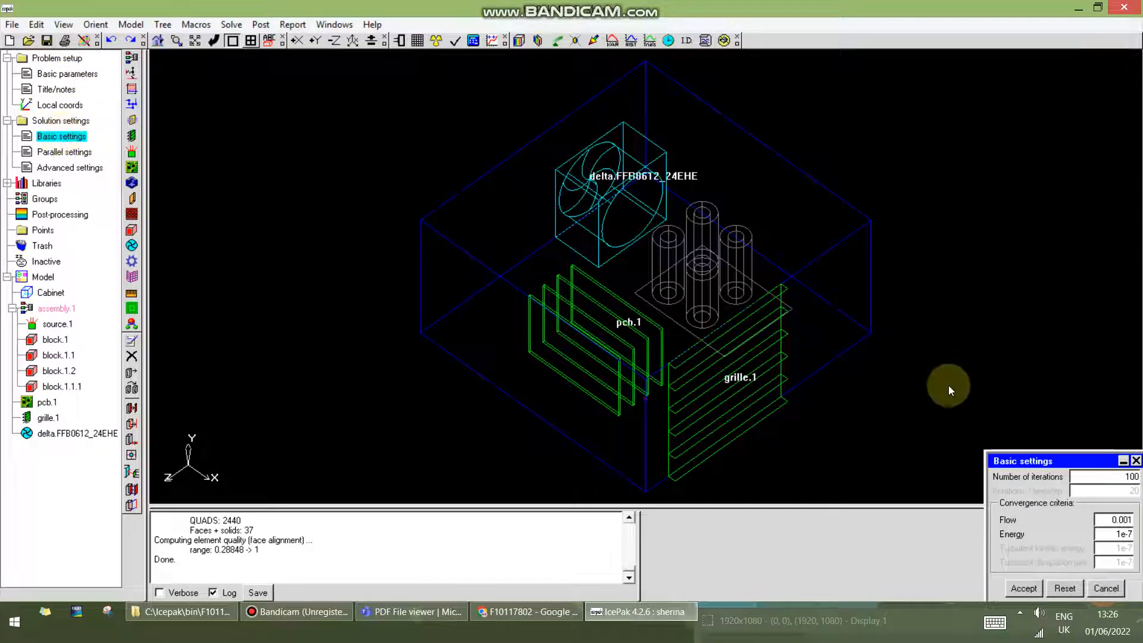
{"action": "left_click_drag", "start_coordinate": [1018, 469], "coordinate": [767, 406]}
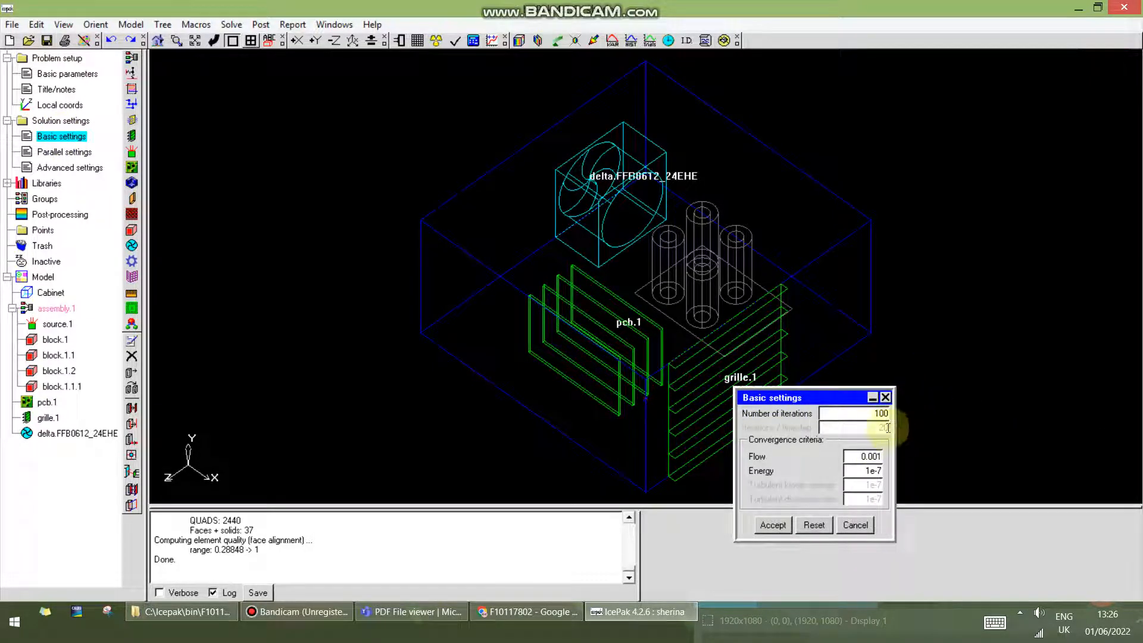
{"action": "type", "text": "2"}
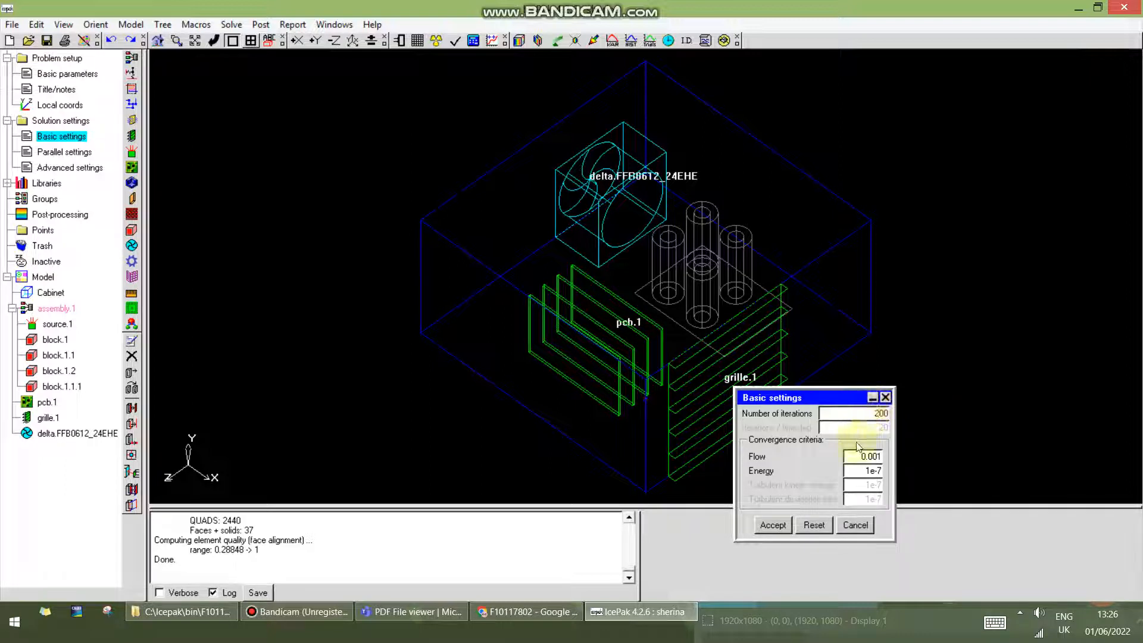
{"action": "left_click", "coordinate": [784, 524]}
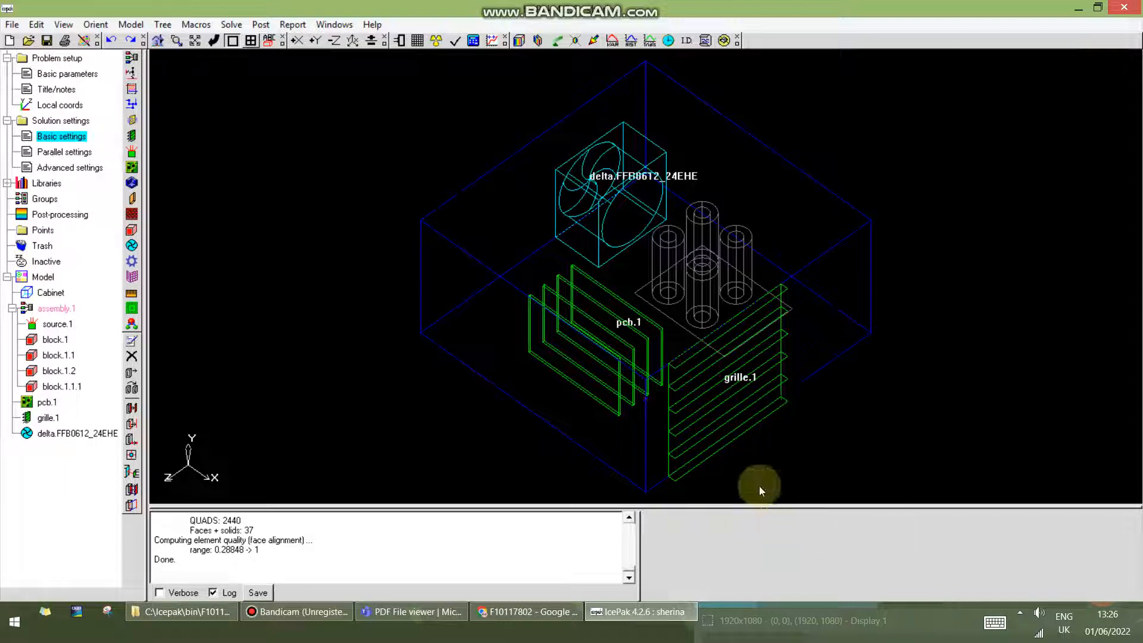
Check the assignment's monitor point instruction and add pcb.1, grille.1 and source.1 to the Points folder
{"action": "left_click", "coordinate": [411, 611]}
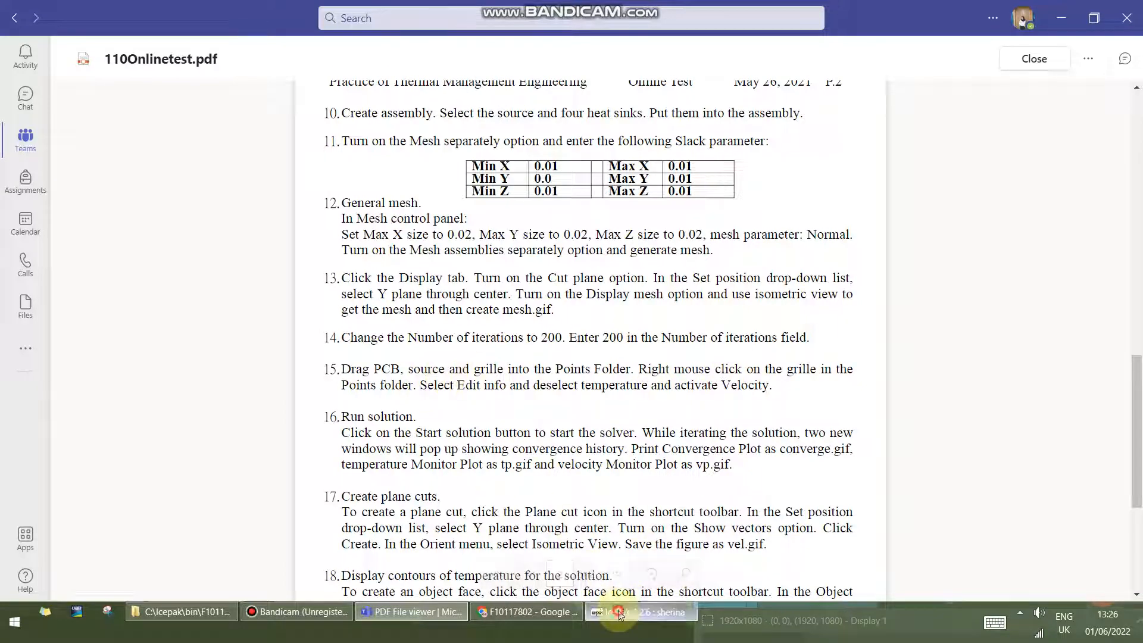
{"action": "left_click", "coordinate": [641, 612]}
{"action": "left_click", "coordinate": [46, 403]}
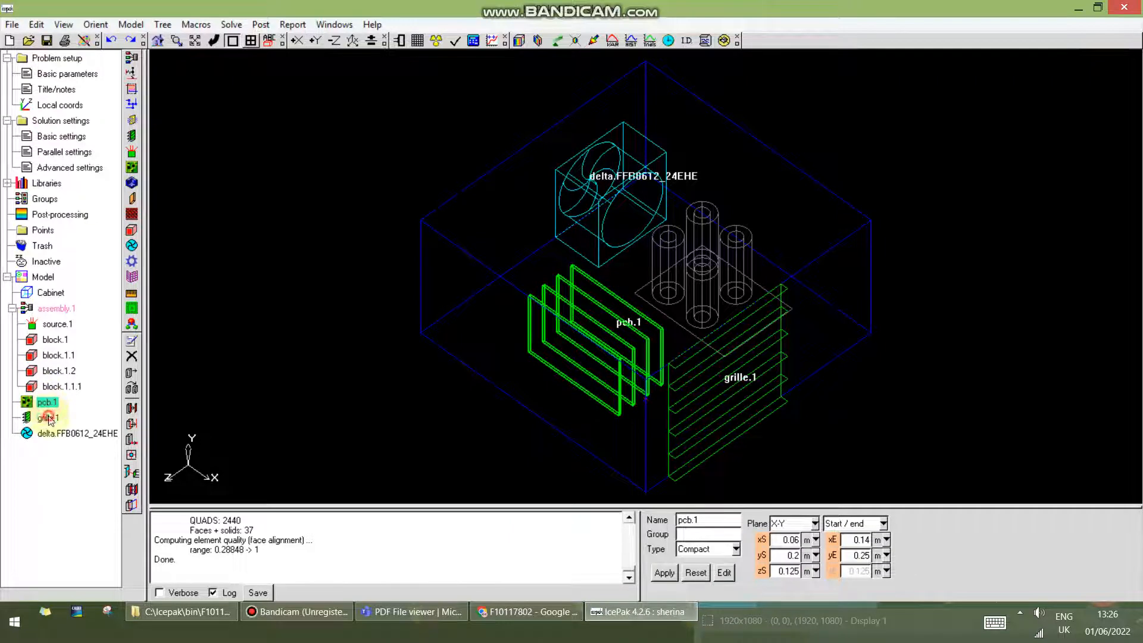
{"action": "left_click", "coordinate": [47, 418], "text": "ctrl"}
{"action": "left_click", "coordinate": [54, 325], "text": "ctrl"}
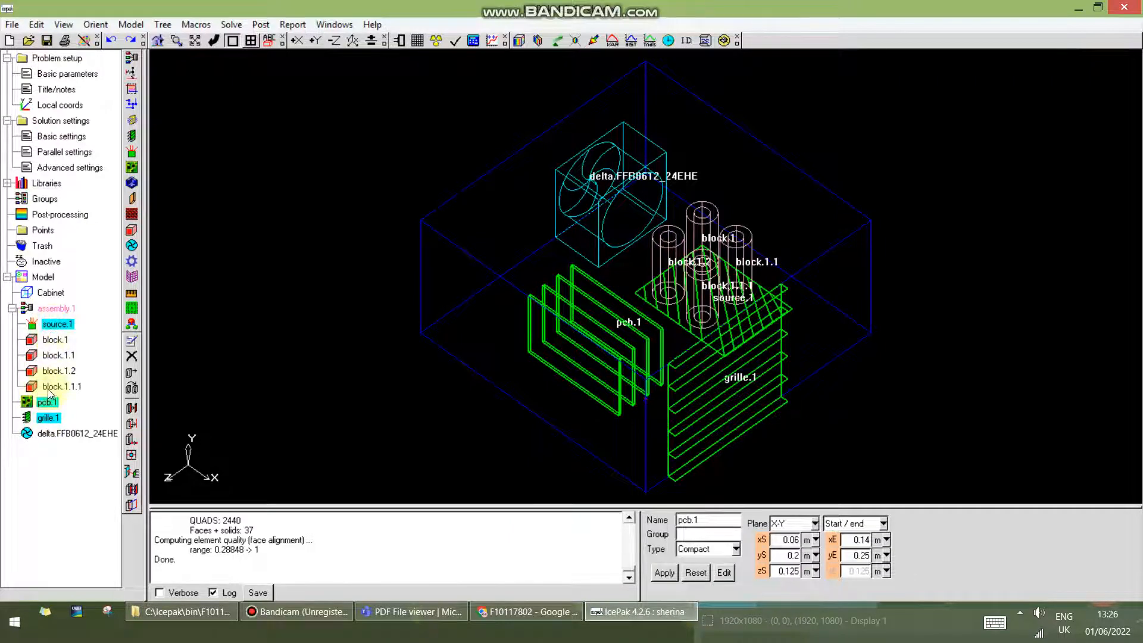
{"action": "left_click_drag", "start_coordinate": [55, 409], "coordinate": [41, 237]}
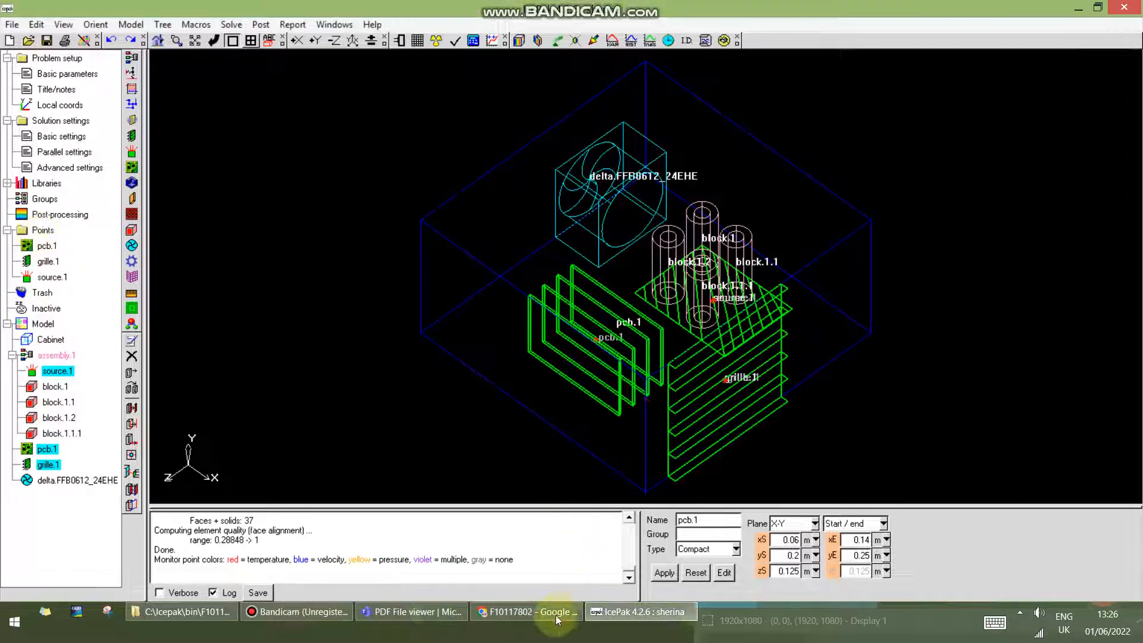
Recheck the assignment's grille instruction and make the grille.1 point monitor velocity instead of temperature
{"action": "left_click", "coordinate": [439, 612]}
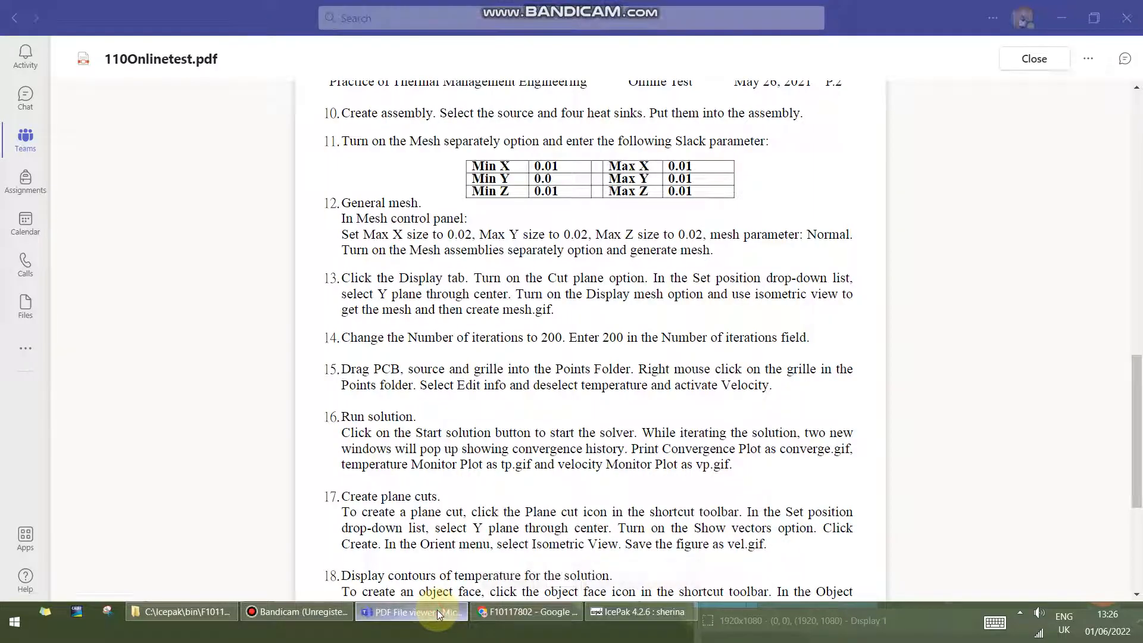
{"action": "left_click", "coordinate": [437, 610]}
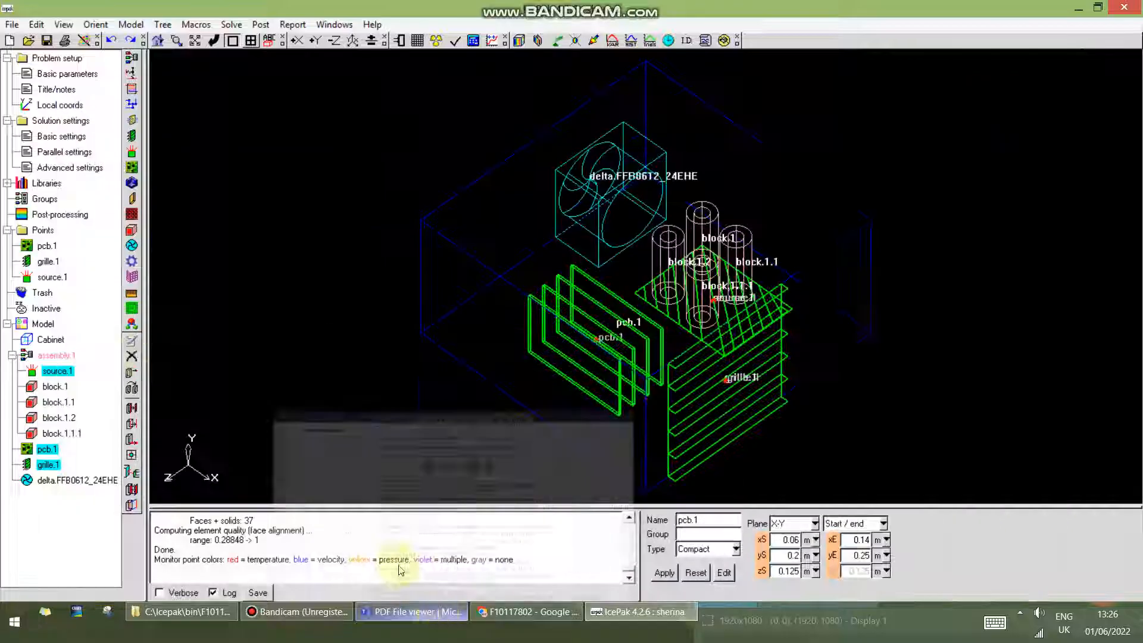
{"action": "left_click", "coordinate": [53, 263]}
{"action": "right_click", "coordinate": [55, 263]}
{"action": "left_click", "coordinate": [60, 271]}
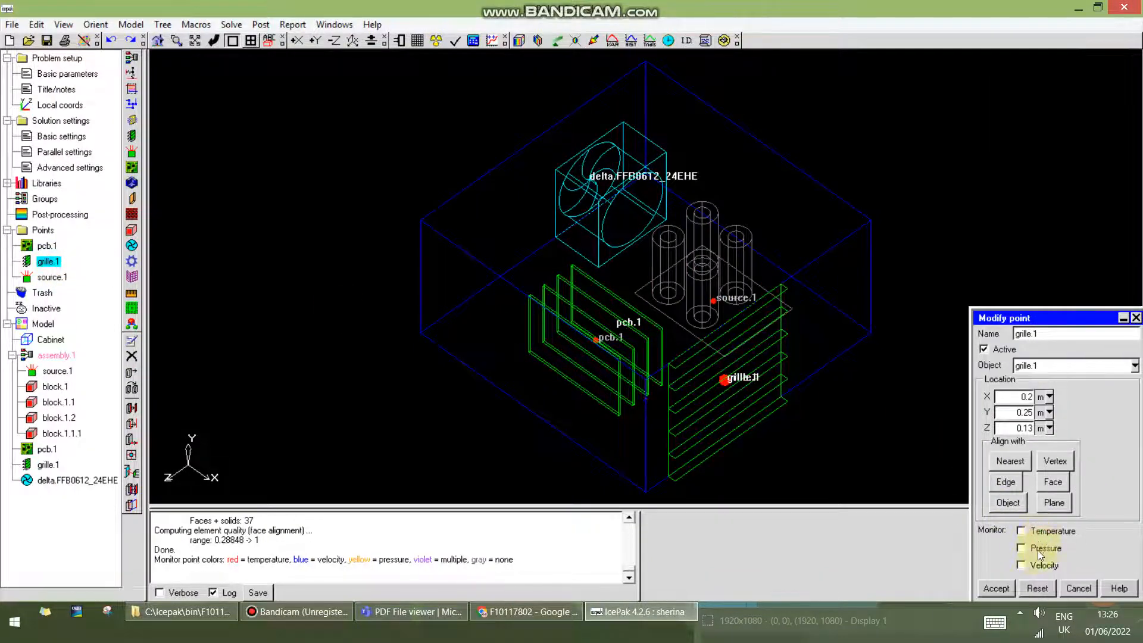
{"action": "left_click", "coordinate": [1001, 588]}
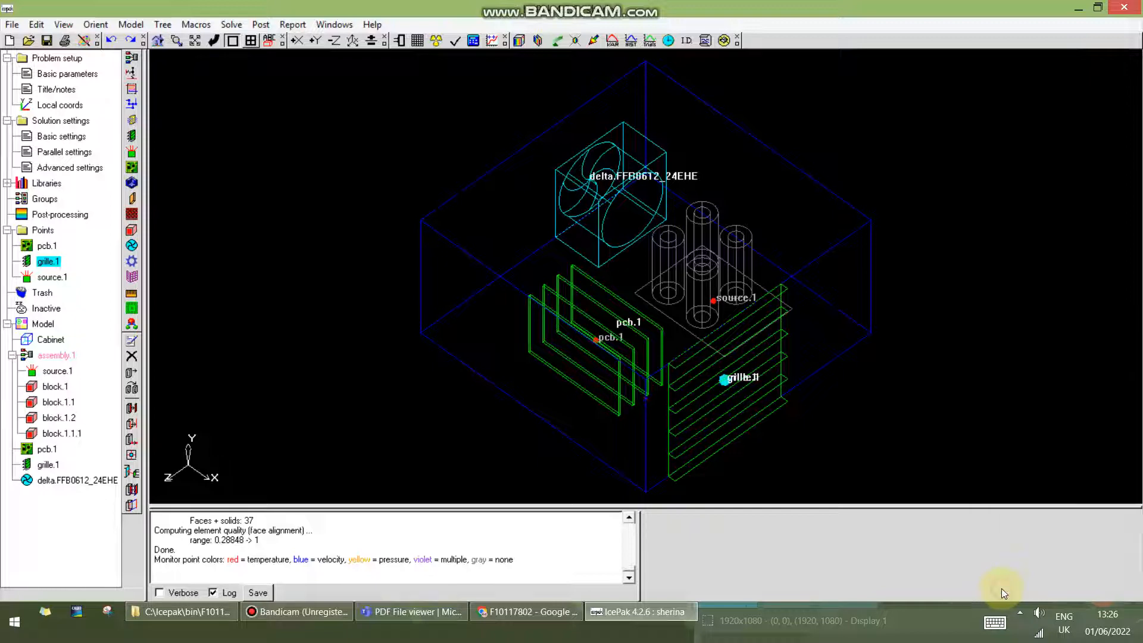
Read the assignment's run solution instruction and check the model for problems
{"action": "left_click", "coordinate": [447, 612]}
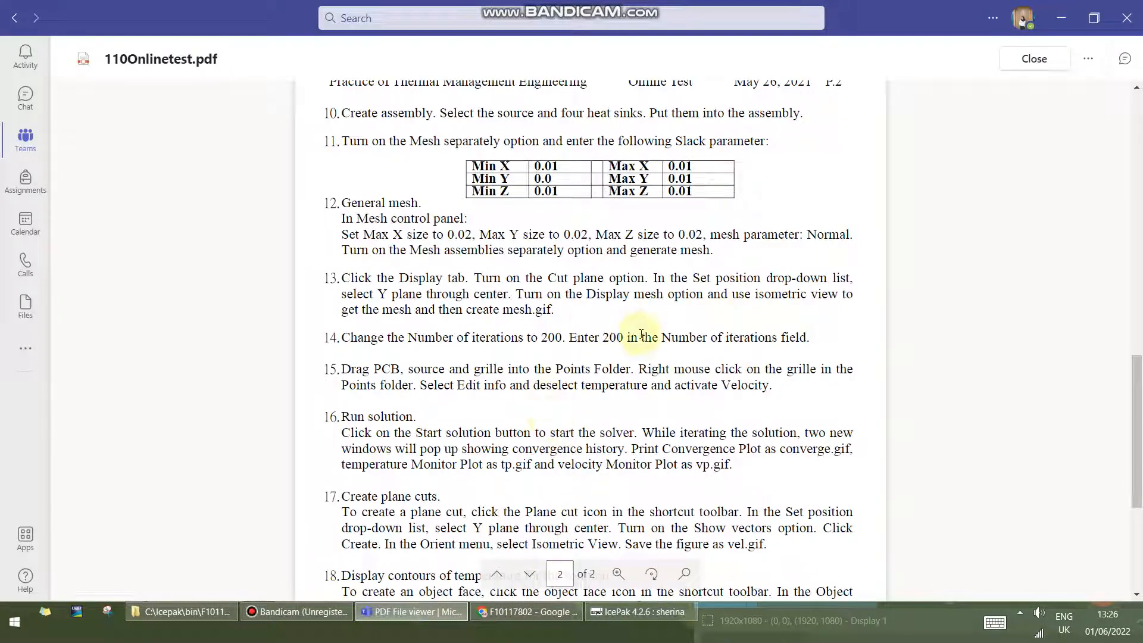
{"action": "scroll", "coordinate": [515, 390], "scroll_direction": "down", "scroll_amount": 1}
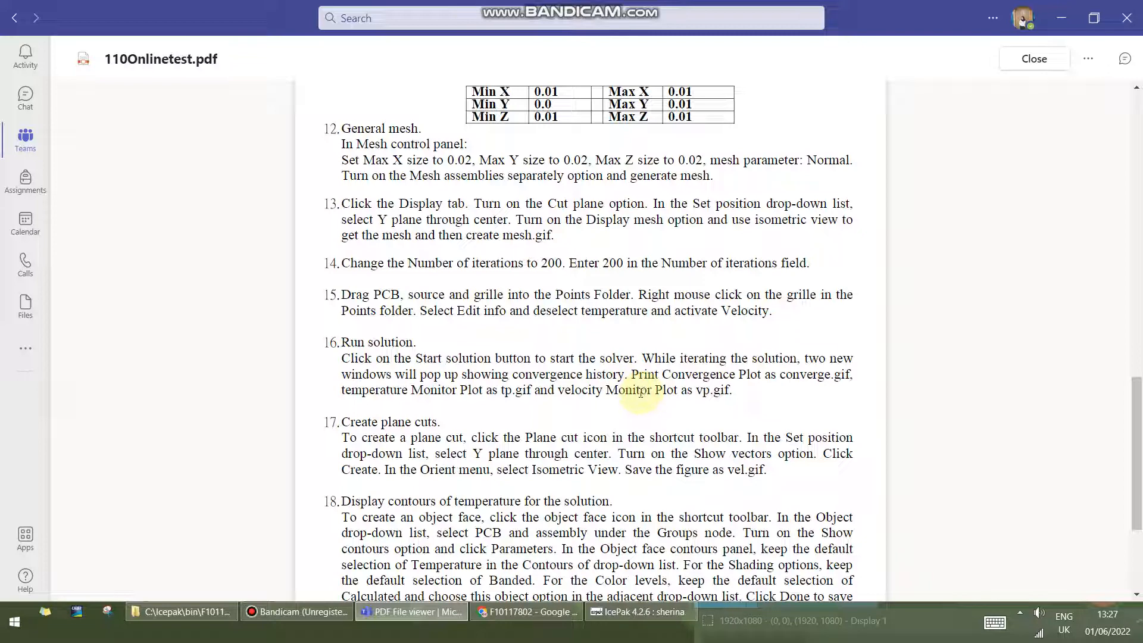
{"action": "left_click", "coordinate": [640, 611]}
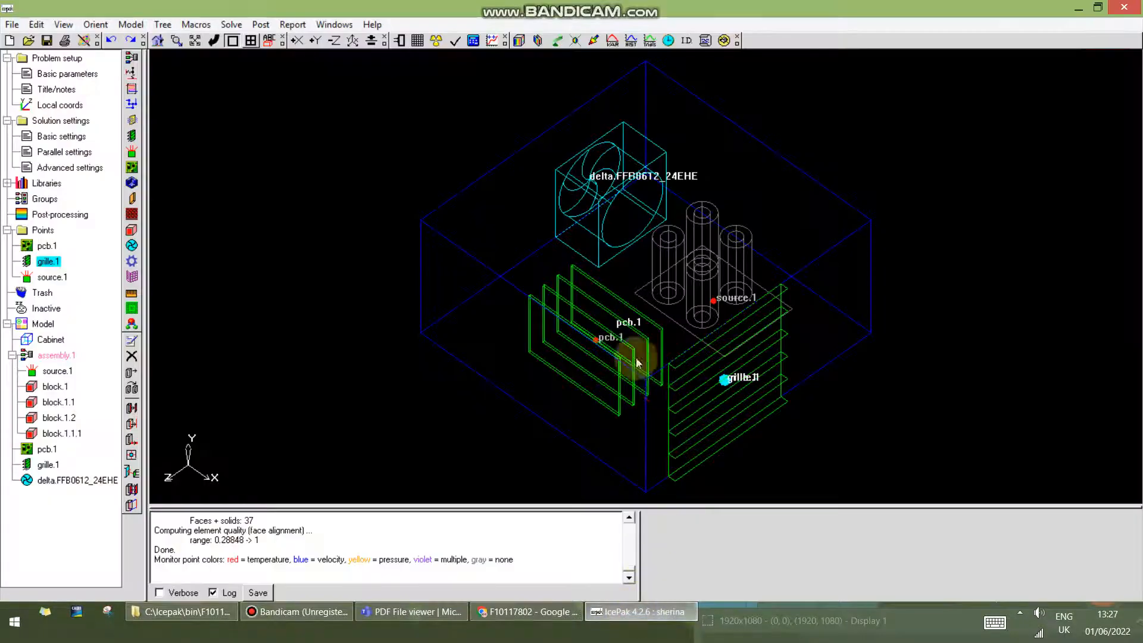
{"action": "left_click", "coordinate": [232, 25]}
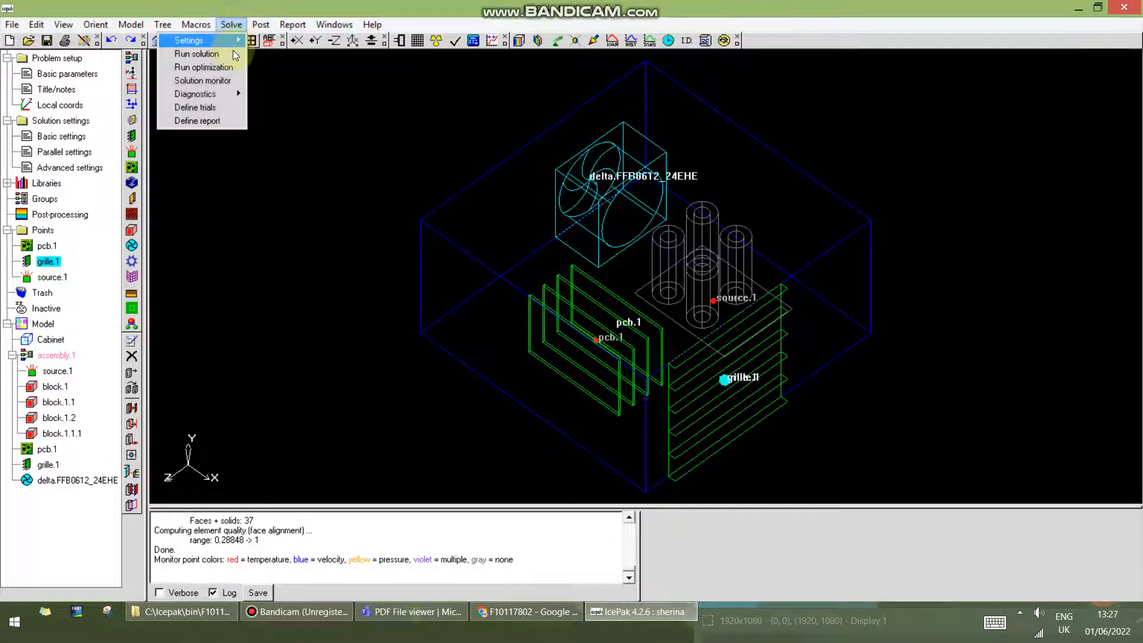
{"action": "left_click", "coordinate": [455, 46]}
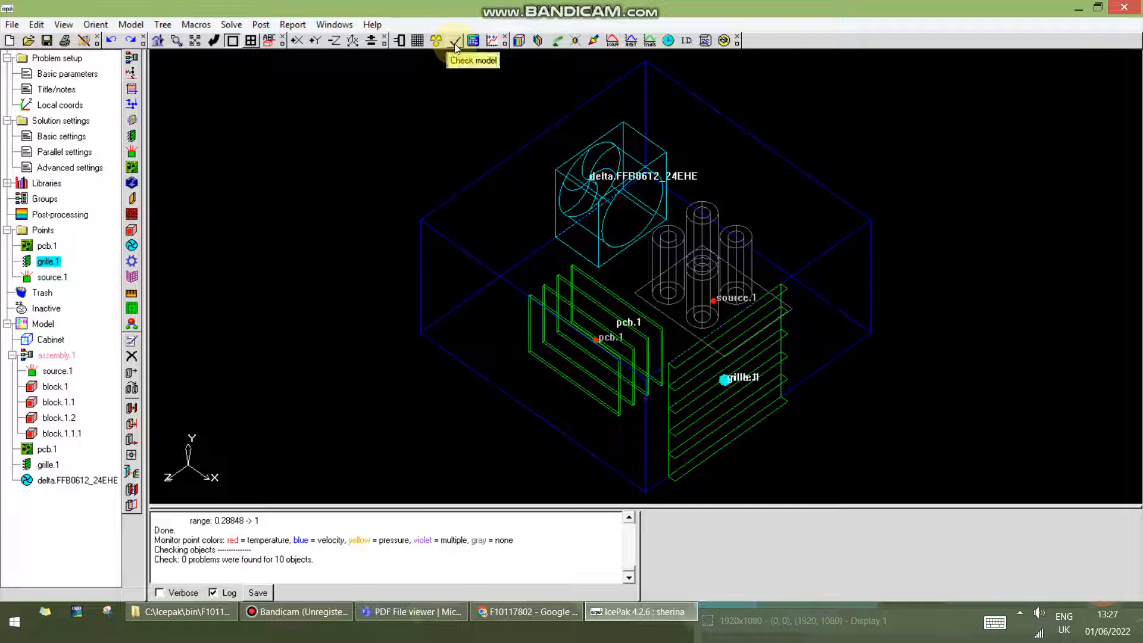
{"action": "left_click", "coordinate": [131, 24]}
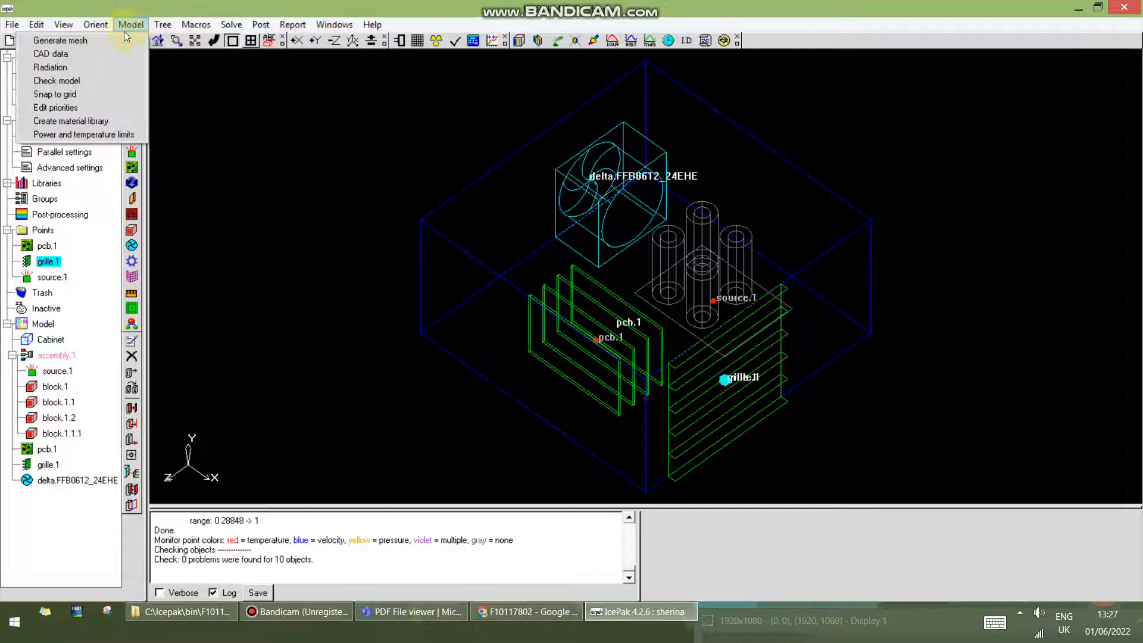
{"action": "left_click", "coordinate": [117, 81]}
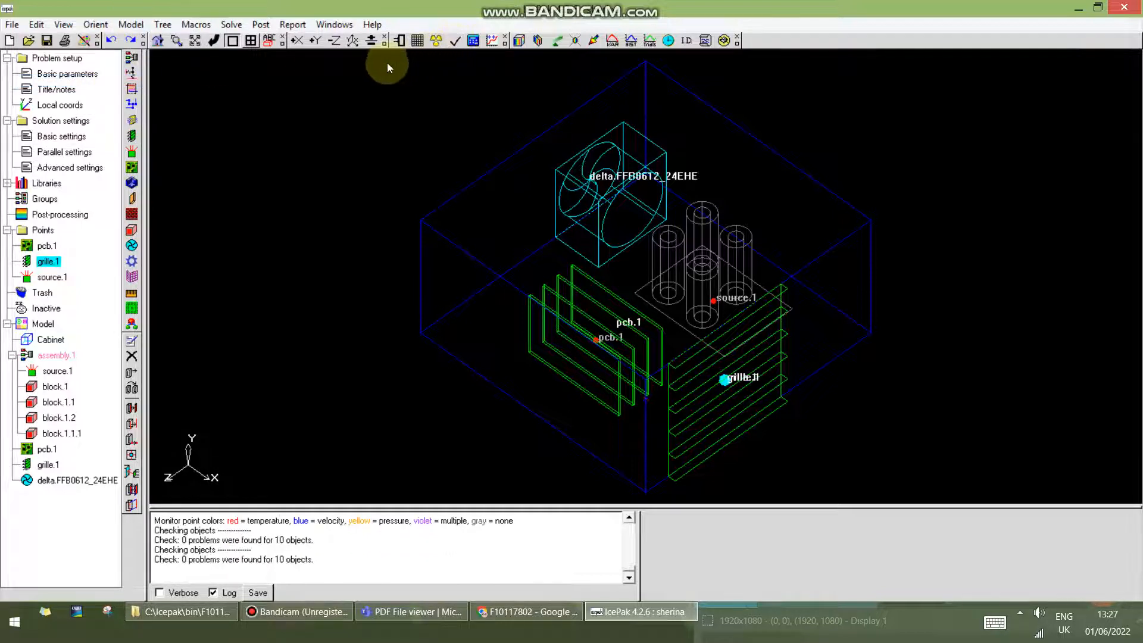
Start a new solution run with the solution monitor enabled and bring up the FLUENT solver window
{"action": "left_click", "coordinate": [231, 24]}
{"action": "left_click", "coordinate": [223, 55]}
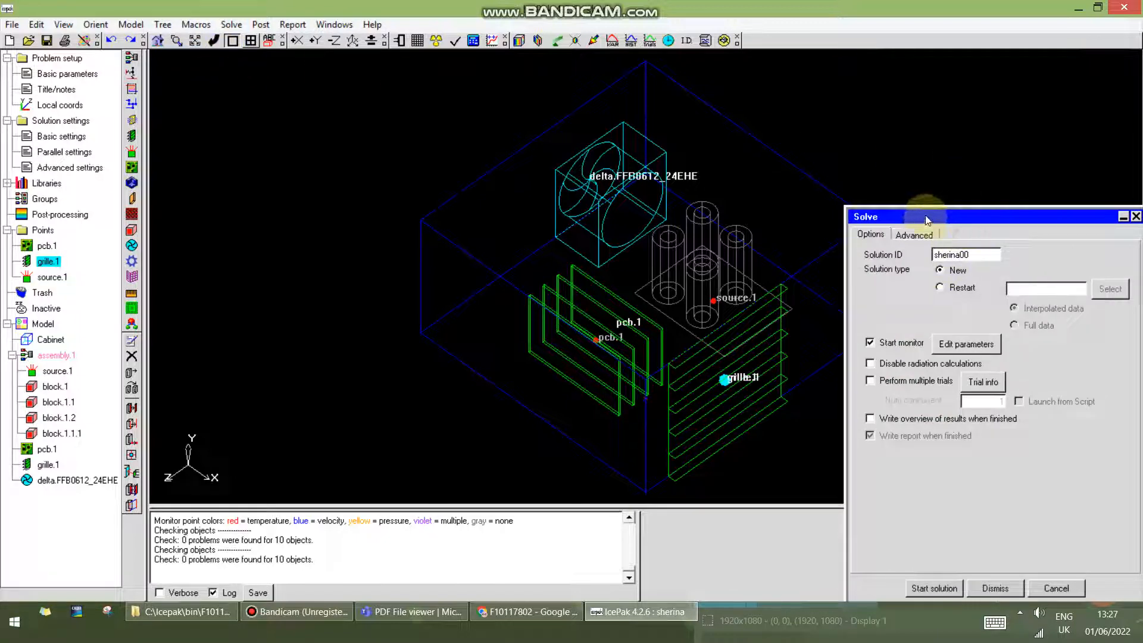
{"action": "left_click", "coordinate": [945, 588]}
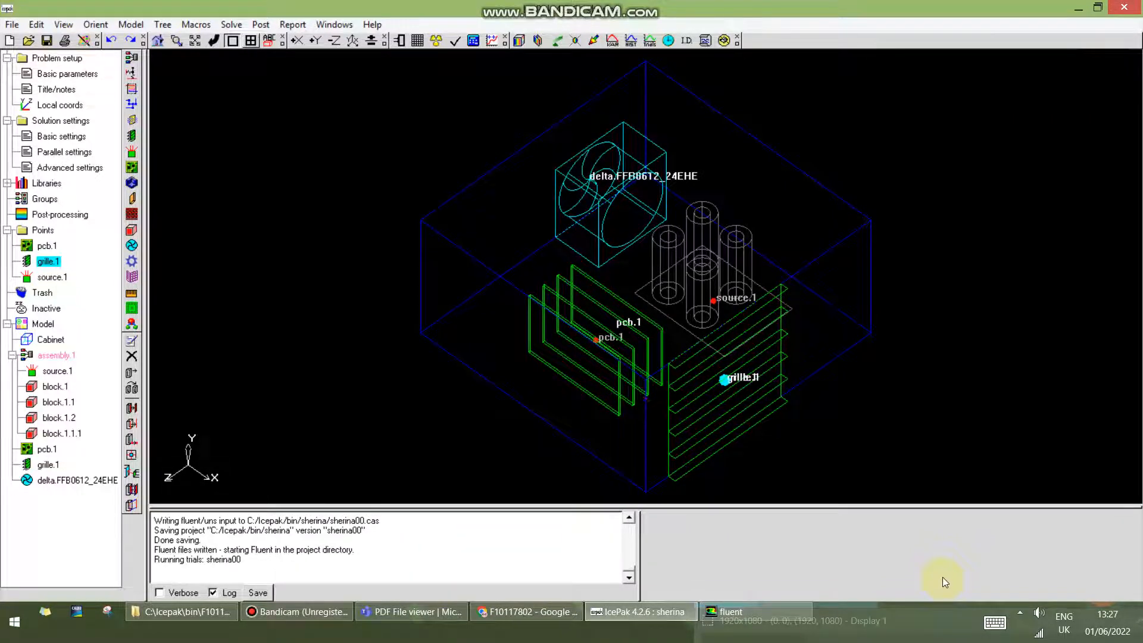
{"action": "left_click", "coordinate": [786, 615]}
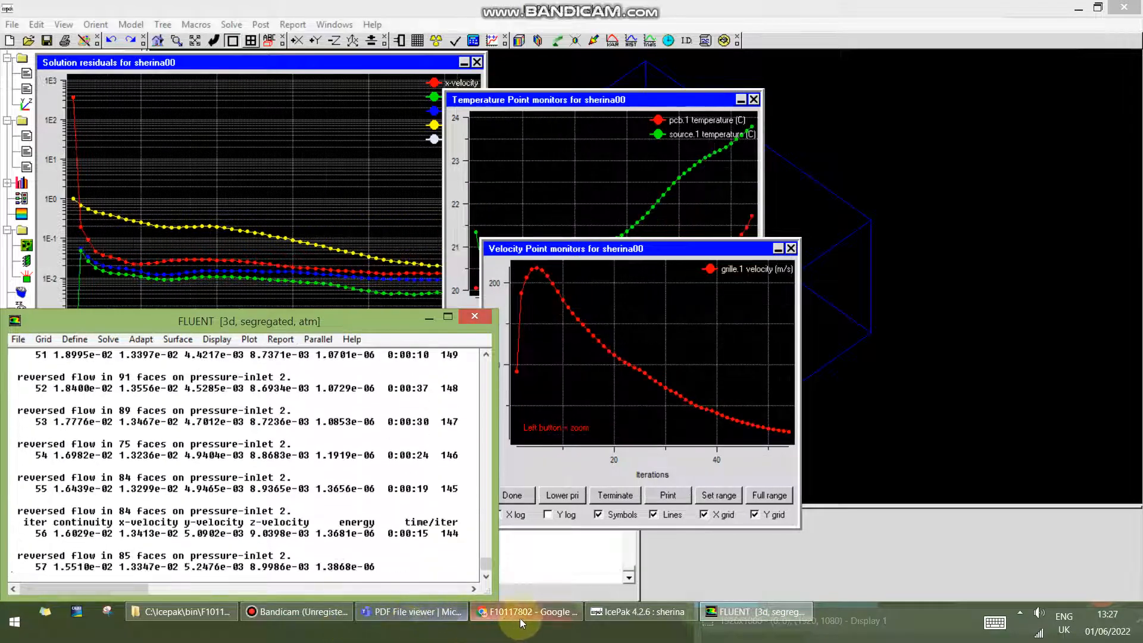
{"action": "left_click", "coordinate": [326, 617]}
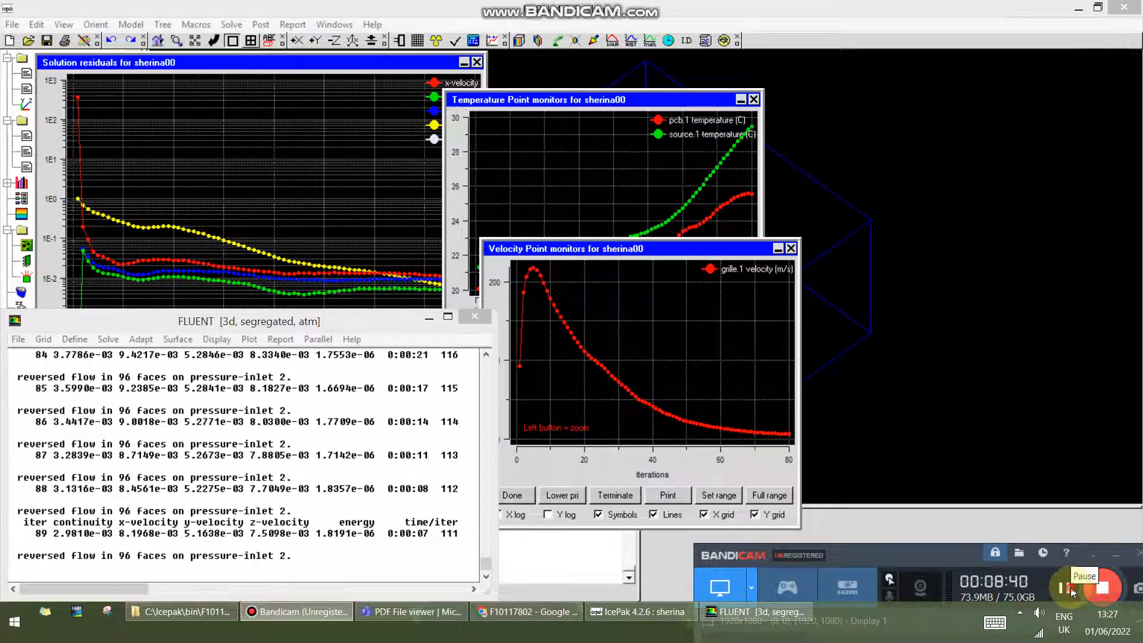
{"action": "left_click", "coordinate": [1064, 588]}
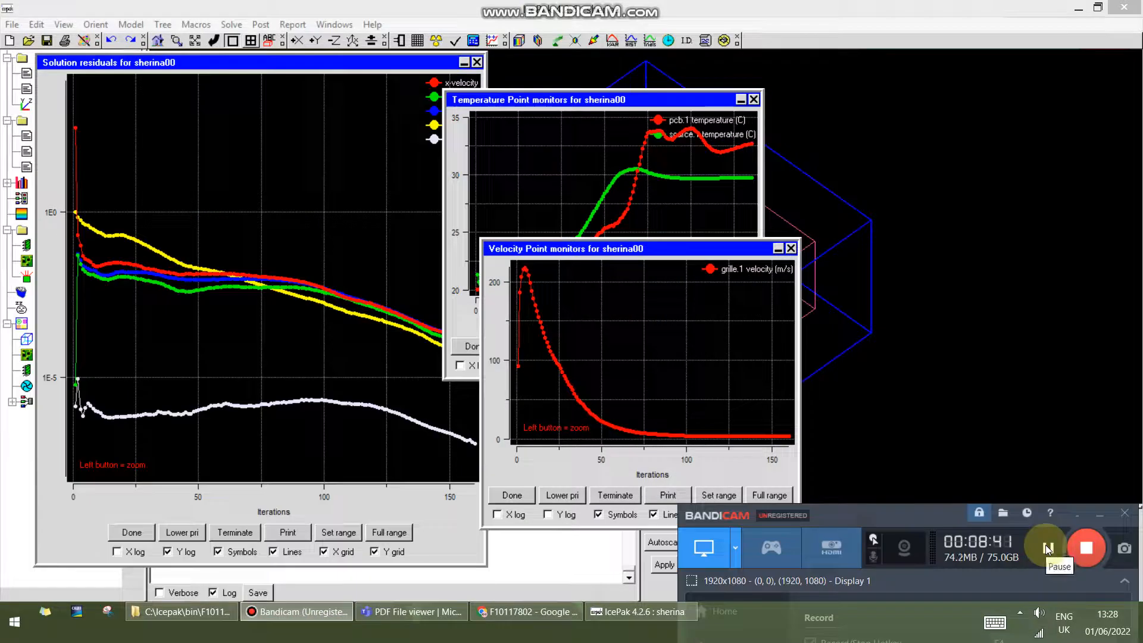
{"action": "left_click", "coordinate": [931, 485]}
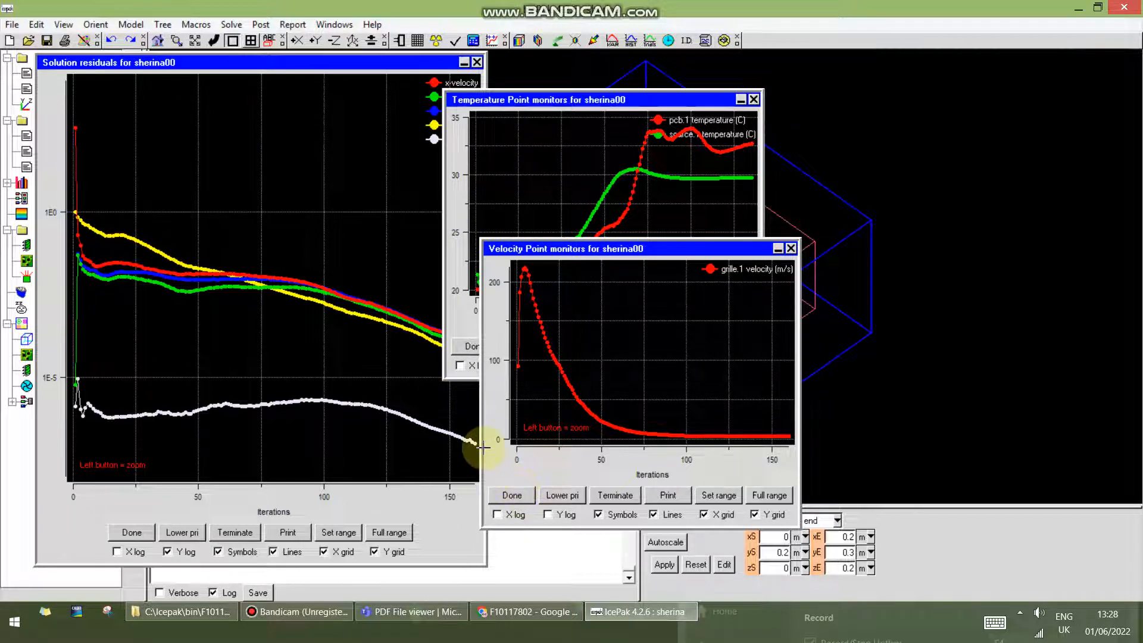
Close the solution monitor plots and check the assignment's plane cut instruction and the HTML report in the browser
{"action": "left_click", "coordinate": [512, 495]}
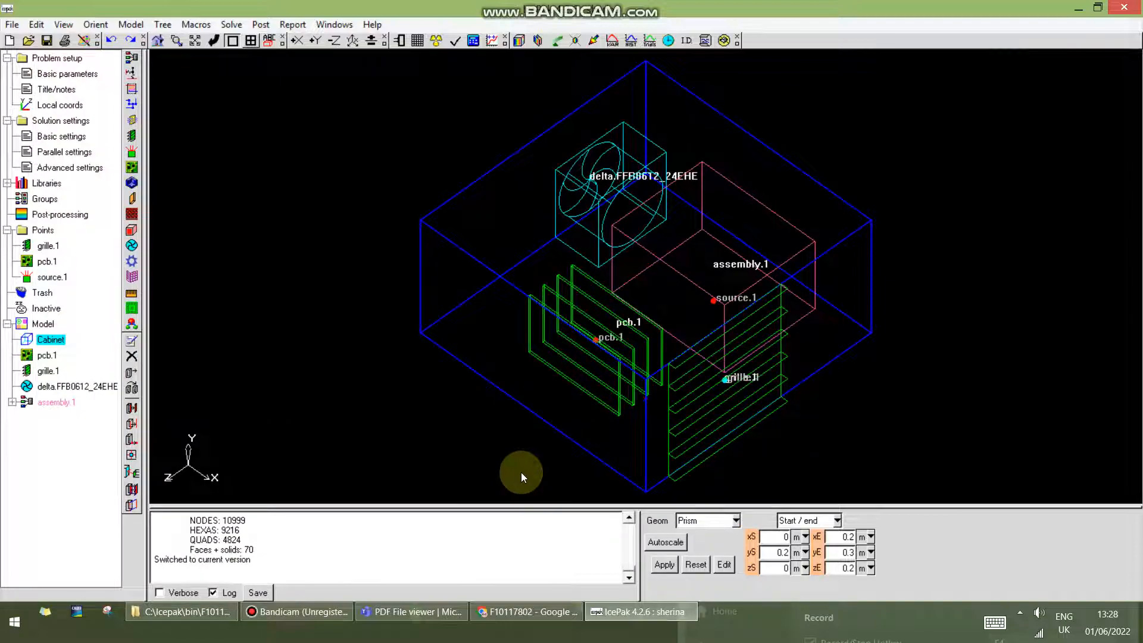
{"action": "left_click", "coordinate": [411, 612]}
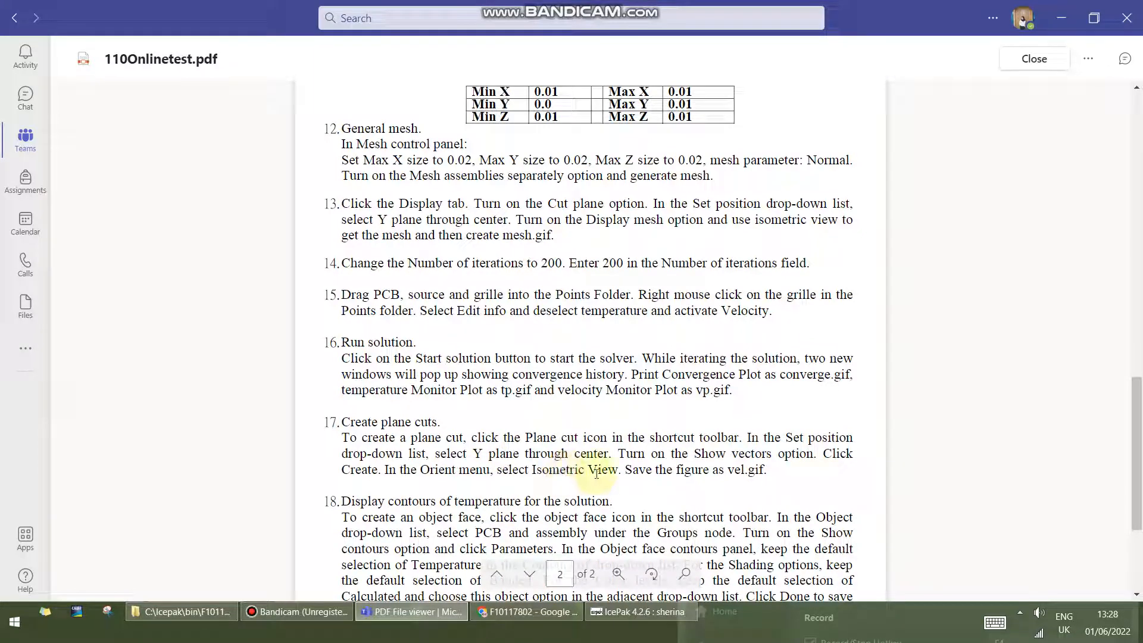
{"action": "left_click", "coordinate": [536, 616]}
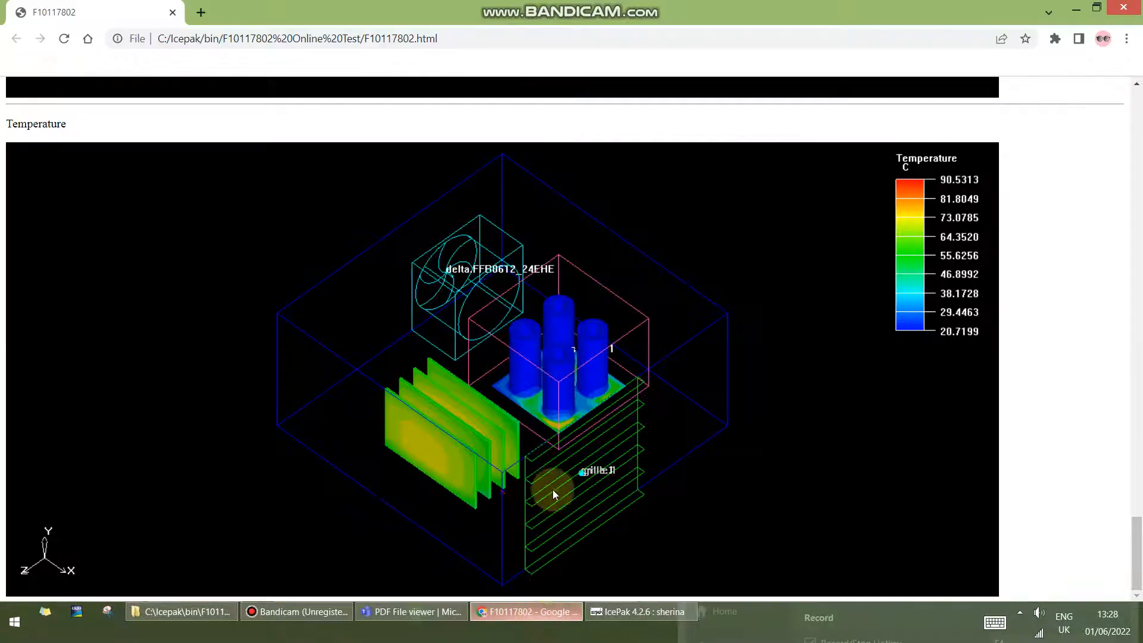
{"action": "left_click", "coordinate": [436, 619]}
{"action": "left_click", "coordinate": [637, 612]}
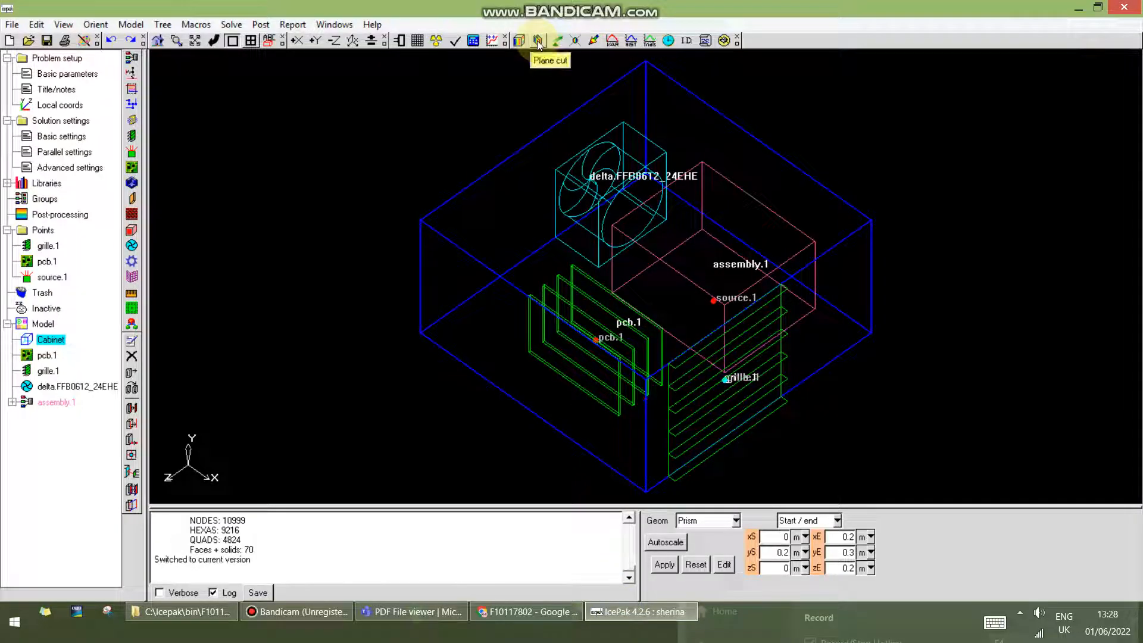
Start a new plane cut in Icepak and set its position to Y plane through center
{"action": "left_click", "coordinate": [260, 25]}
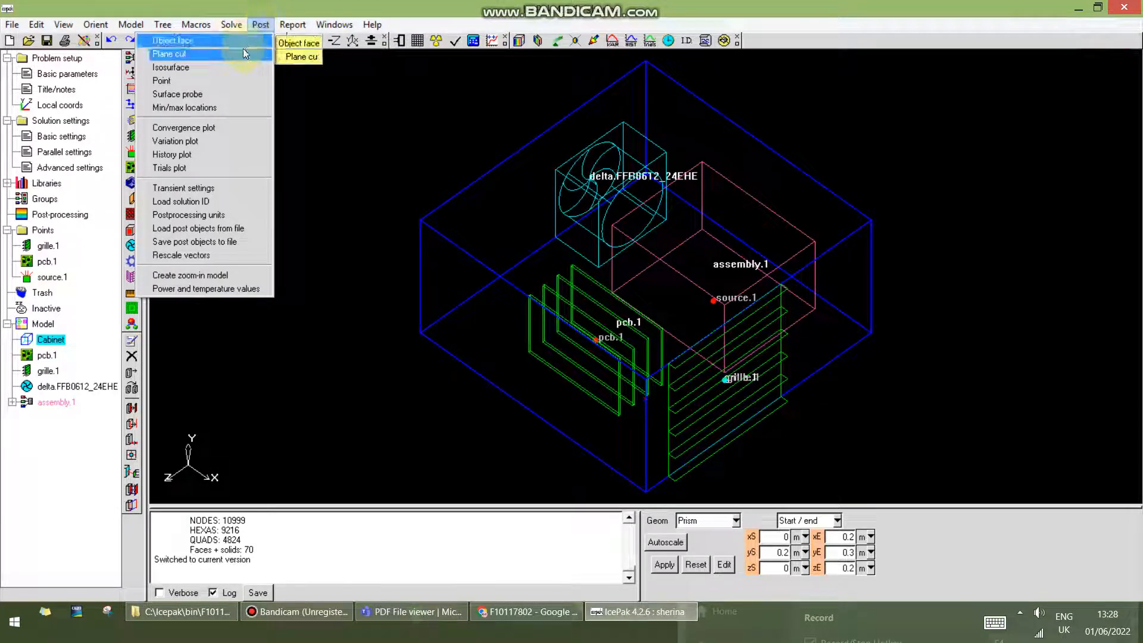
{"action": "left_click", "coordinate": [538, 40]}
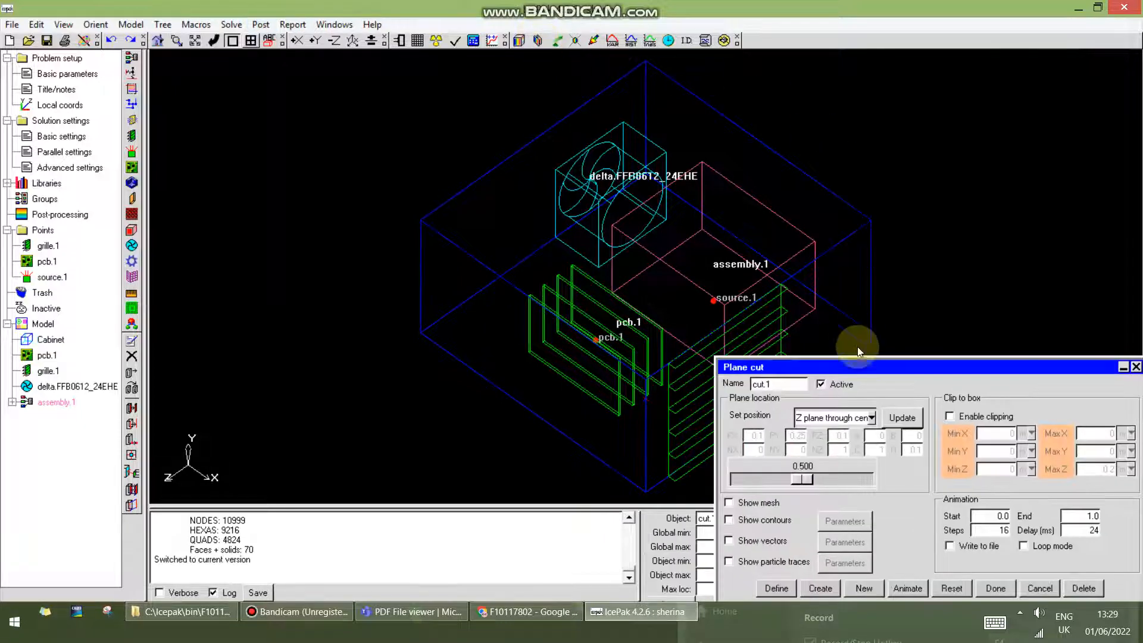
{"action": "left_click_drag", "start_coordinate": [869, 363], "coordinate": [842, 279]}
{"action": "left_click", "coordinate": [845, 333]}
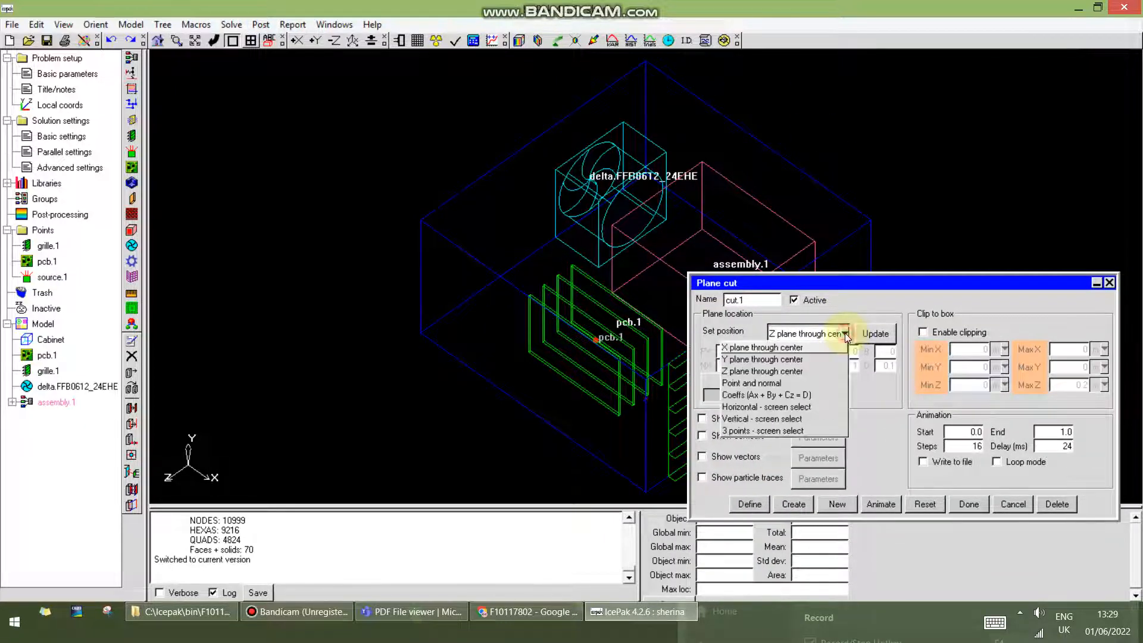
{"action": "left_click", "coordinate": [831, 359]}
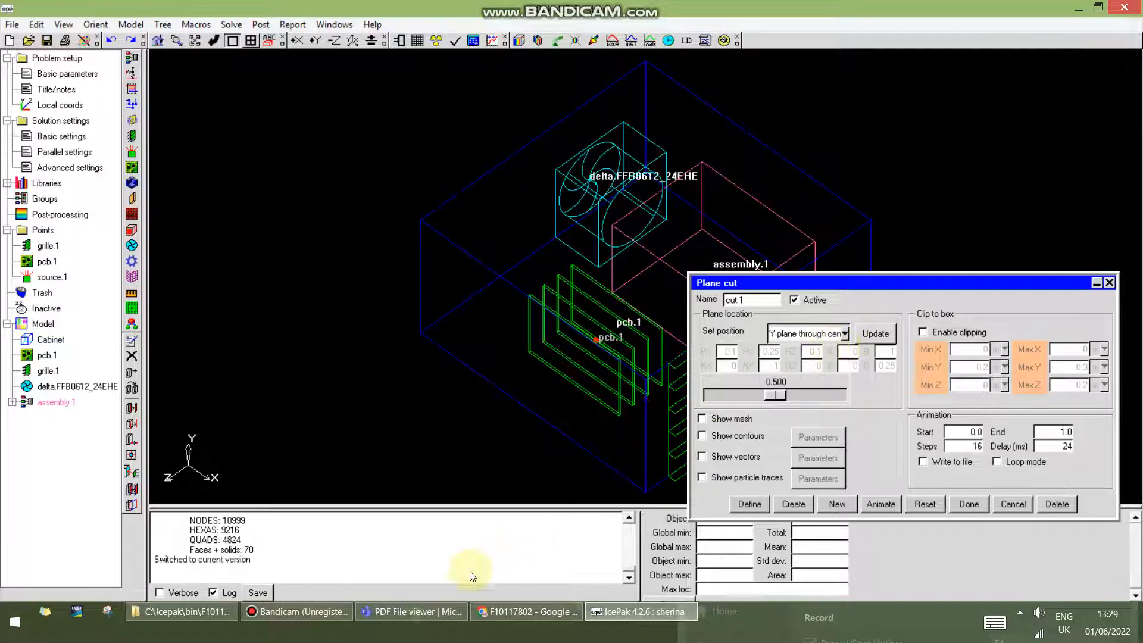
Check the assignment's plane cut instruction, turn on vectors for the Y plane through center cut, and create it
{"action": "left_click", "coordinate": [460, 617]}
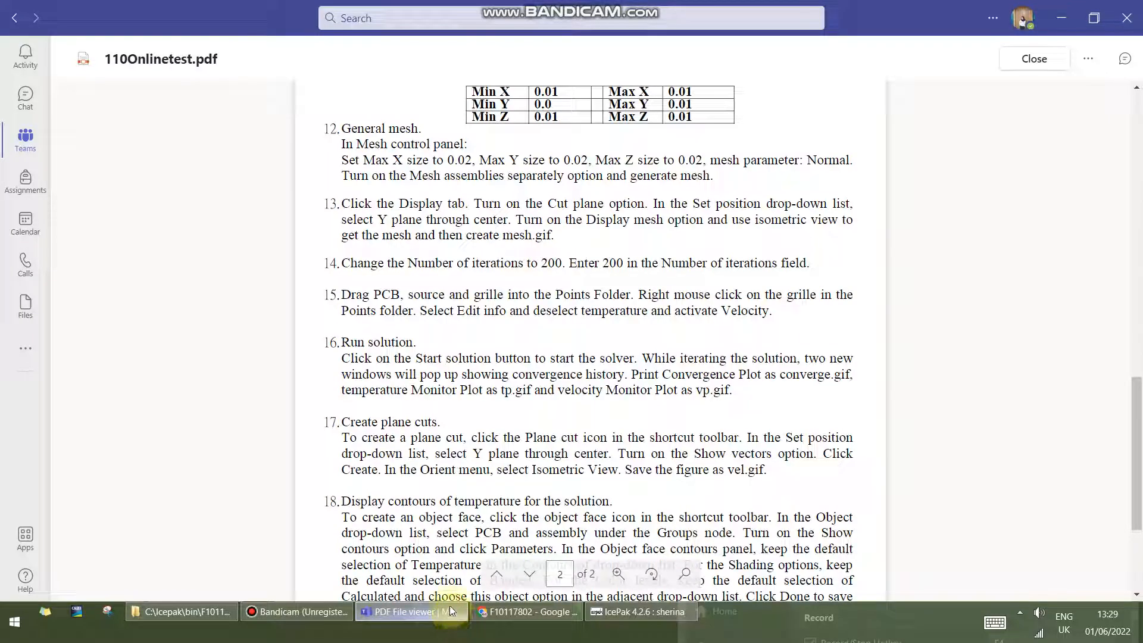
{"action": "left_click", "coordinate": [448, 605]}
{"action": "left_click", "coordinate": [443, 613]}
{"action": "left_click", "coordinate": [443, 613]}
{"action": "left_click", "coordinate": [717, 456]}
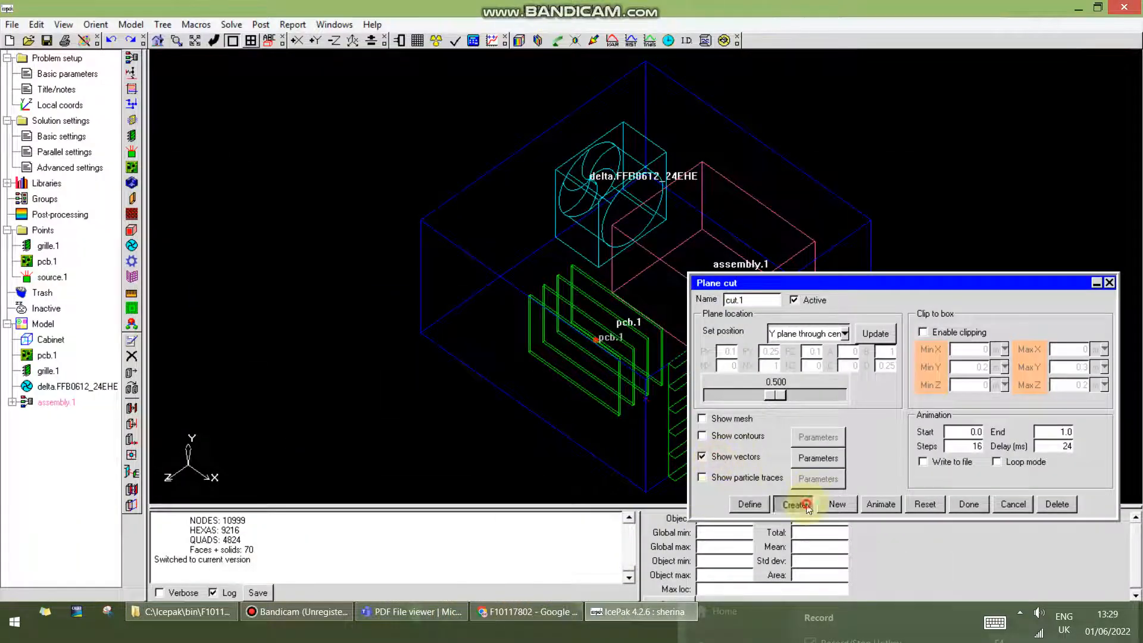
{"action": "left_click", "coordinate": [805, 505]}
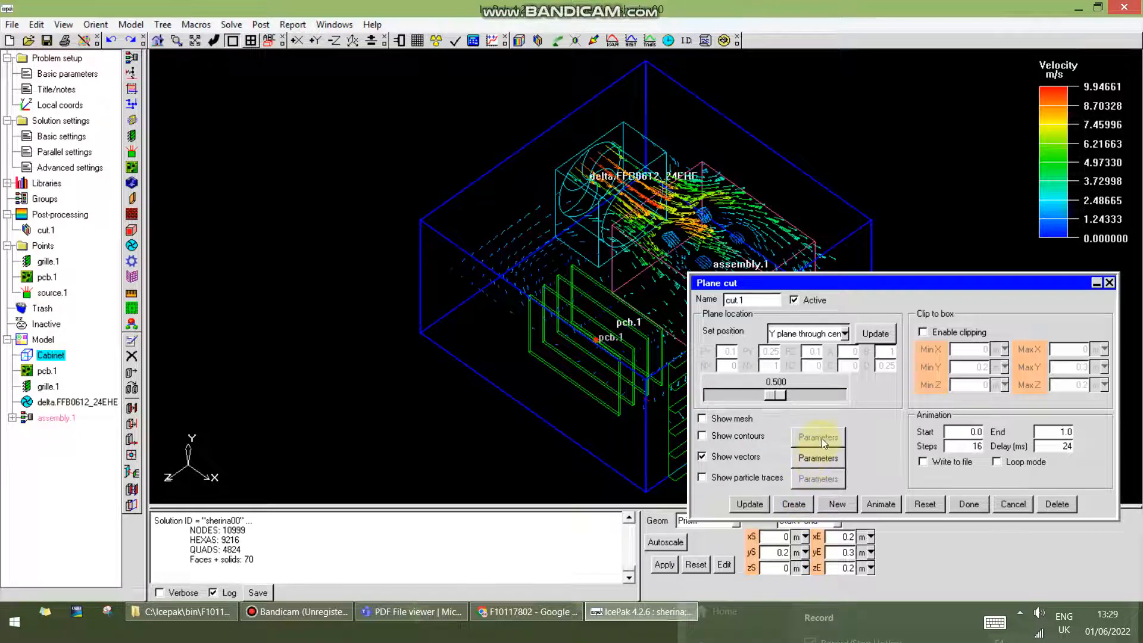
Set the plane cut vectors' calculated color levels to This object and update the cut
{"action": "left_click", "coordinate": [824, 459]}
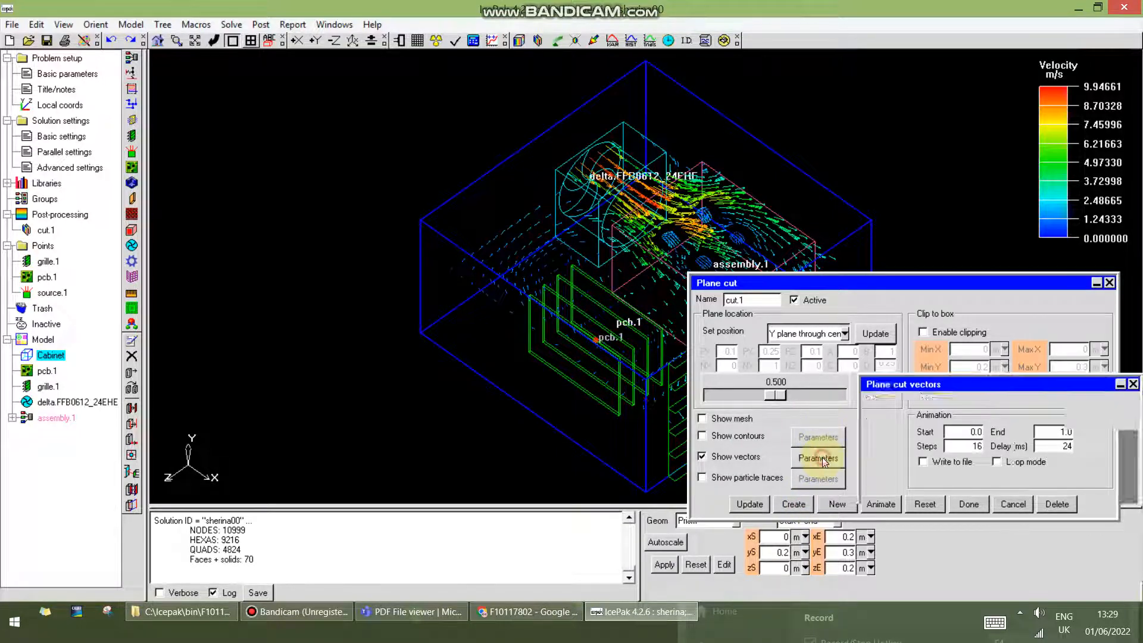
{"action": "left_click_drag", "start_coordinate": [959, 386], "coordinate": [912, 334]}
{"action": "left_click", "coordinate": [907, 489]}
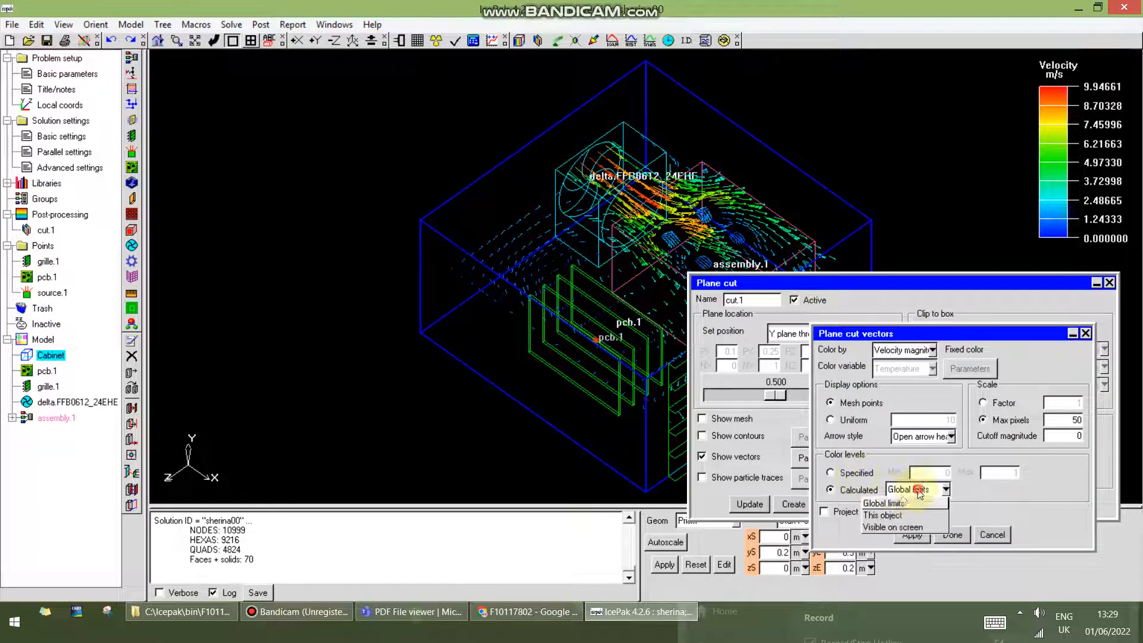
{"action": "left_click", "coordinate": [910, 512]}
{"action": "left_click", "coordinate": [912, 534]}
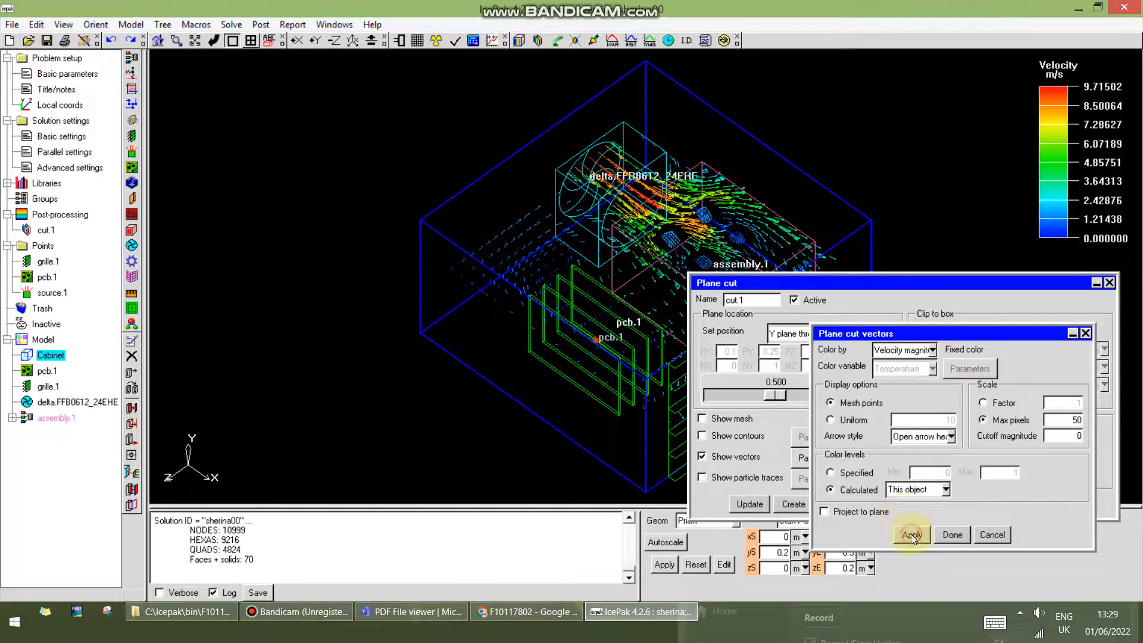
{"action": "left_click", "coordinate": [952, 535]}
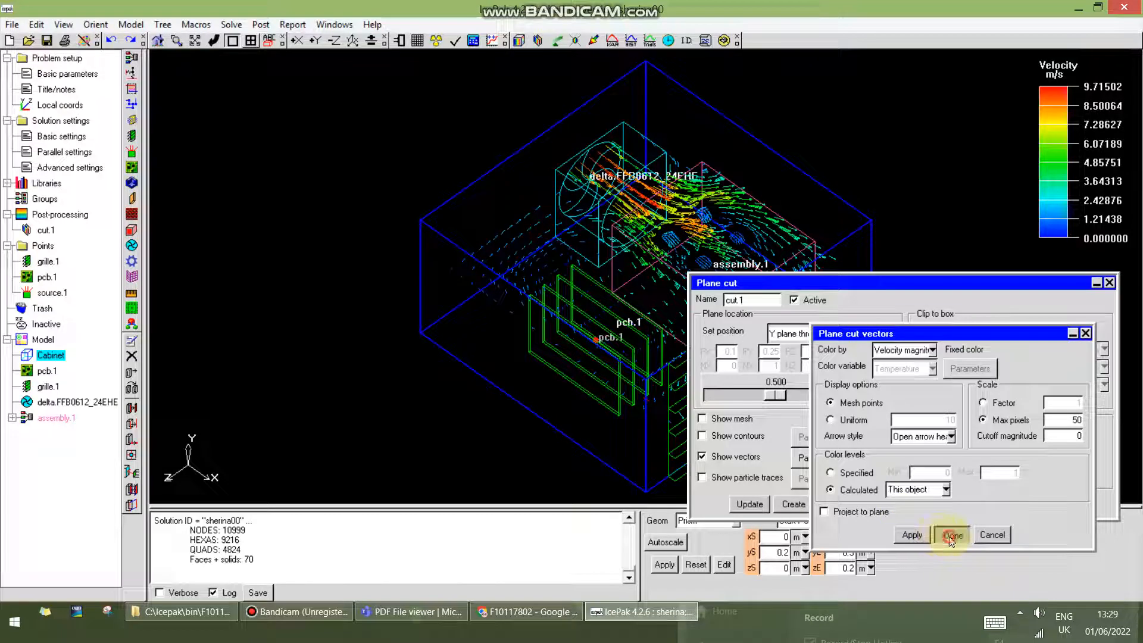
{"action": "left_click", "coordinate": [761, 511]}
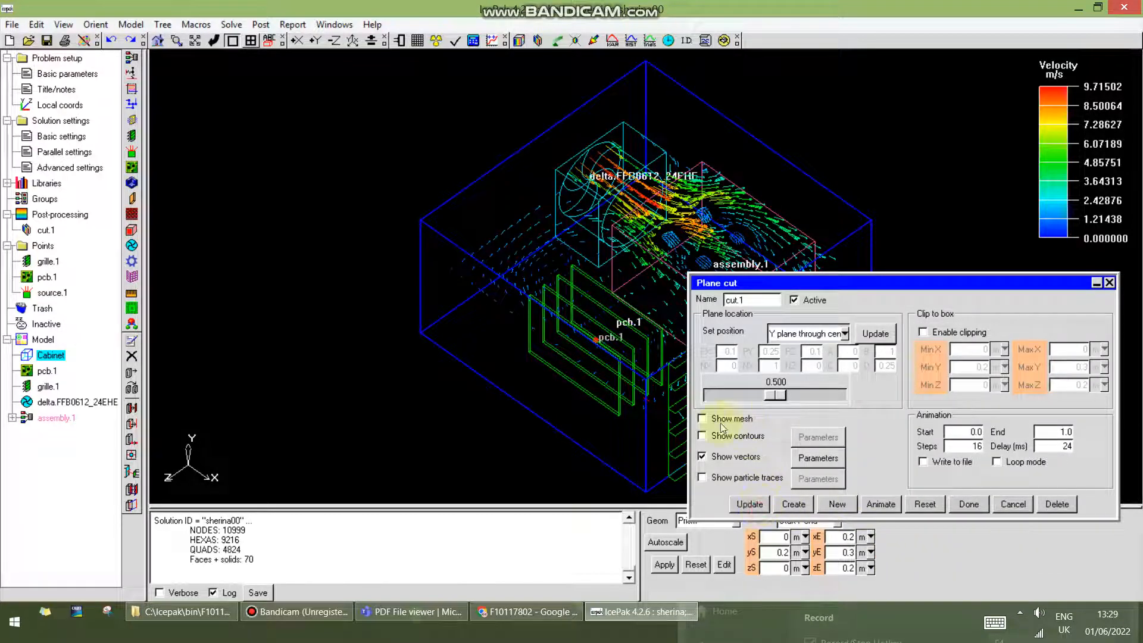
Clear the view of the model and inspect the velocity vectors on the plane cut
{"action": "left_click_drag", "start_coordinate": [838, 285], "coordinate": [826, 425]}
{"action": "left_click", "coordinate": [650, 159]}
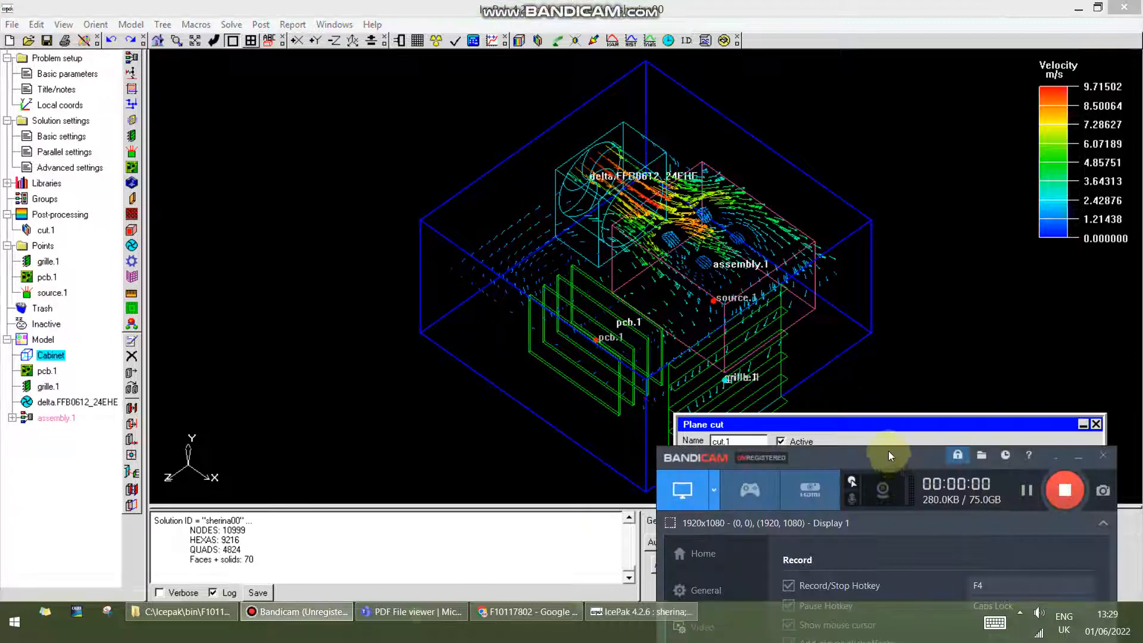
{"action": "left_click_drag", "start_coordinate": [889, 454], "coordinate": [919, 544]}
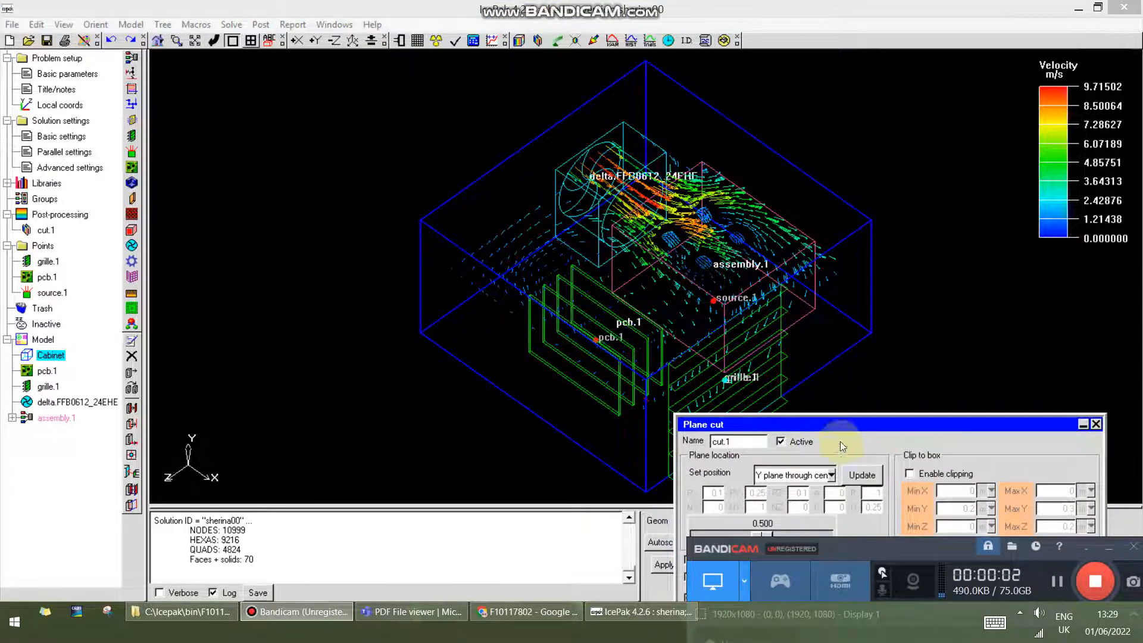
{"action": "left_click_drag", "start_coordinate": [860, 424], "coordinate": [898, 496]}
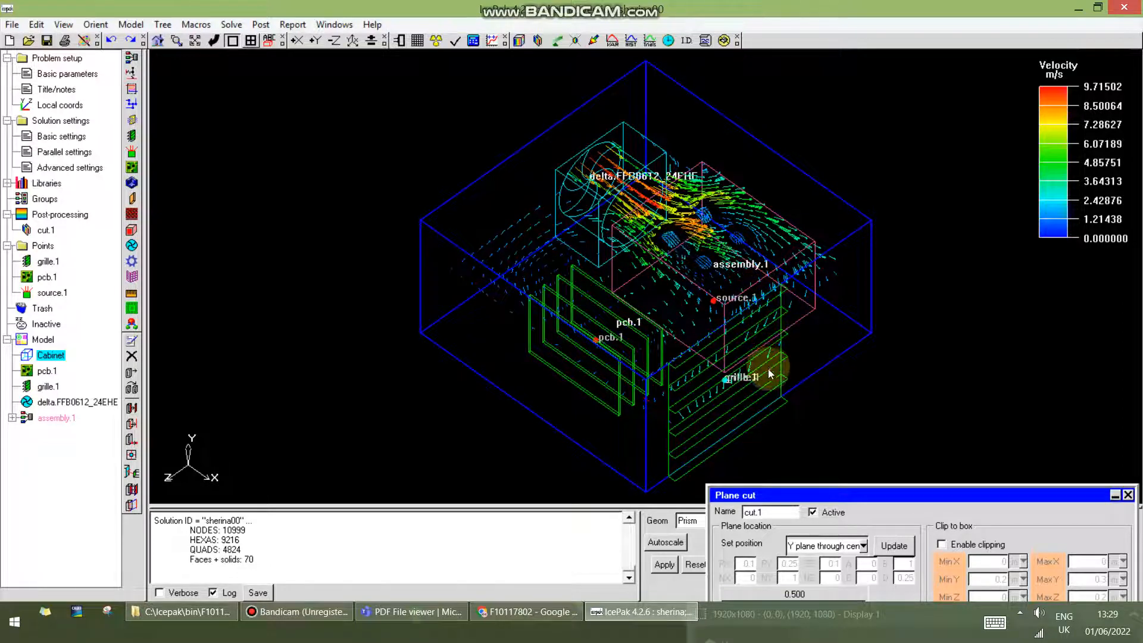
{"action": "left_click_drag", "start_coordinate": [768, 370], "coordinate": [769, 381]}
{"action": "mouse_move", "coordinate": [543, 276]}
{"action": "left_mouse_down"}
{"action": "mouse_move", "coordinate": [523, 287]}
{"action": "mouse_move", "coordinate": [534, 271]}
{"action": "left_mouse_up"}
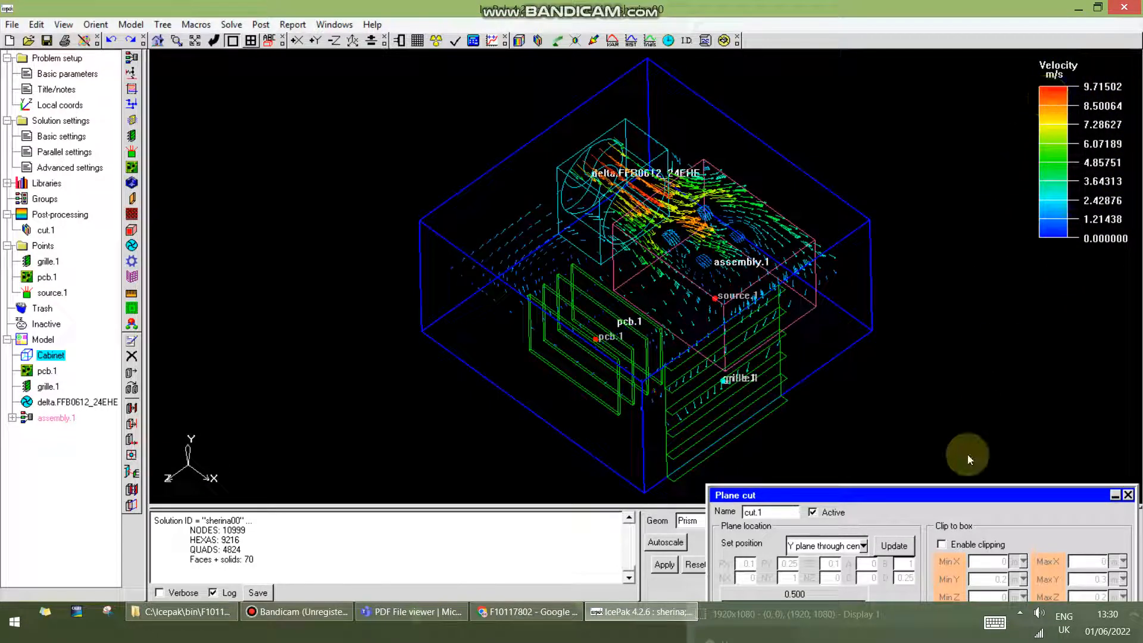
Deactivate plane cut cut.1 and close its settings
{"action": "left_click_drag", "start_coordinate": [954, 500], "coordinate": [910, 291]}
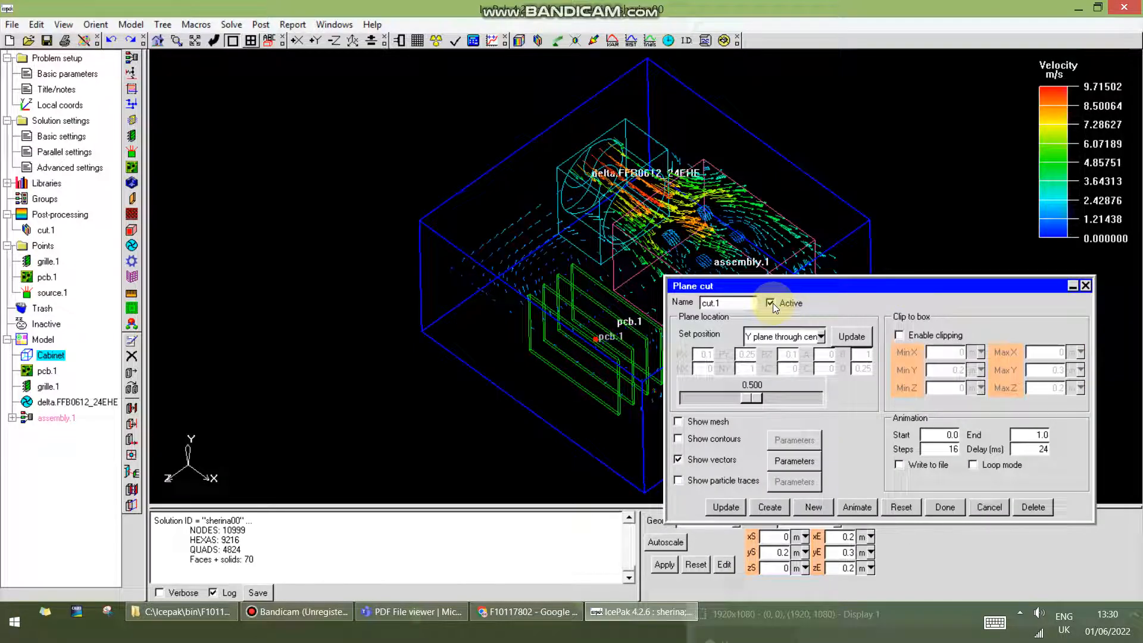
{"action": "left_click", "coordinate": [772, 303]}
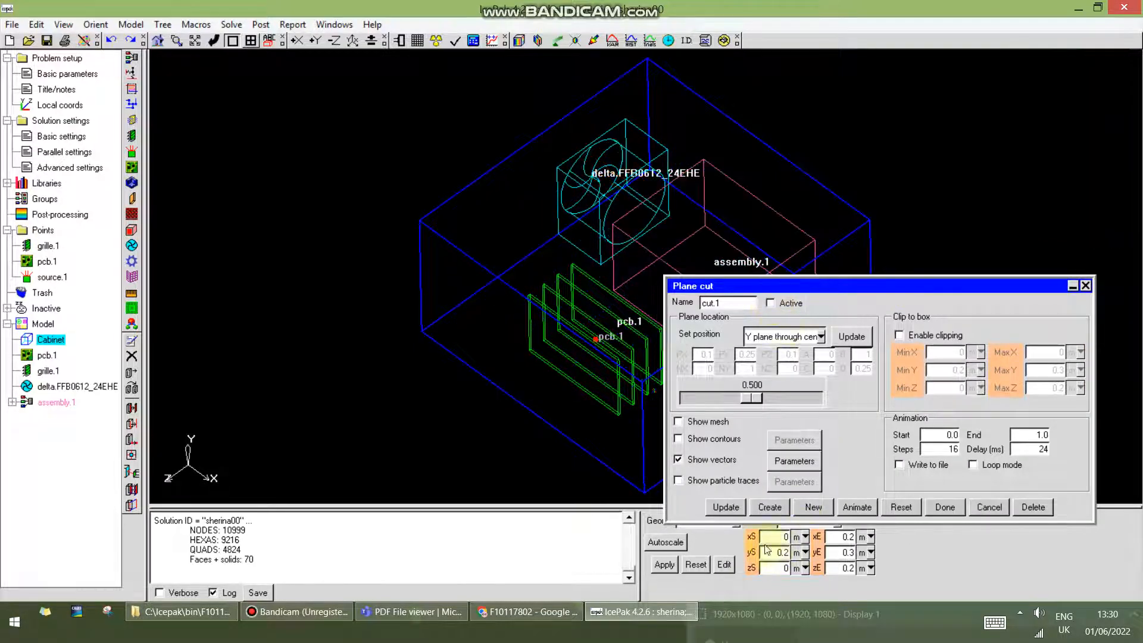
{"action": "left_click", "coordinate": [945, 507]}
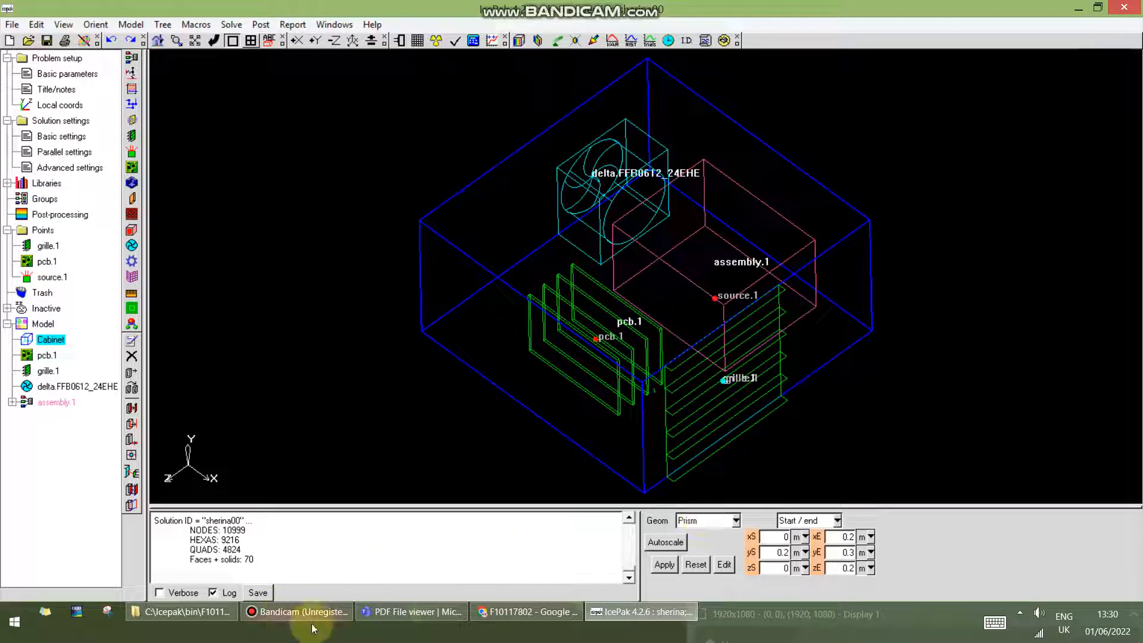
Read the assignment's instruction on displaying temperature contours, then return to Icepak
{"action": "left_click", "coordinate": [402, 616]}
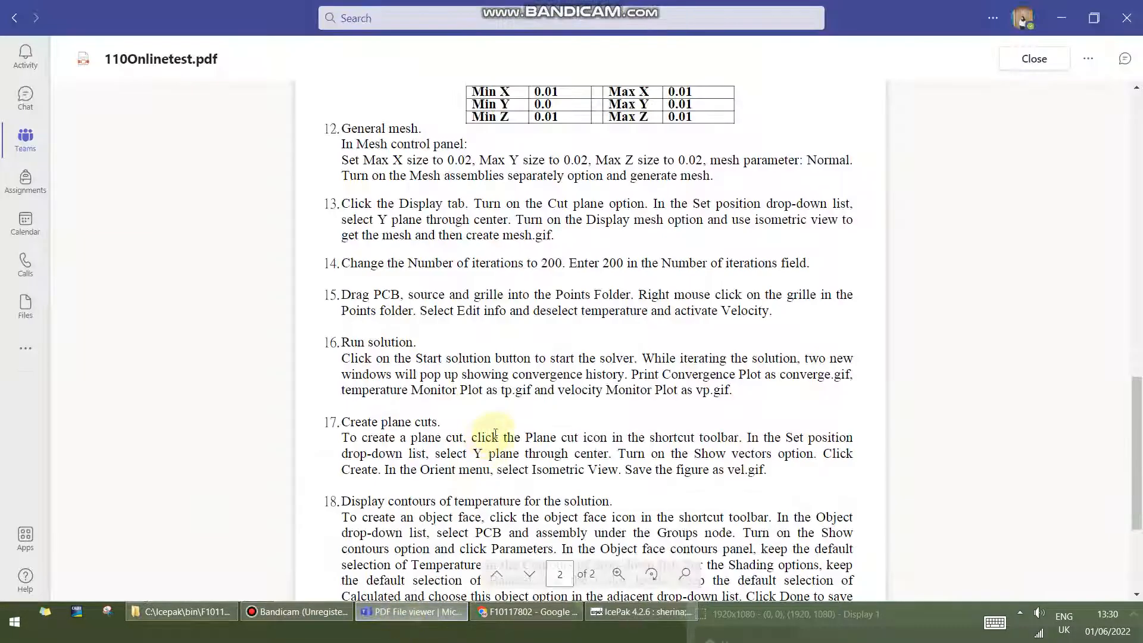
{"action": "scroll", "coordinate": [485, 438], "scroll_direction": "down", "scroll_amount": 3}
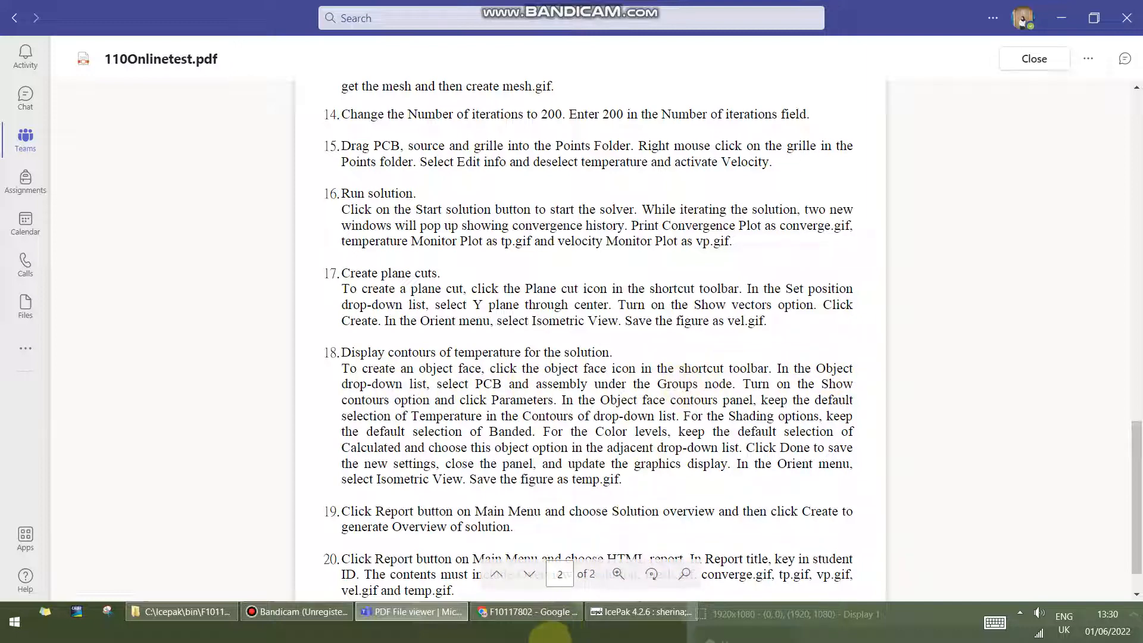
{"action": "left_click", "coordinate": [641, 612]}
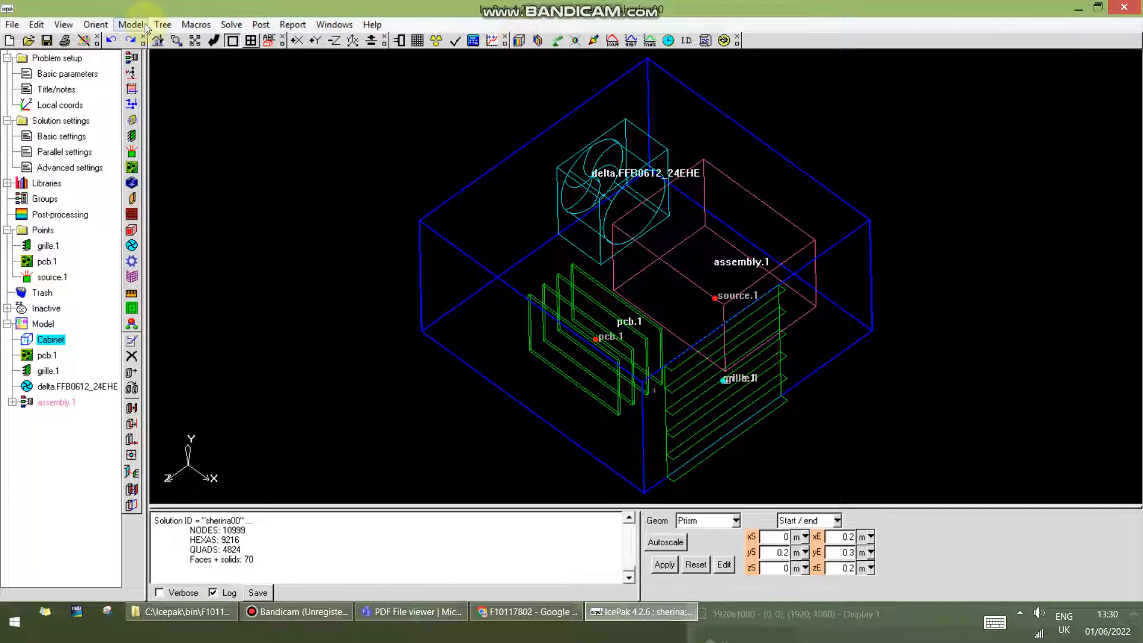
Start a new object face, expand assembly.1 in its object choices, and recheck which objects the assignment requires
{"action": "left_click", "coordinate": [262, 25]}
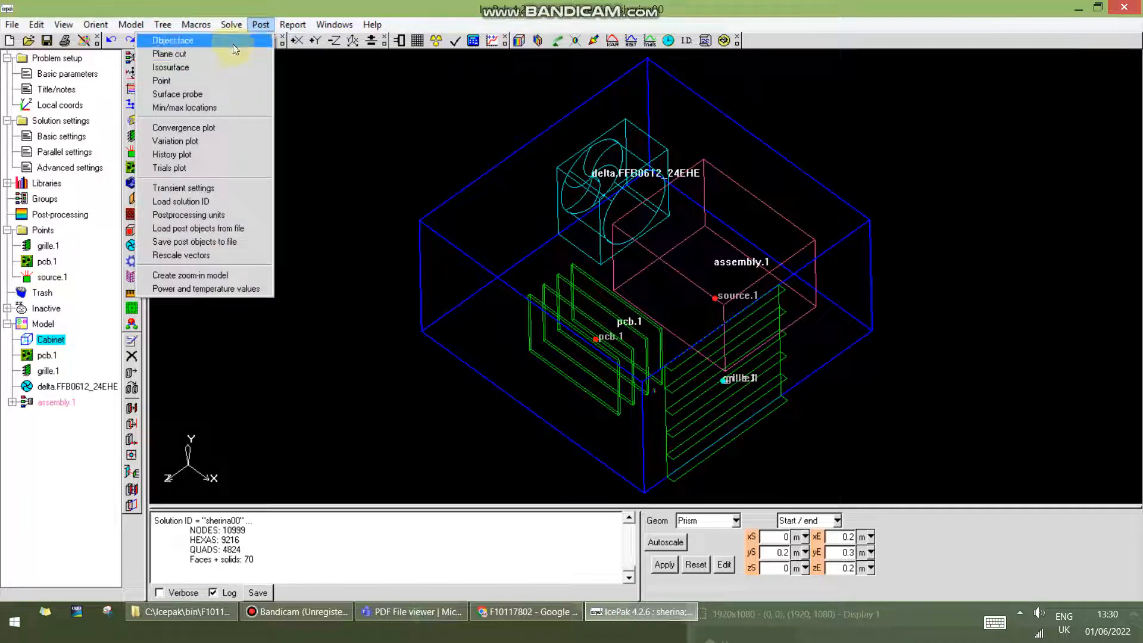
{"action": "left_click", "coordinate": [518, 41]}
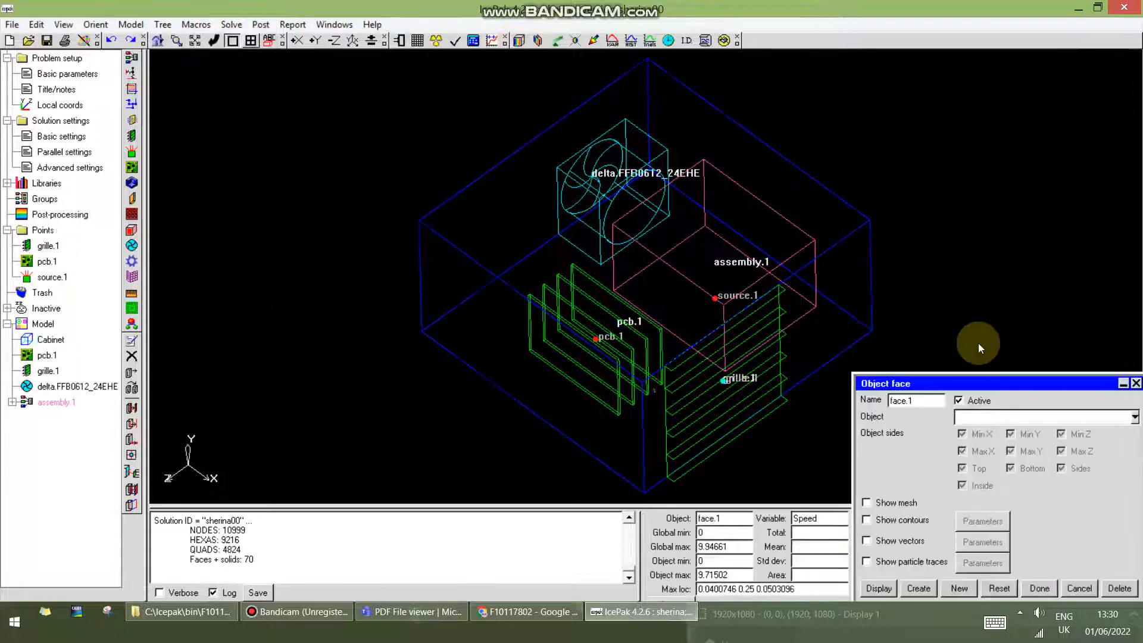
{"action": "left_click_drag", "start_coordinate": [999, 381], "coordinate": [926, 267]}
{"action": "left_click", "coordinate": [992, 303]}
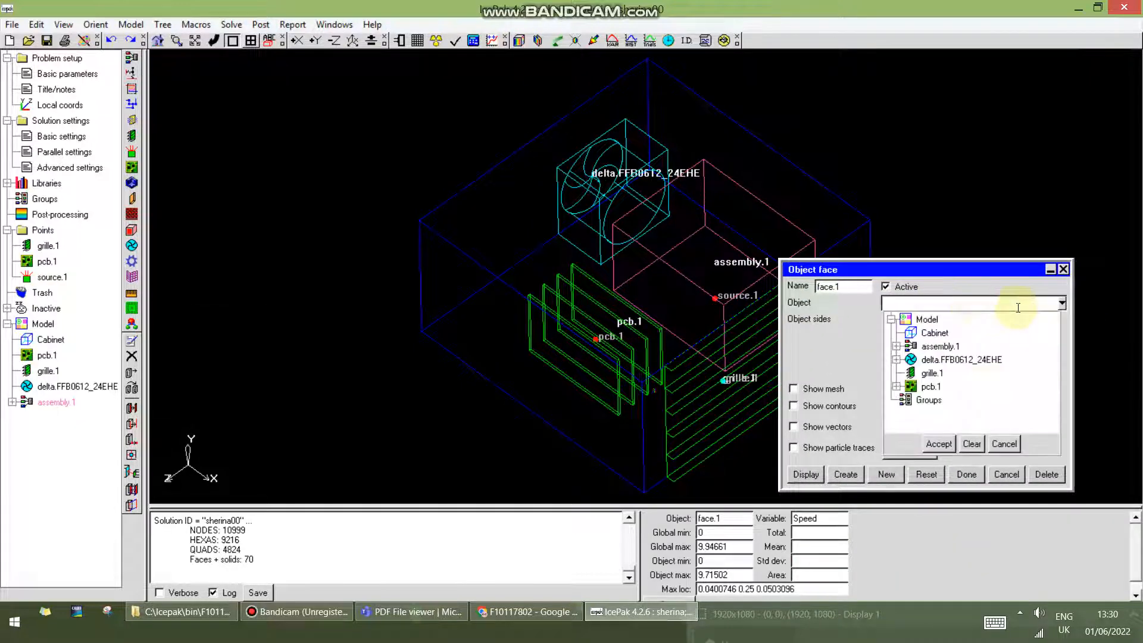
{"action": "left_click", "coordinate": [896, 347]}
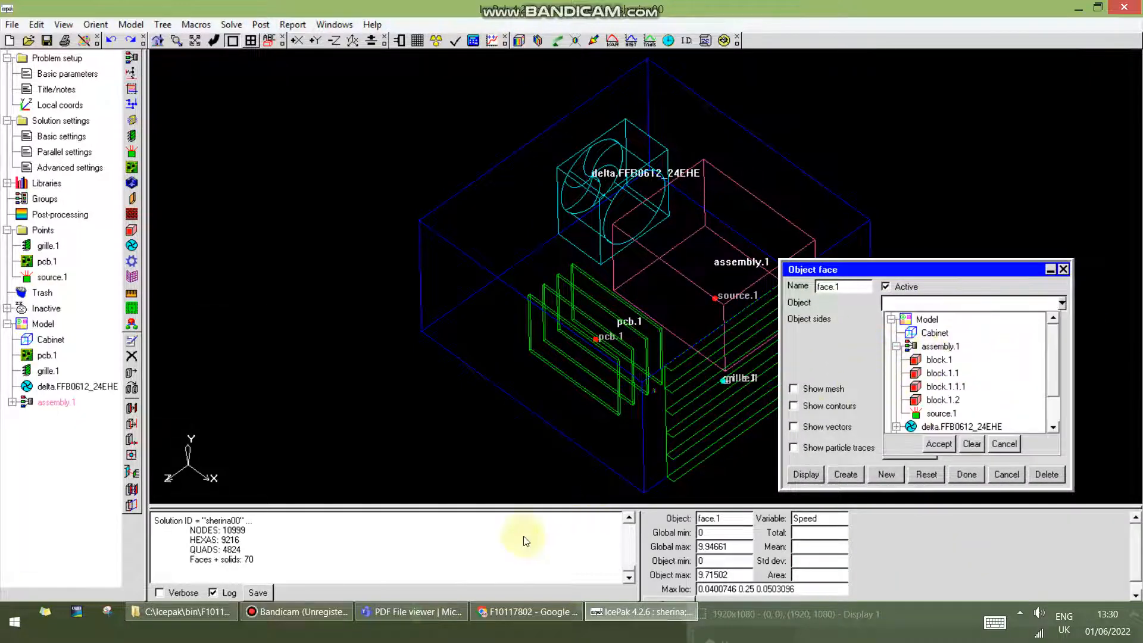
{"action": "left_click", "coordinate": [424, 612]}
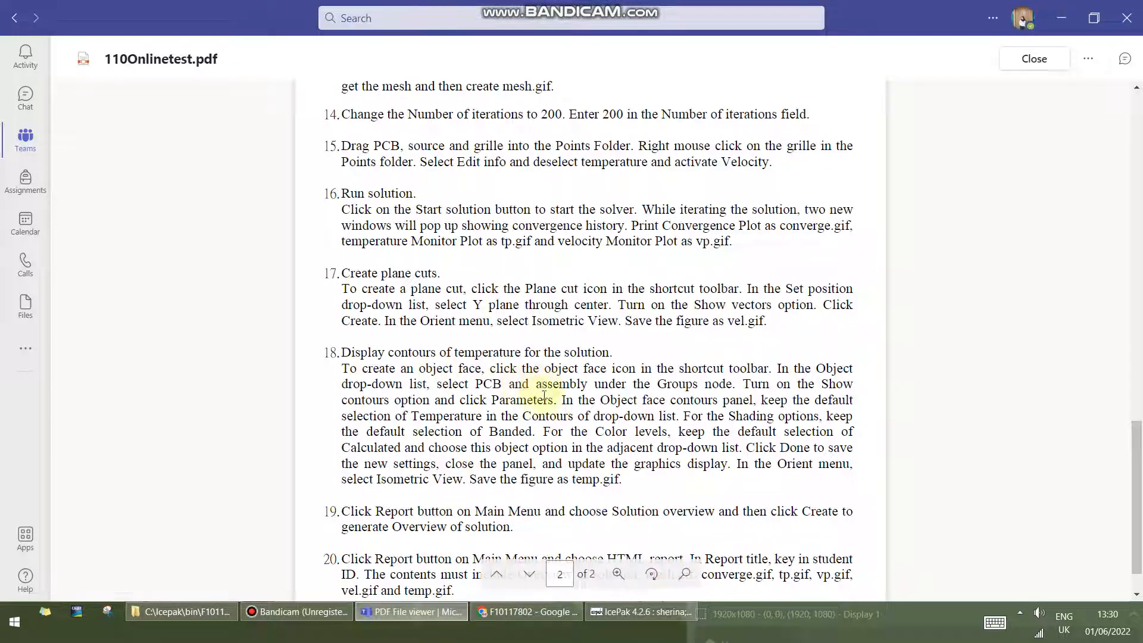
{"action": "left_click", "coordinate": [424, 612]}
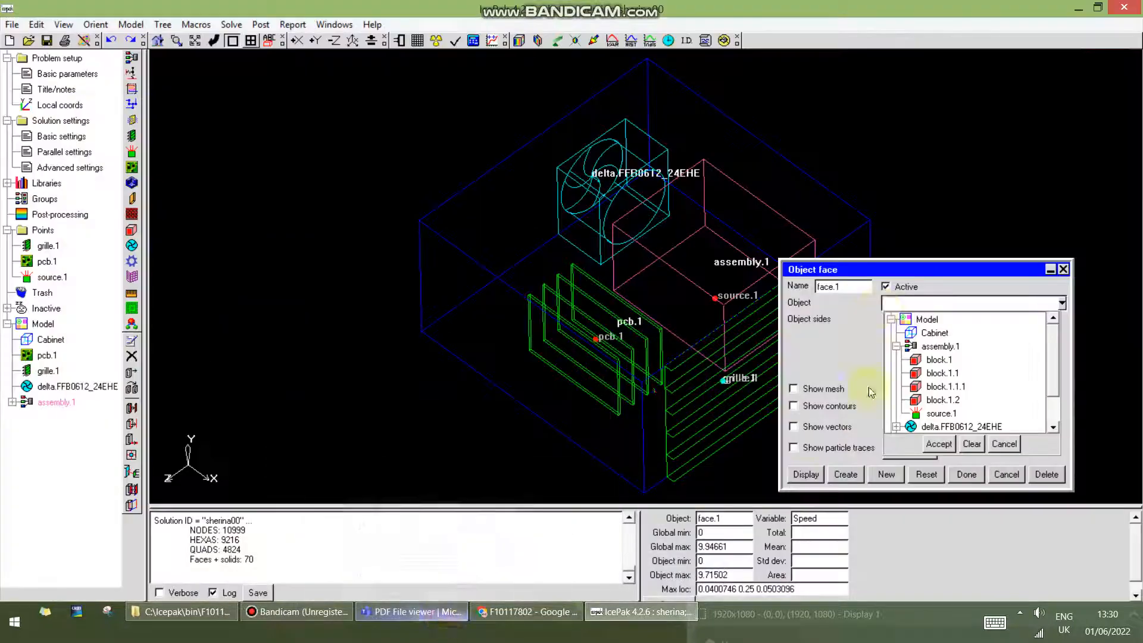
Assign pcb.1, assembly.1, block.1, block.1.1, block.1.1.1, block.1.2 and source.1 as the objects of face.1
{"action": "left_click", "coordinate": [1058, 393]}
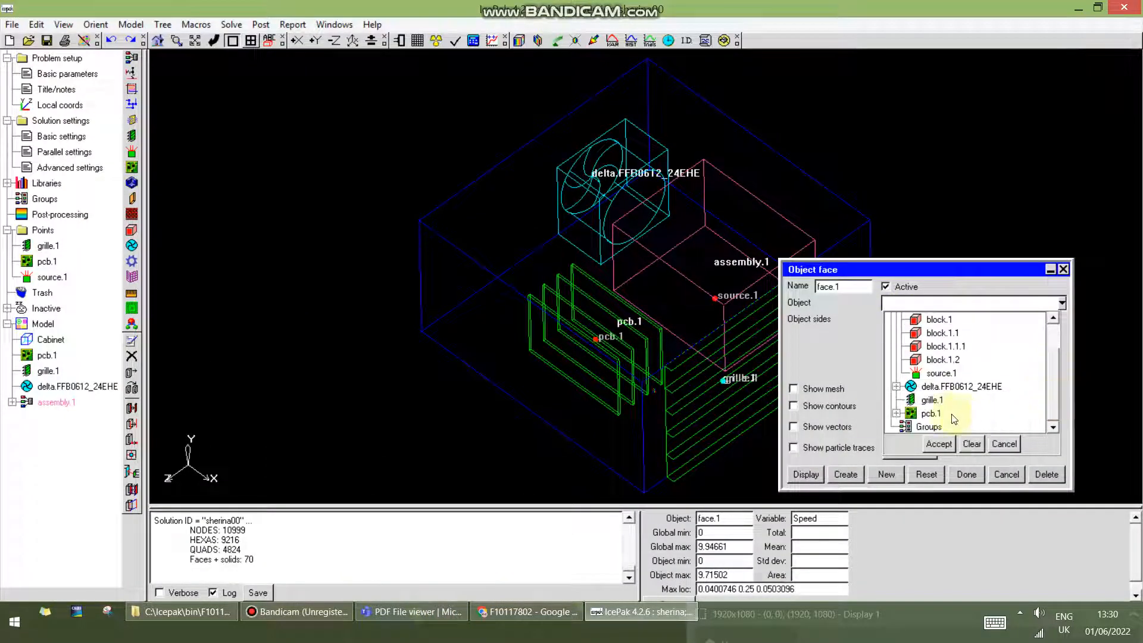
{"action": "left_click", "coordinate": [931, 414]}
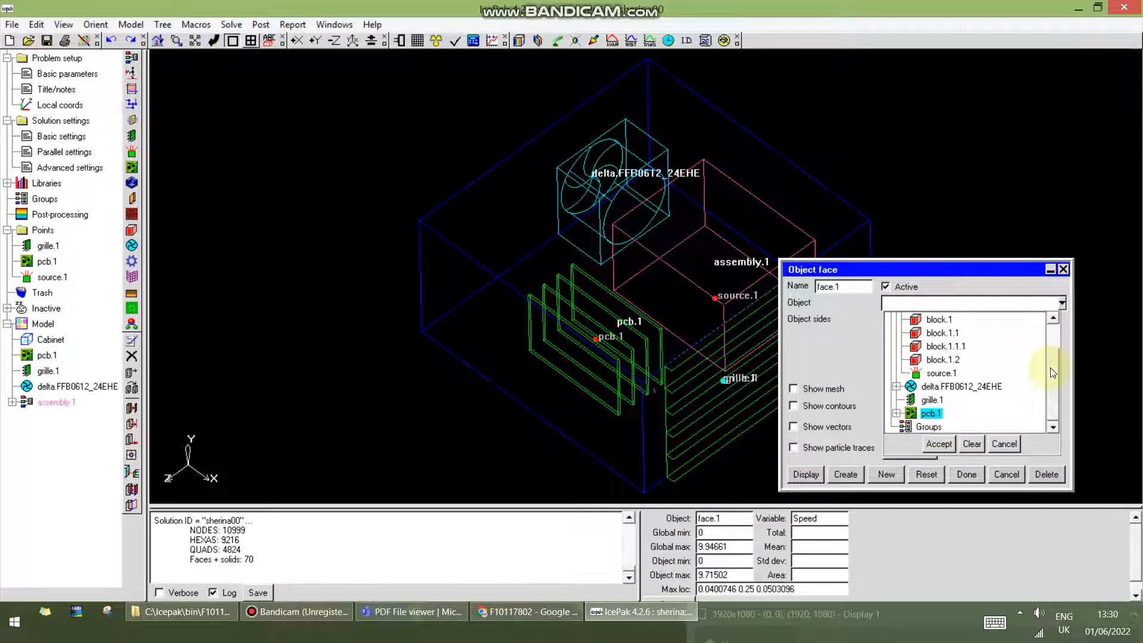
{"action": "scroll", "coordinate": [1050, 373], "scroll_direction": "up", "scroll_amount": 1}
{"action": "left_click", "coordinate": [936, 348], "text": "ctrl"}
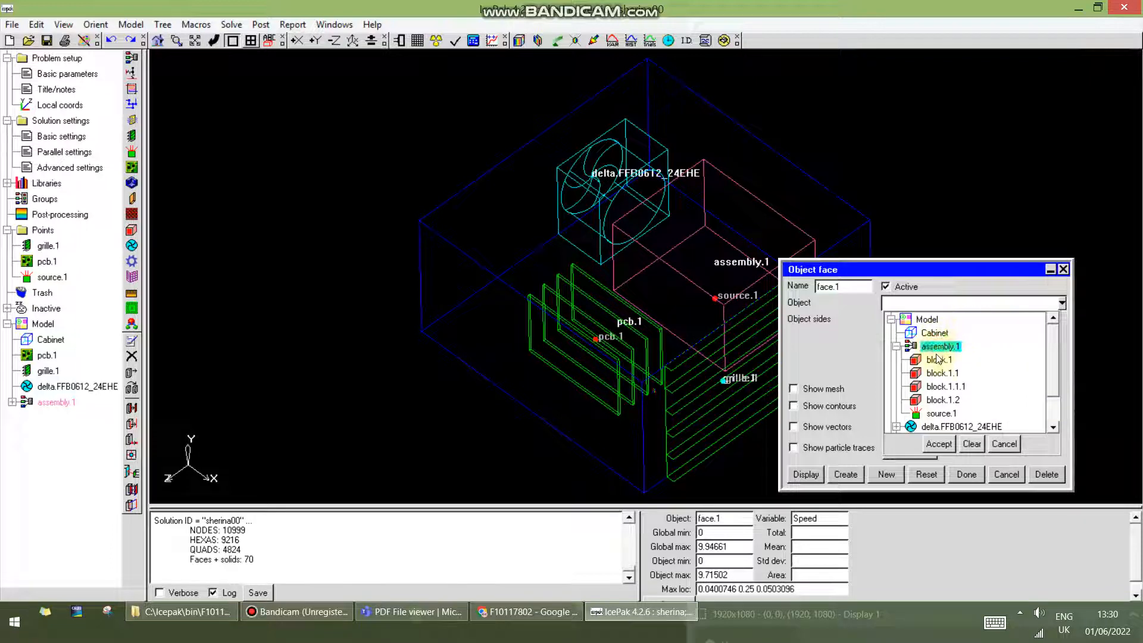
{"action": "left_click", "coordinate": [938, 361], "text": "ctrl"}
{"action": "left_click", "coordinate": [940, 374], "text": "ctrl"}
{"action": "left_click", "coordinate": [944, 386], "text": "ctrl"}
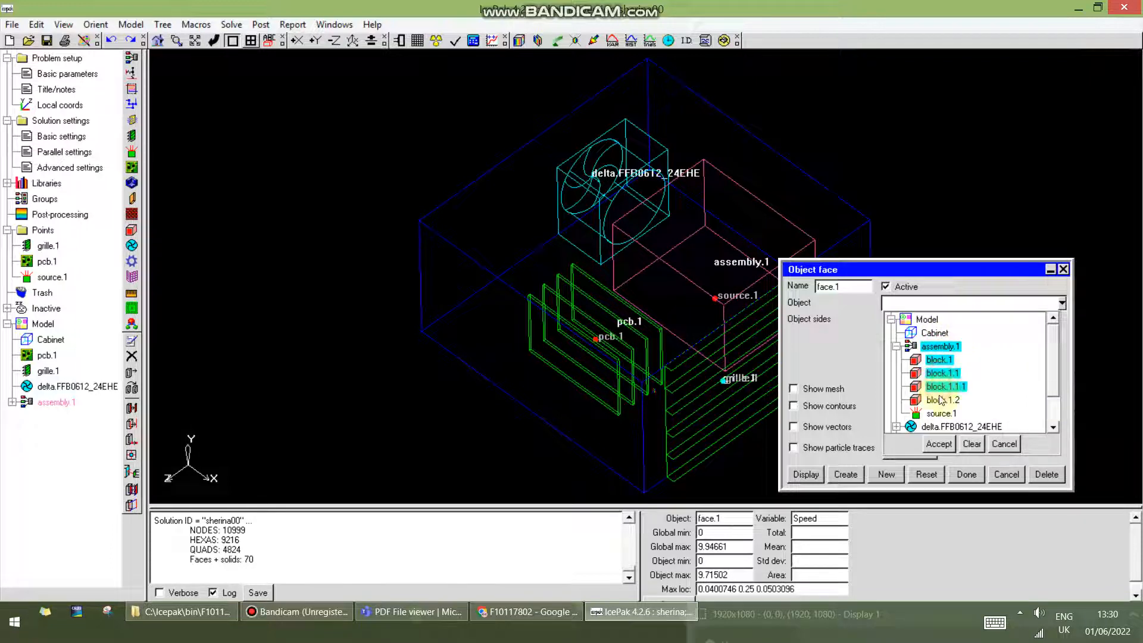
{"action": "left_click", "coordinate": [942, 400], "text": "ctrl"}
{"action": "left_click", "coordinate": [941, 414], "text": "ctrl"}
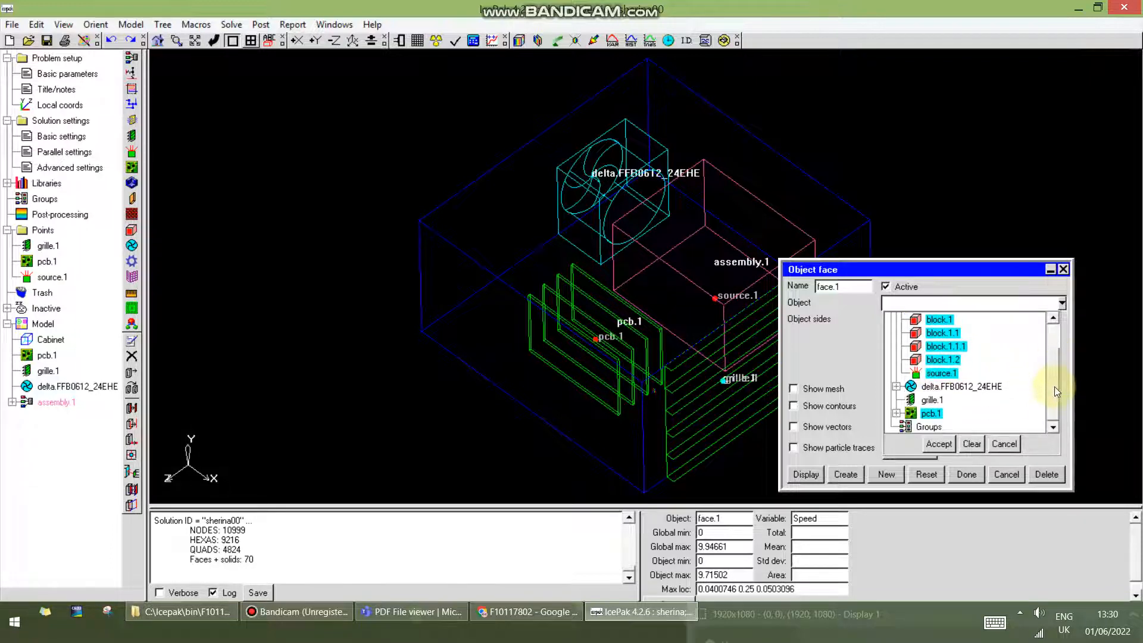
{"action": "left_click", "coordinate": [938, 444]}
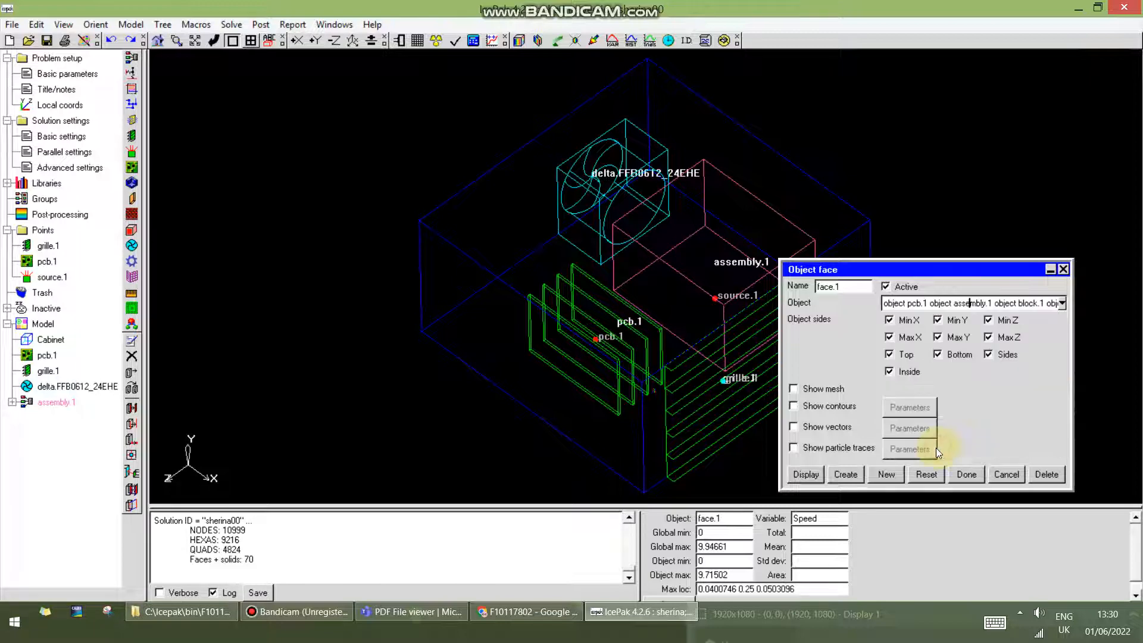
Display temperature contours on face.1 and set their calculated color levels to This object
{"action": "left_click", "coordinate": [830, 407]}
{"action": "left_click", "coordinate": [806, 475]}
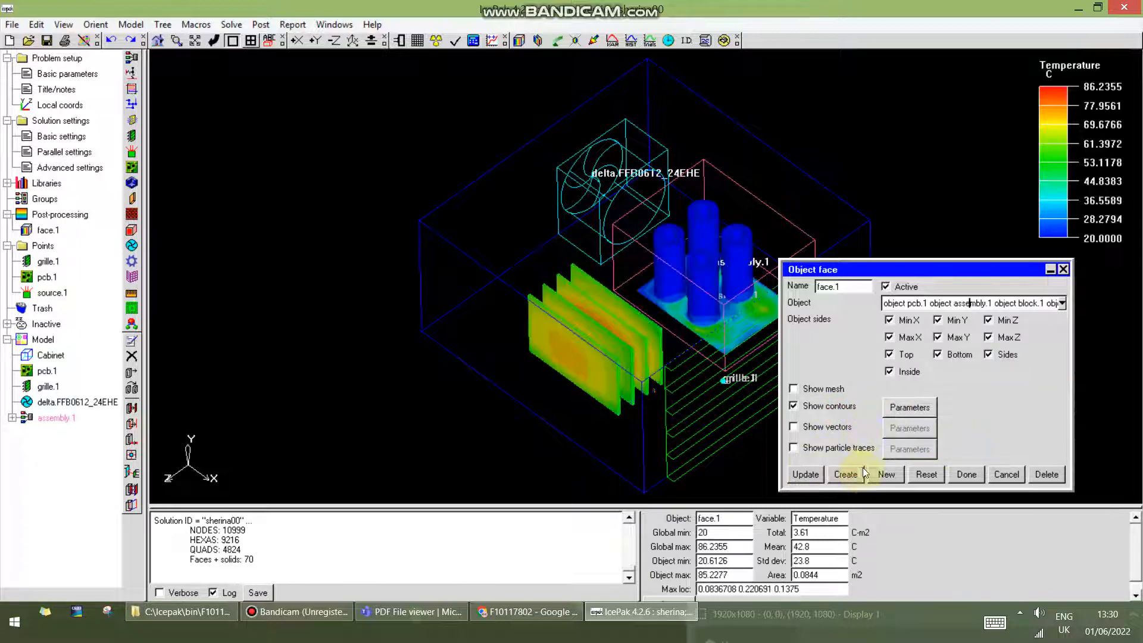
{"action": "left_click", "coordinate": [907, 409]}
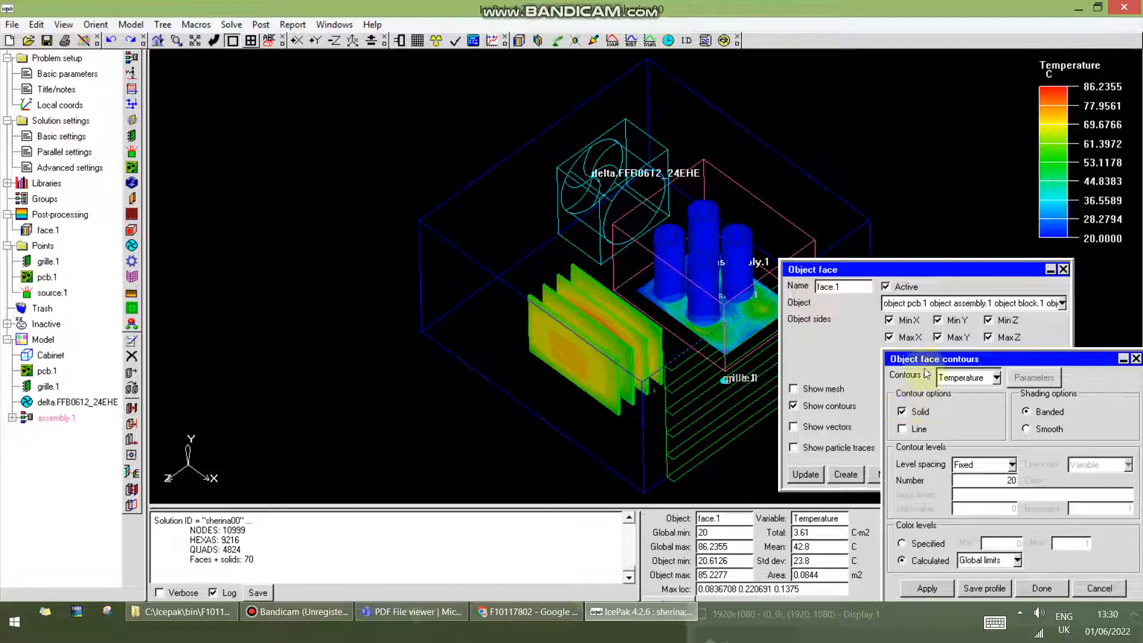
{"action": "left_click_drag", "start_coordinate": [953, 358], "coordinate": [857, 275]}
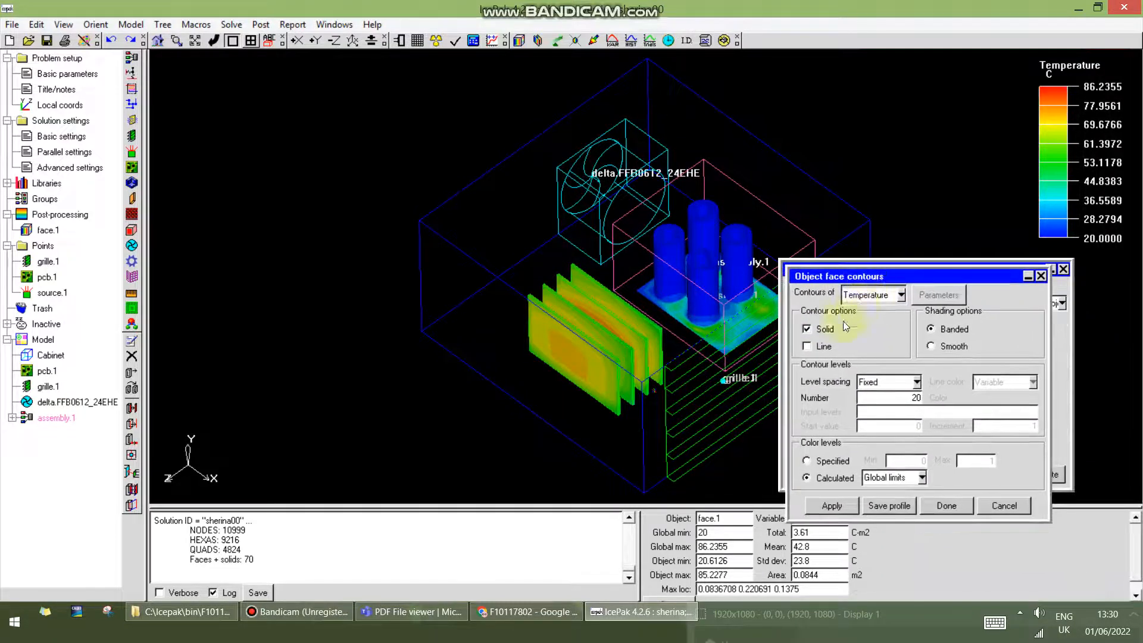
{"action": "left_click", "coordinate": [867, 477]}
{"action": "left_click", "coordinate": [869, 501]}
{"action": "left_click", "coordinate": [905, 476]}
{"action": "left_click", "coordinate": [881, 501]}
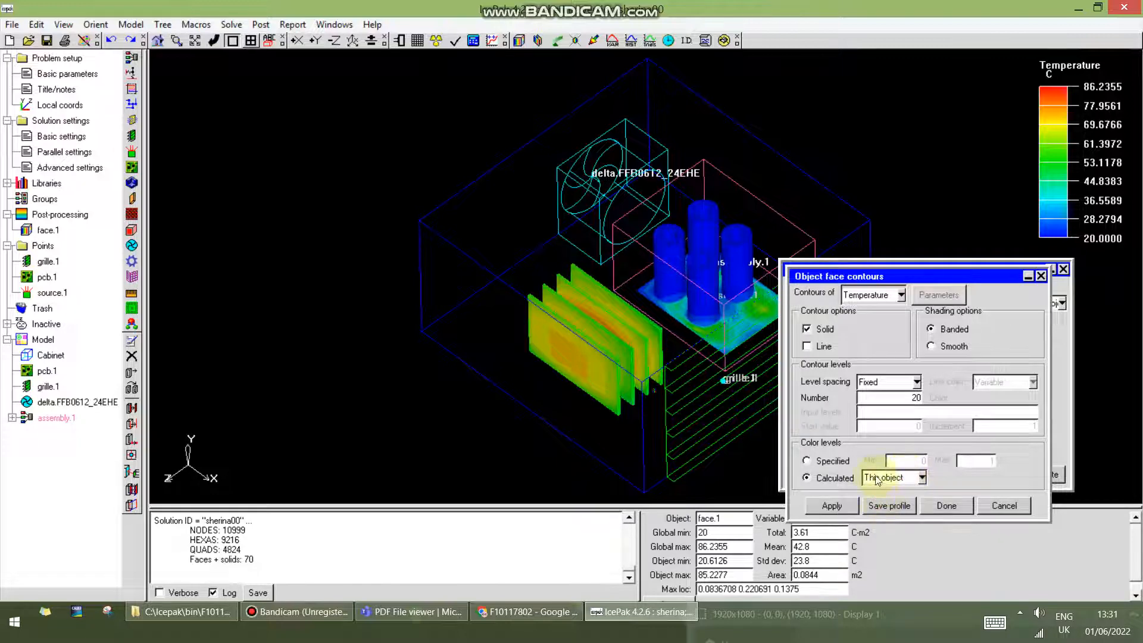
{"action": "left_click", "coordinate": [828, 507]}
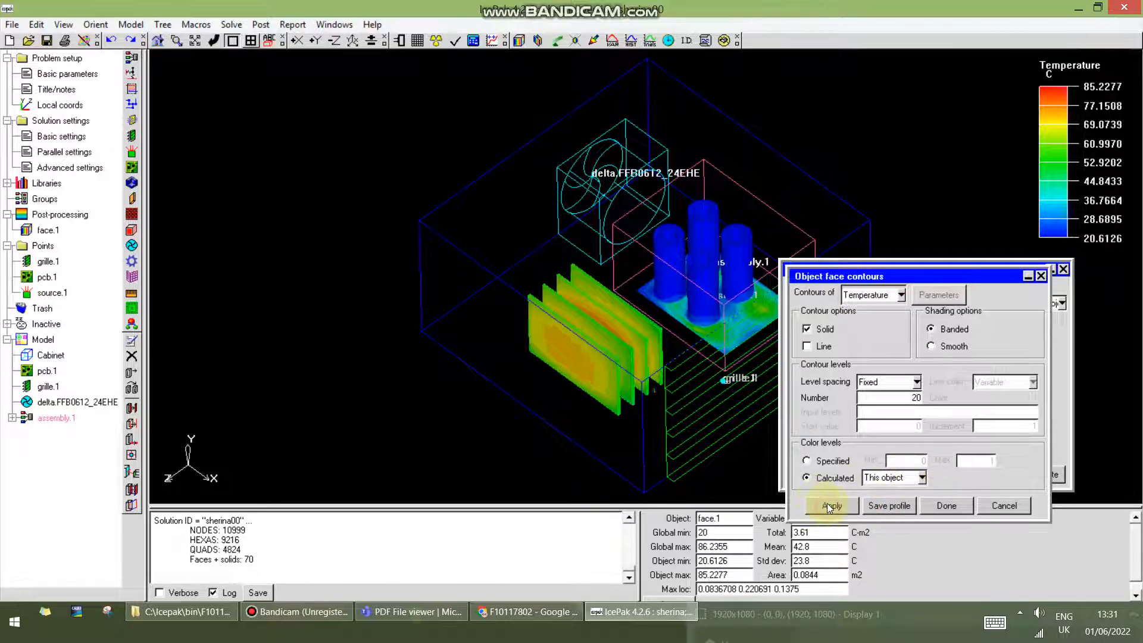
Accept the face.1 contour settings and examine the temperature contours on the PCB boards and assembly.1 from above, below and the side
{"action": "left_click", "coordinate": [940, 504]}
{"action": "left_click_drag", "start_coordinate": [913, 269], "coordinate": [955, 480]}
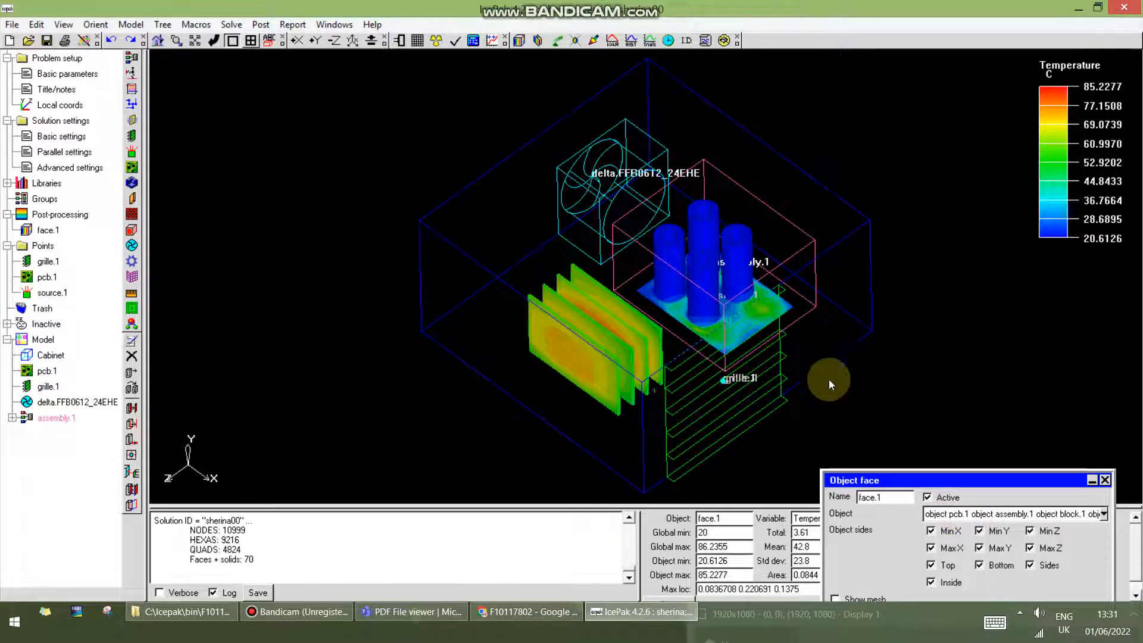
{"action": "left_click_drag", "start_coordinate": [745, 405], "coordinate": [721, 268]}
{"action": "left_click_drag", "start_coordinate": [844, 480], "coordinate": [859, 492]}
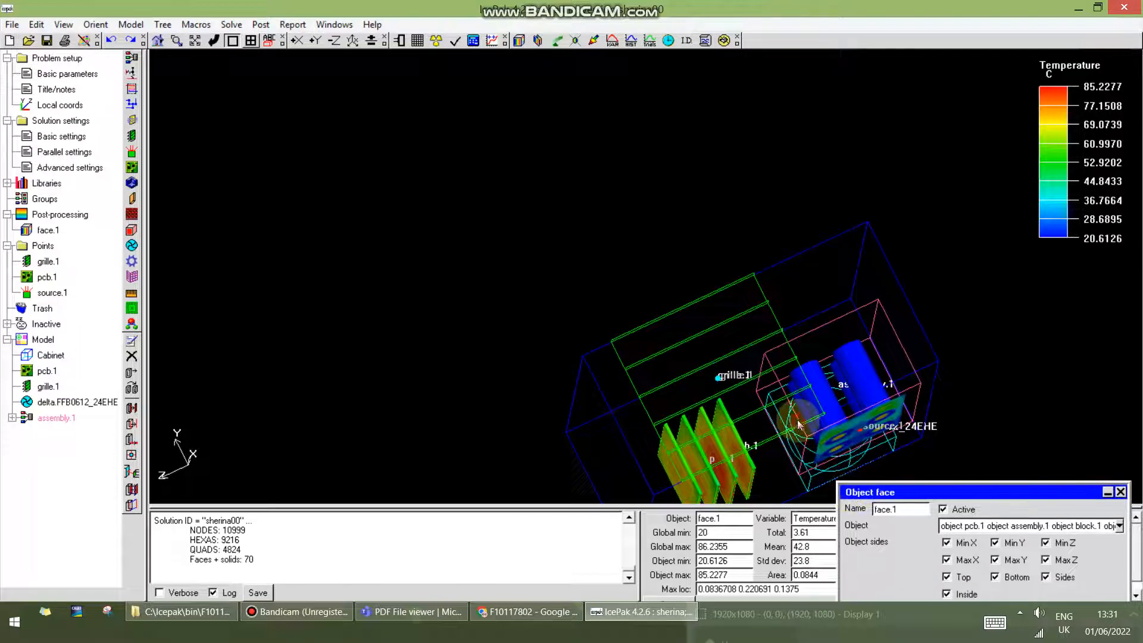
{"action": "left_click_drag", "start_coordinate": [801, 421], "coordinate": [767, 374]}
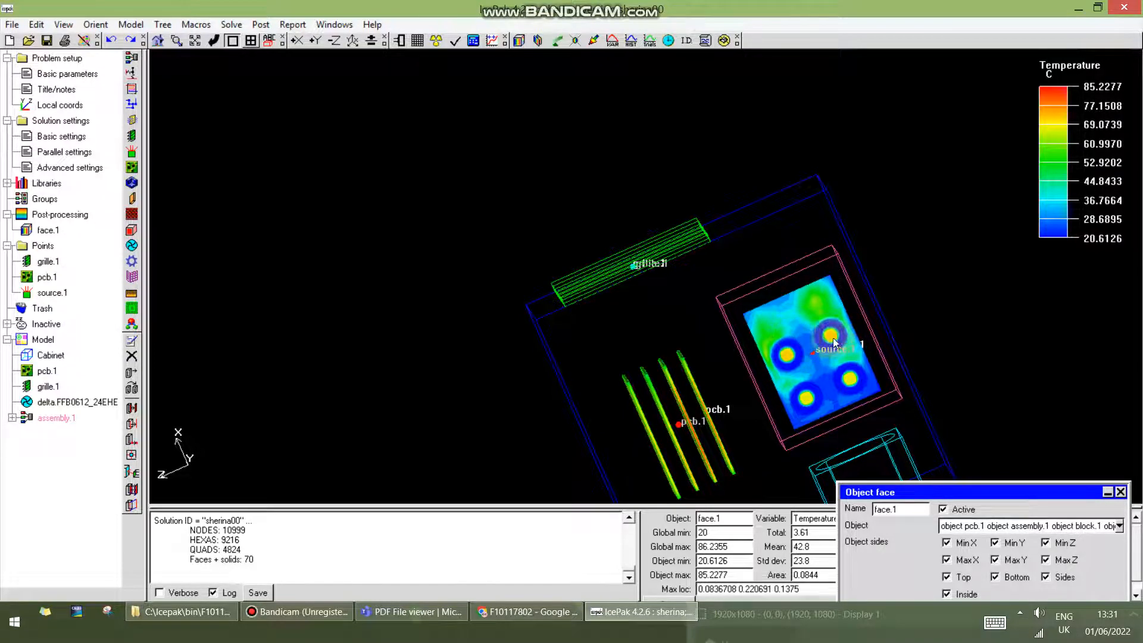
{"action": "left_click_drag", "start_coordinate": [850, 337], "coordinate": [870, 393]}
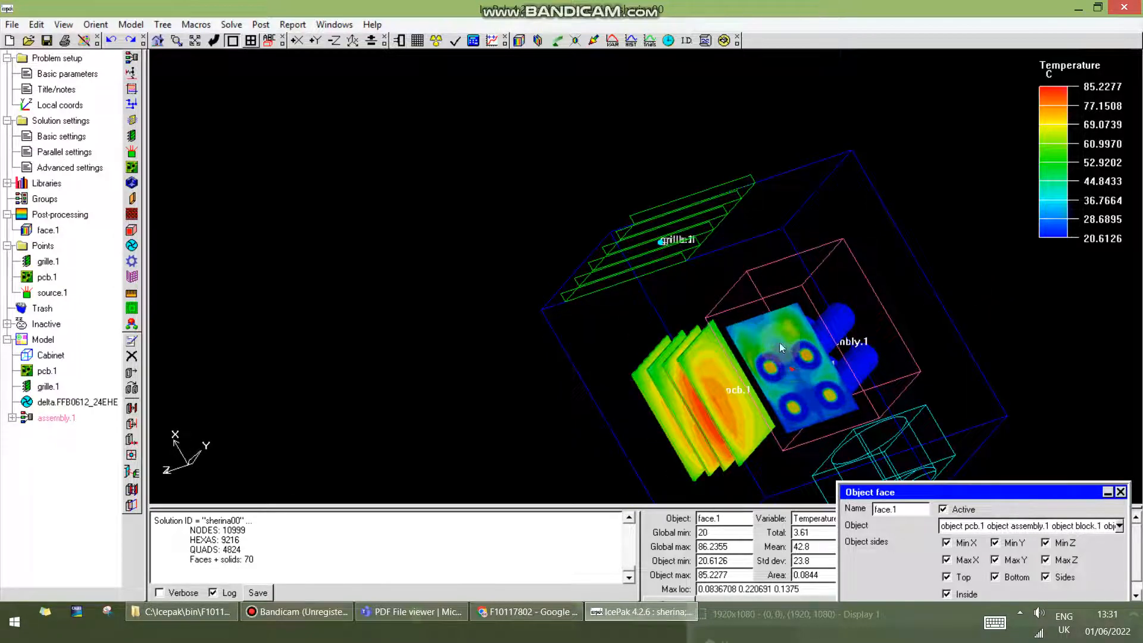
{"action": "left_click_drag", "start_coordinate": [857, 297], "coordinate": [572, 356]}
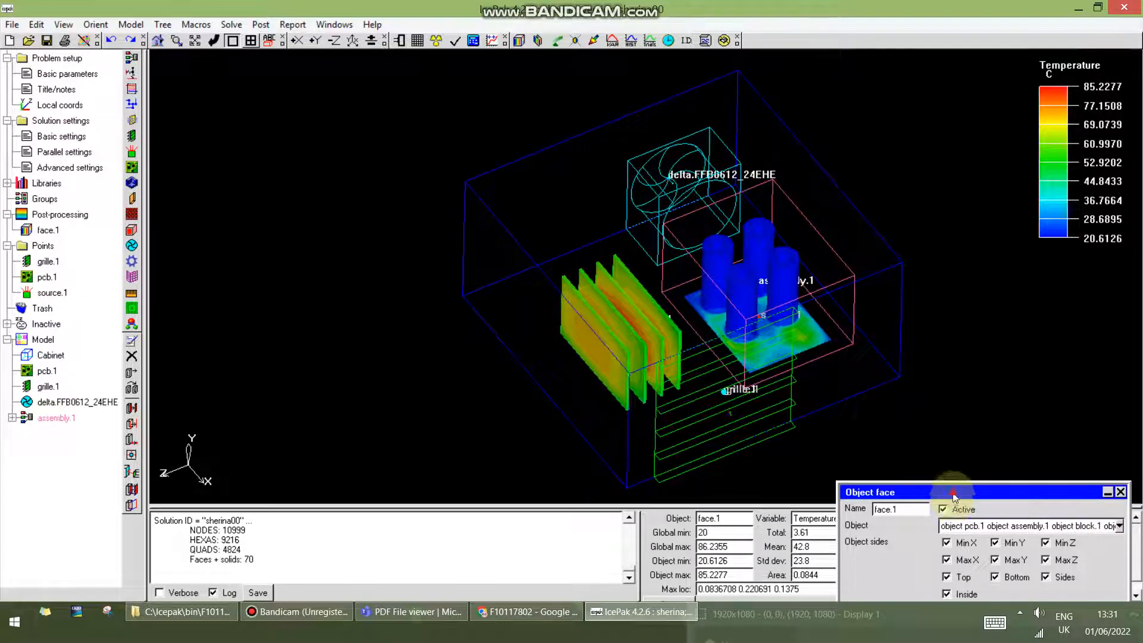
{"action": "left_click_drag", "start_coordinate": [951, 494], "coordinate": [955, 338]}
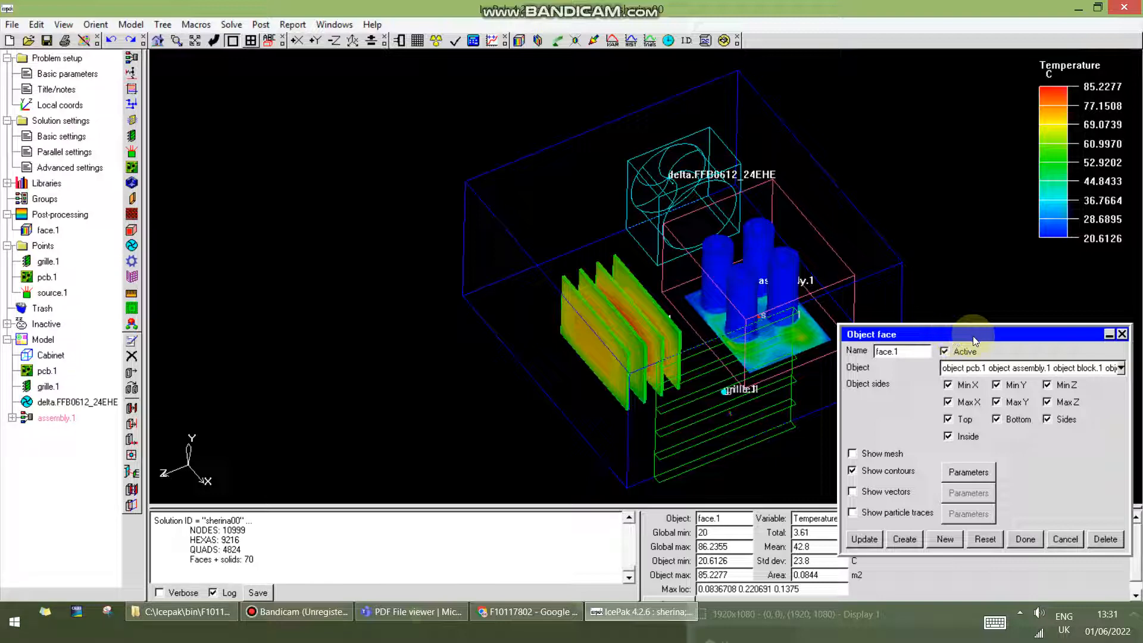
{"action": "left_click", "coordinate": [313, 619]}
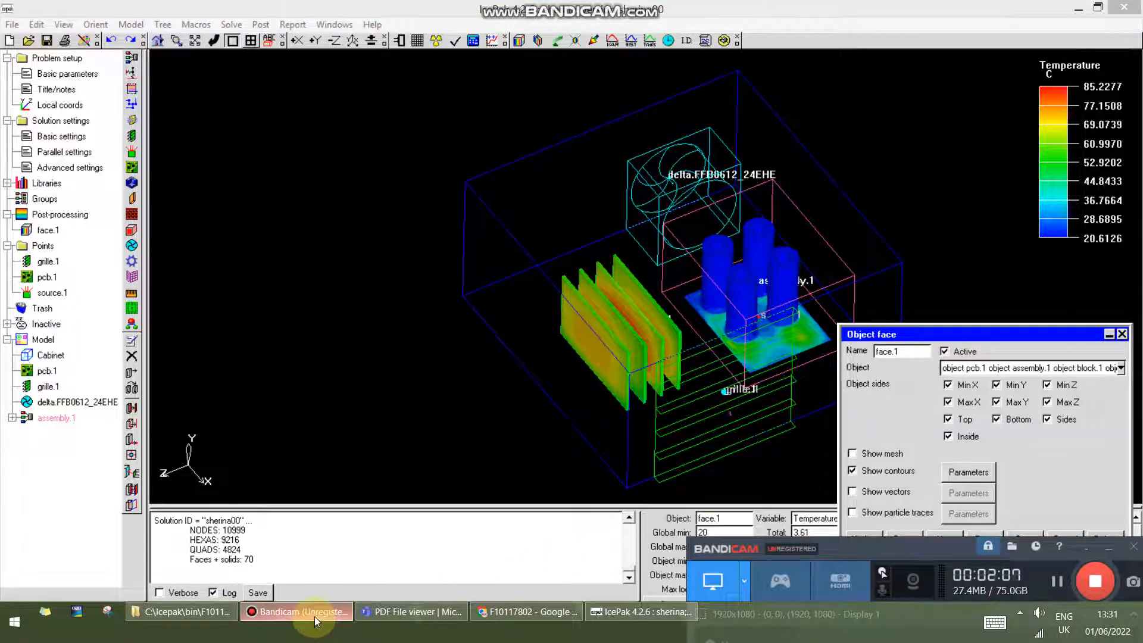
{"action": "left_click_drag", "start_coordinate": [875, 550], "coordinate": [879, 585]}
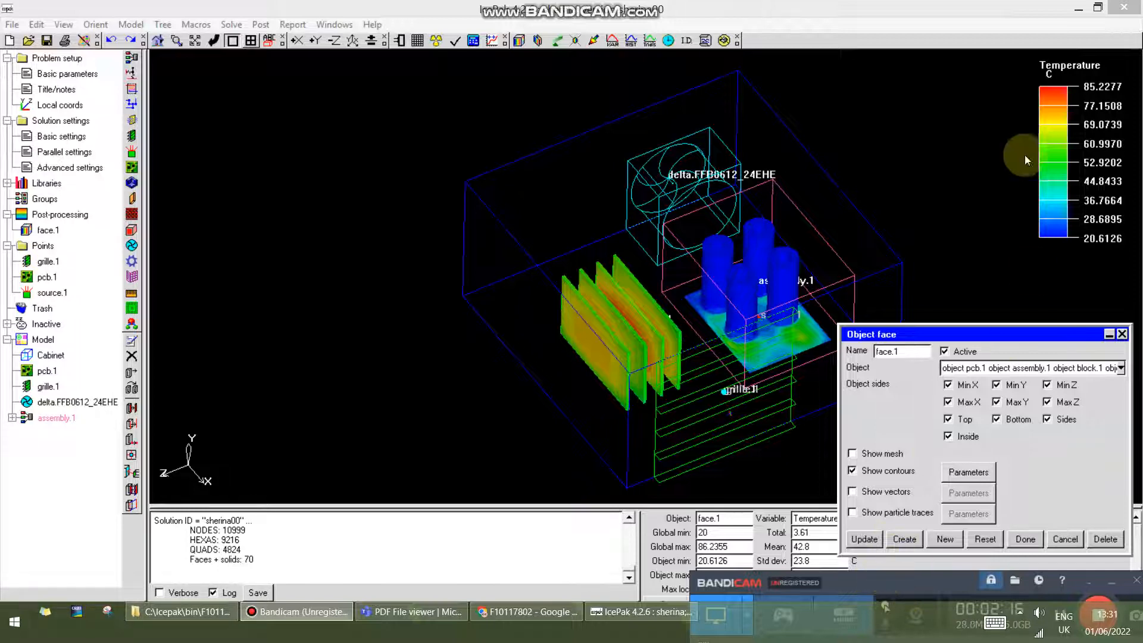
{"action": "left_click_drag", "start_coordinate": [978, 582], "coordinate": [941, 517]}
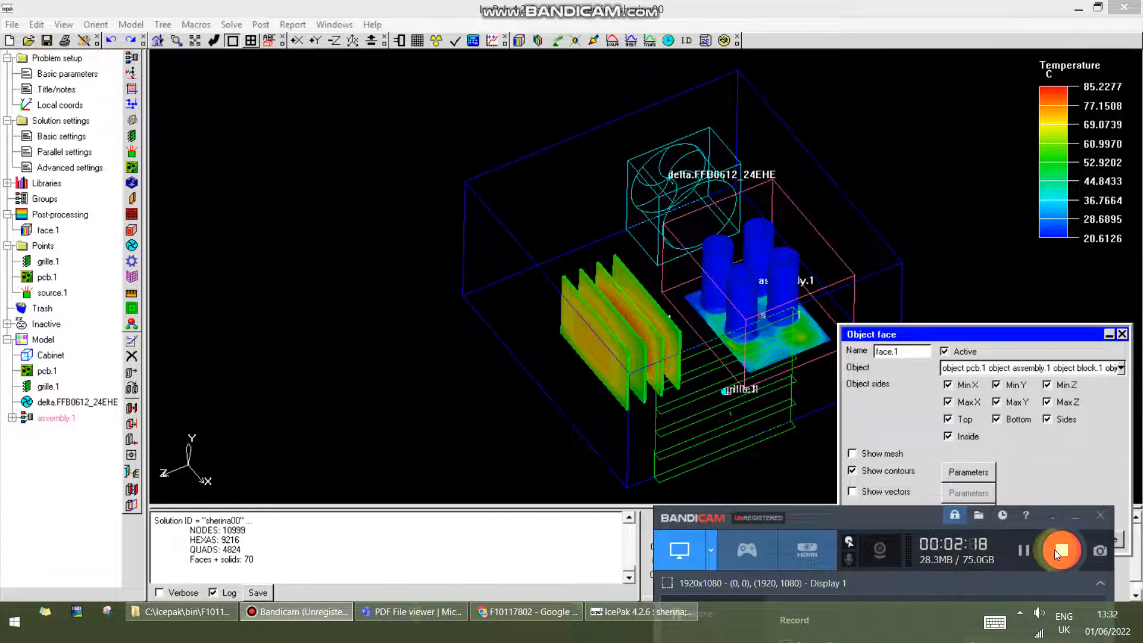